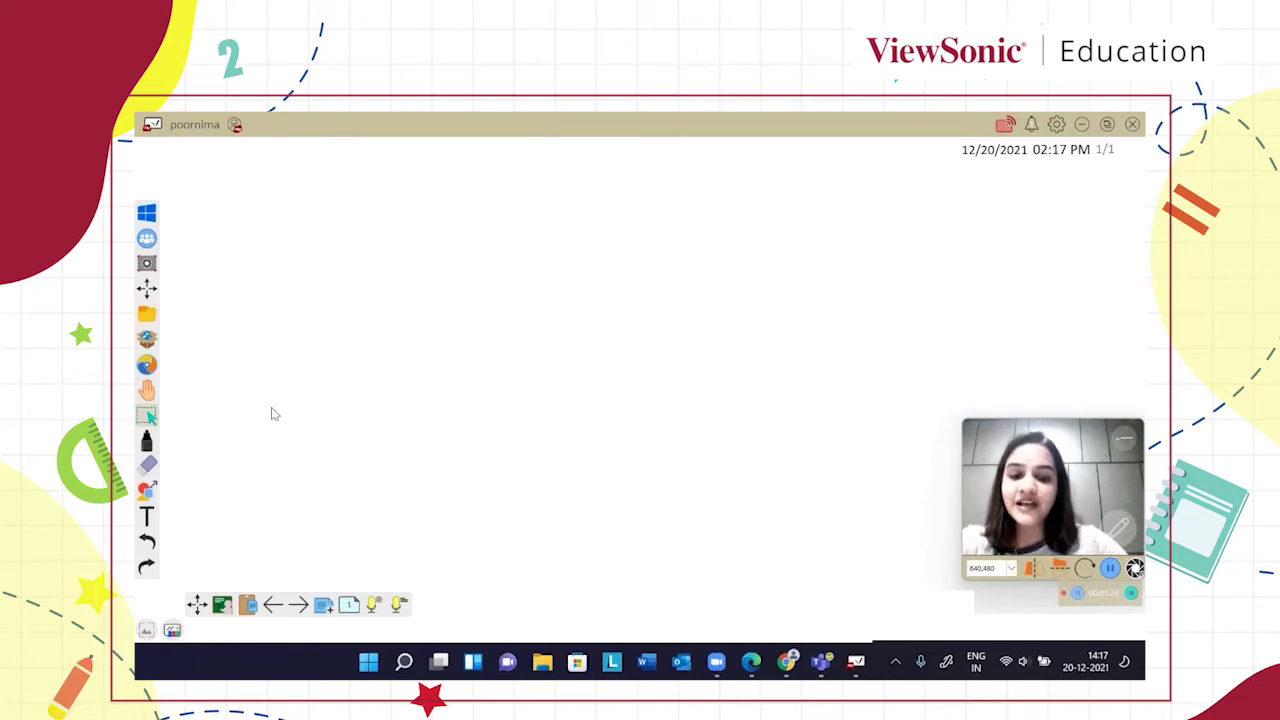
# Switch to Chrome and browse the myViewBoard Originals lesson collection, including the Newton's Laws of Motion entry
pyautogui.click(786, 660)
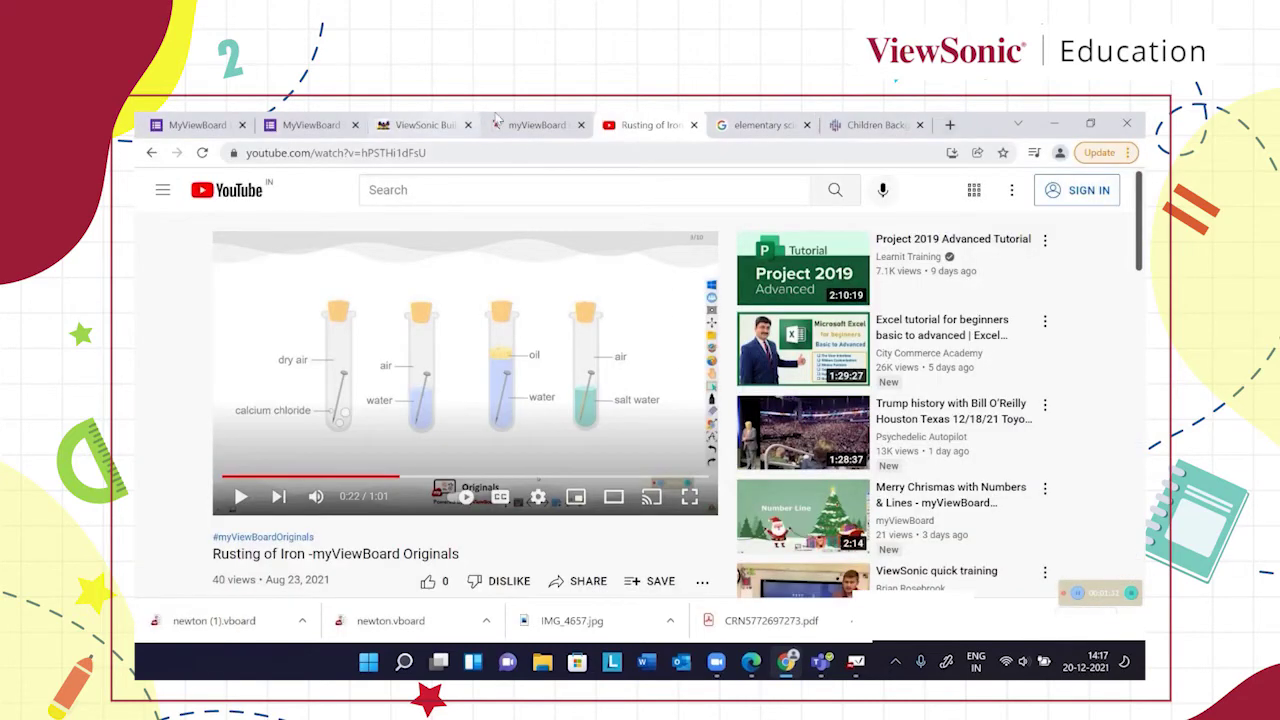
pyautogui.click(530, 124)
pyautogui.scroll(-5, 363, 275)
pyautogui.scroll(-15, 363, 275)
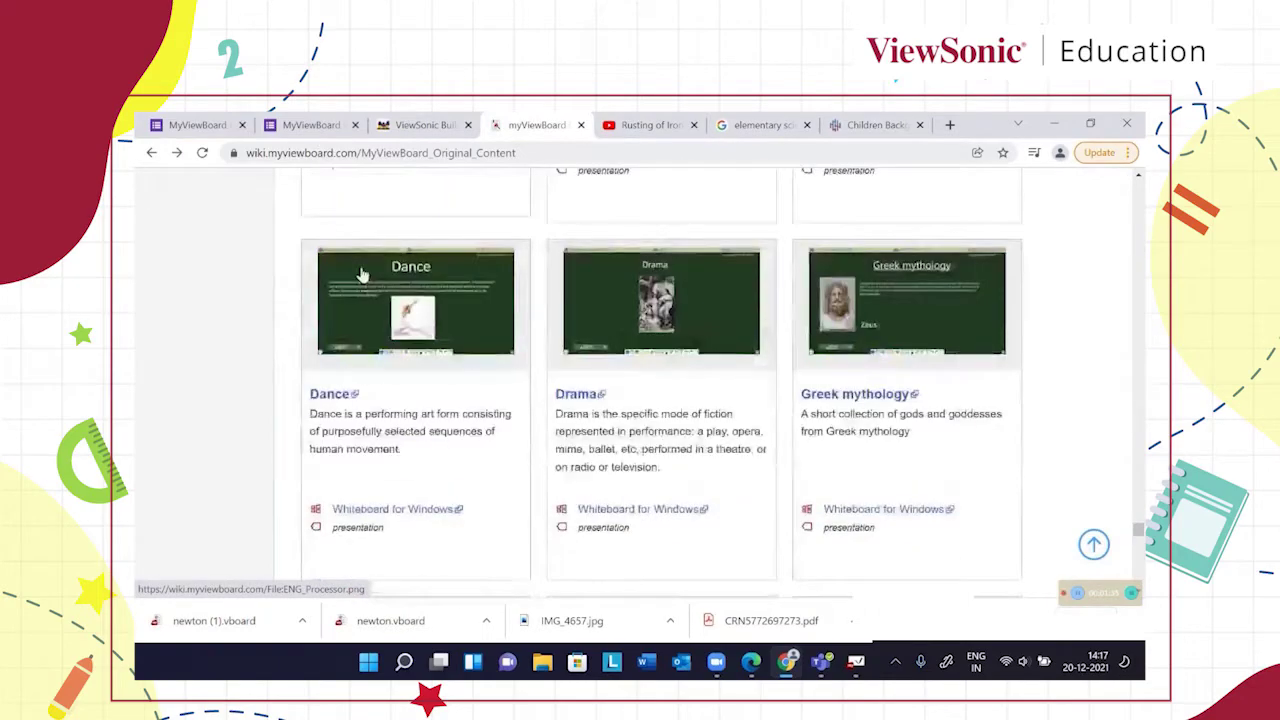
pyautogui.scroll(-15, 409, 239)
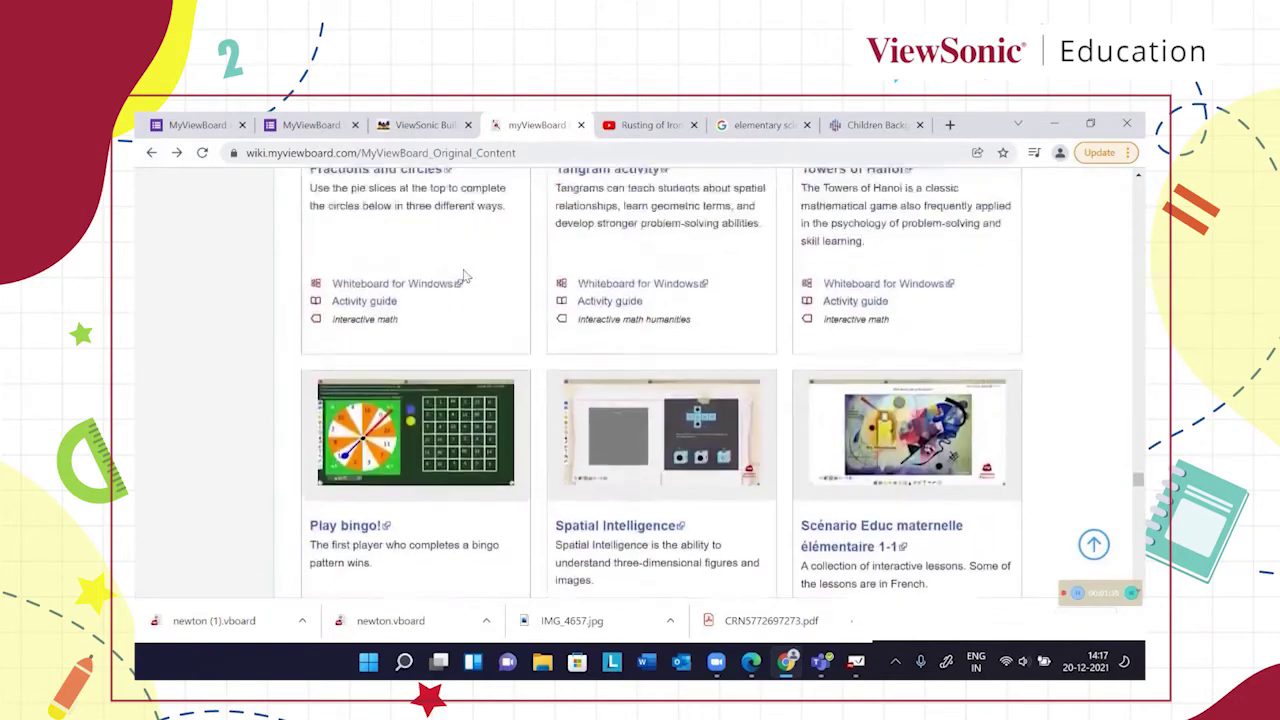
pyautogui.scroll(-15, 464, 275)
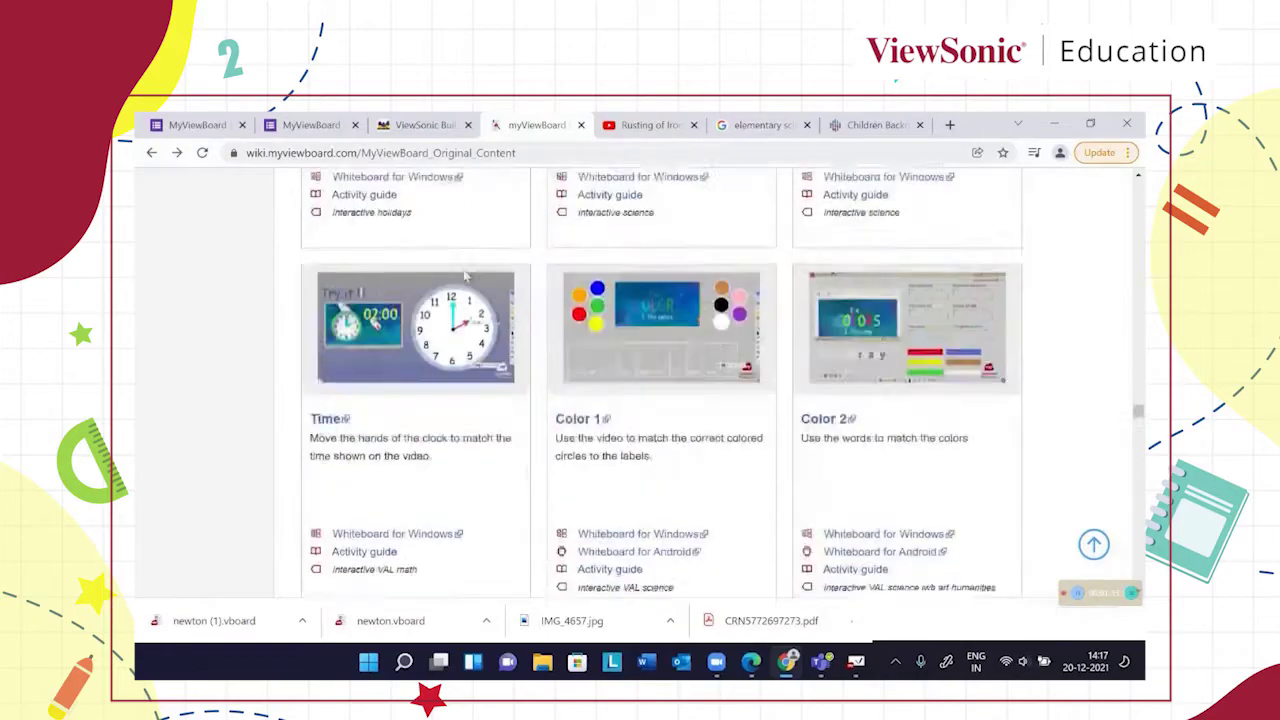
pyautogui.scroll(-3, 464, 275)
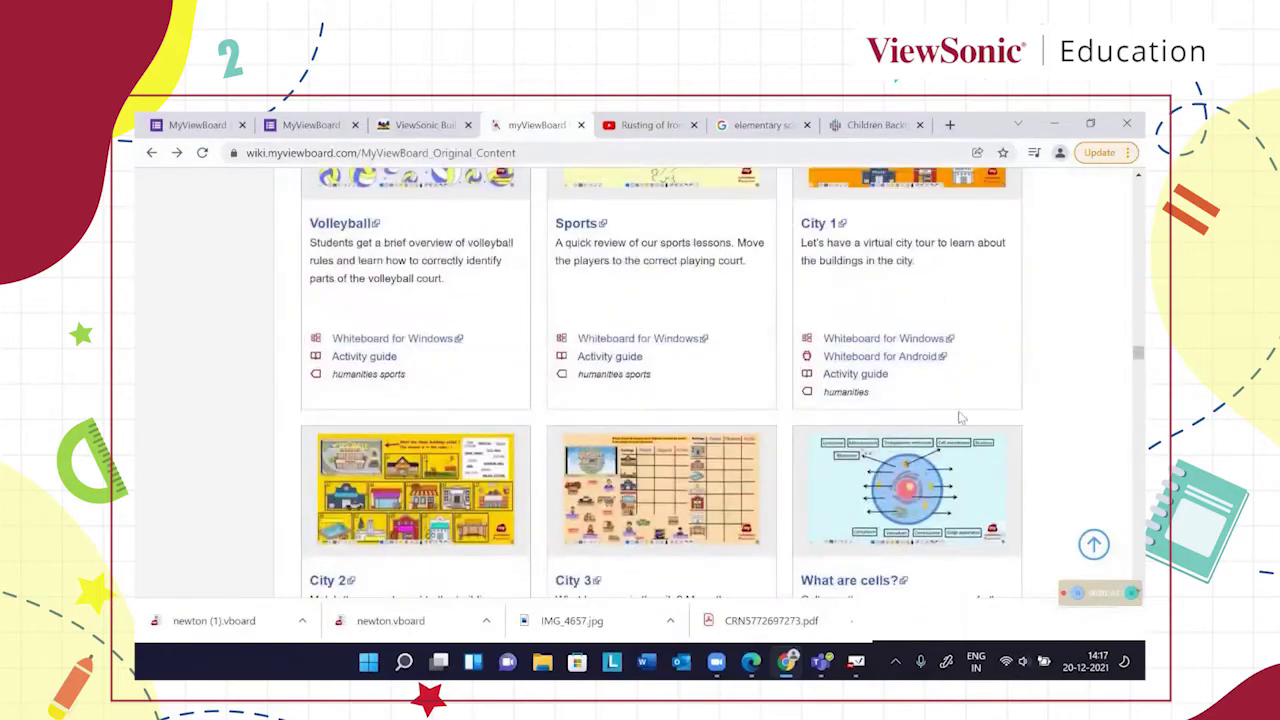
pyautogui.click(1094, 544)
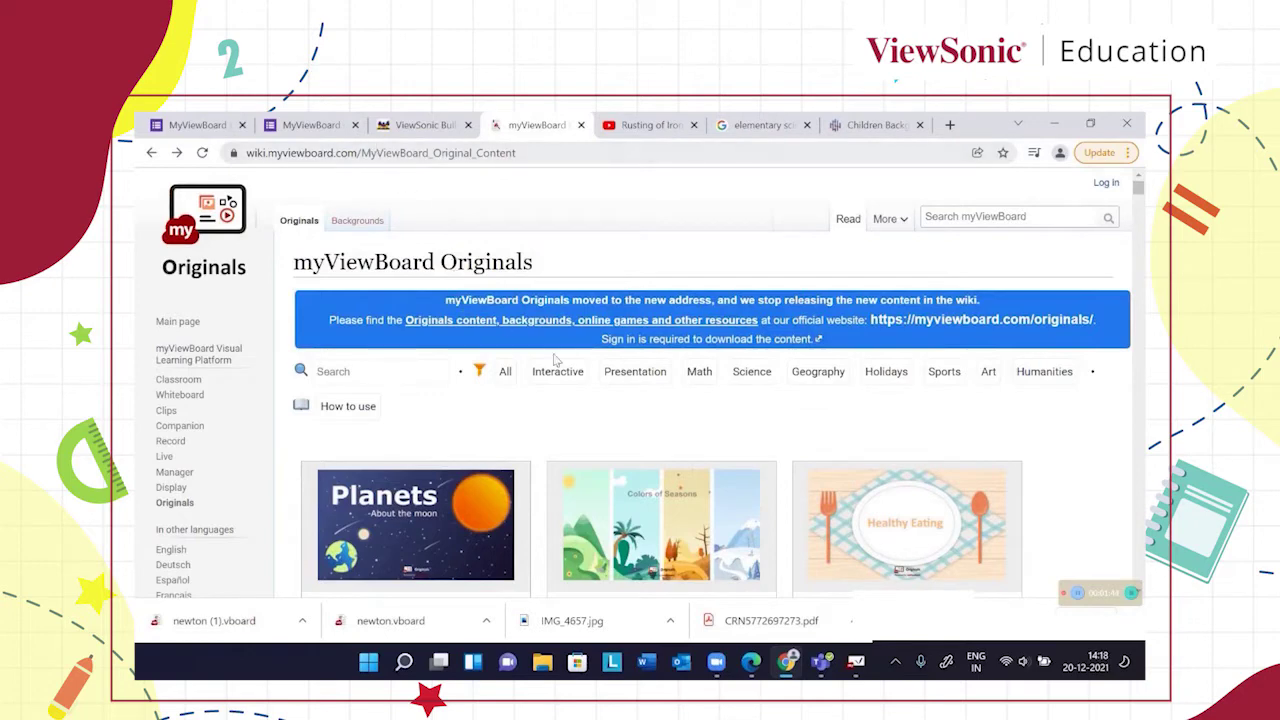
pyautogui.scroll(-5, 640, 455)
pyautogui.scroll(-4, 640, 455)
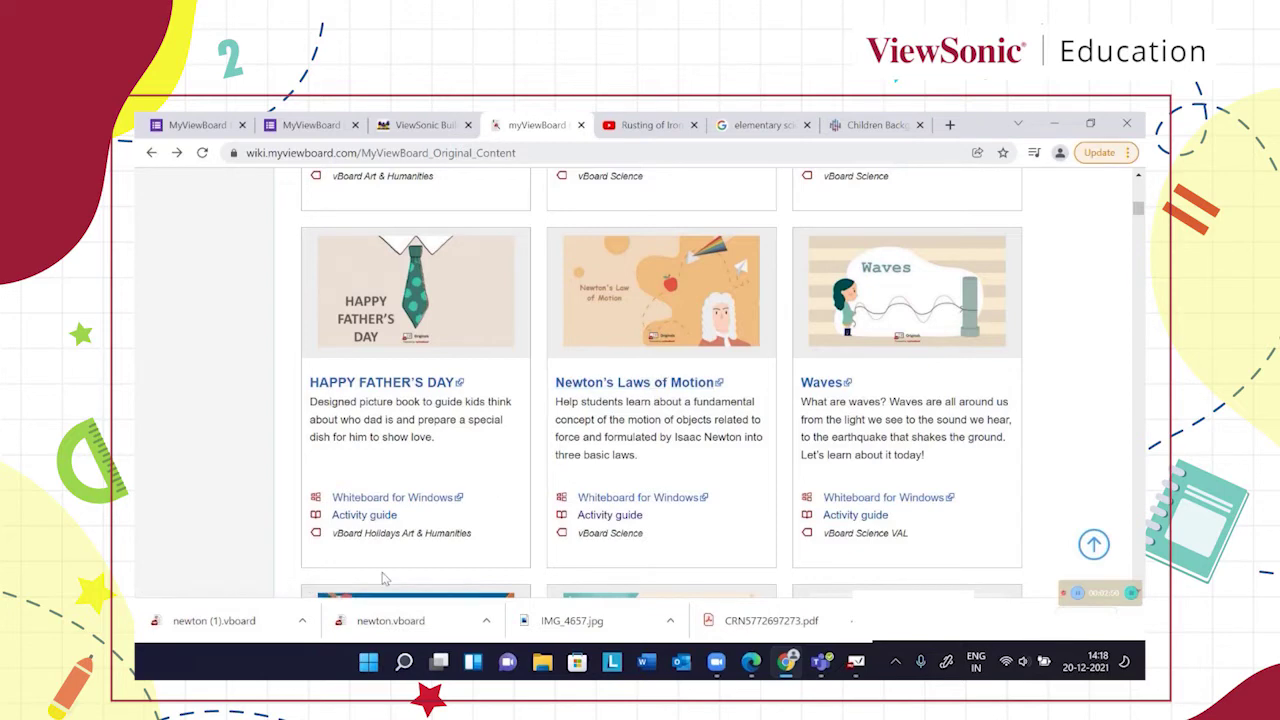
# Open the downloaded newton.vboard lesson in the whiteboard and page forward to the introduction of Newton's second law on page 6
pyautogui.click(372, 622)
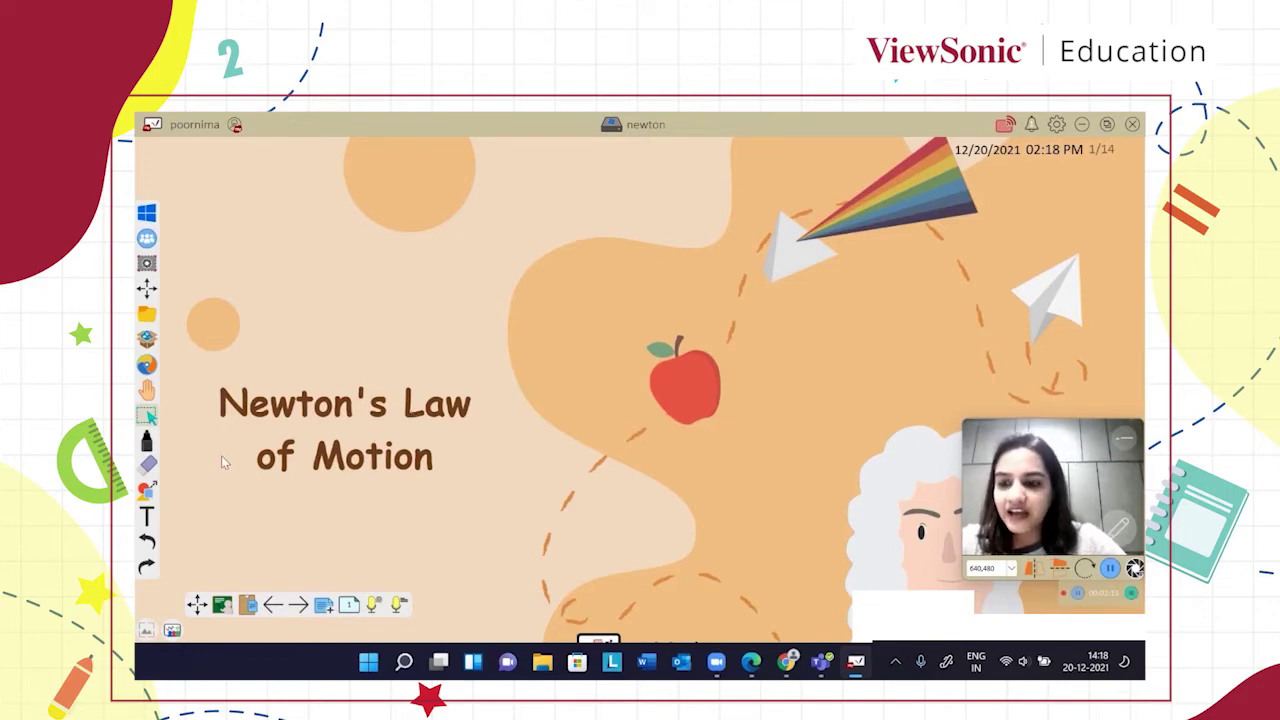
pyautogui.click(298, 608)
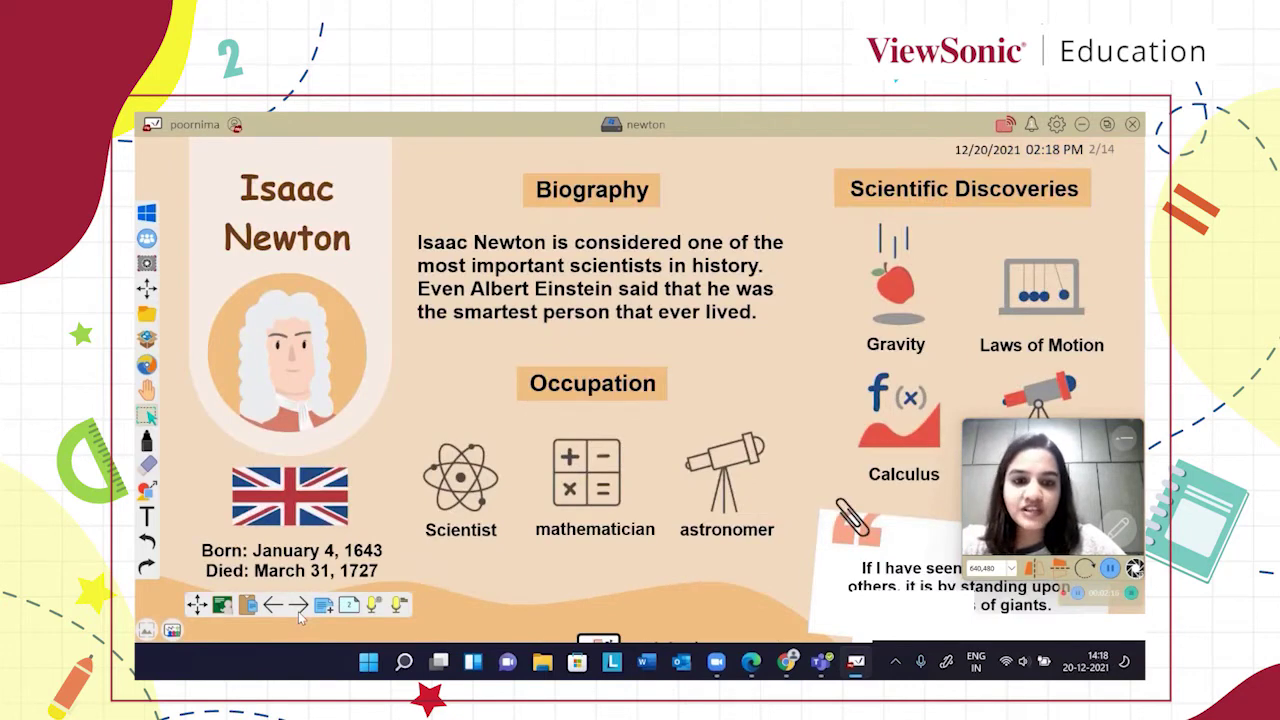
pyautogui.click(298, 607)
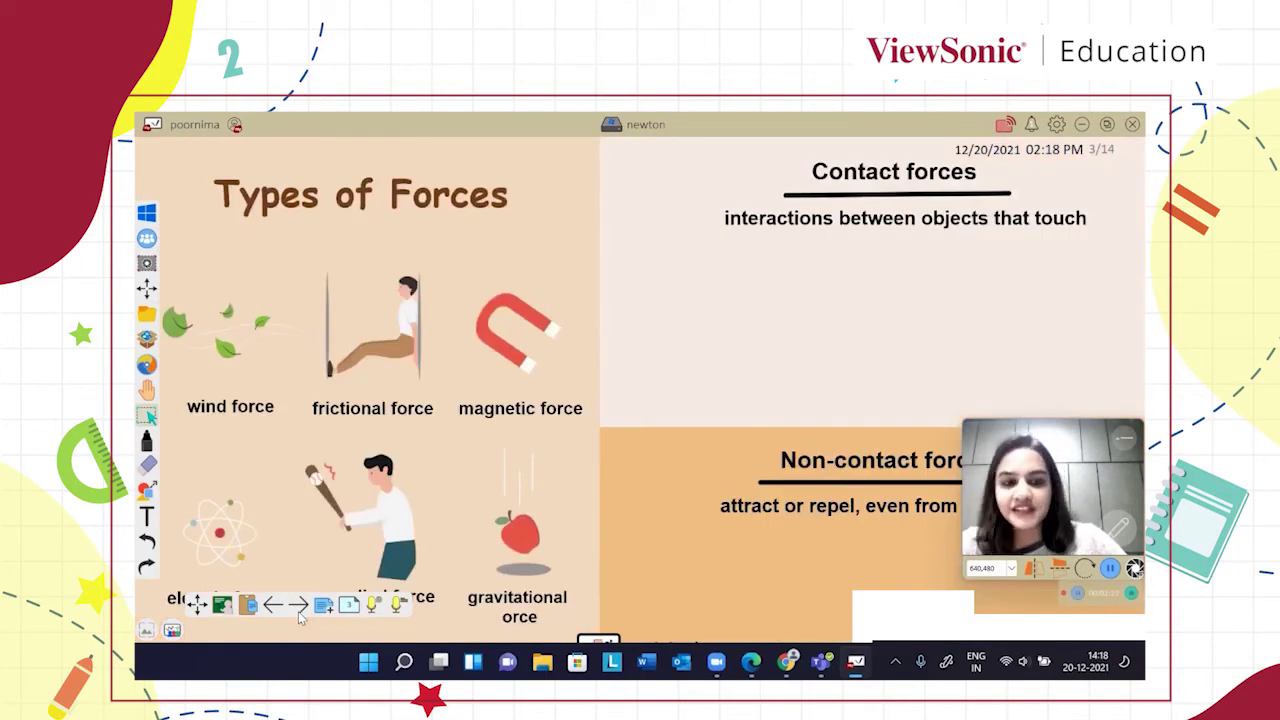
pyautogui.click(298, 607)
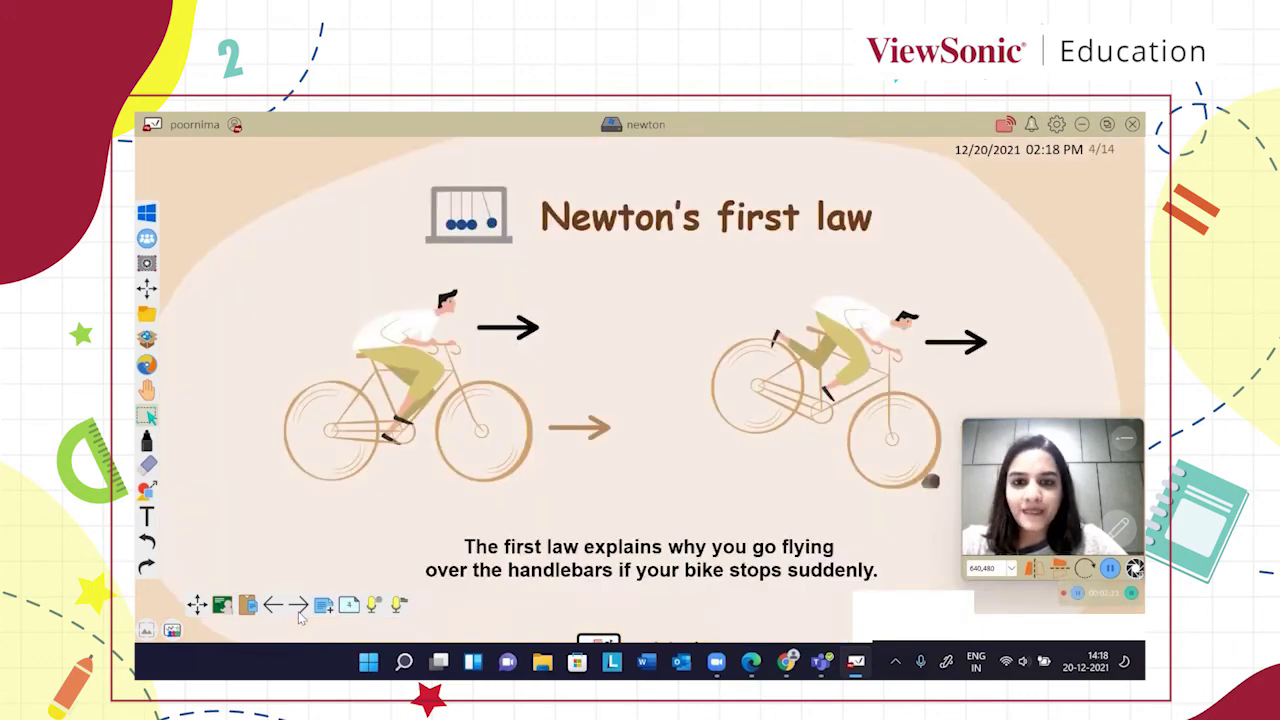
pyautogui.click(298, 607)
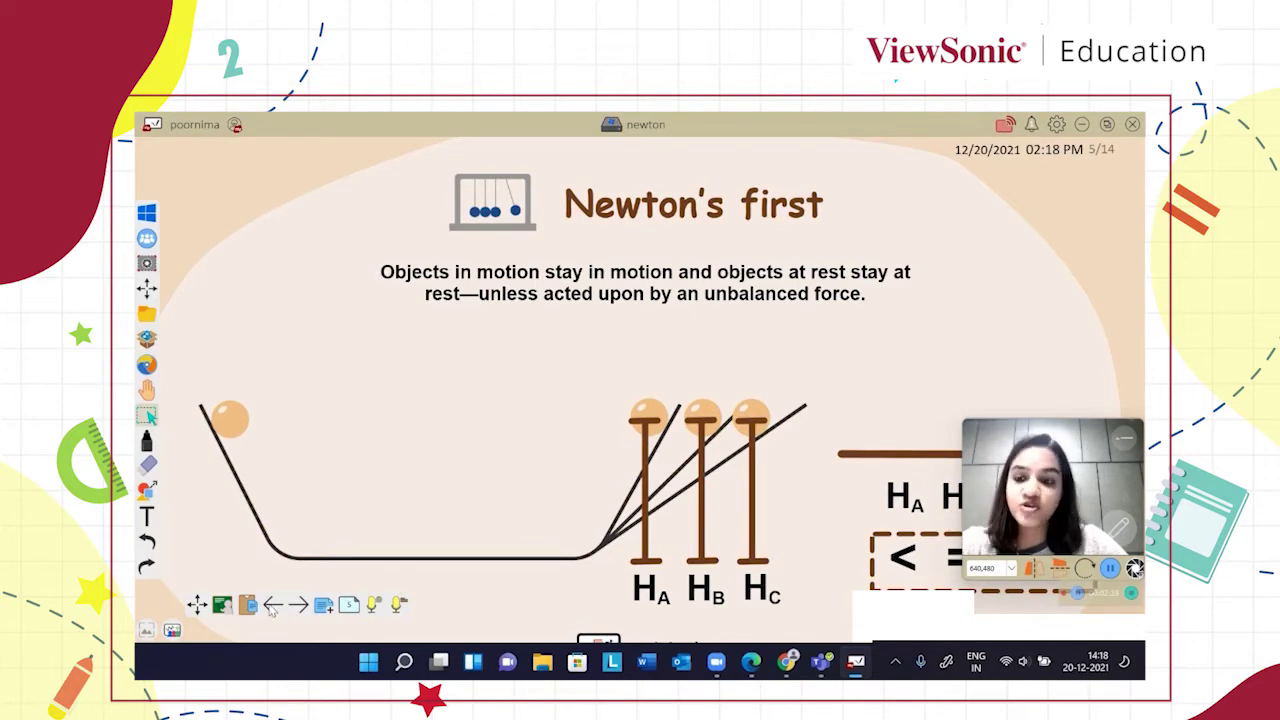
pyautogui.click(298, 607)
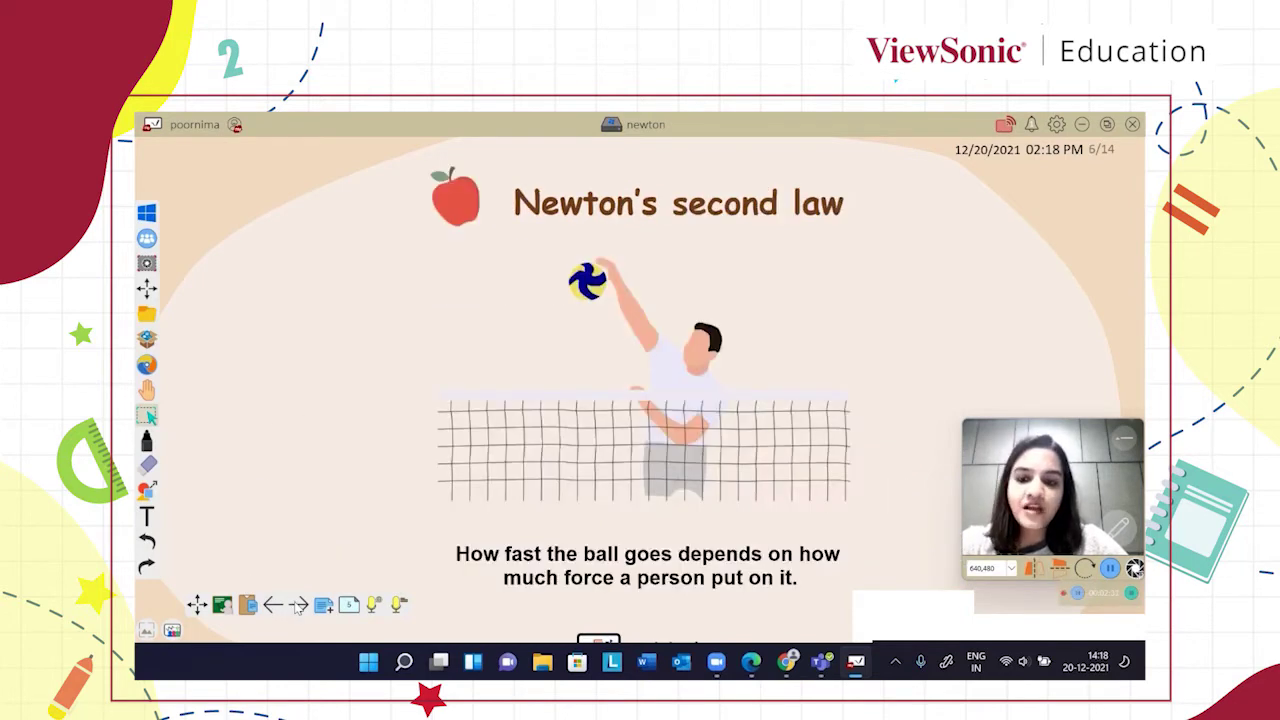
# Page through the remaining second law, third law and activity pages of the lesson up to page 13
pyautogui.click(298, 607)
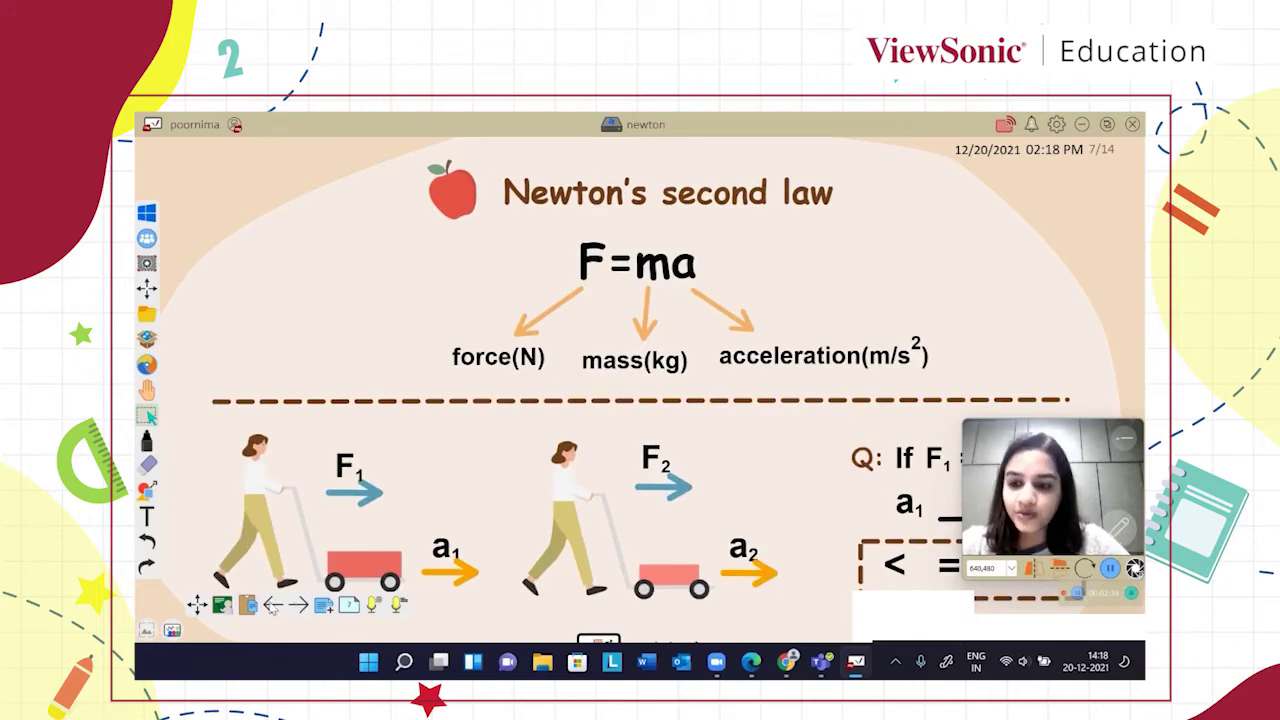
pyautogui.click(299, 605)
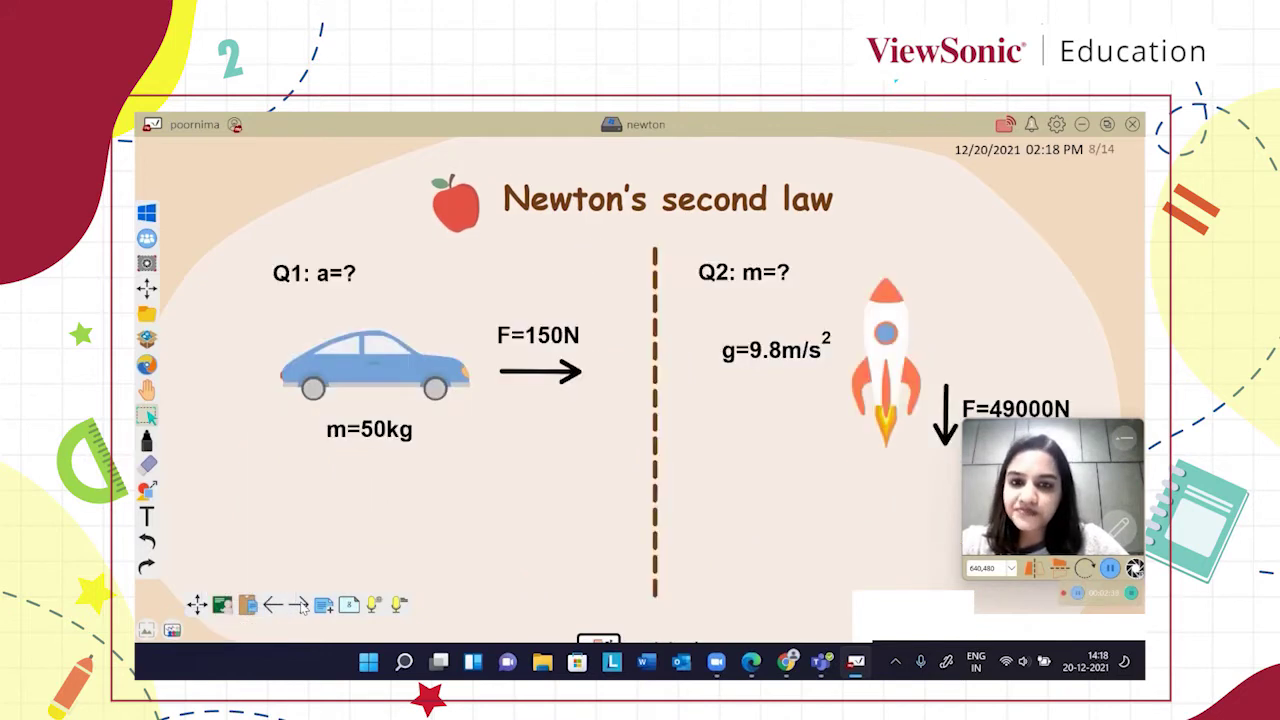
pyautogui.click(299, 605)
pyautogui.click(299, 605)
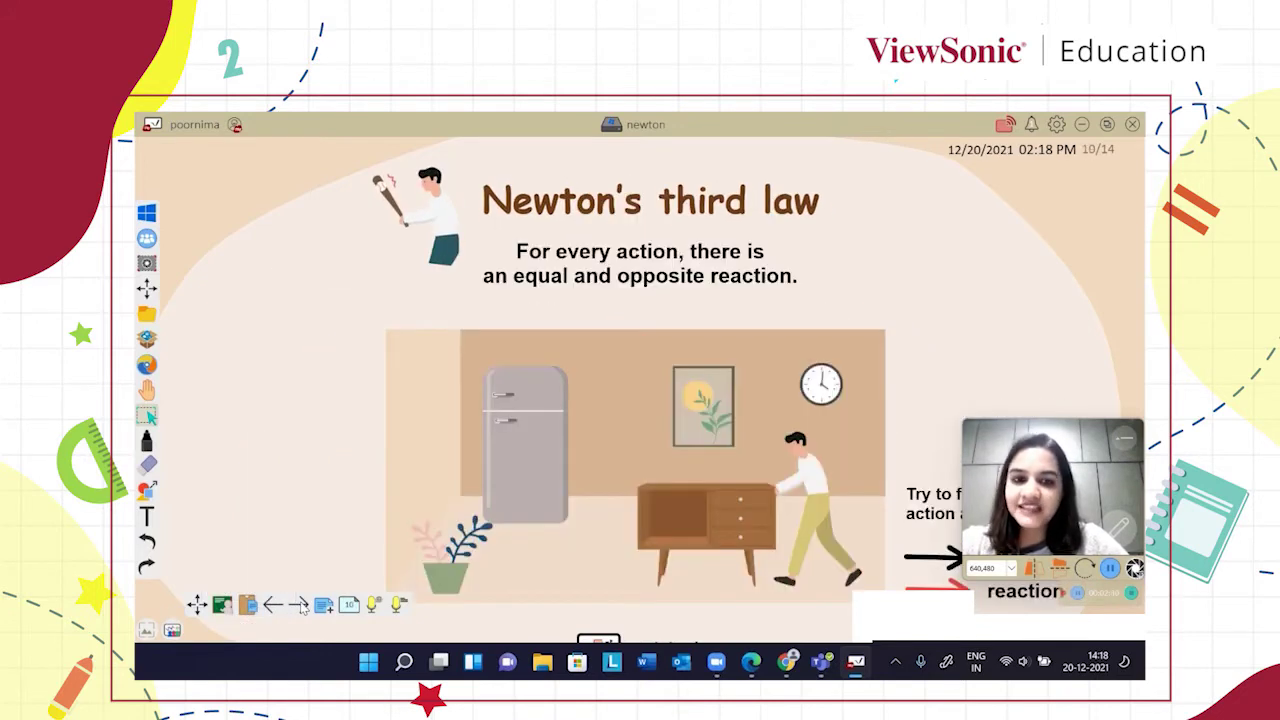
pyautogui.click(299, 605)
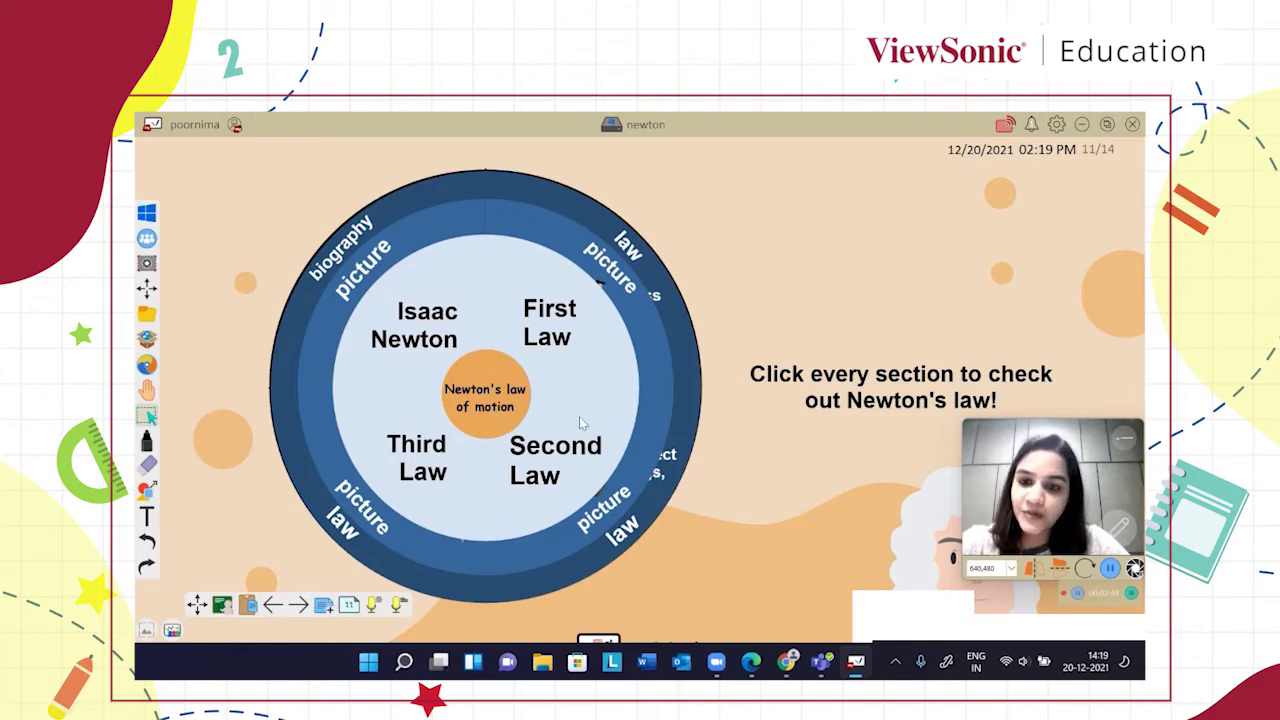
pyautogui.click(298, 605)
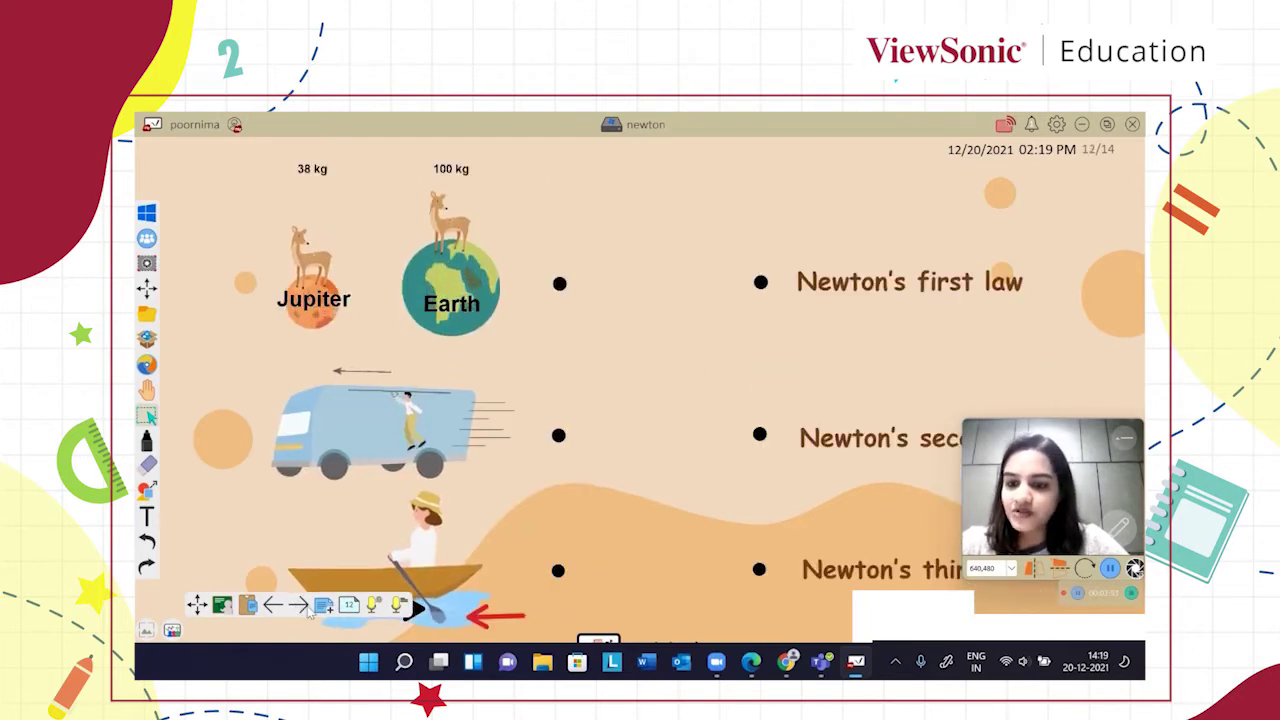
pyautogui.click(298, 605)
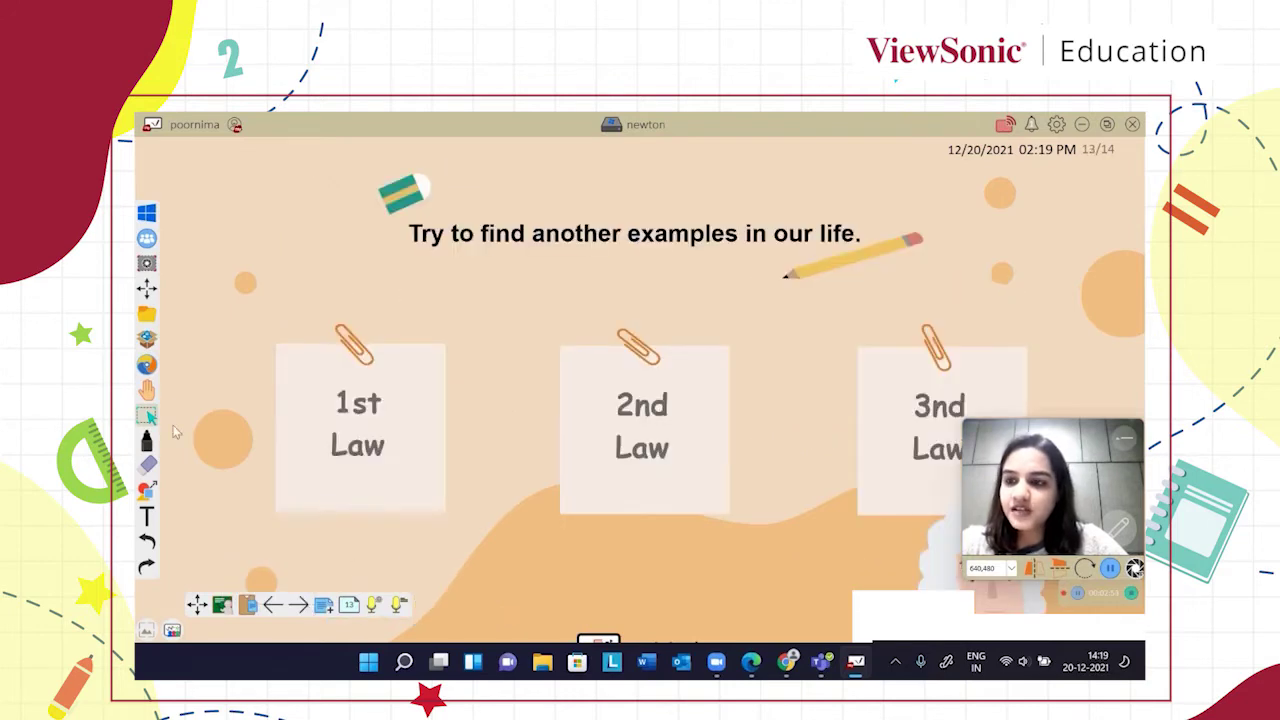
# Start a new blank whiteboard session without saving the Newton lesson
pyautogui.click(146, 316)
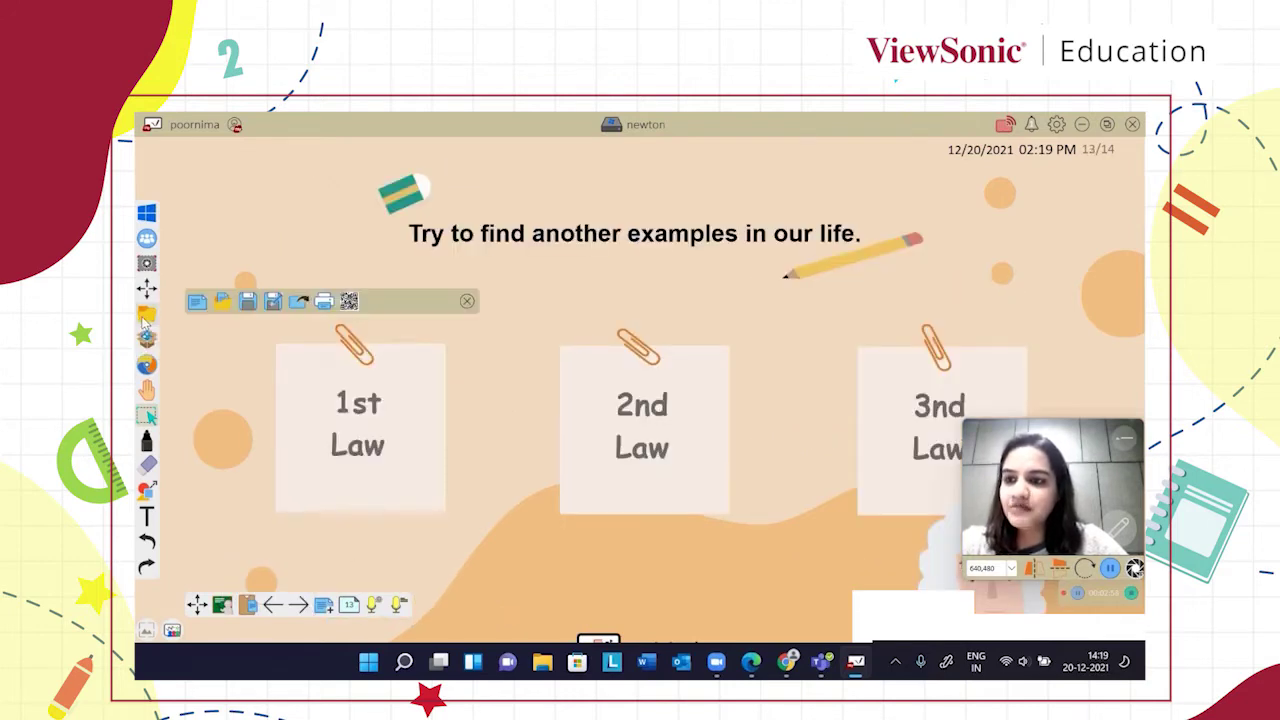
pyautogui.click(197, 302)
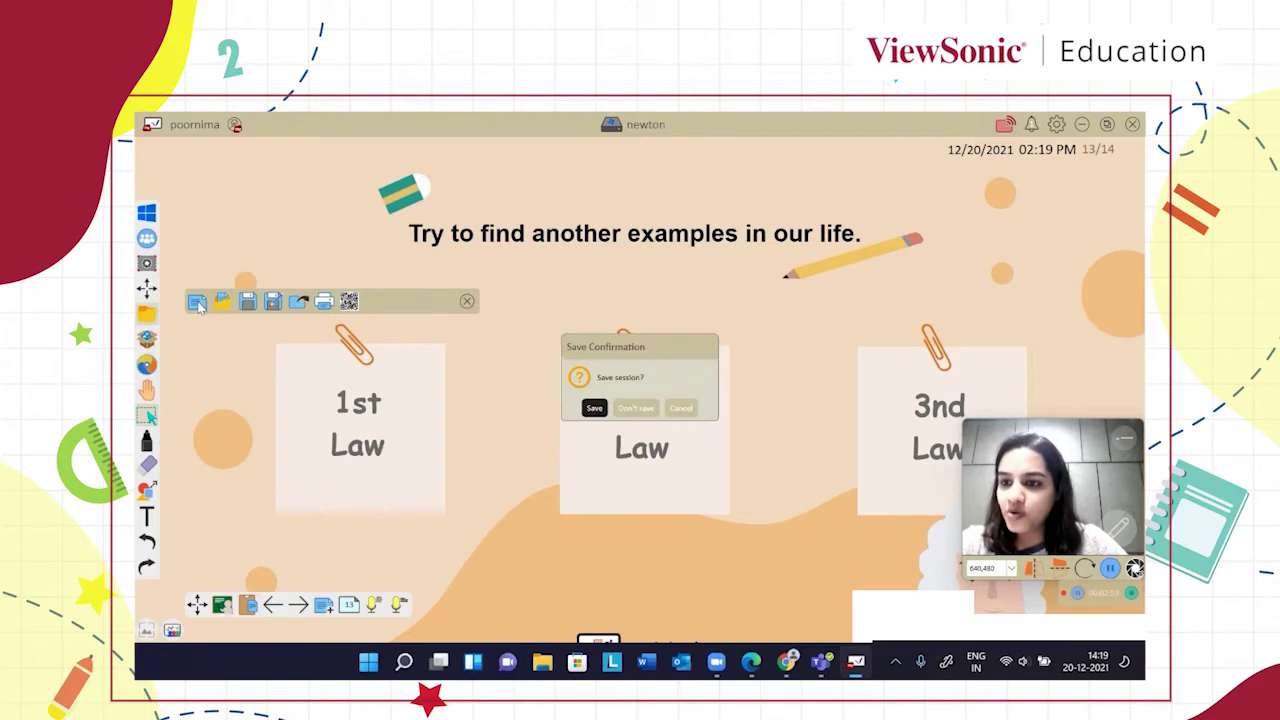
pyautogui.click(636, 408)
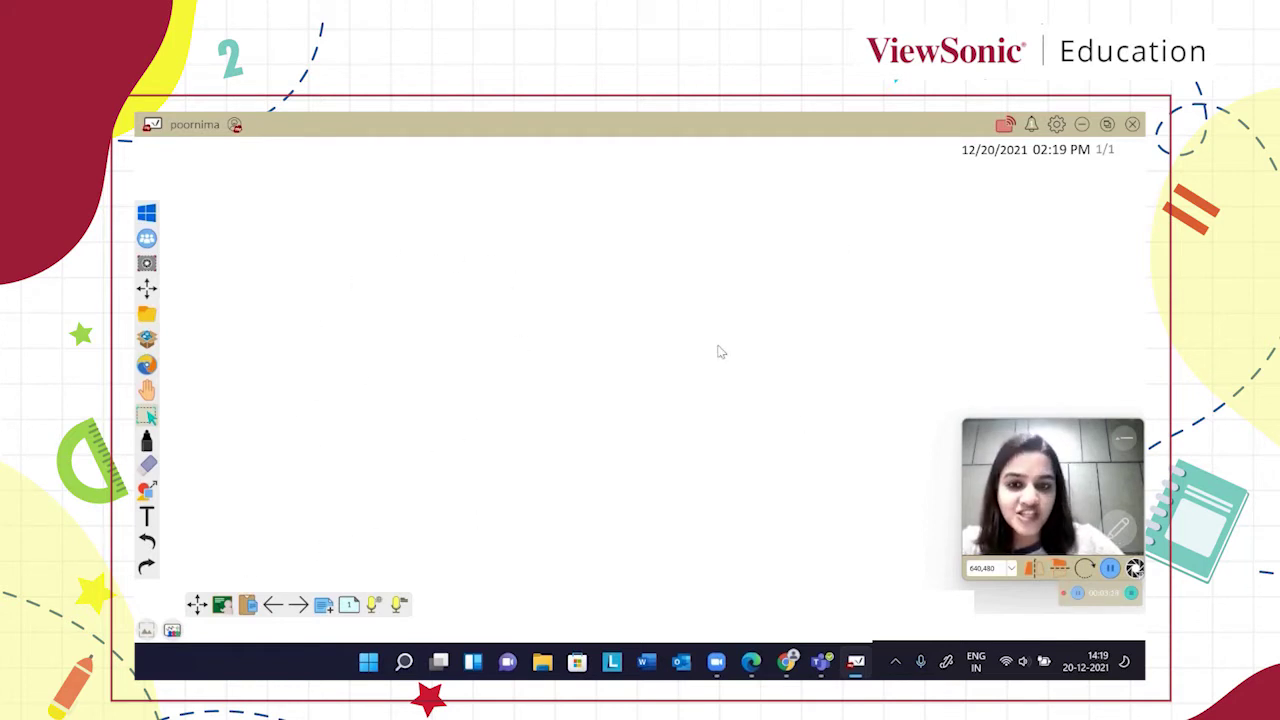
# Browse the whiteboard's preset image backgrounds and display the available solid background colours
pyautogui.click(147, 634)
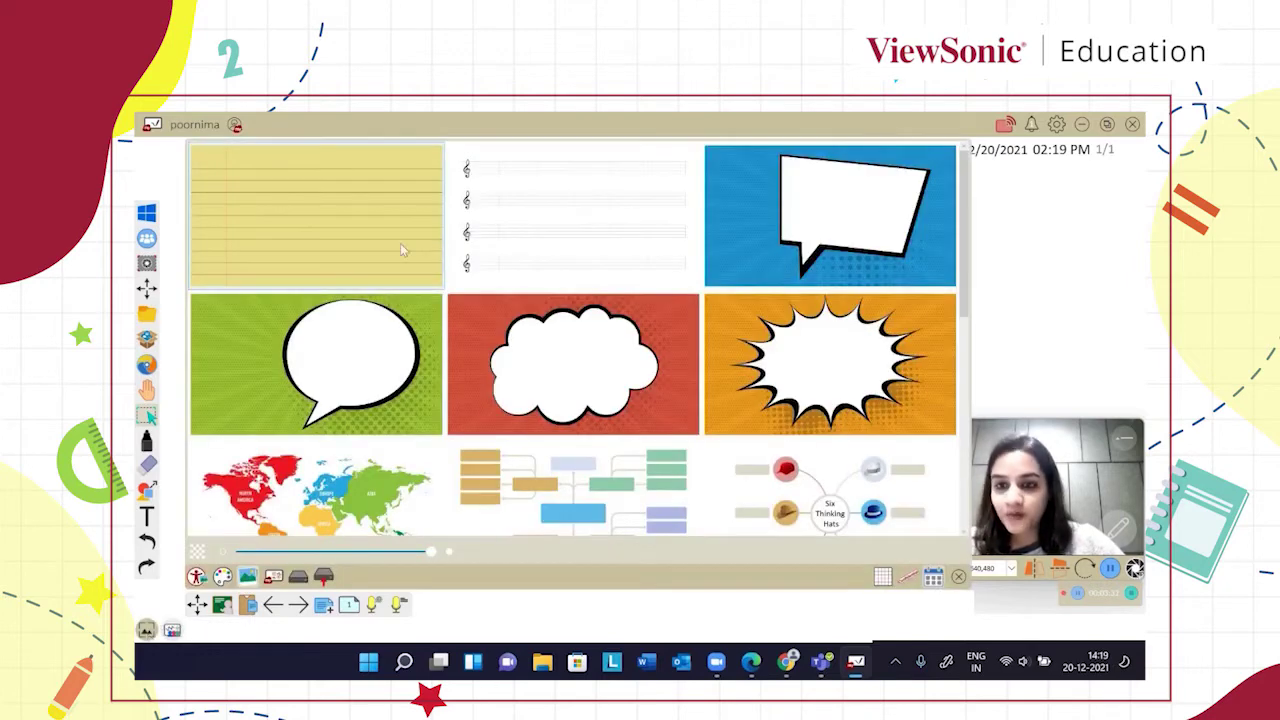
pyautogui.scroll(-5, 463, 324)
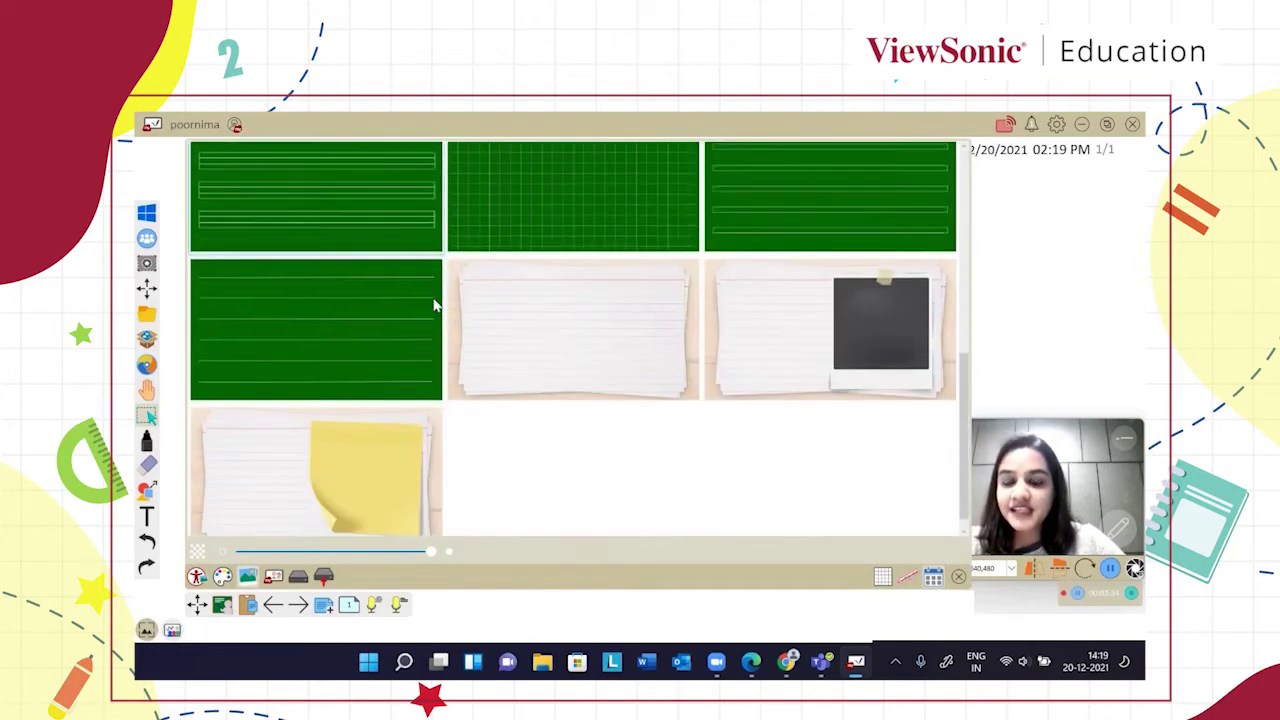
pyautogui.scroll(6, 434, 305)
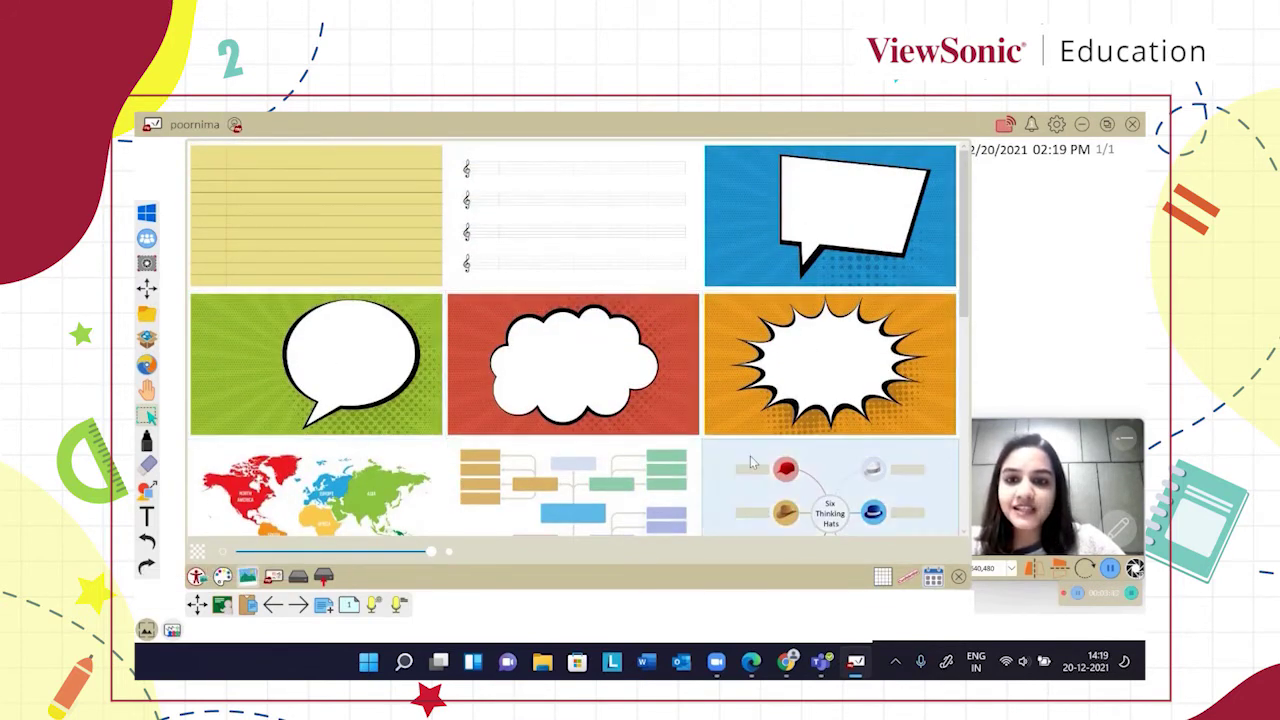
pyautogui.click(222, 578)
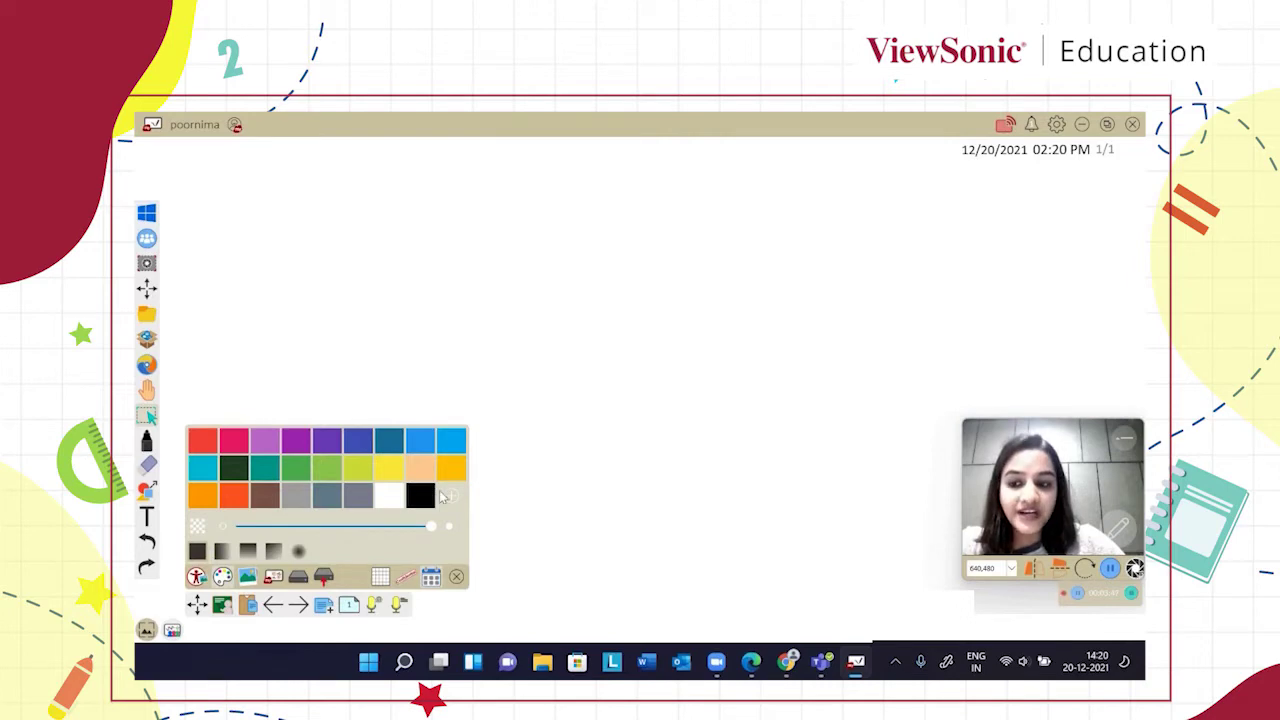
# Apply the Originals Science background showing Newton, the apple and paper planes to this page only, and close the background gallery
pyautogui.click(276, 579)
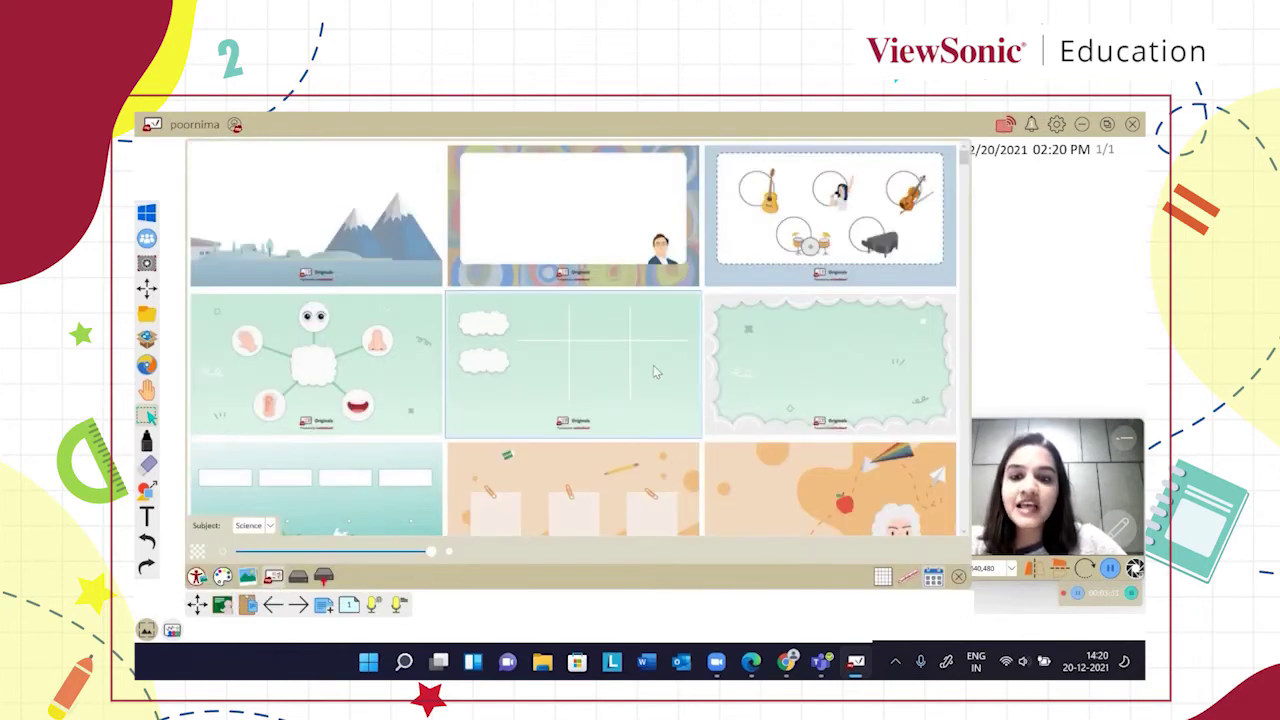
pyautogui.scroll(-3, 600, 370)
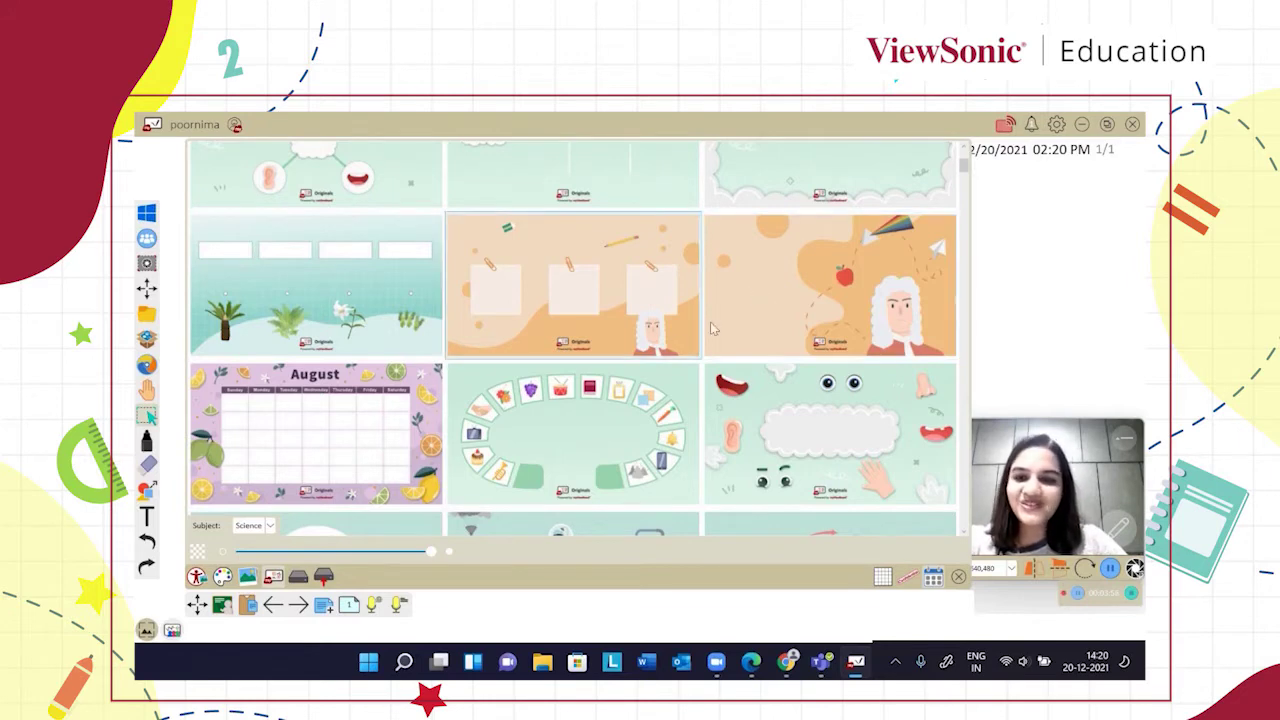
pyautogui.click(813, 305)
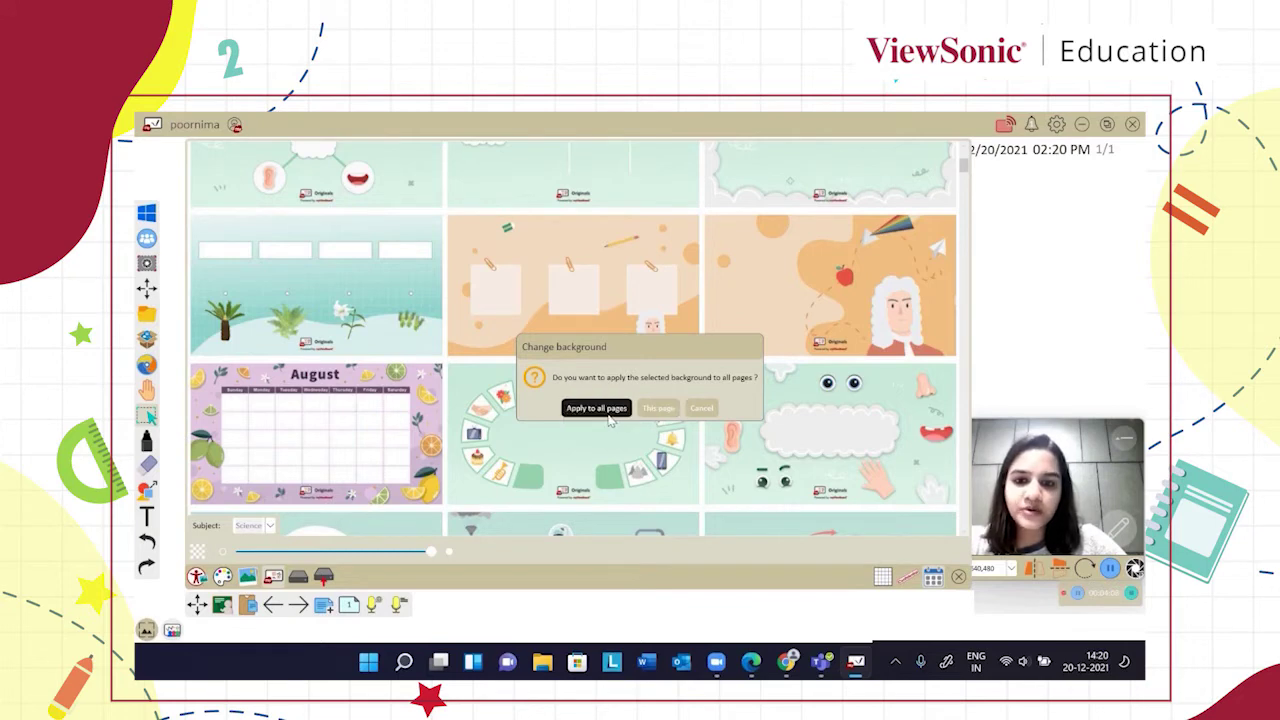
pyautogui.click(657, 409)
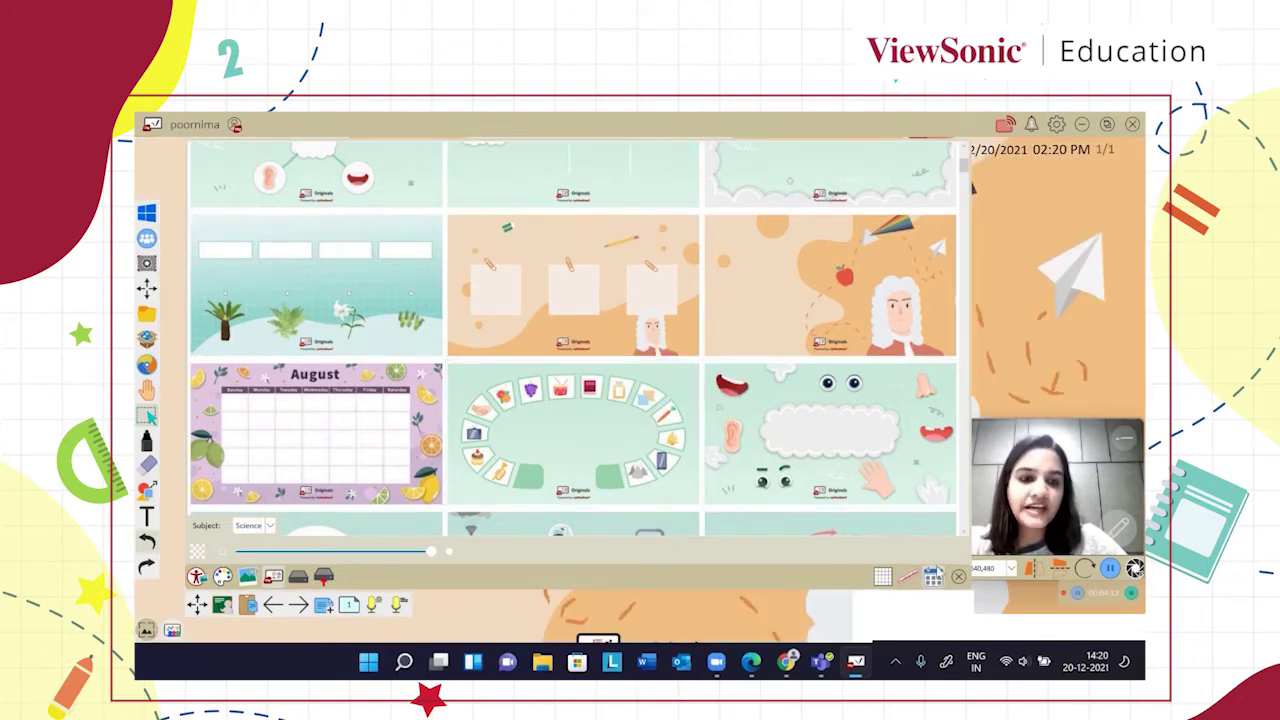
pyautogui.click(957, 578)
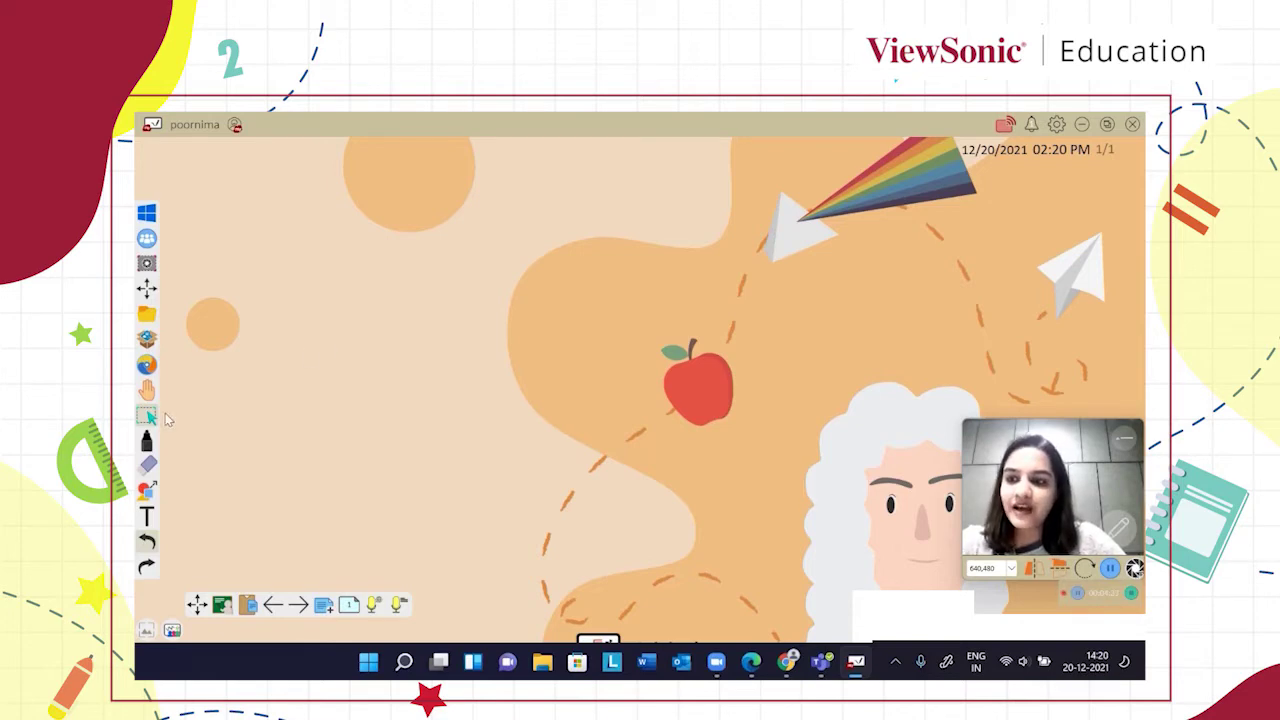
# Add a text box reading "Newton's Laws of Motion" in the empty area of the Newton background
pyautogui.click(147, 517)
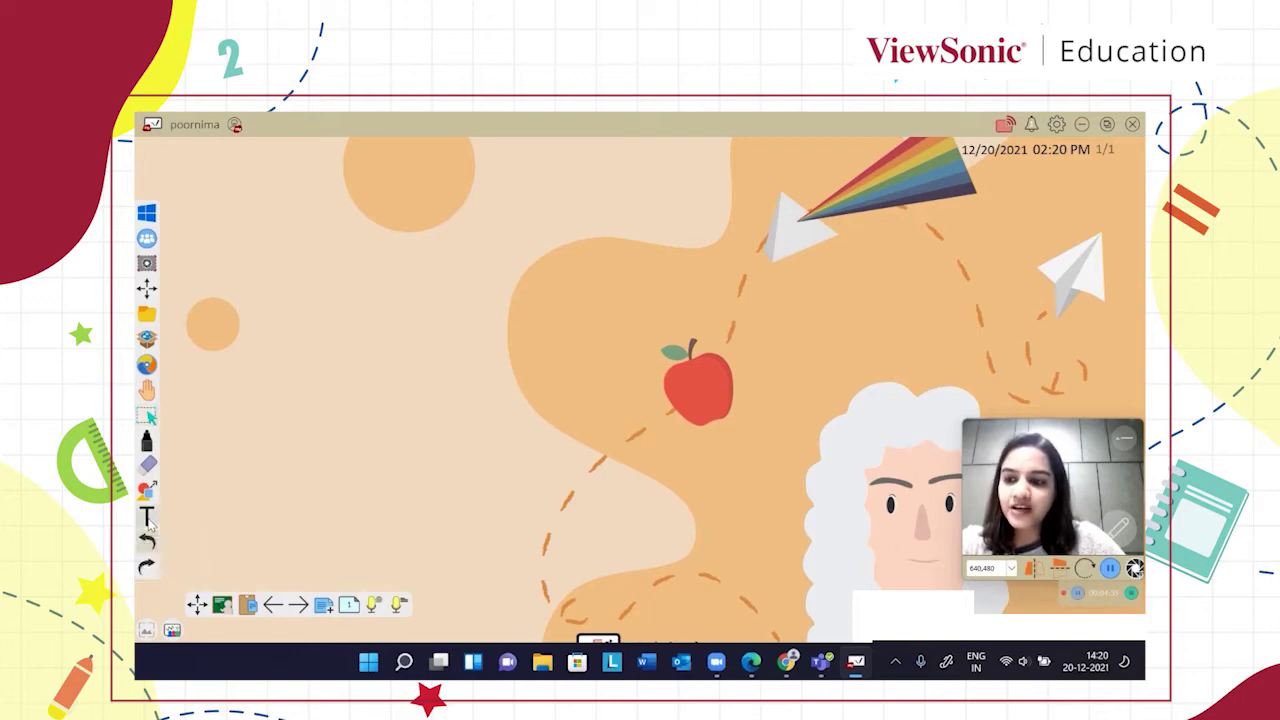
pyautogui.click(265, 260)
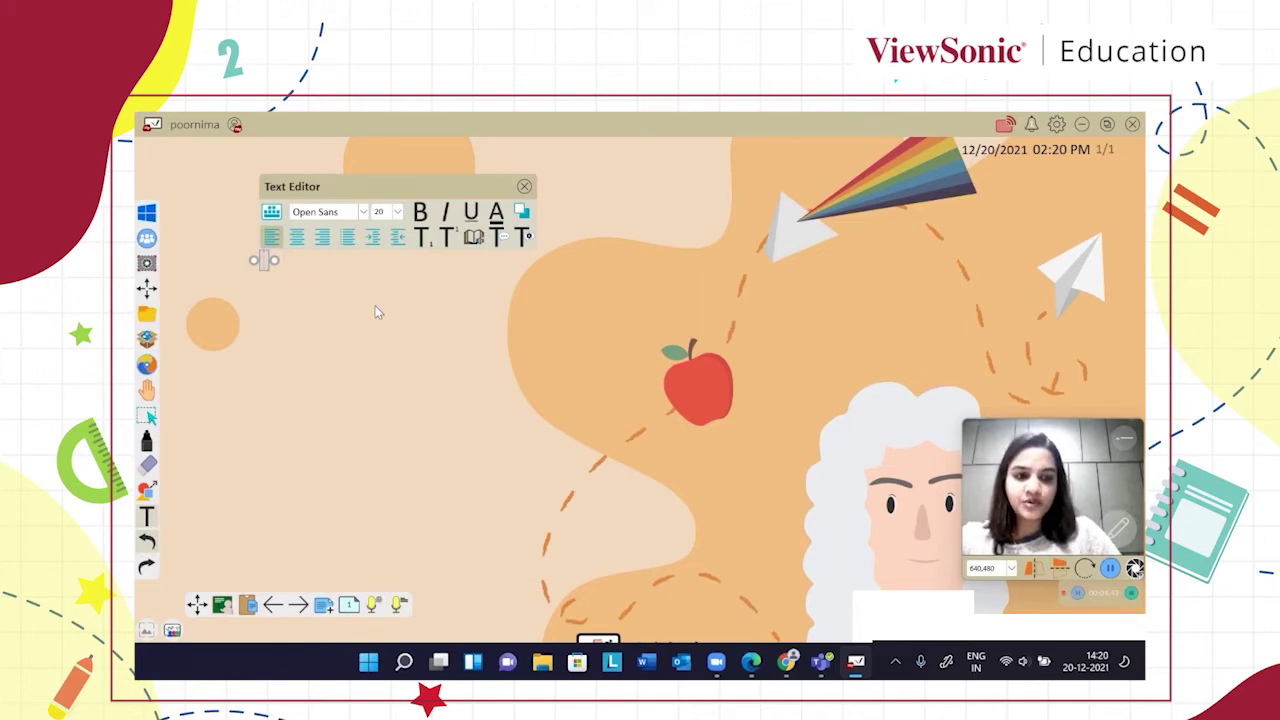
pyautogui.write('New')
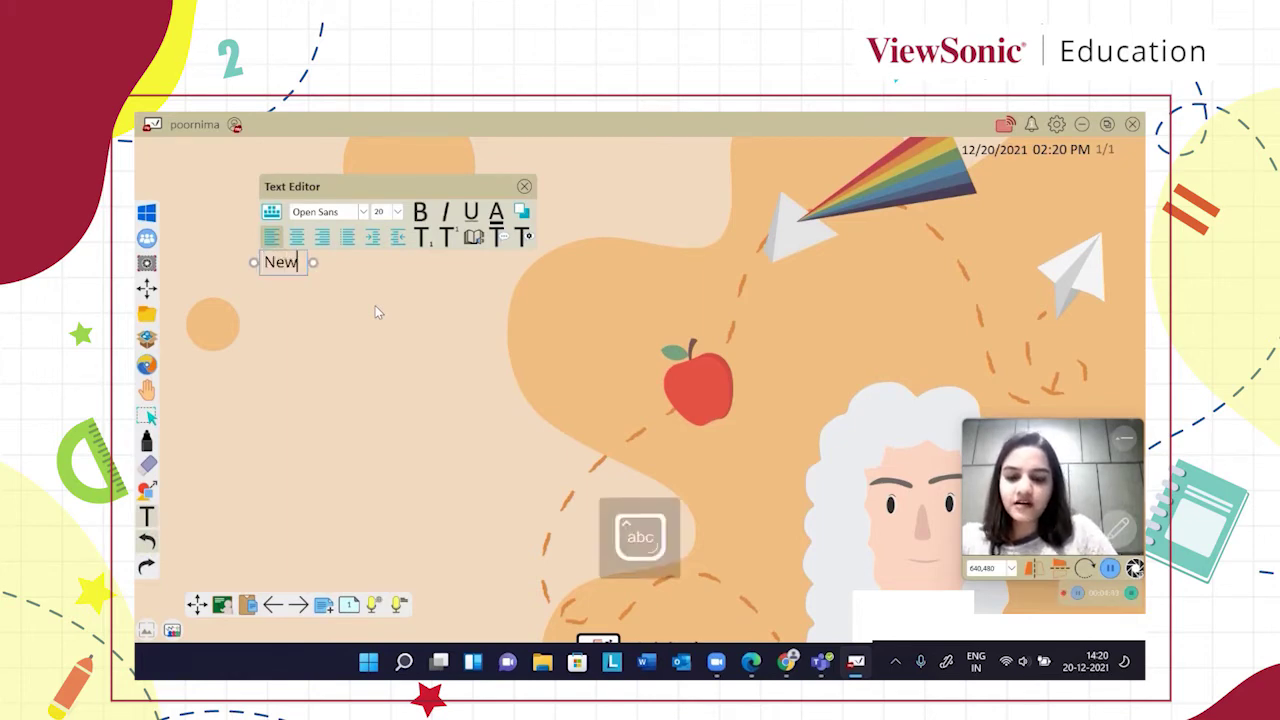
pyautogui.write('ton')
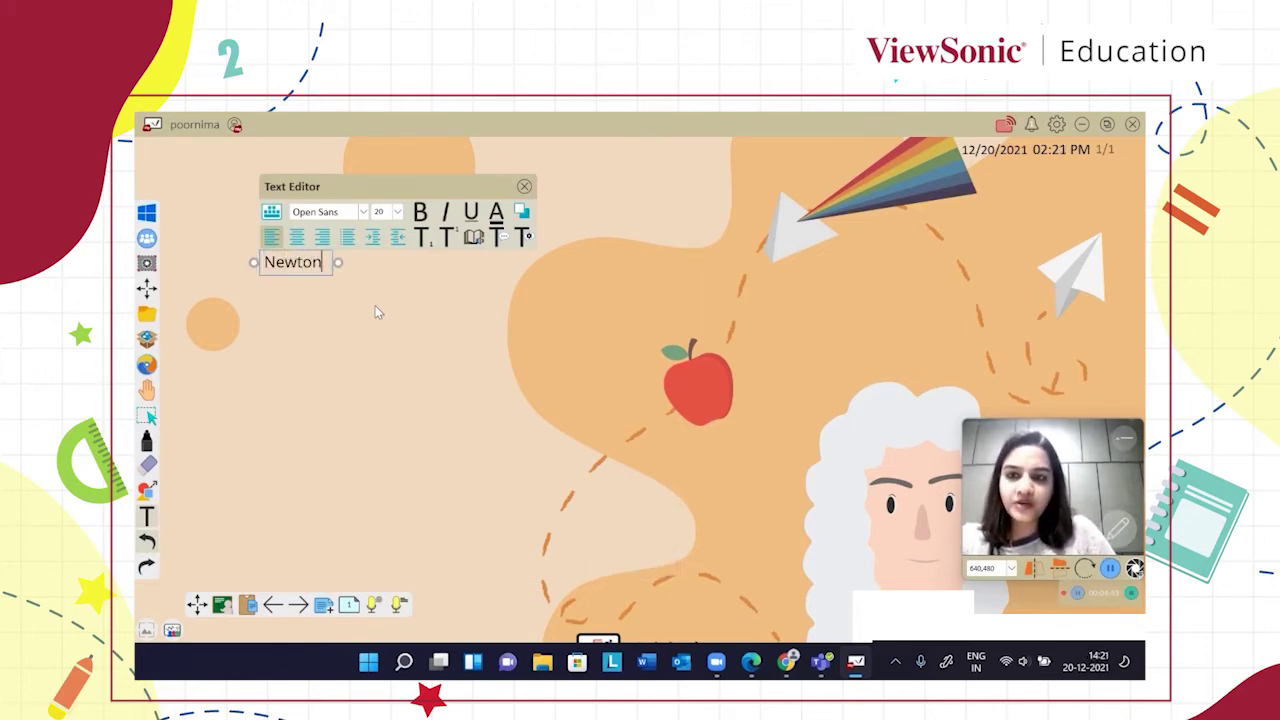
pyautogui.write("'s Law")
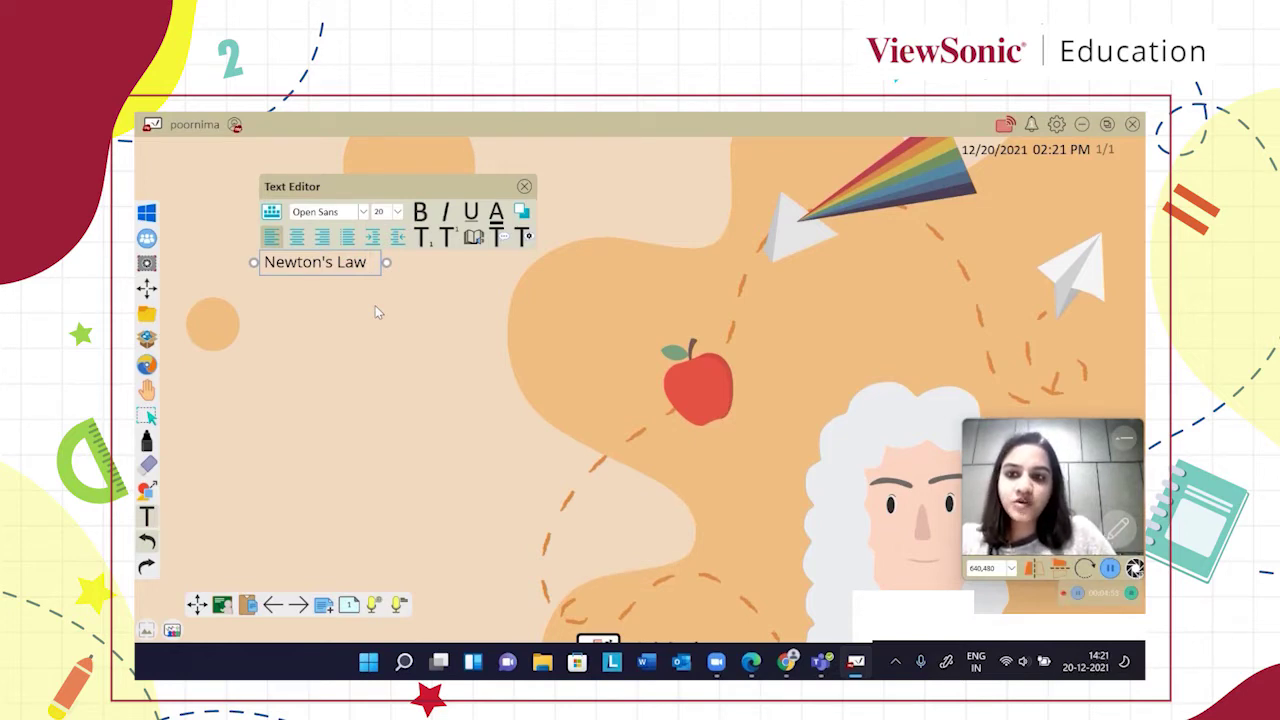
pyautogui.press('BackSpace')
pyautogui.write('s of Motion')
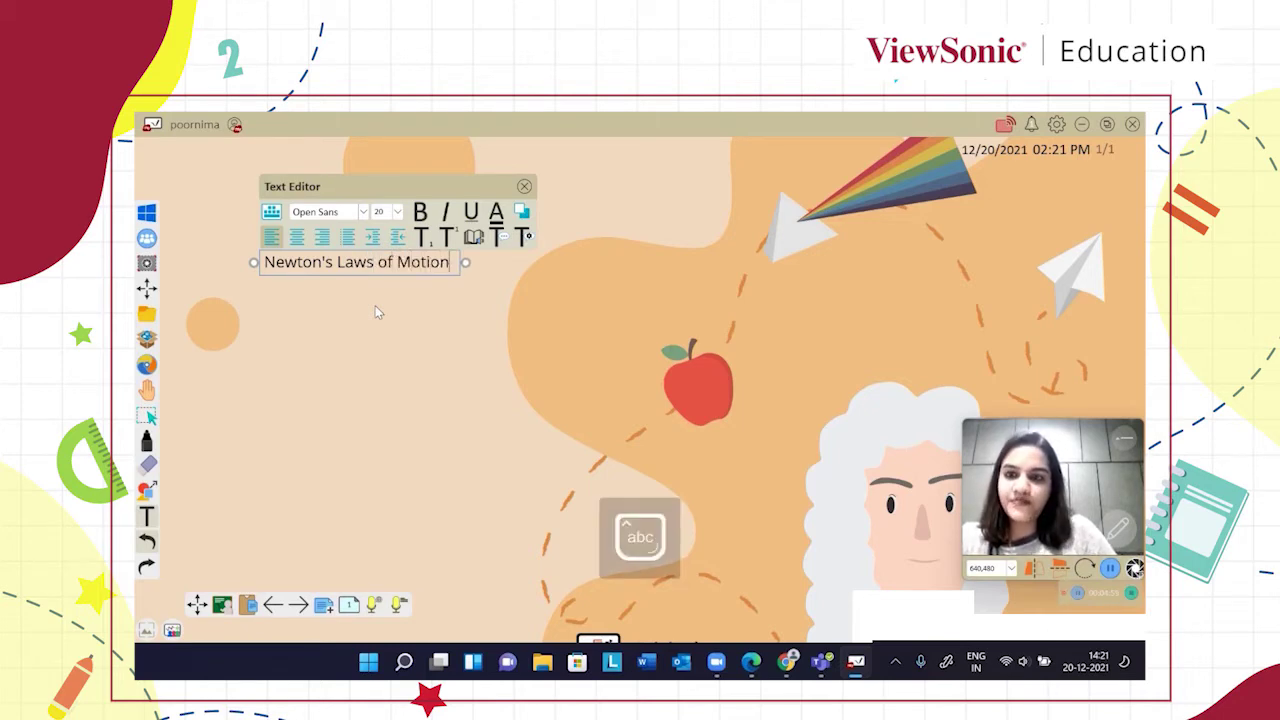
# Change the font of the whole "Newton's Laws of Motion" title to Tw Cen MT Condensed Extra Bold
pyautogui.click(362, 212)
pyautogui.scroll(-5, 220, 268)
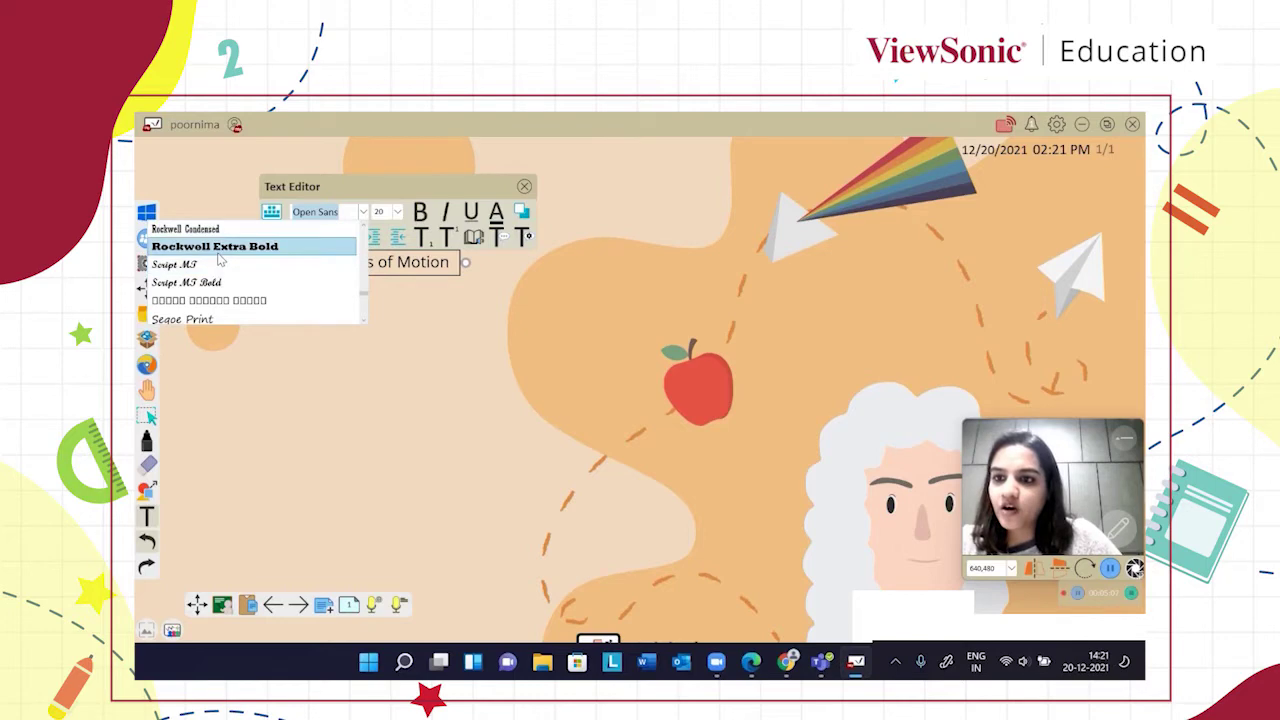
pyautogui.click(215, 246)
pyautogui.moveTo(265, 263); pyautogui.dragTo(450, 262)
pyautogui.click(364, 212)
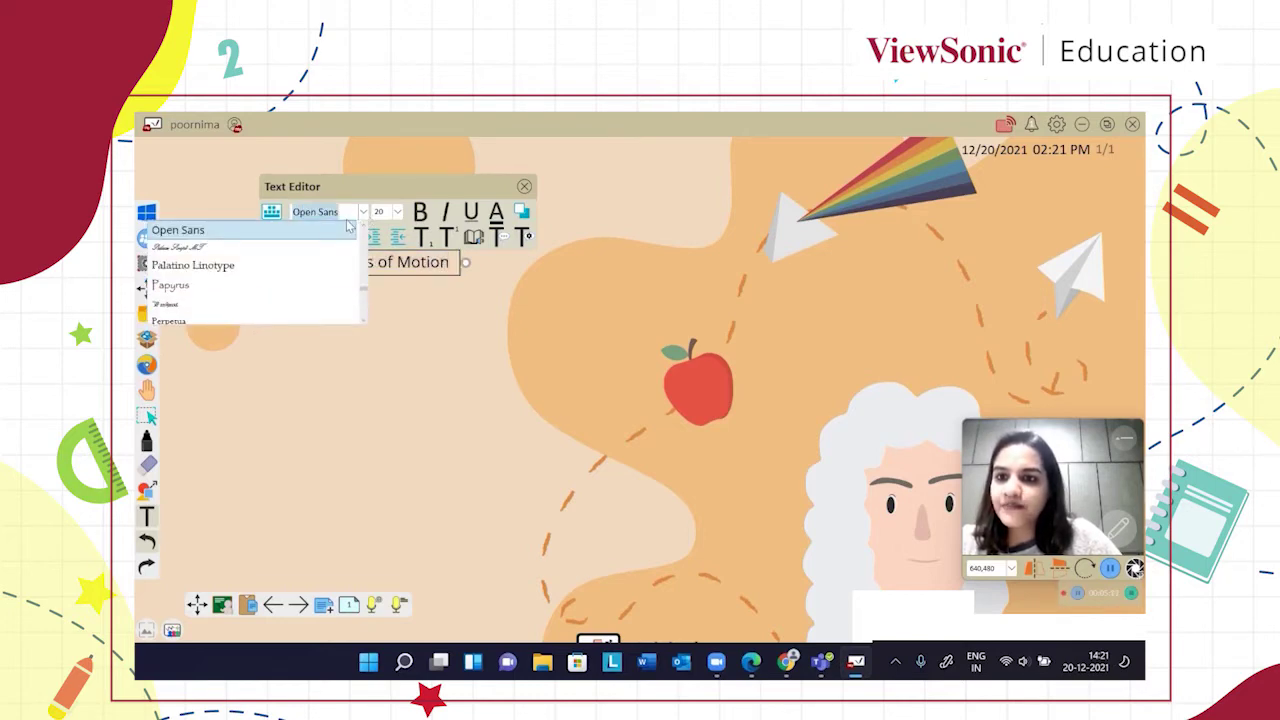
pyautogui.scroll(-5, 205, 285)
pyautogui.scroll(-8, 205, 285)
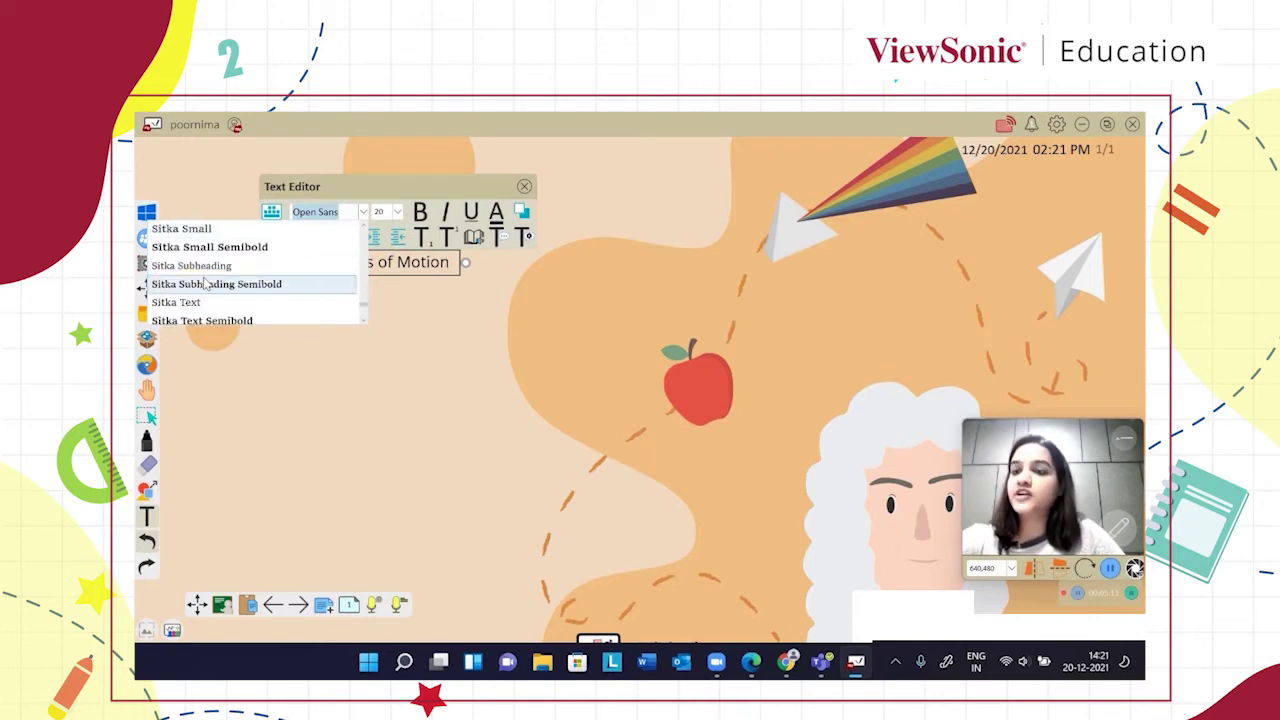
pyautogui.scroll(-10, 205, 285)
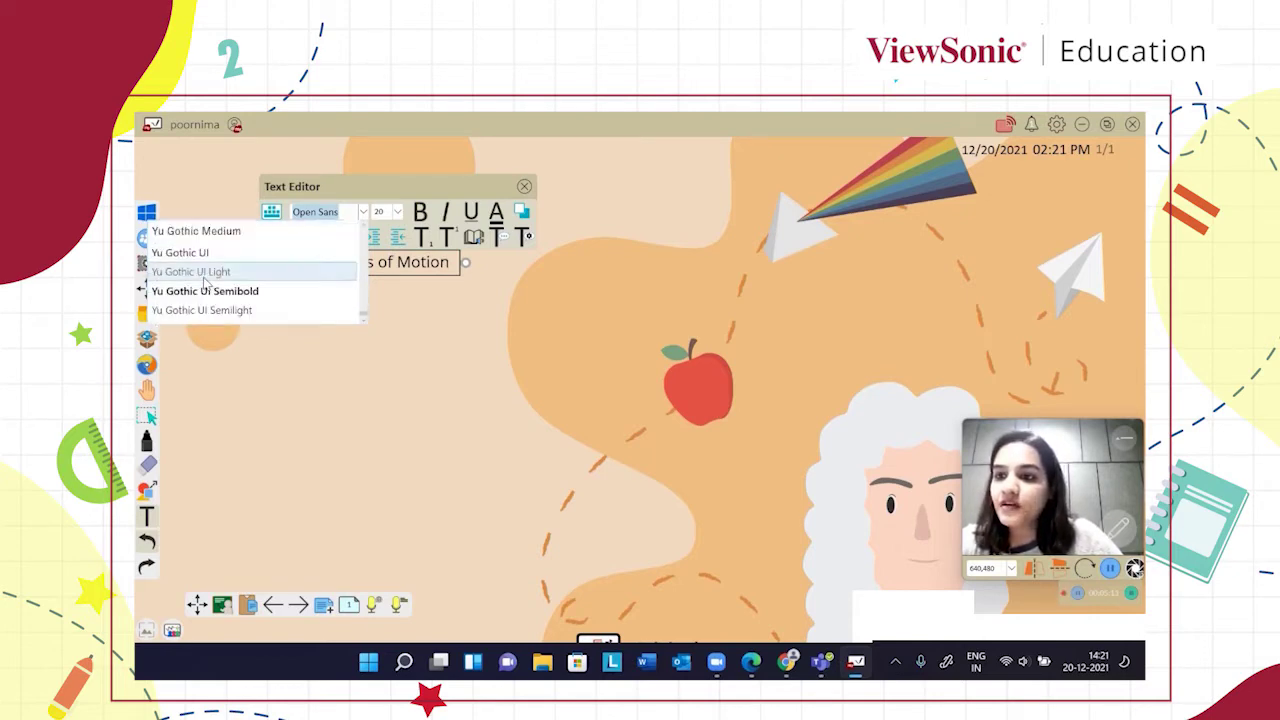
pyautogui.scroll(4, 205, 285)
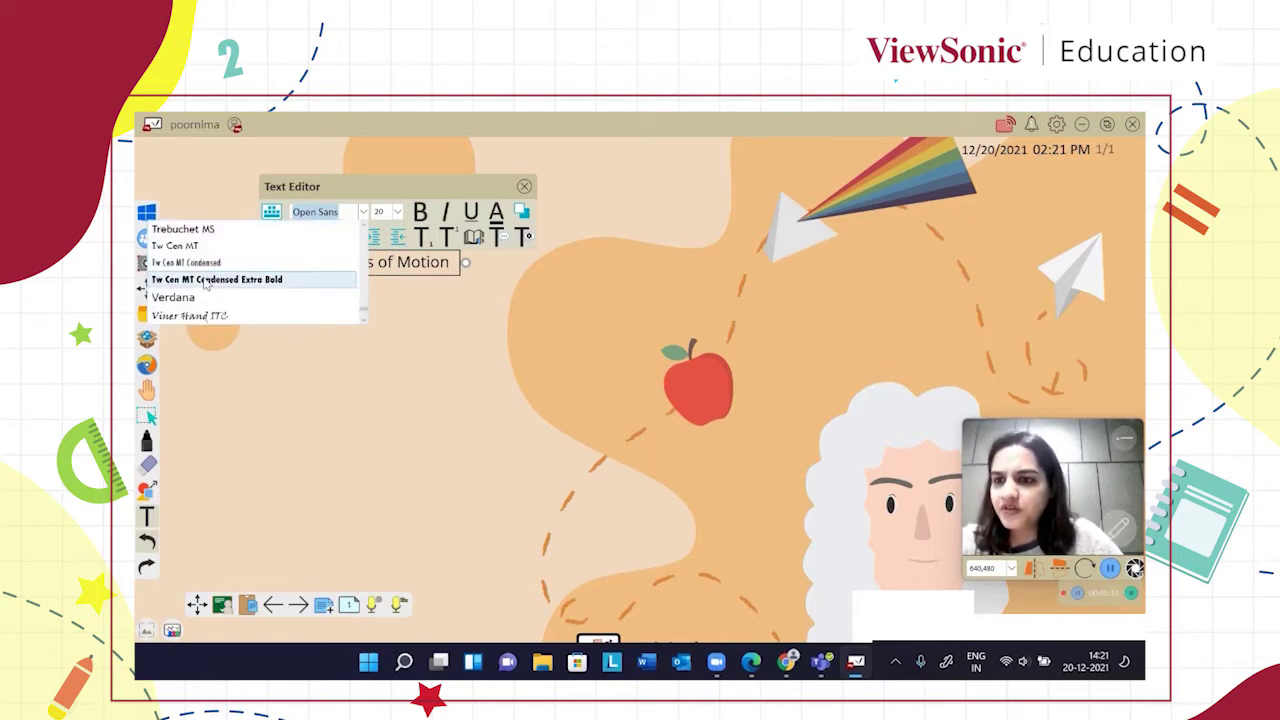
pyautogui.click(205, 280)
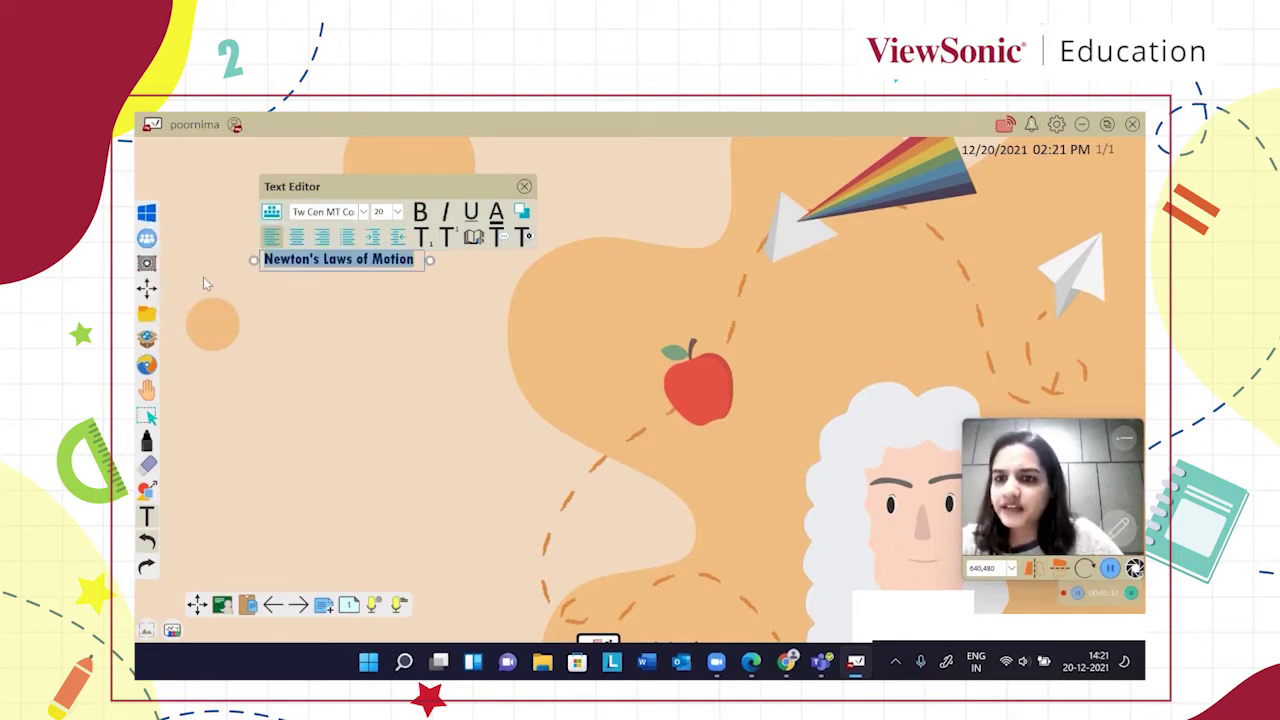
# Set the title's font size to 30 and underline it
pyautogui.click(397, 211)
pyautogui.click(388, 296)
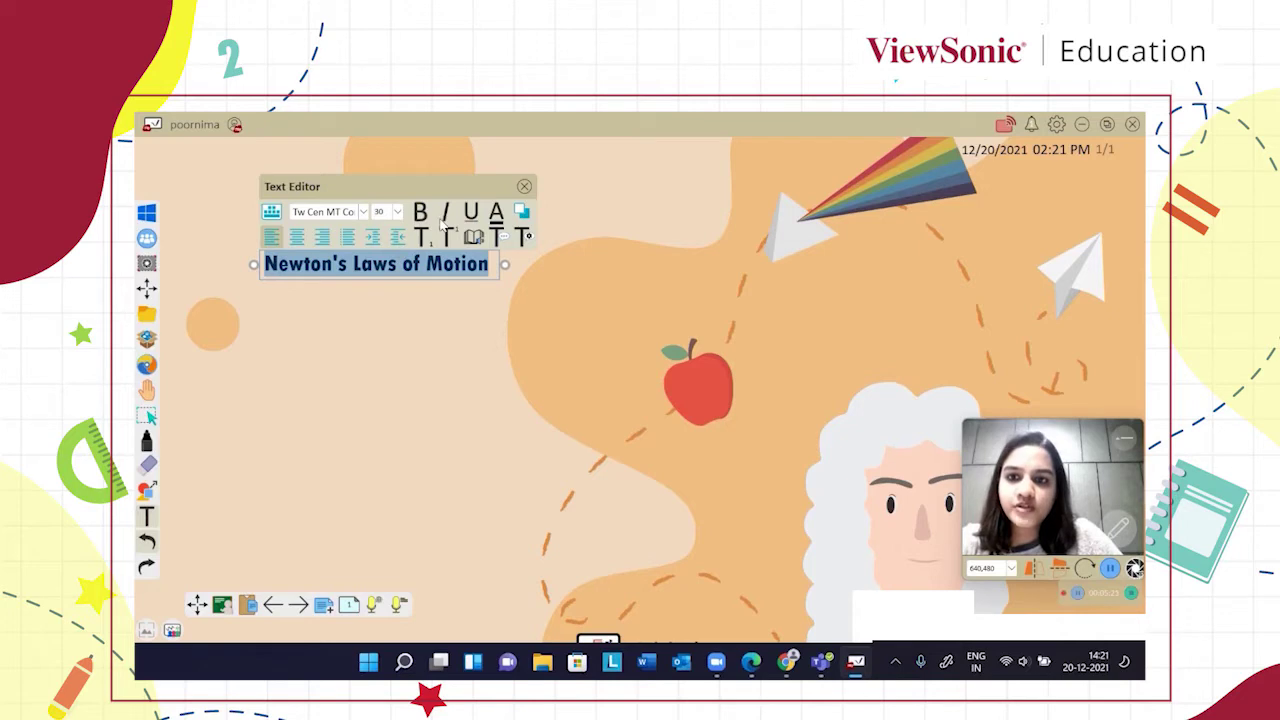
pyautogui.click(471, 212)
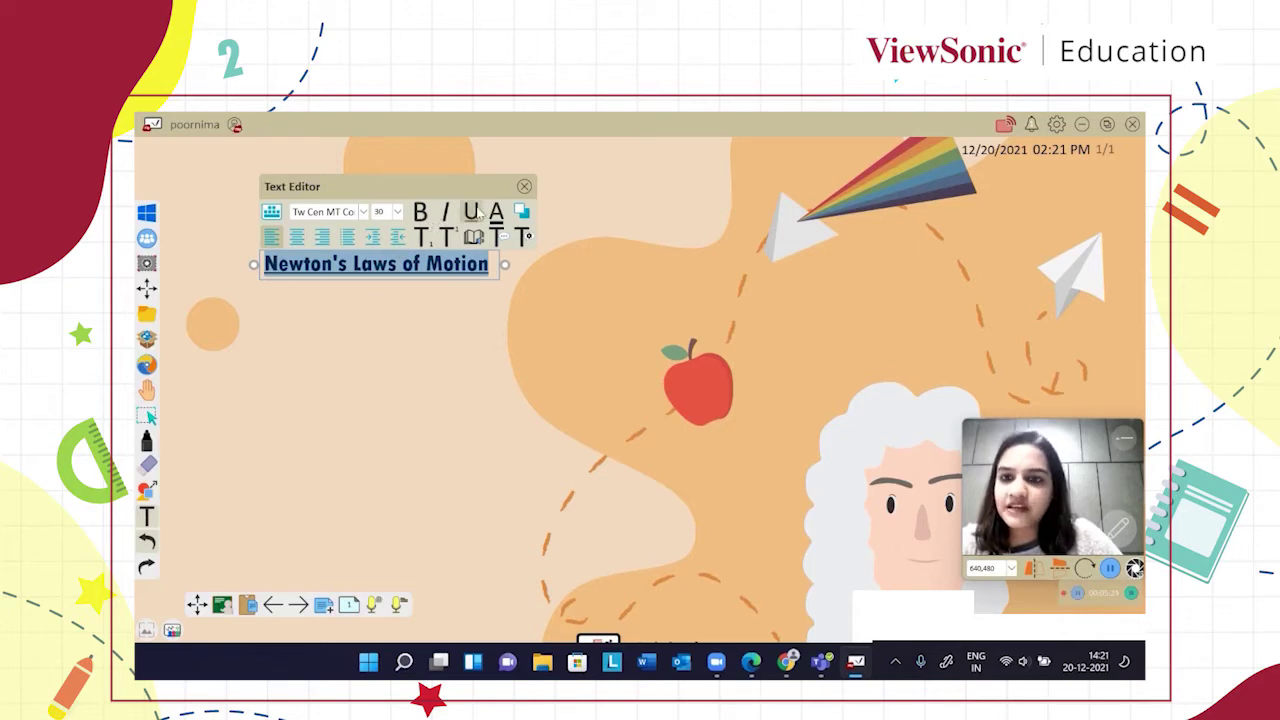
# Colour the title text dark blue (#FF00008B) and deselect it
pyautogui.click(507, 213)
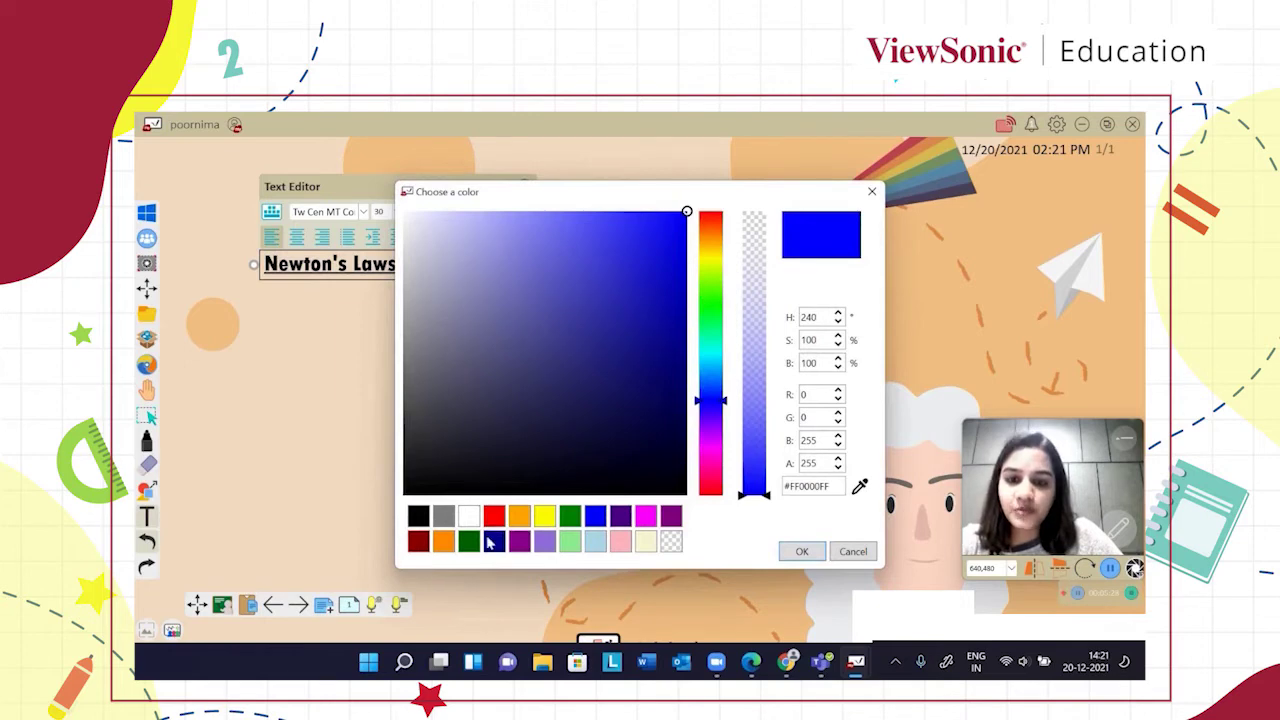
pyautogui.click(493, 543)
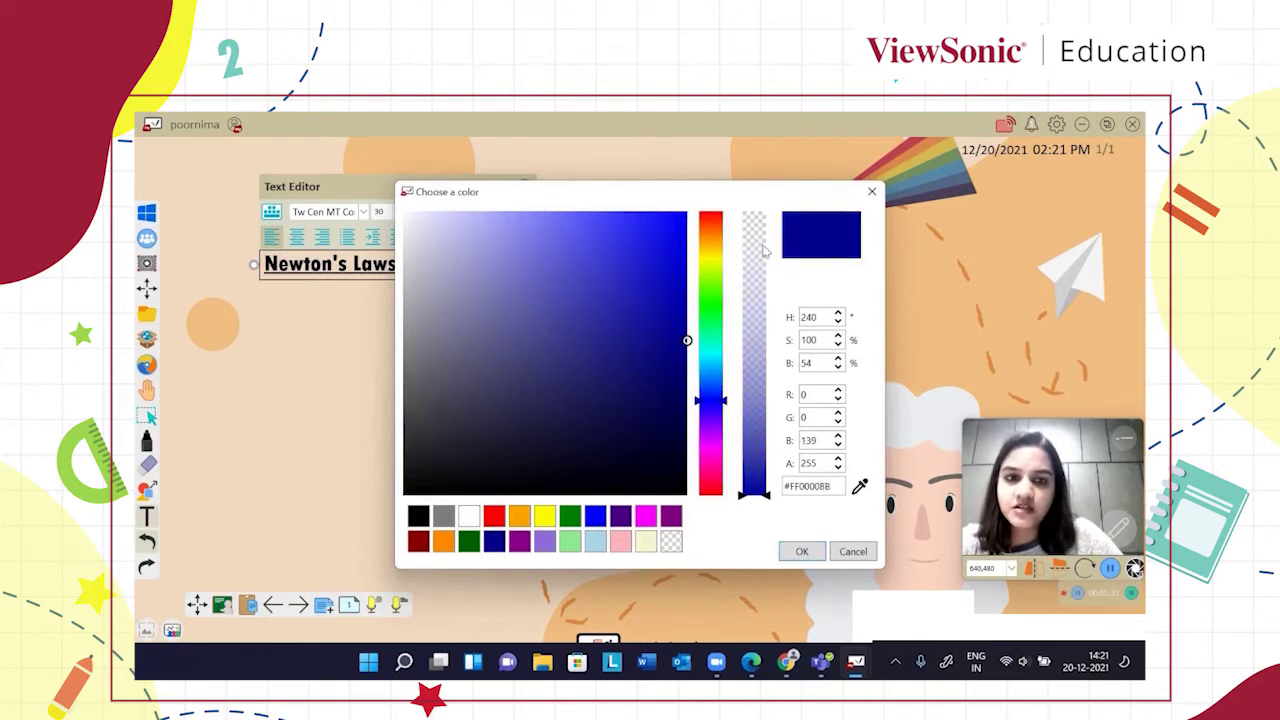
pyautogui.click(802, 553)
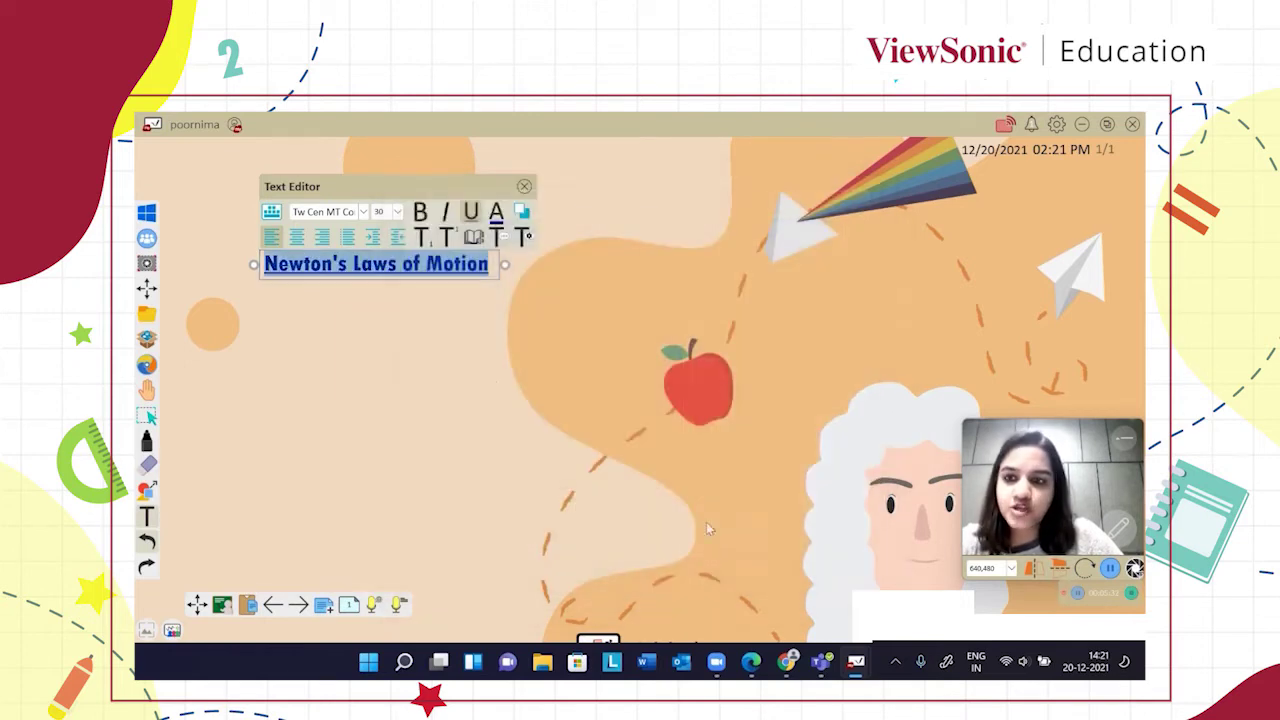
pyautogui.click(474, 346)
# Move the title down to the height of the apple and shift the camera window clear of Newton's portrait
pyautogui.click(378, 262)
pyautogui.moveTo(396, 184); pyautogui.dragTo(391, 324)
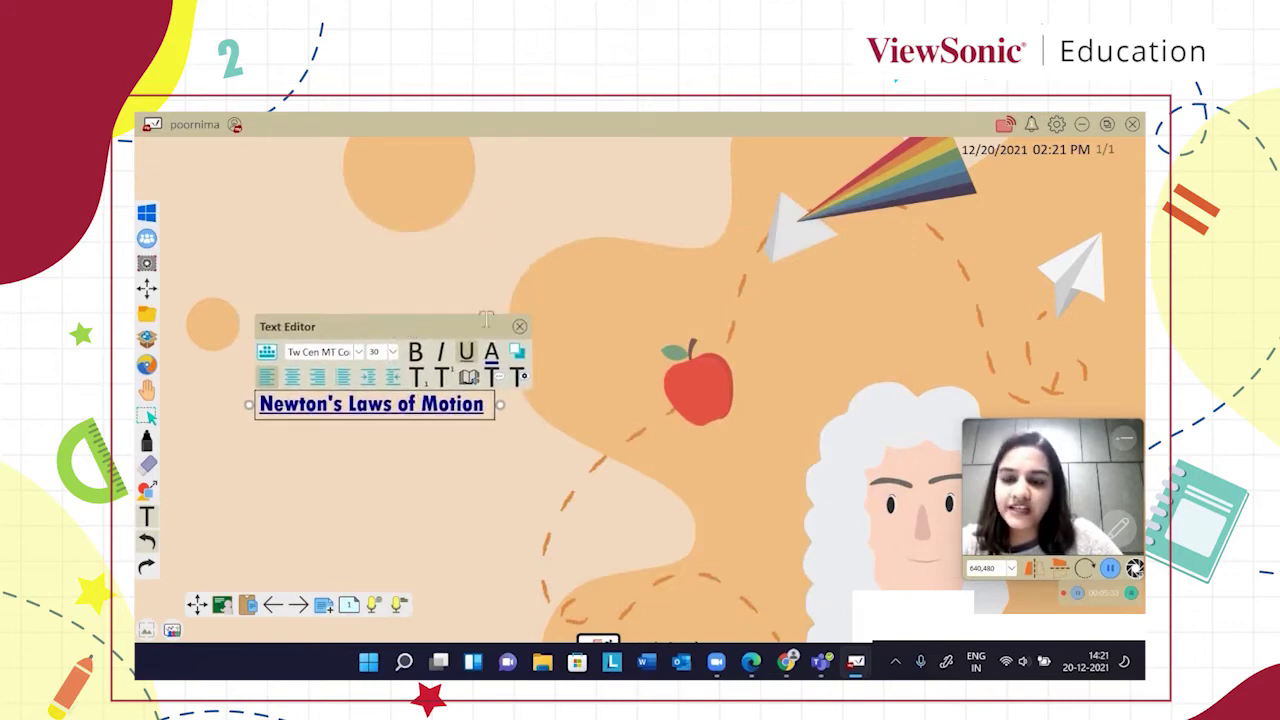
pyautogui.click(591, 313)
pyautogui.click(393, 404)
pyautogui.moveTo(392, 320); pyautogui.dragTo(392, 297)
pyautogui.click(680, 338)
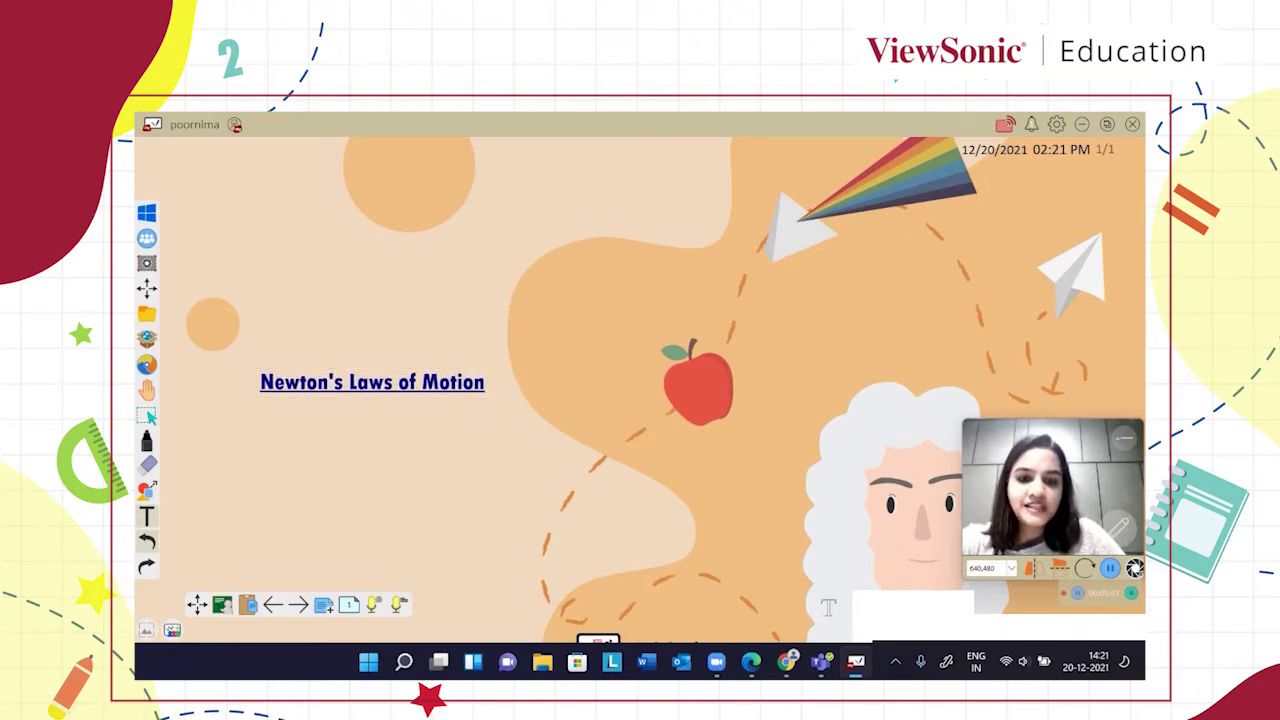
pyautogui.moveTo(1071, 433); pyautogui.dragTo(1093, 178)
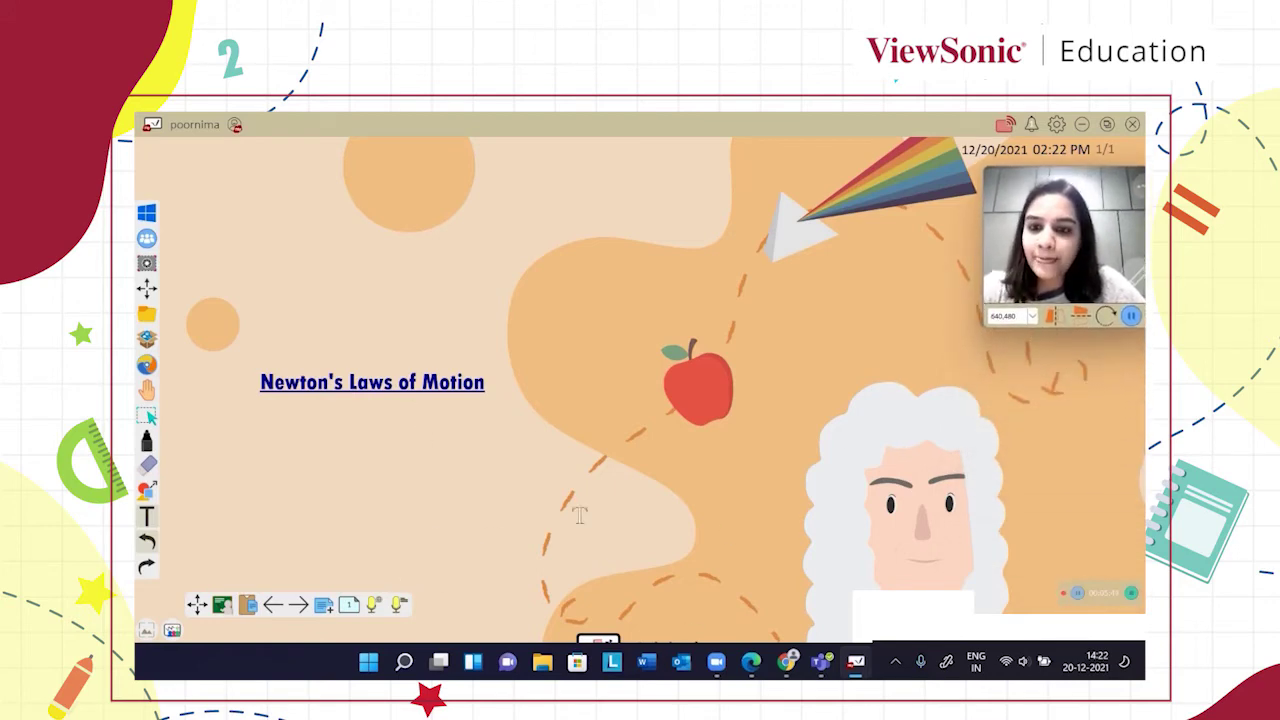
# Add a second page and apply to it only the Originals Science background with Newton's round portrait, the UK flag and science icons
pyautogui.click(325, 607)
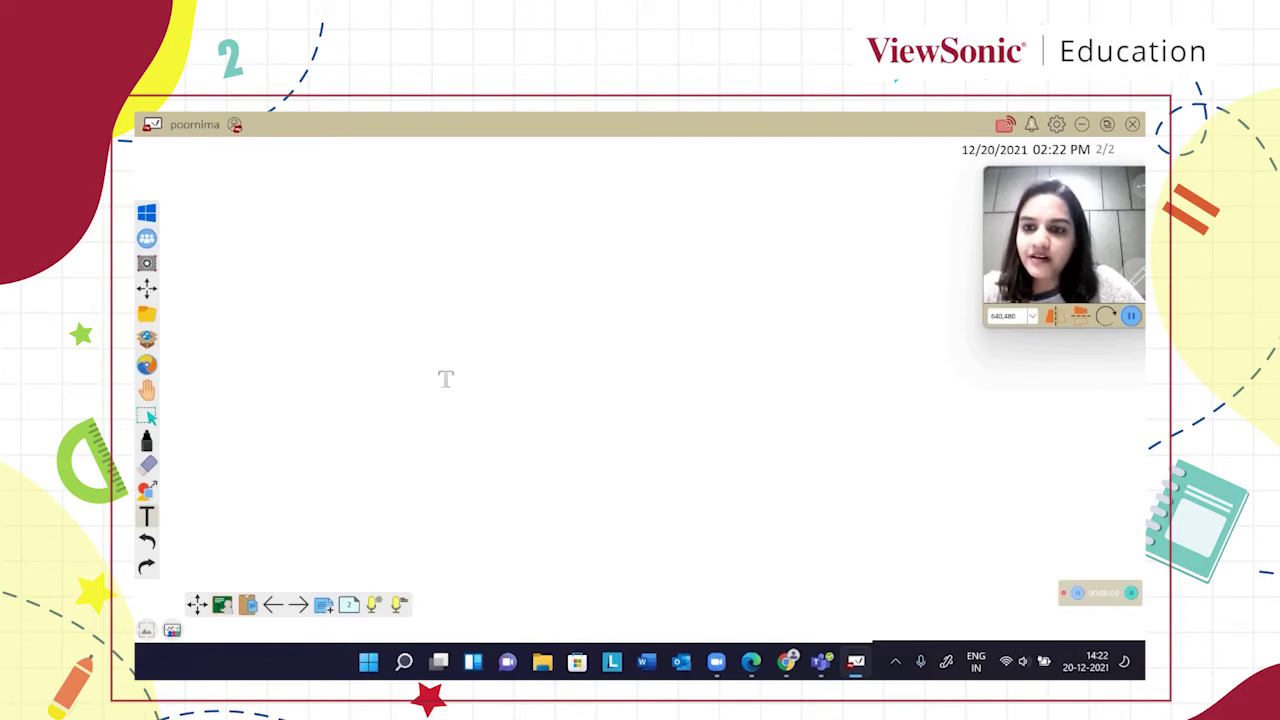
pyautogui.click(145, 632)
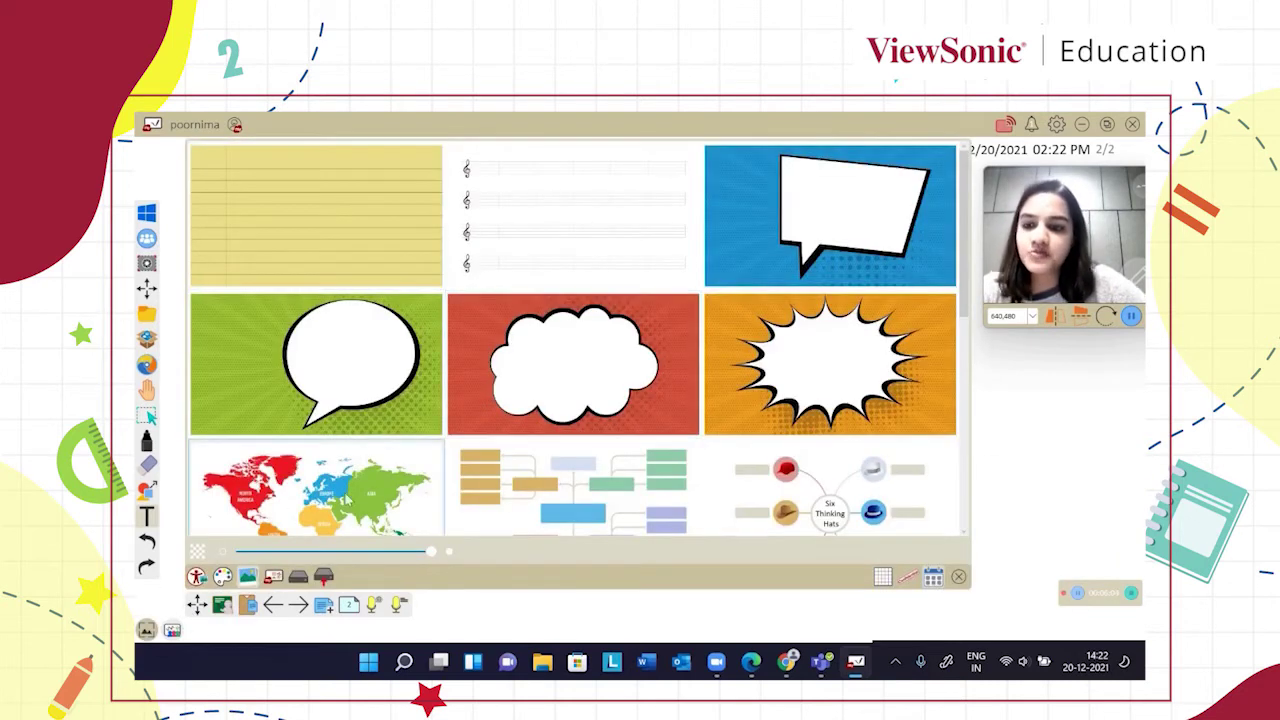
pyautogui.scroll(-10, 588, 400)
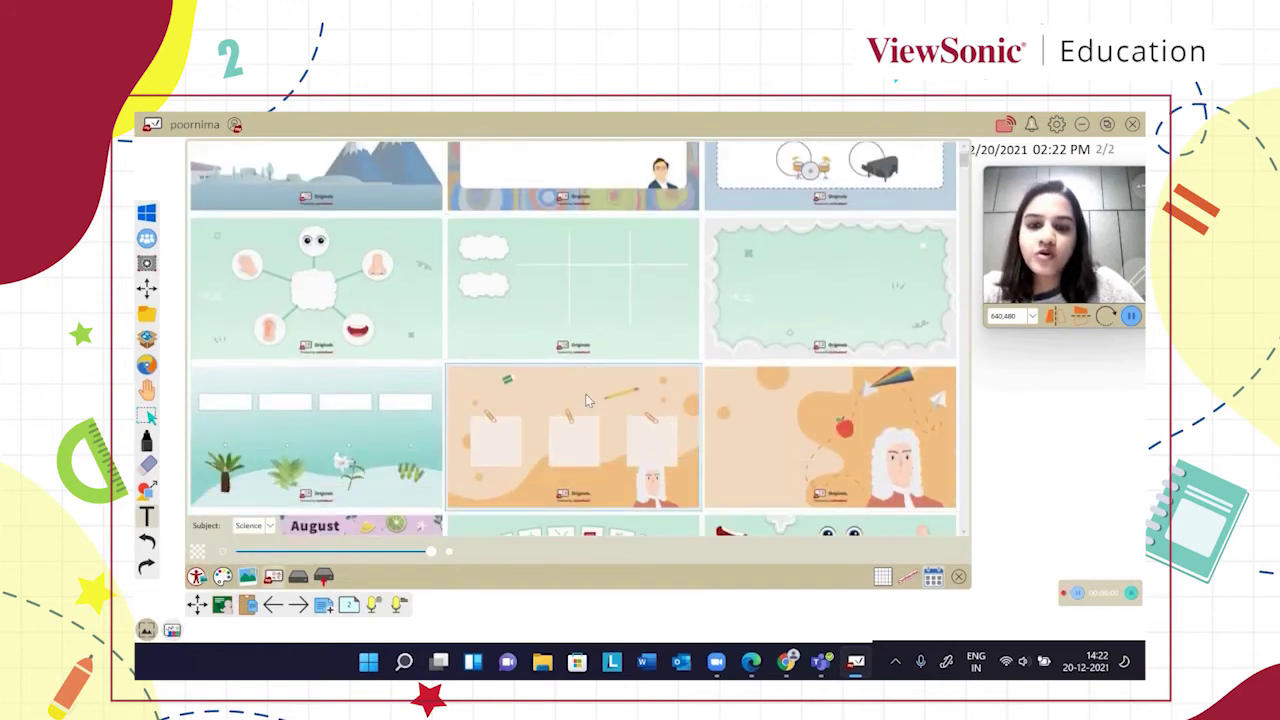
pyautogui.scroll(-5, 588, 400)
pyautogui.scroll(2, 706, 260)
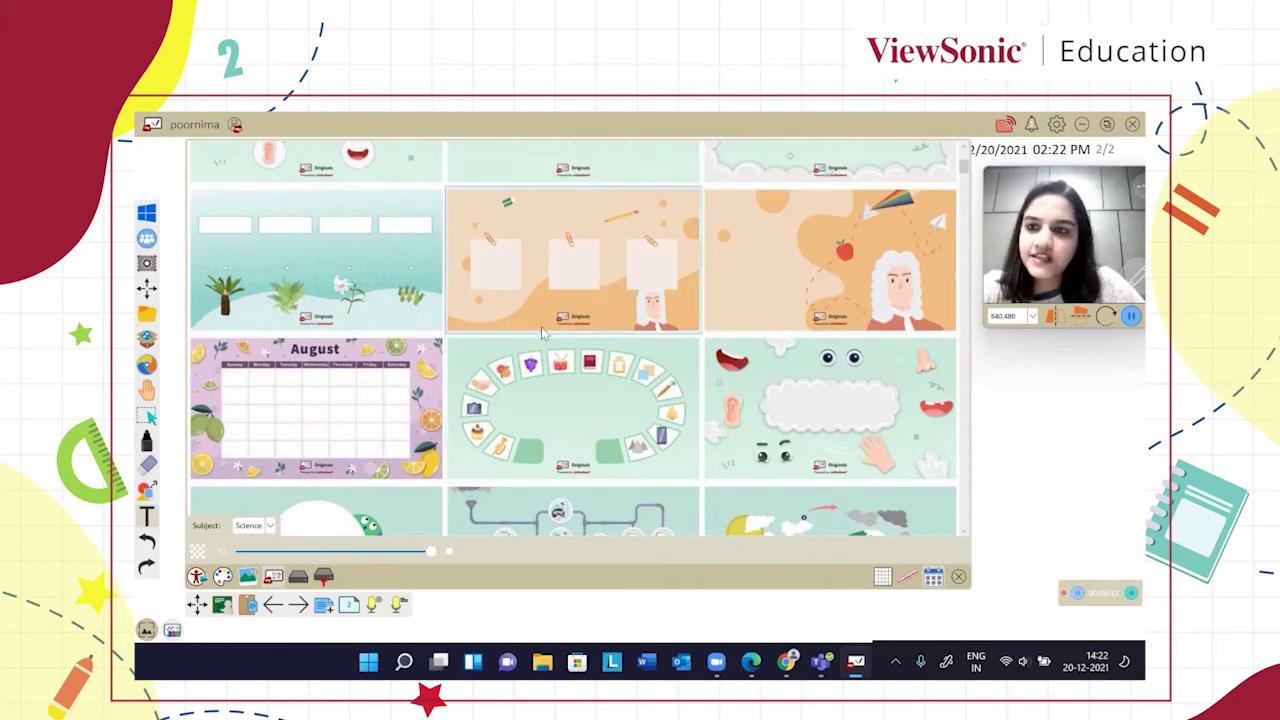
pyautogui.scroll(-15, 548, 338)
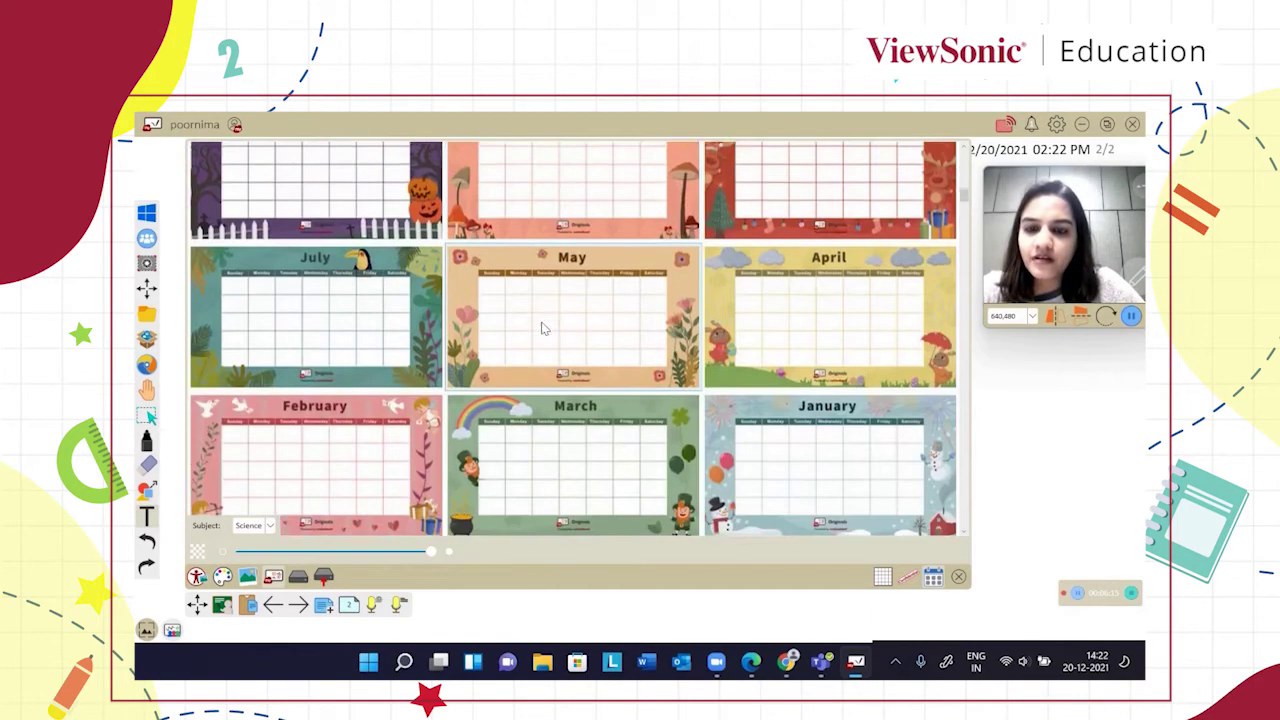
pyautogui.scroll(-20, 541, 328)
pyautogui.scroll(-20, 541, 325)
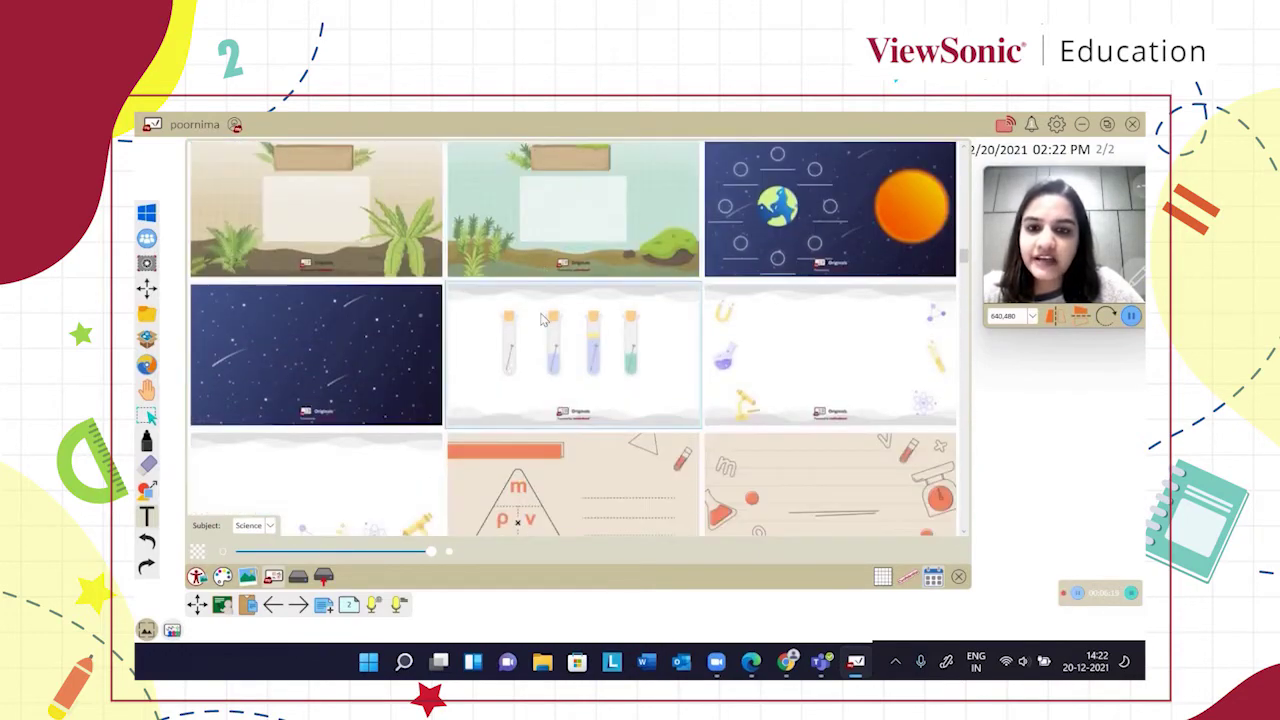
pyautogui.scroll(-15, 542, 318)
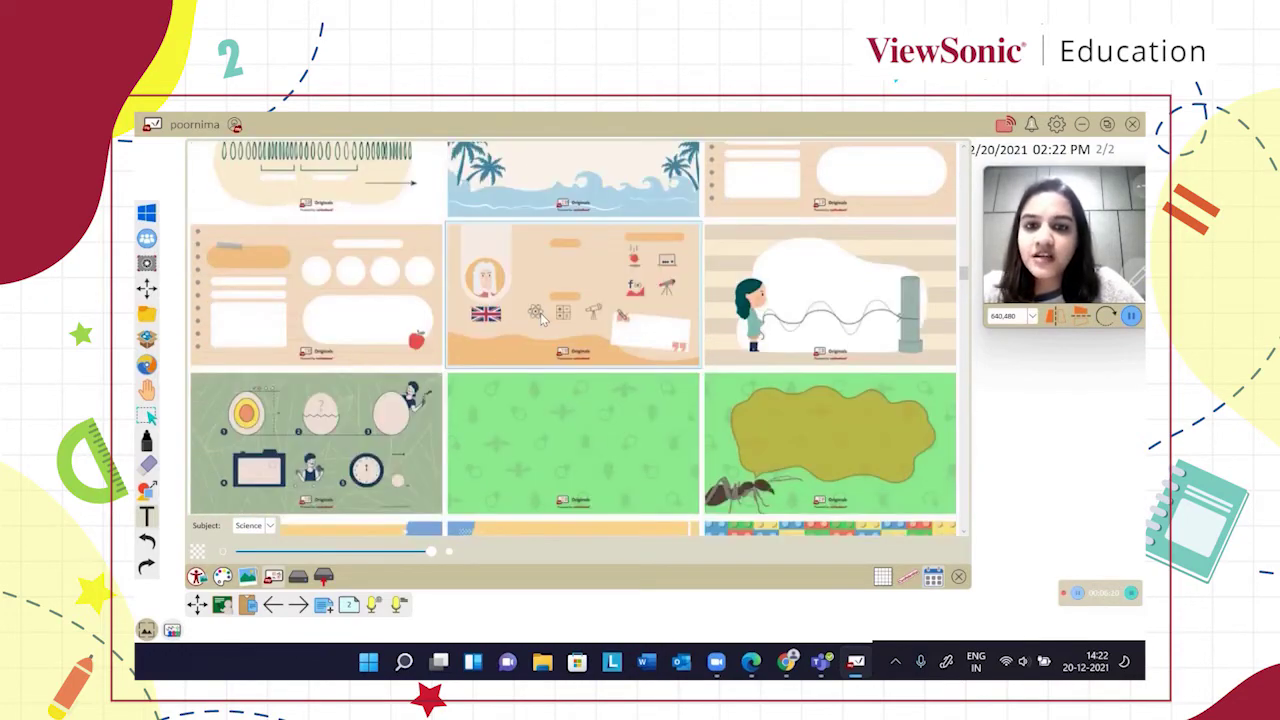
pyautogui.click(583, 338)
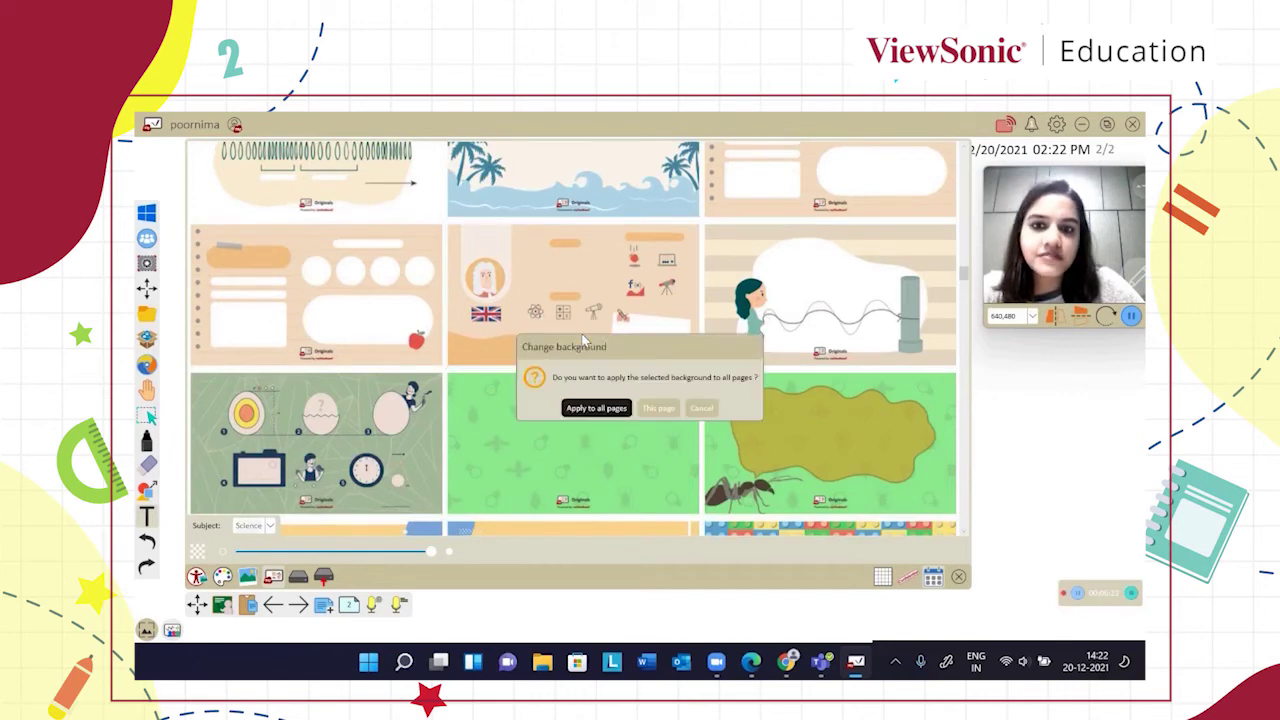
pyautogui.click(660, 407)
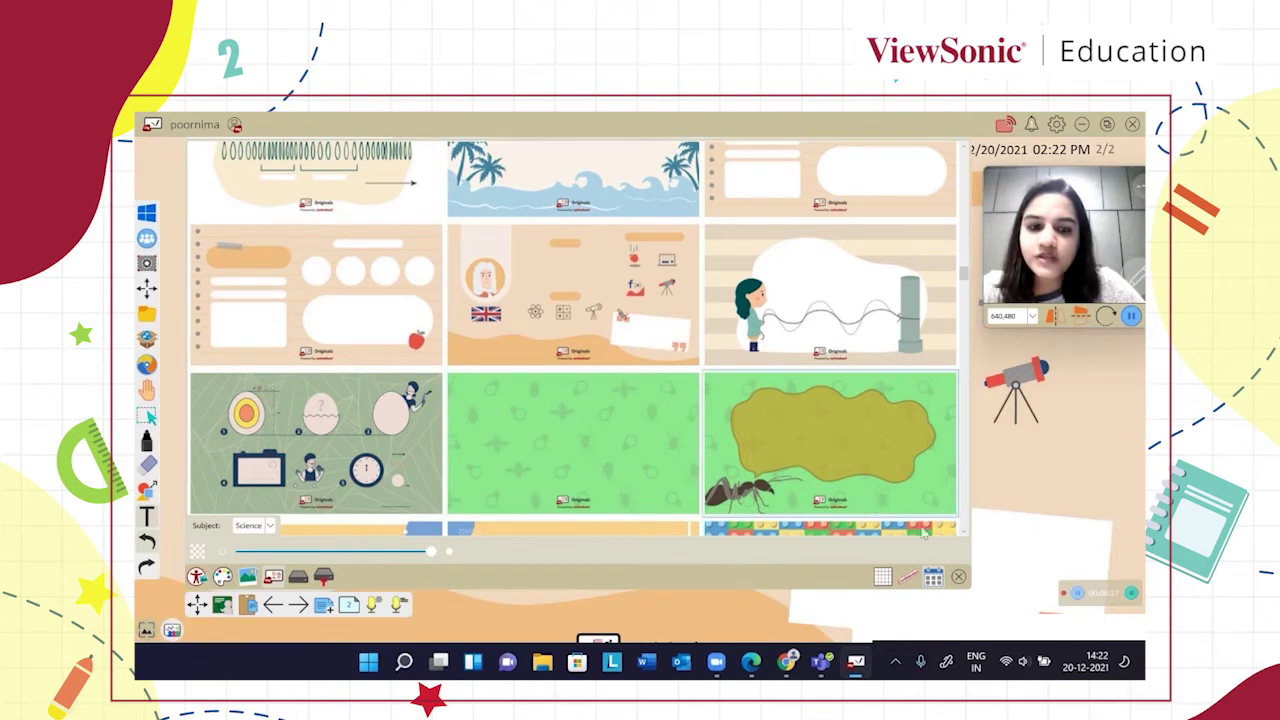
pyautogui.click(958, 577)
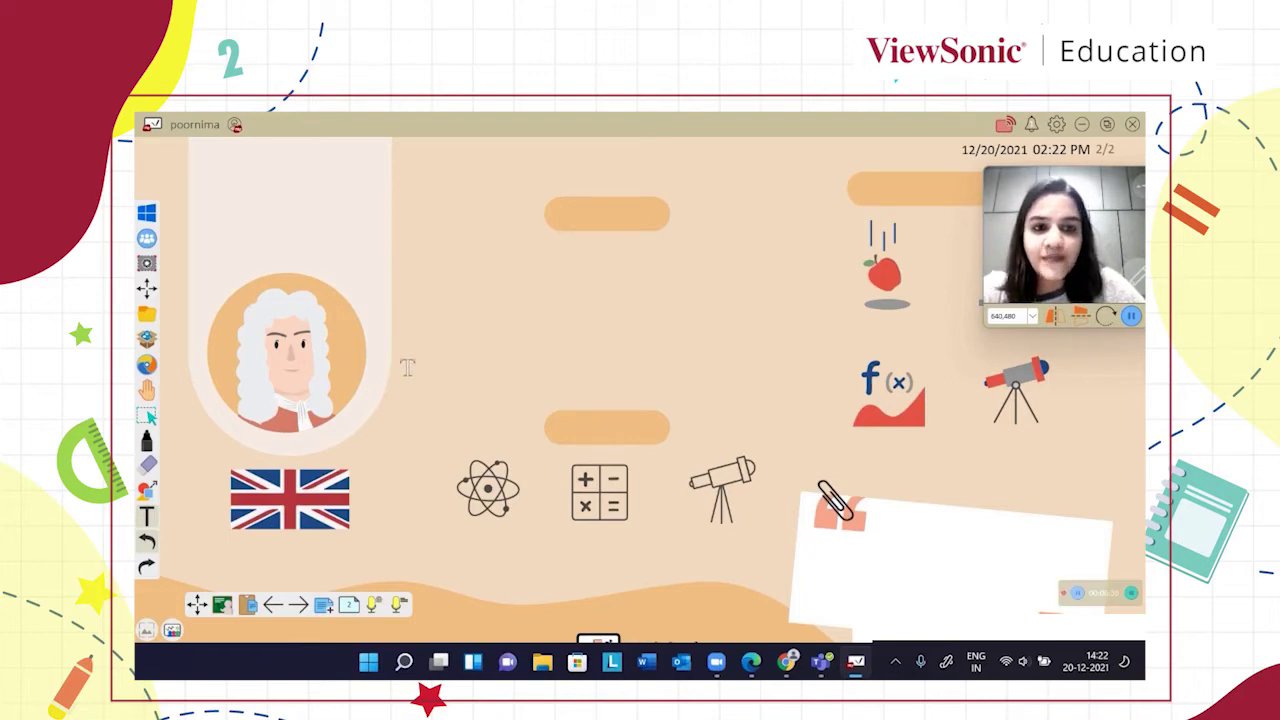
pyautogui.moveTo(1040, 188); pyautogui.dragTo(1076, 418)
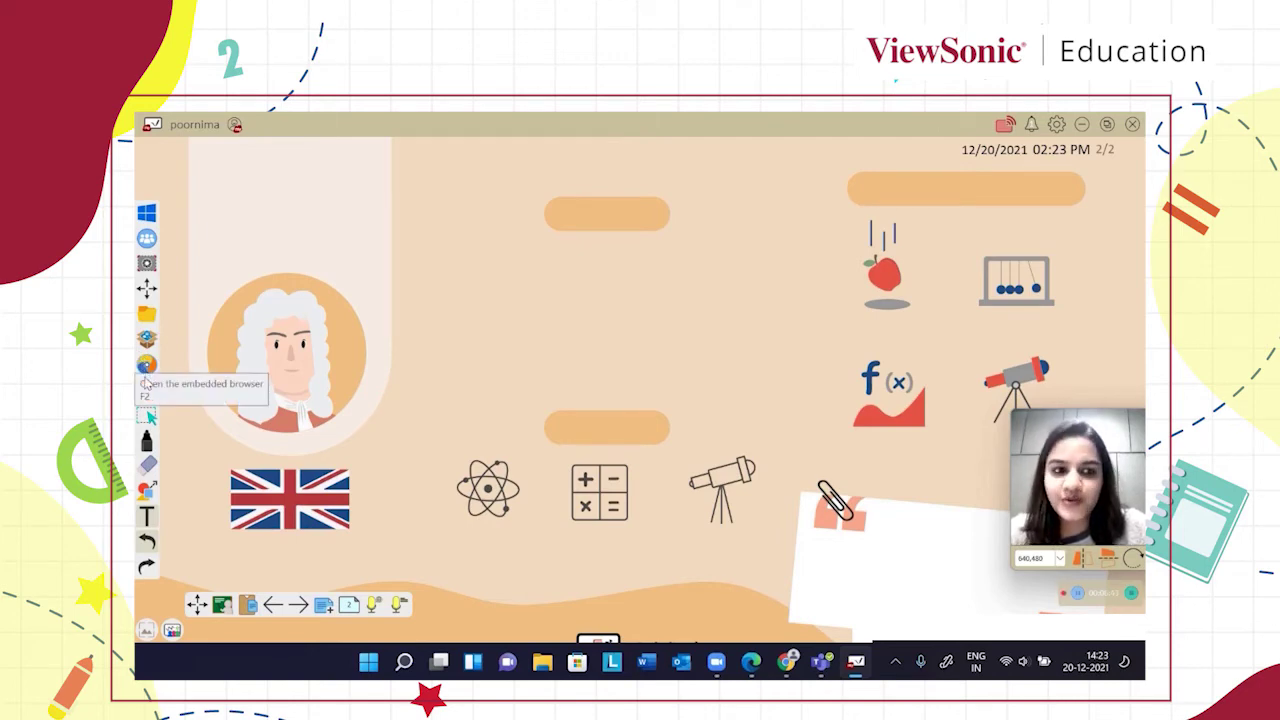
# Open the embedded browser, view the myViewBoard start page in a new tab, and close the browser
pyautogui.click(146, 368)
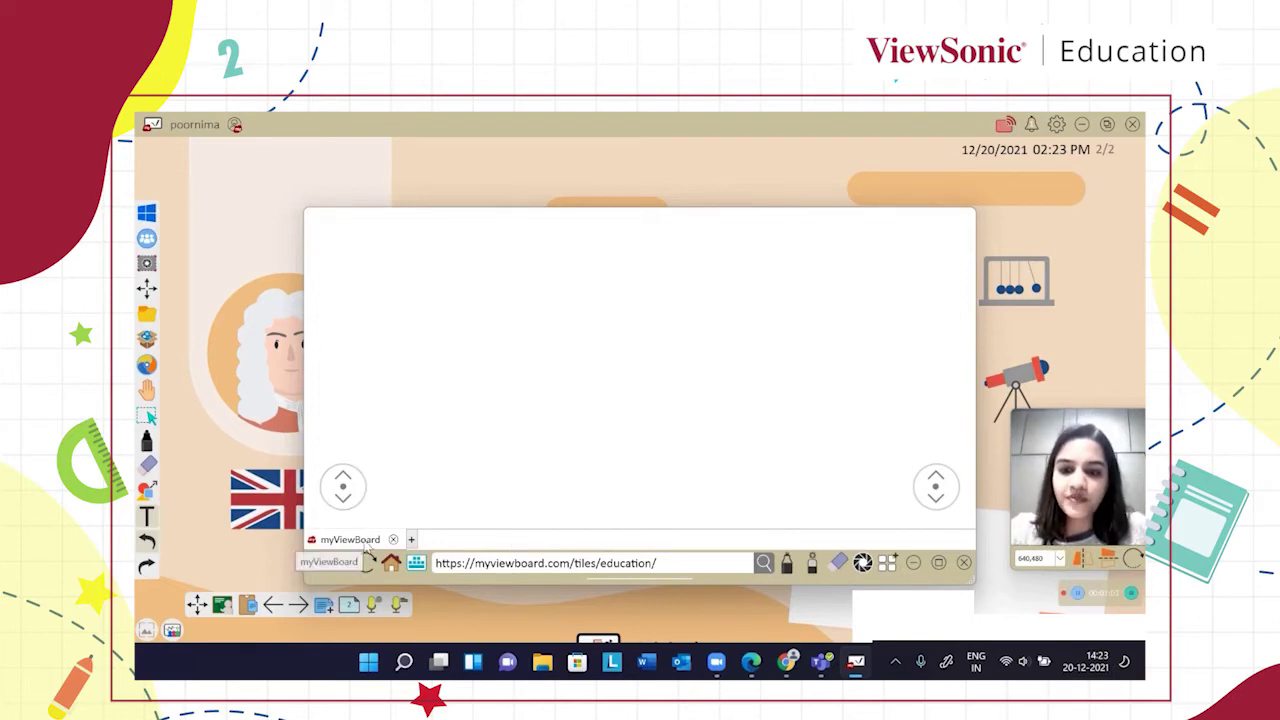
pyautogui.click(411, 539)
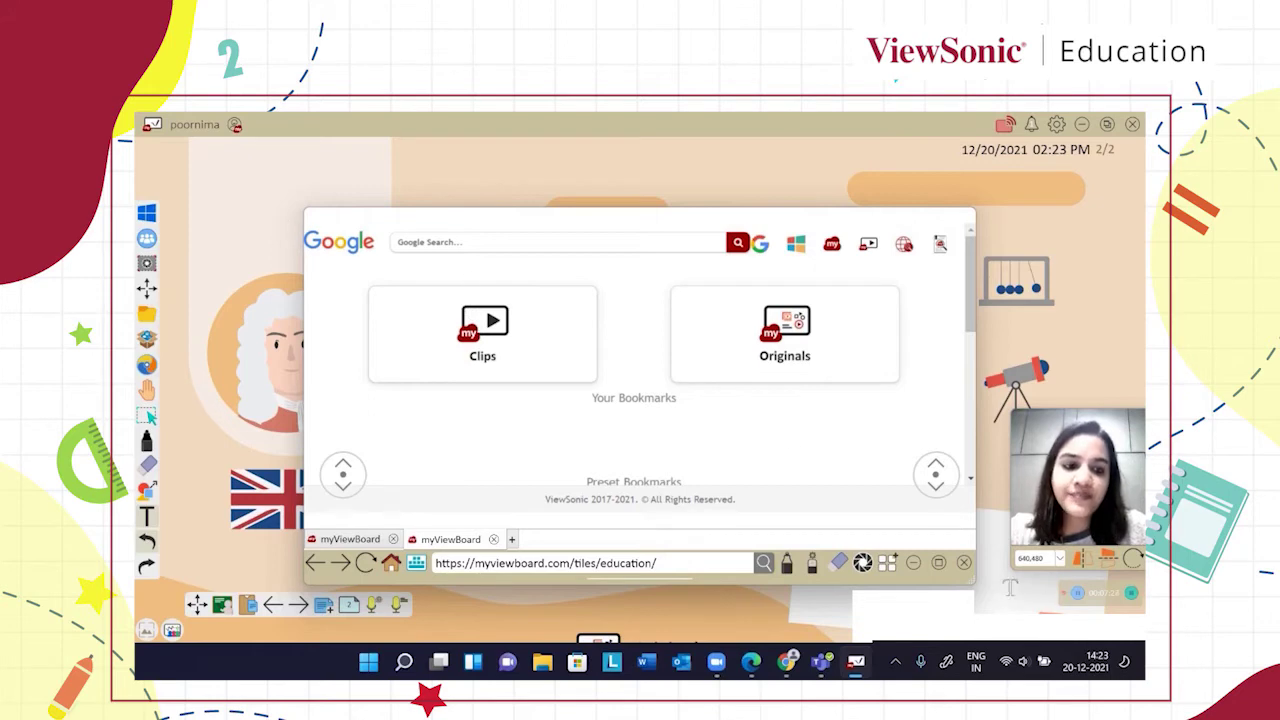
pyautogui.click(965, 563)
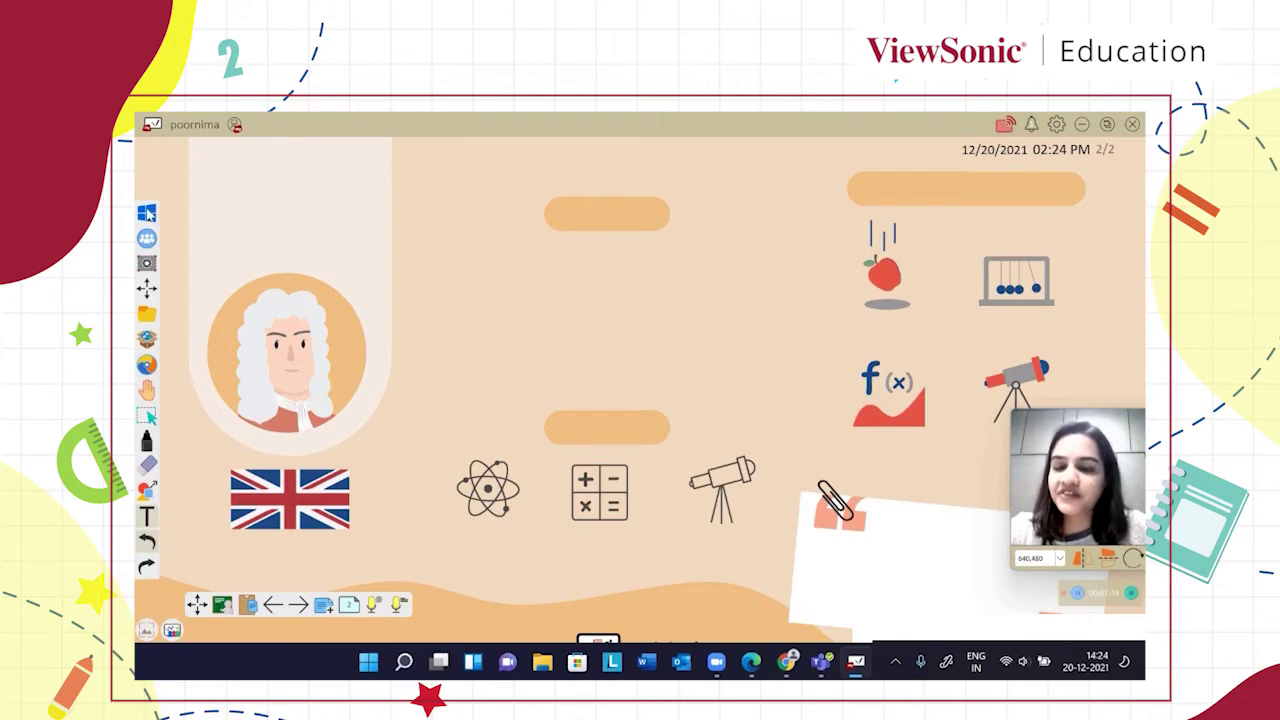
# Switch from the whiteboard canvas to desktop overlay mode over the myViewBoard Original Content web page
pyautogui.click(146, 213)
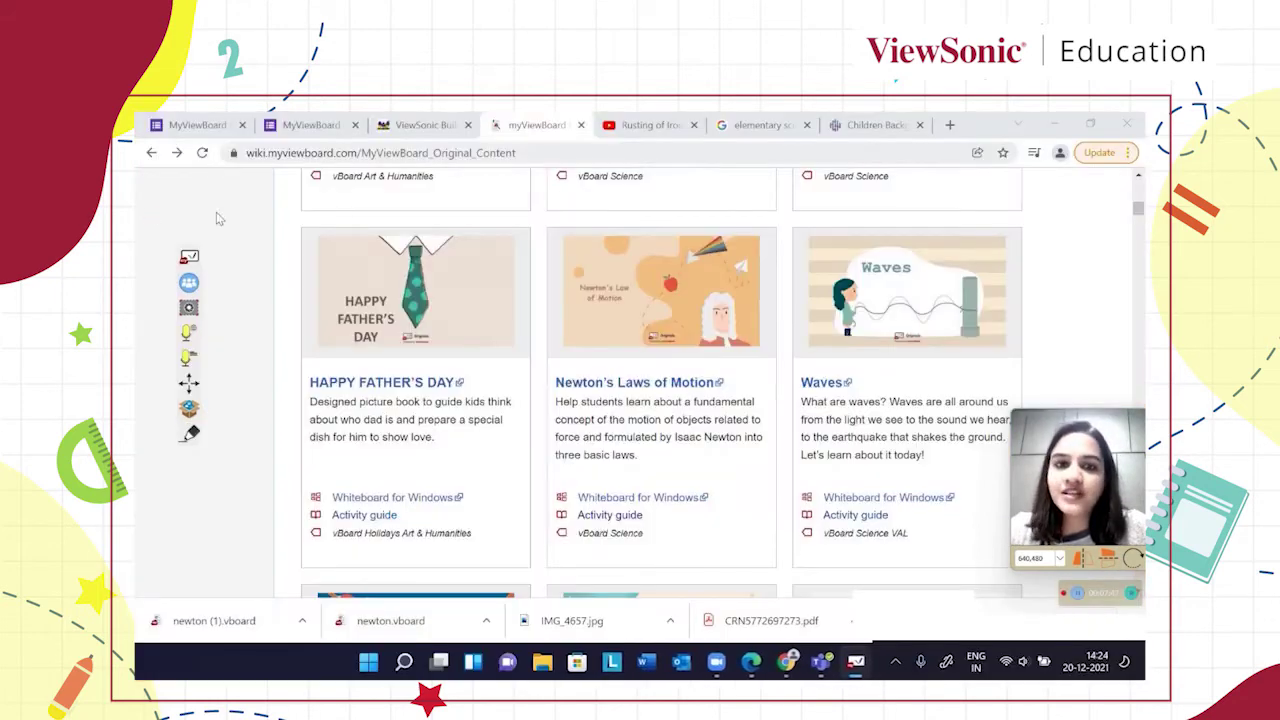
# Search Google for "newton" in a new browser tab and copy the Isaac Newton description paragraph beside the results
pyautogui.click(950, 127)
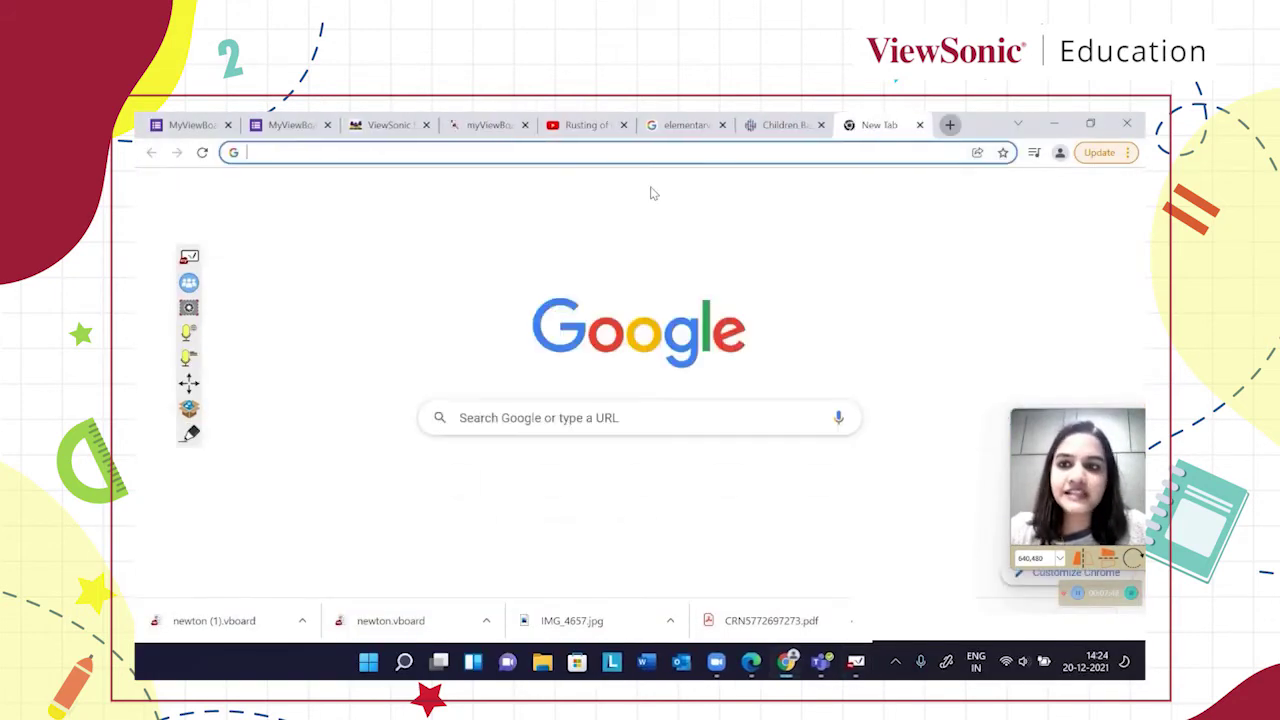
pyautogui.write('newton')
pyautogui.press('Return')
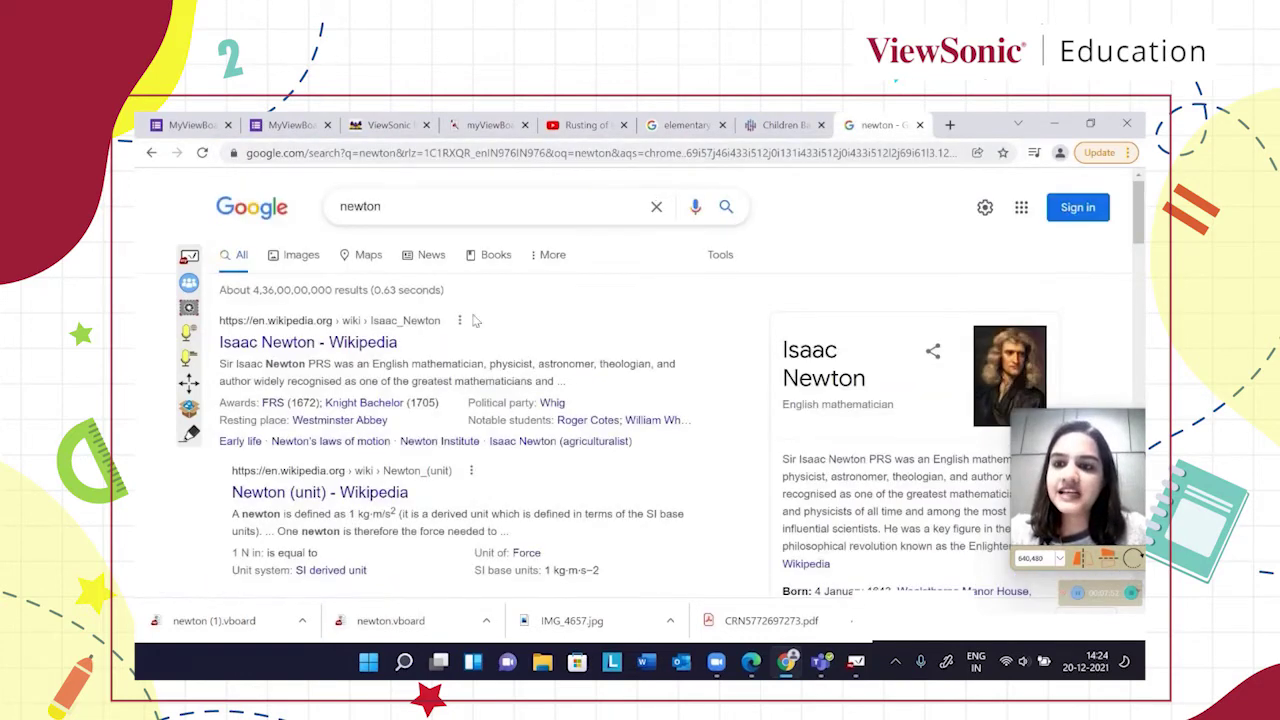
pyautogui.scroll(-3, 580, 385)
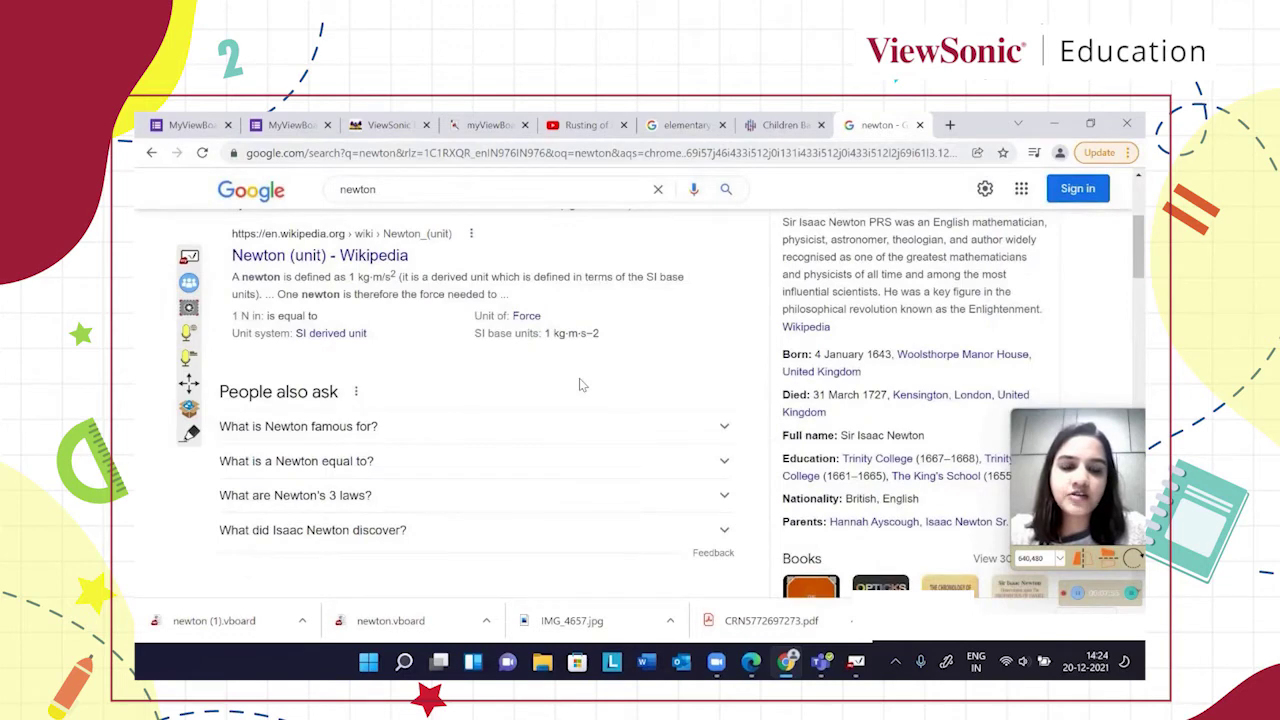
pyautogui.scroll(1, 580, 385)
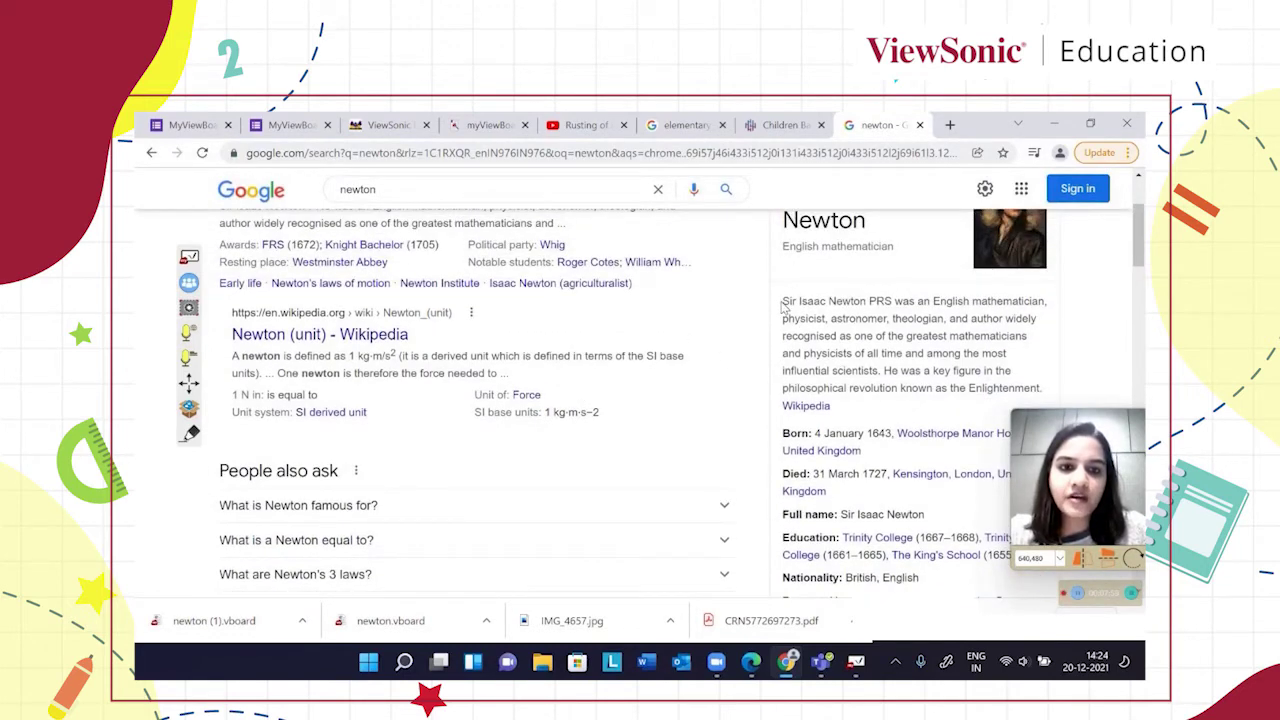
pyautogui.moveTo(784, 304); pyautogui.dragTo(1046, 399)
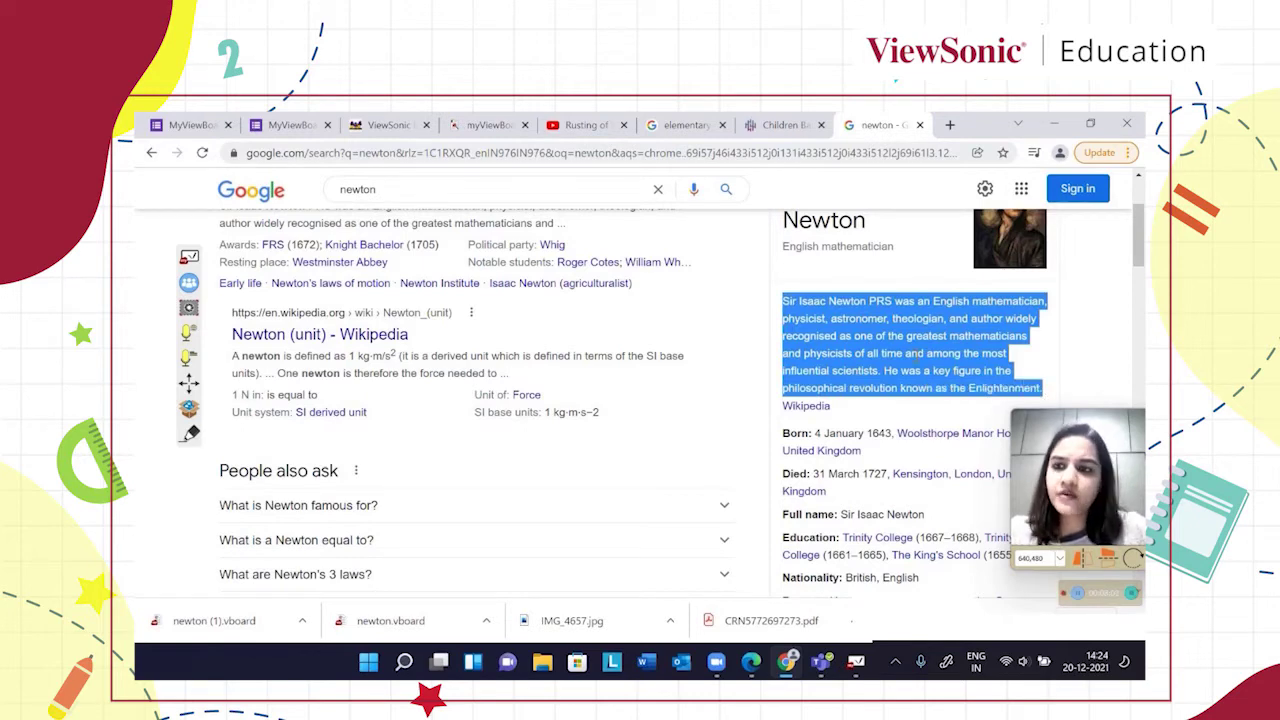
# Return to the whiteboard canvas and paste the copied Newton description into a new text box above the portrait on page 2
pyautogui.click(196, 262)
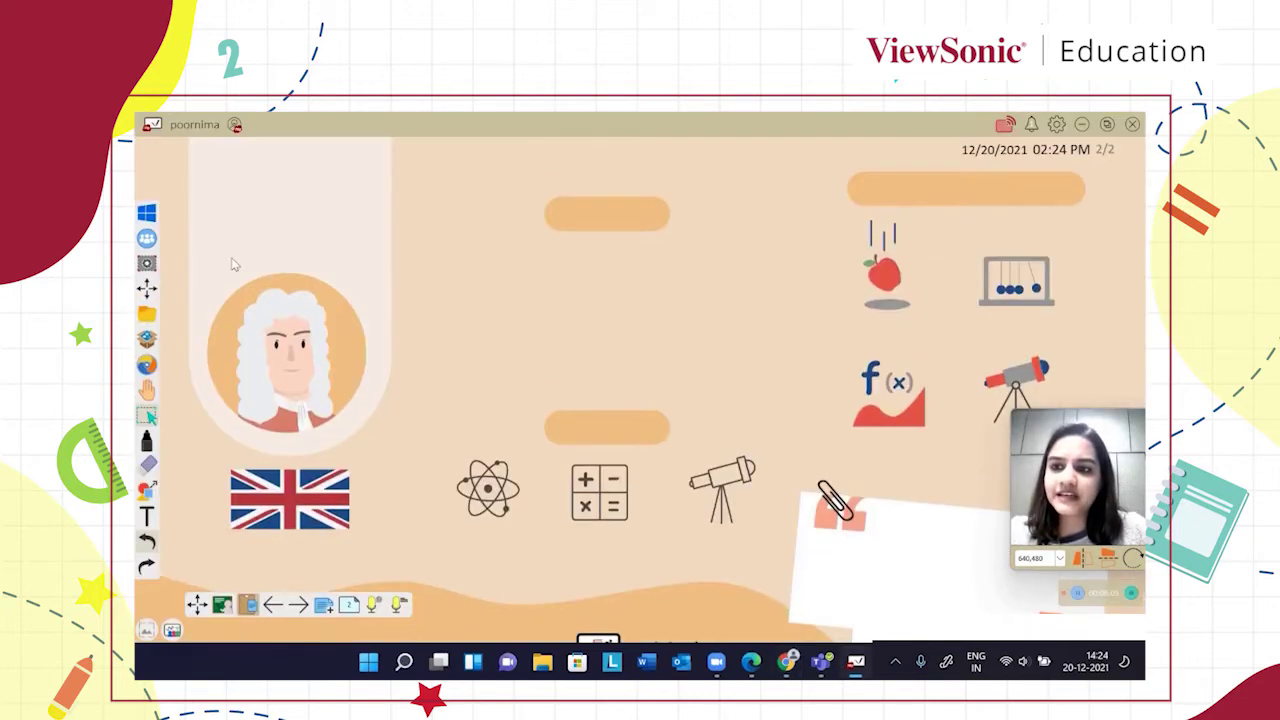
pyautogui.click(146, 516)
pyautogui.click(279, 207)
pyautogui.hotkey('ctrl', 'v')
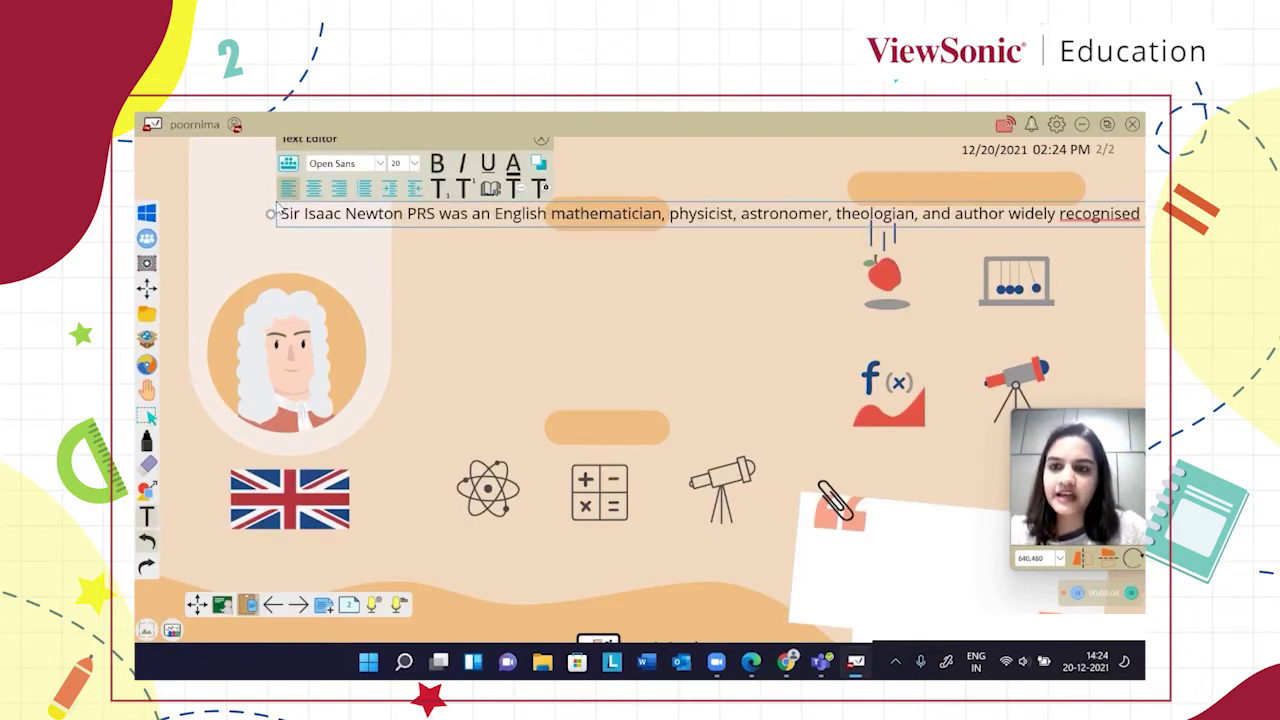
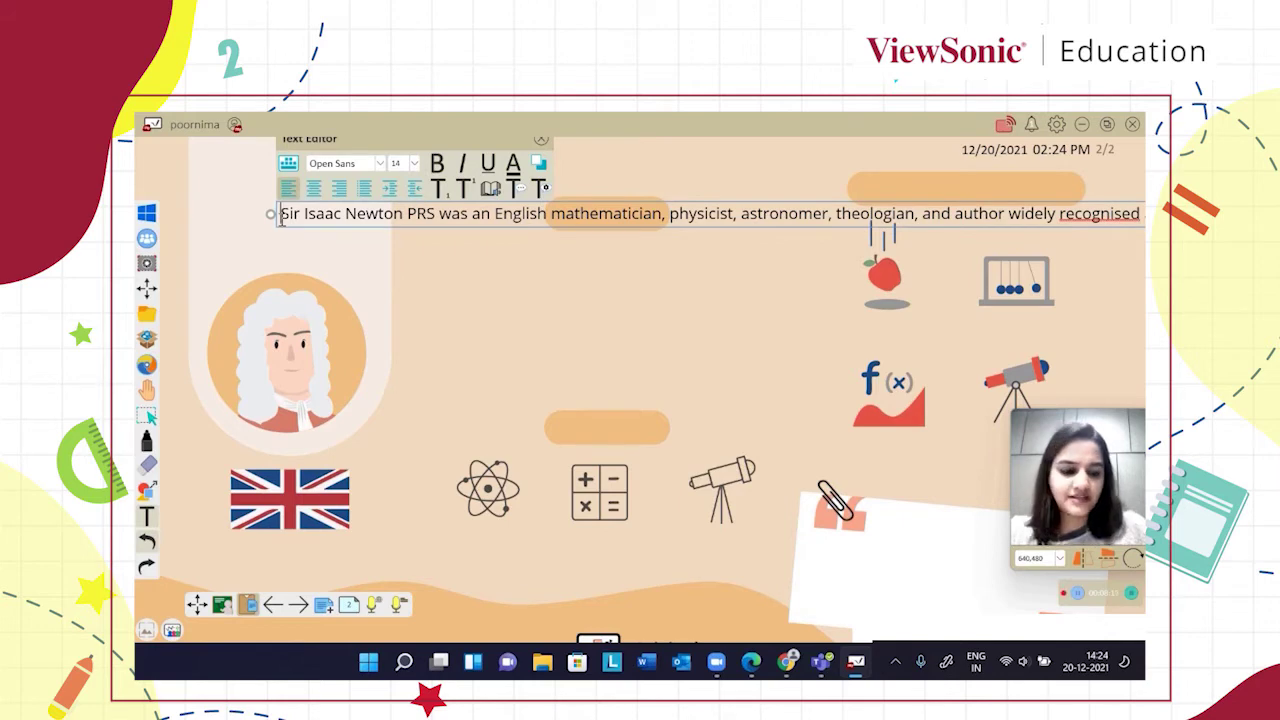
# Set all of the pasted Newton description to font size 14 and format it as a bulleted paragraph
pyautogui.hotkey('ctrl', 'a')
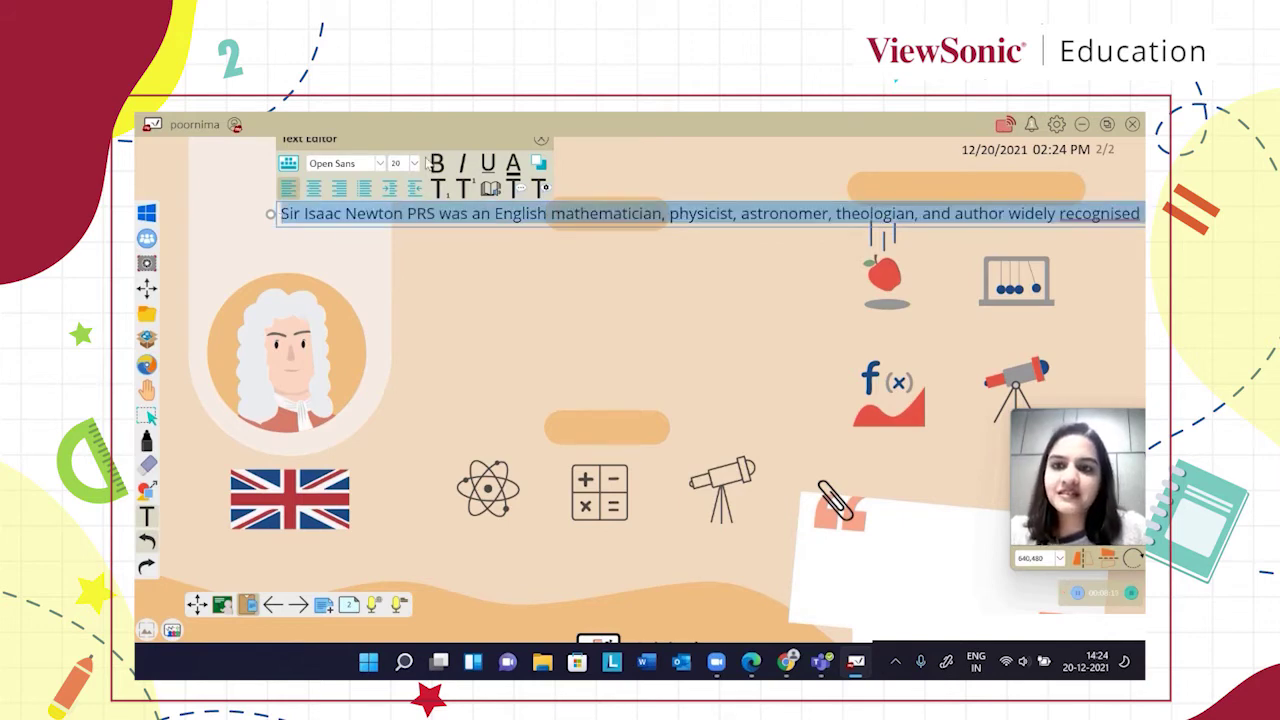
pyautogui.click(414, 163)
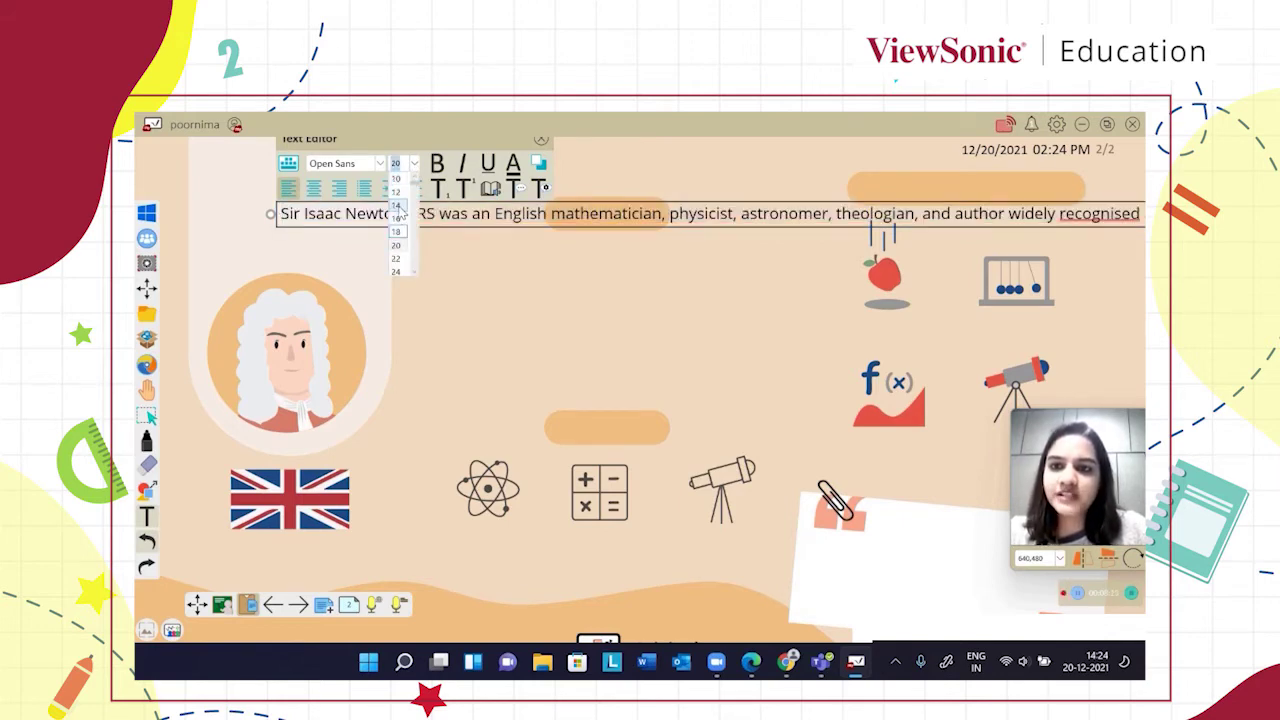
pyautogui.click(397, 205)
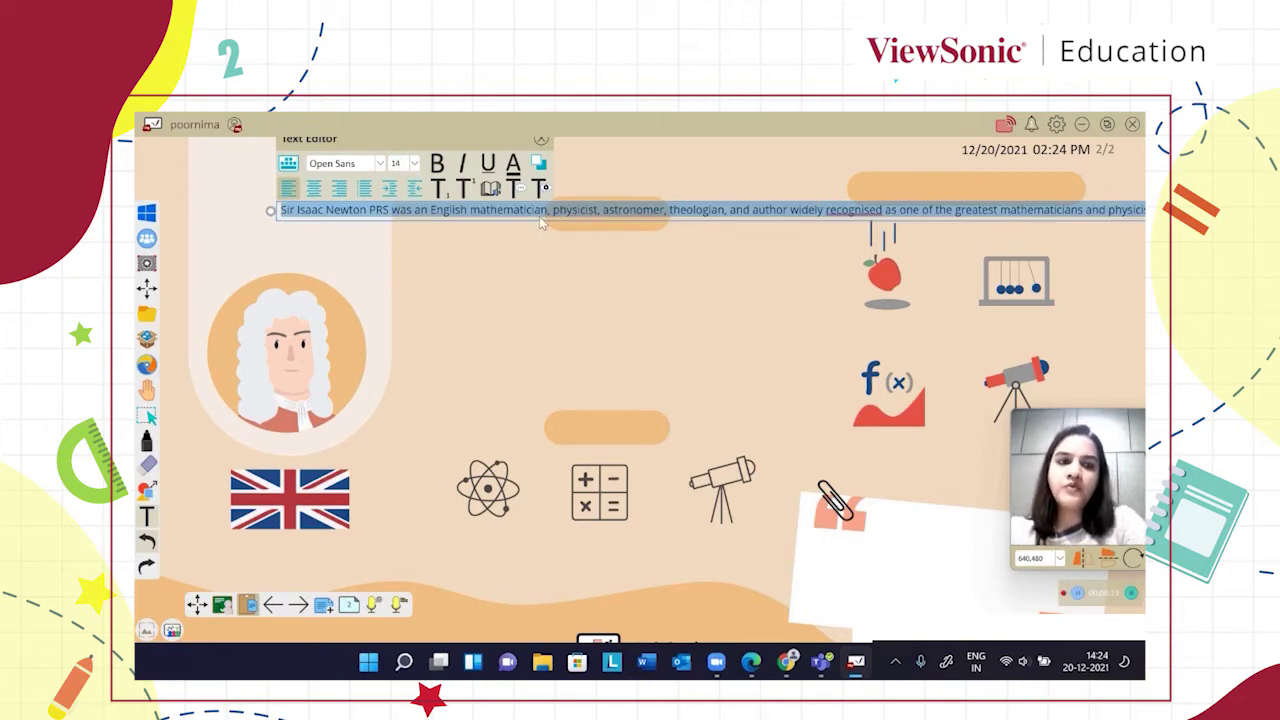
pyautogui.click(390, 190)
pyautogui.click(366, 189)
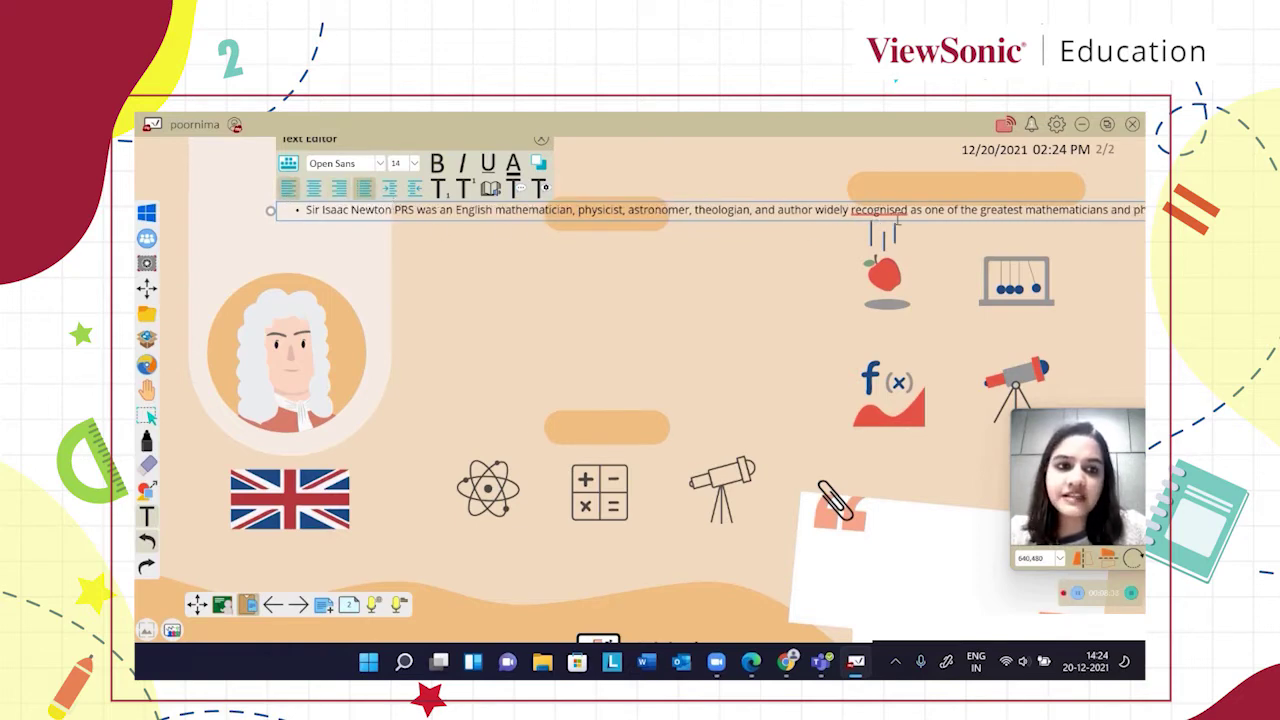
# Break the description into separate lines after "mathematician,", after "author widely" and after "influential scientists."
pyautogui.click(578, 210)
pyautogui.press('Return')
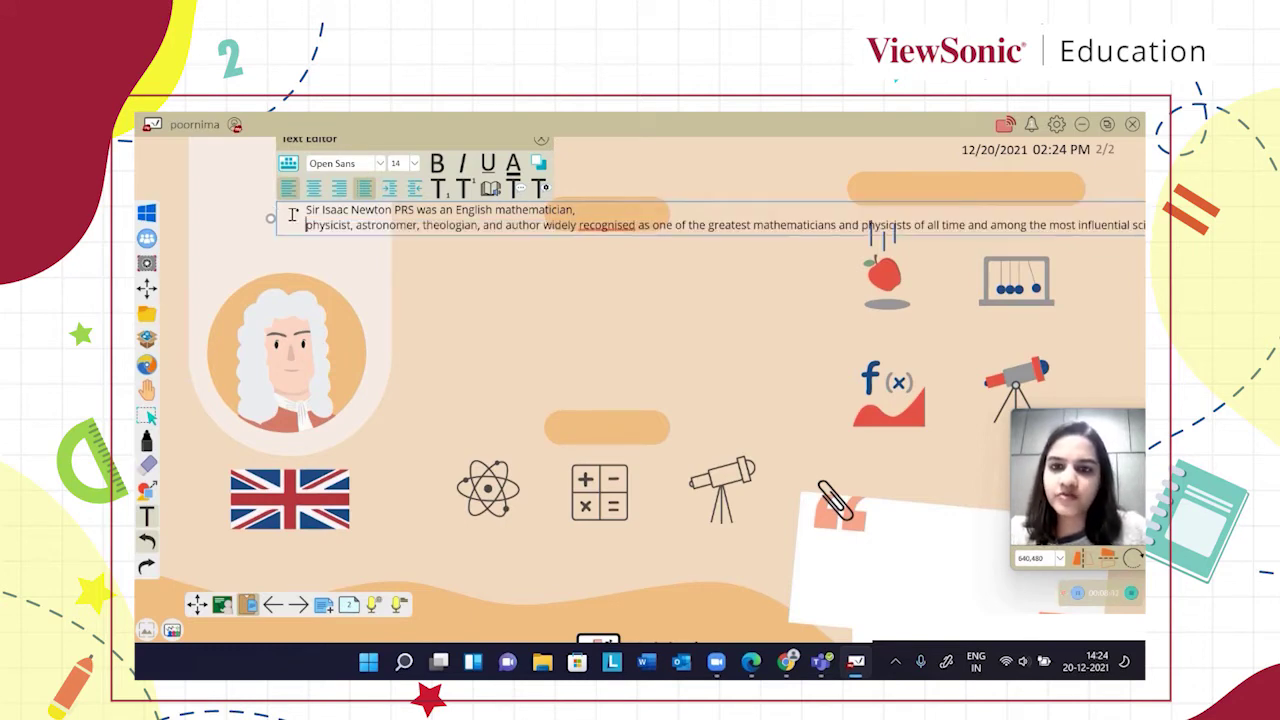
pyautogui.click(578, 225)
pyautogui.press('Return')
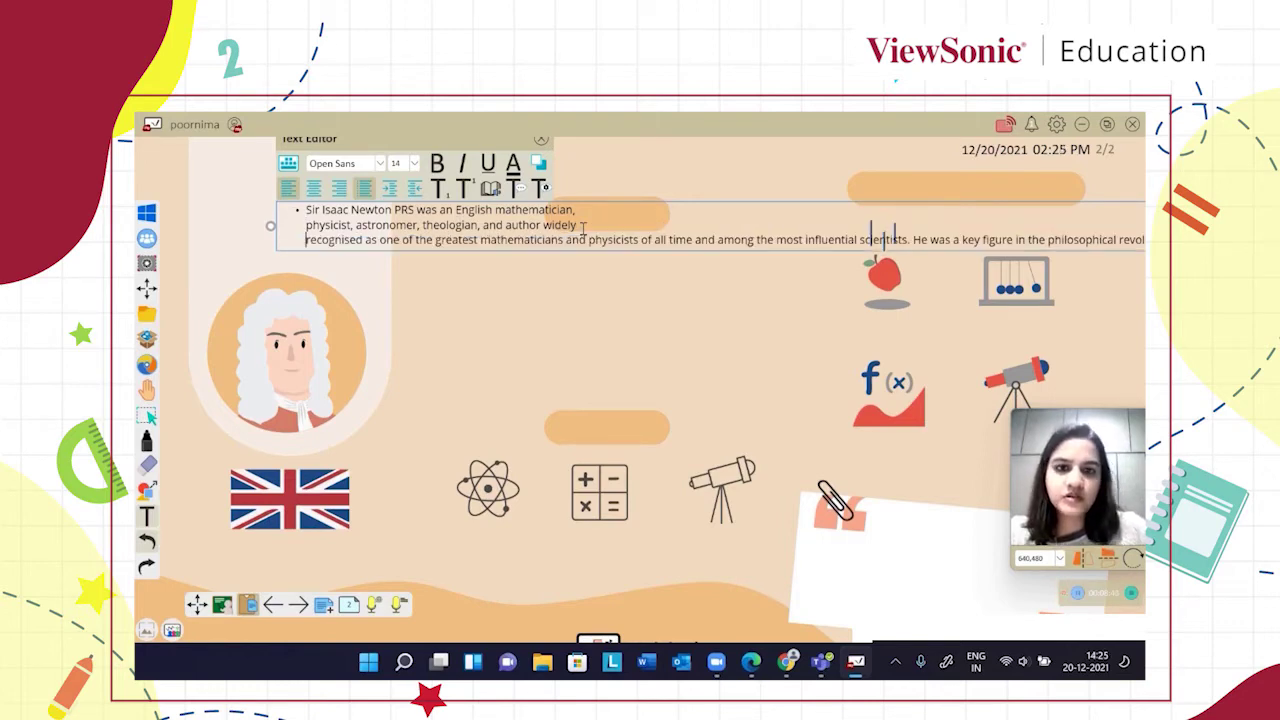
pyautogui.click(912, 240)
pyautogui.press('Return')
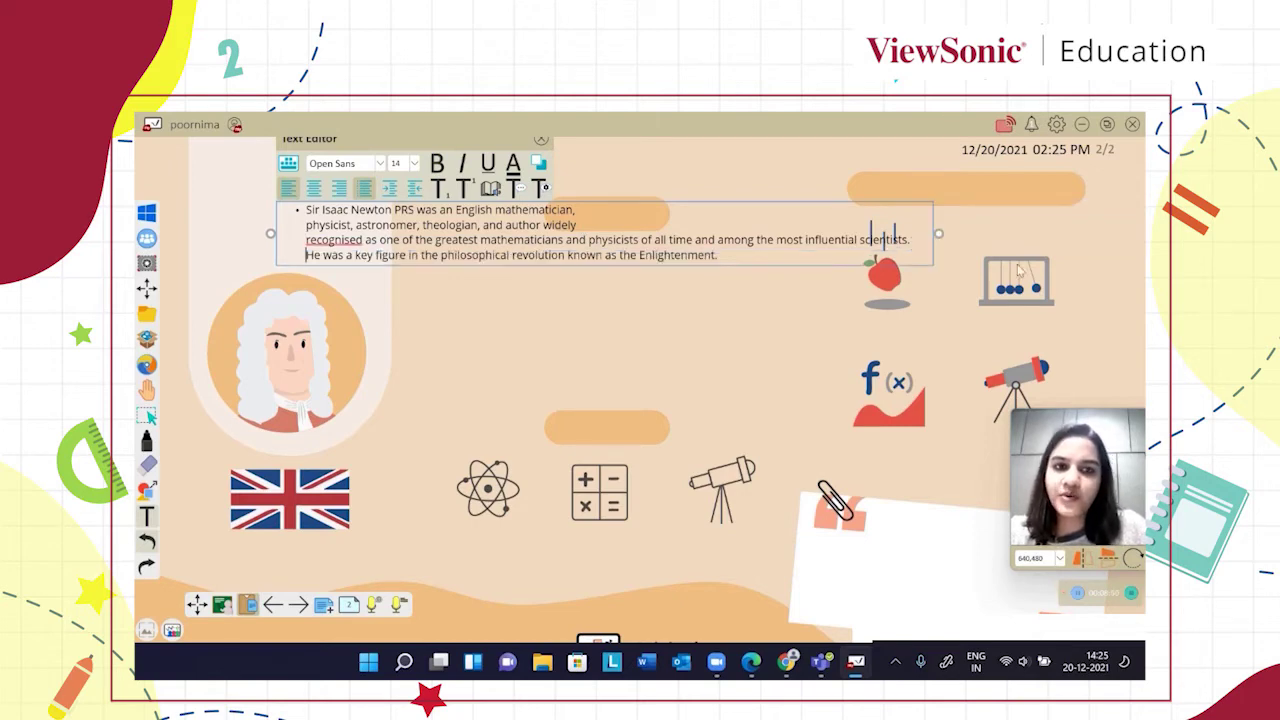
pyautogui.doubleClick(406, 134)
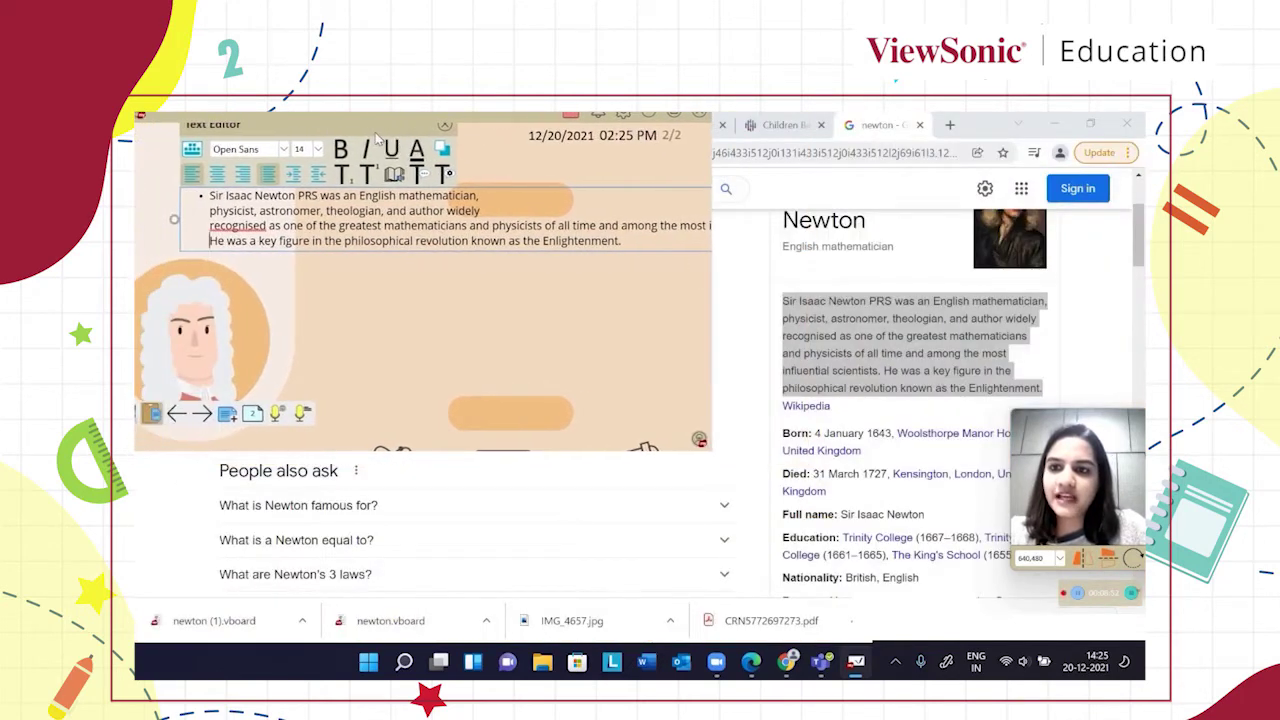
pyautogui.moveTo(376, 137); pyautogui.dragTo(510, 153)
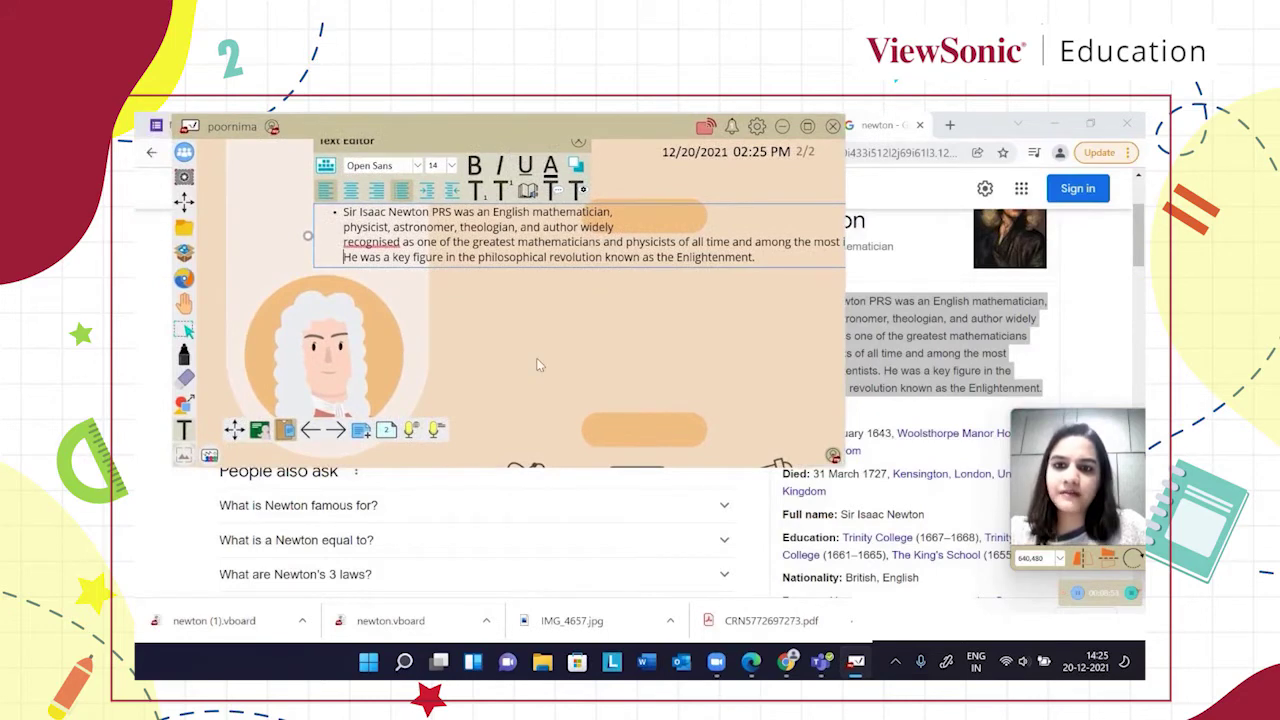
pyautogui.click(856, 662)
pyautogui.click(856, 662)
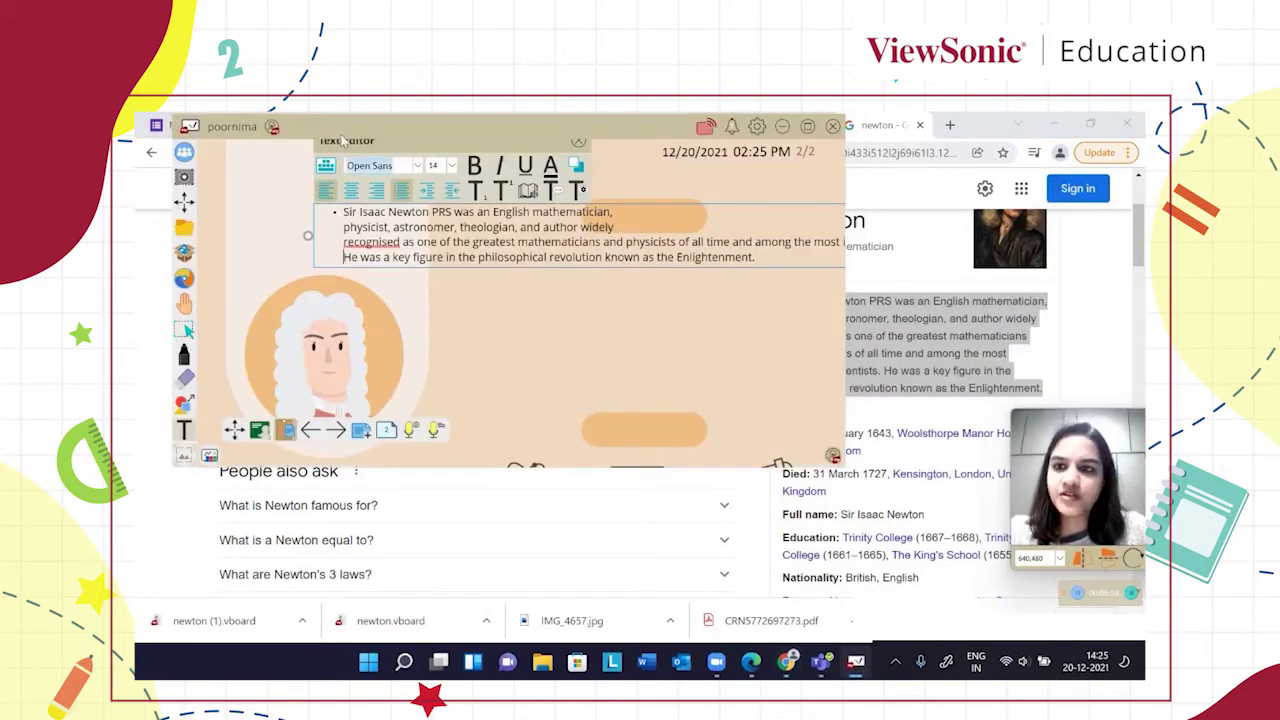
pyautogui.moveTo(415, 120); pyautogui.dragTo(442, 252)
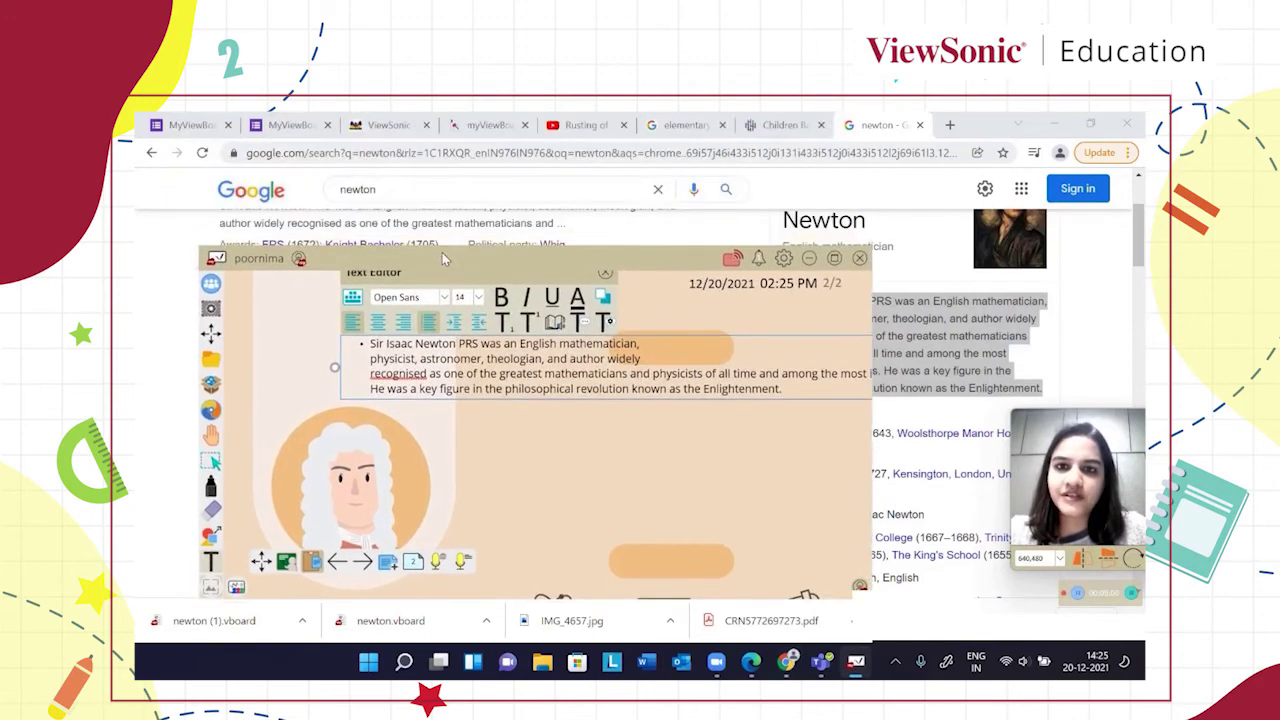
pyautogui.click(836, 258)
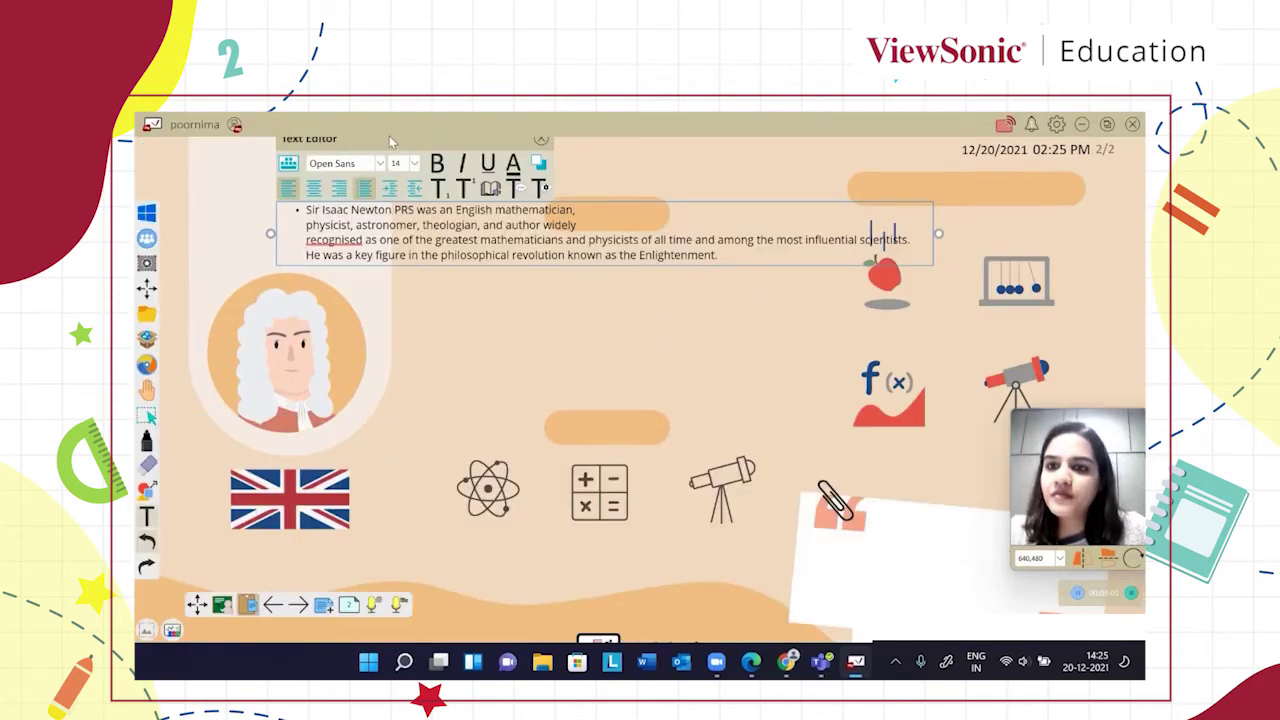
# Resize the description's text box so the text wraps, and place it directly above Newton's round portrait
pyautogui.moveTo(390, 137); pyautogui.dragTo(277, 160)
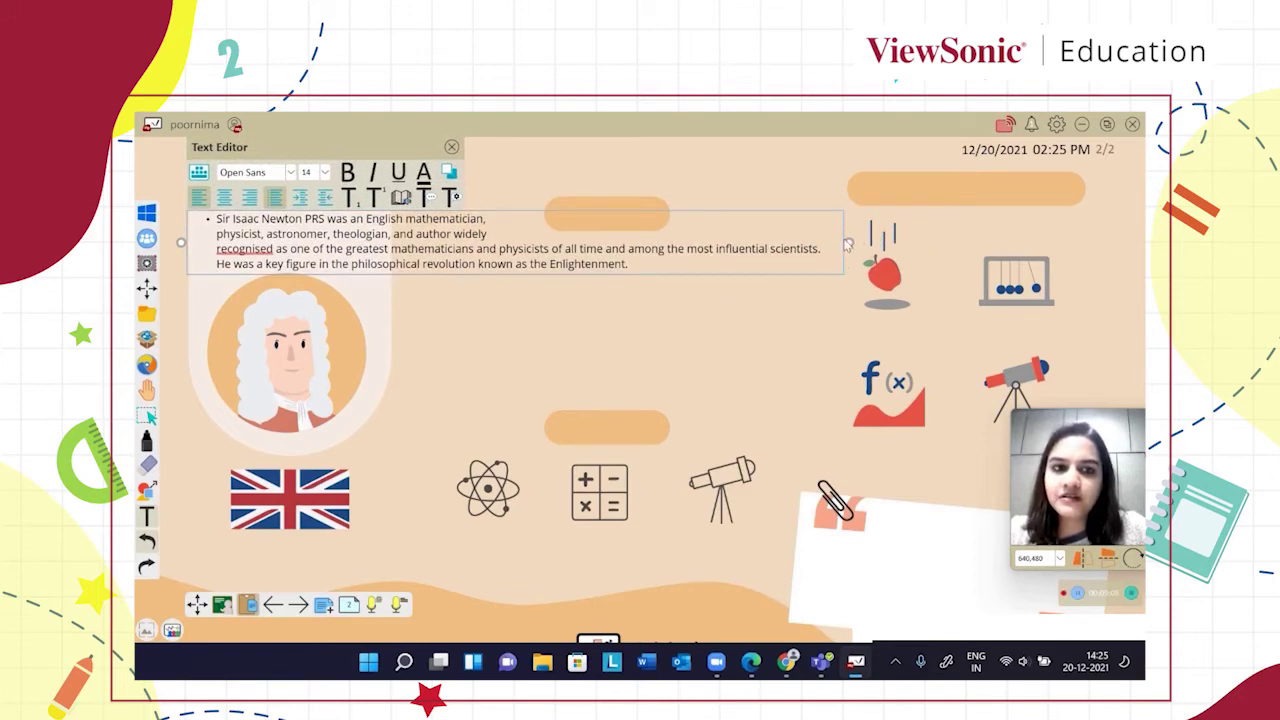
pyautogui.moveTo(847, 244); pyautogui.dragTo(371, 255)
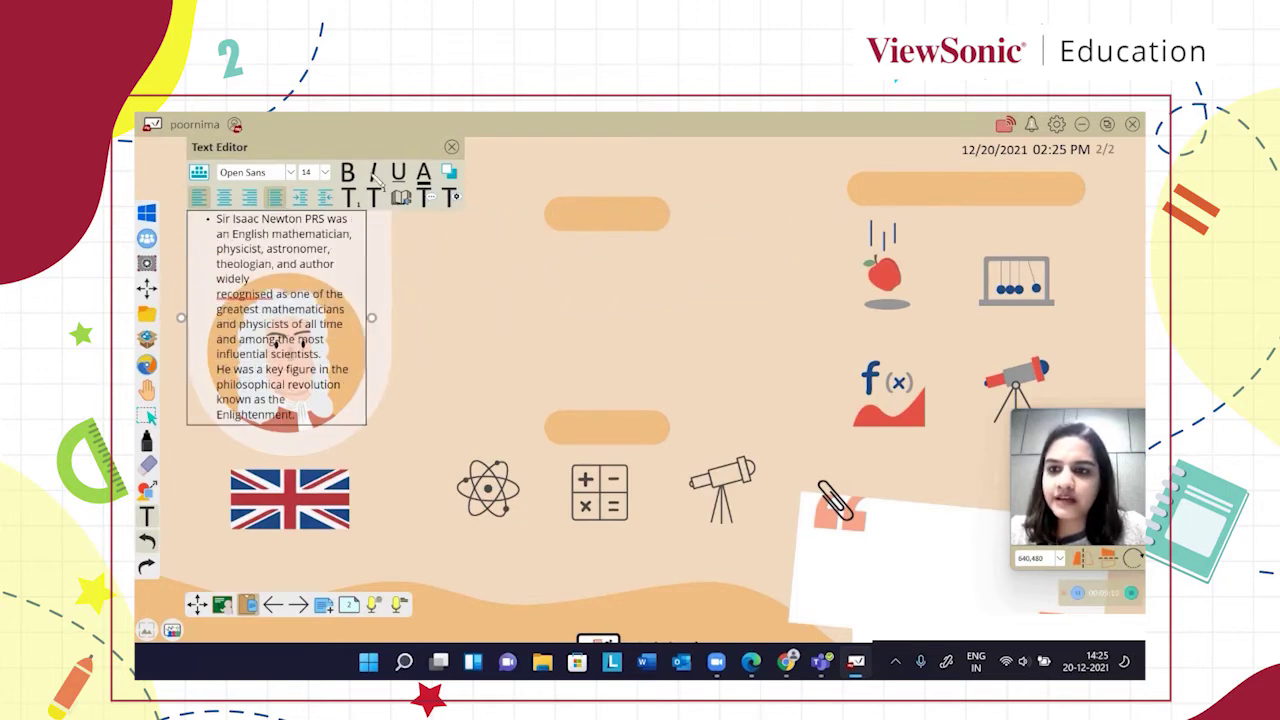
pyautogui.moveTo(333, 142); pyautogui.dragTo(425, 159)
pyautogui.click(694, 125)
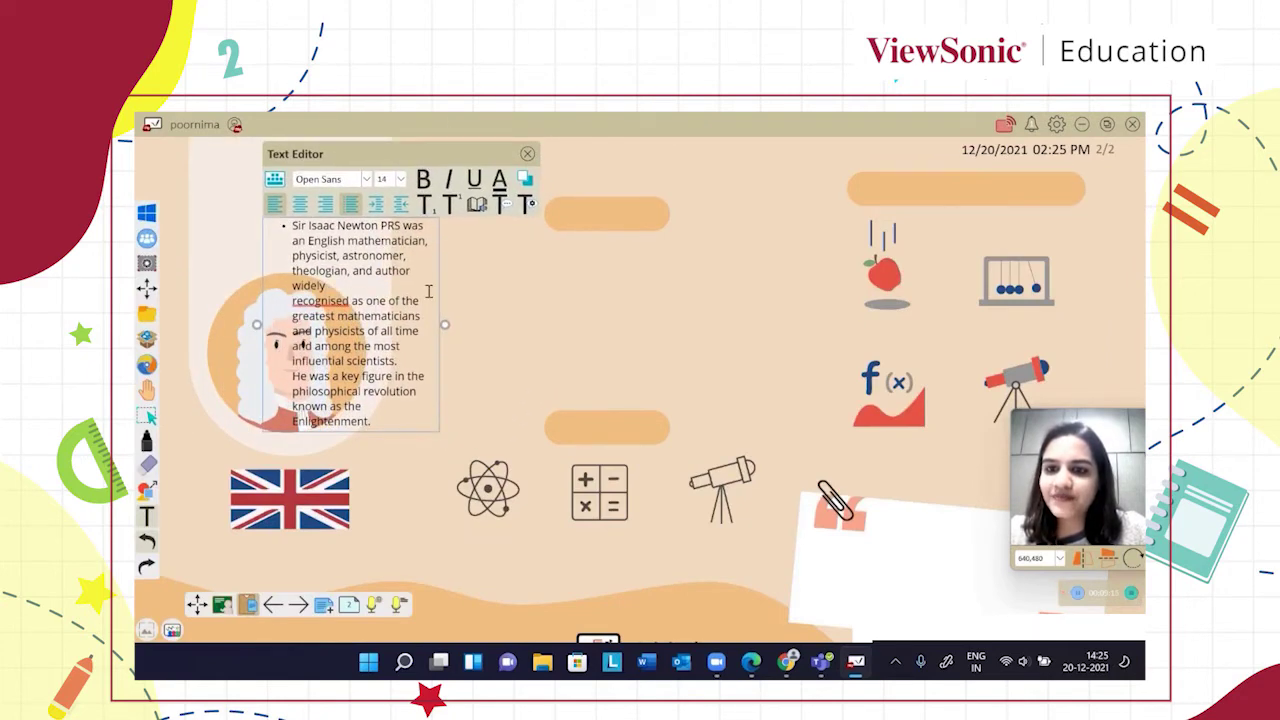
pyautogui.moveTo(444, 324); pyautogui.dragTo(592, 272)
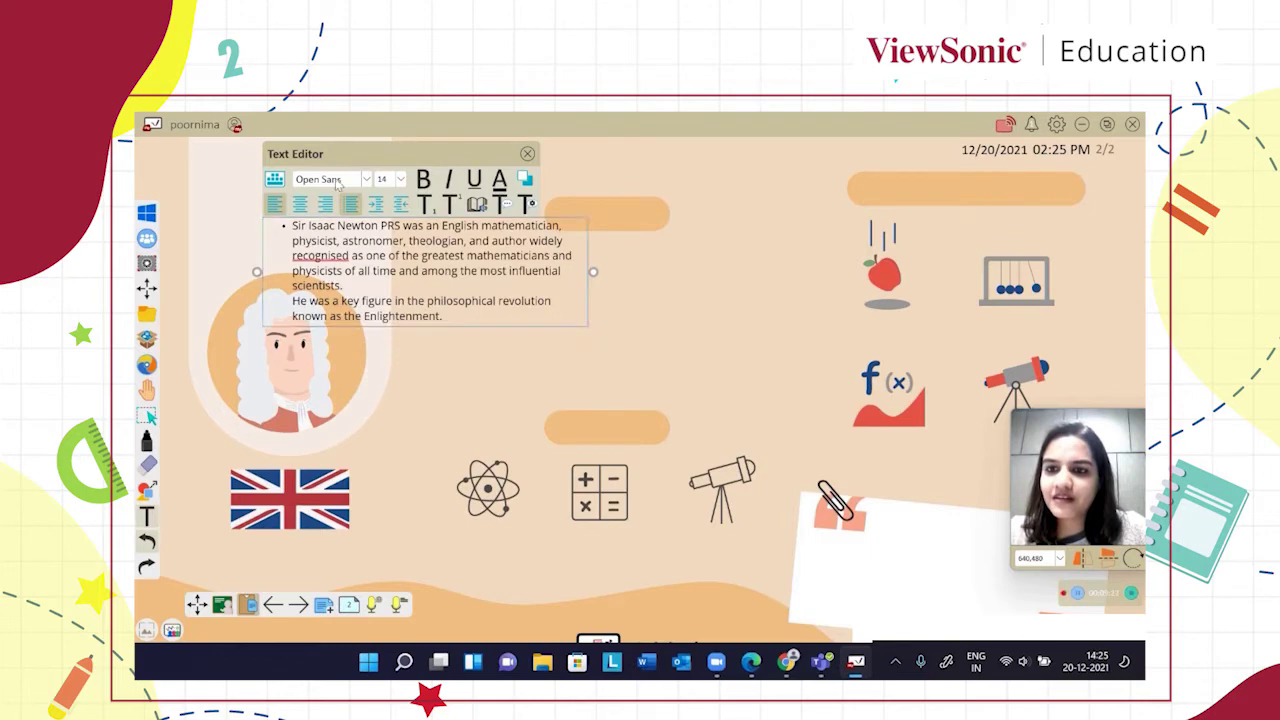
pyautogui.moveTo(355, 155); pyautogui.dragTo(287, 118)
pyautogui.click(332, 236)
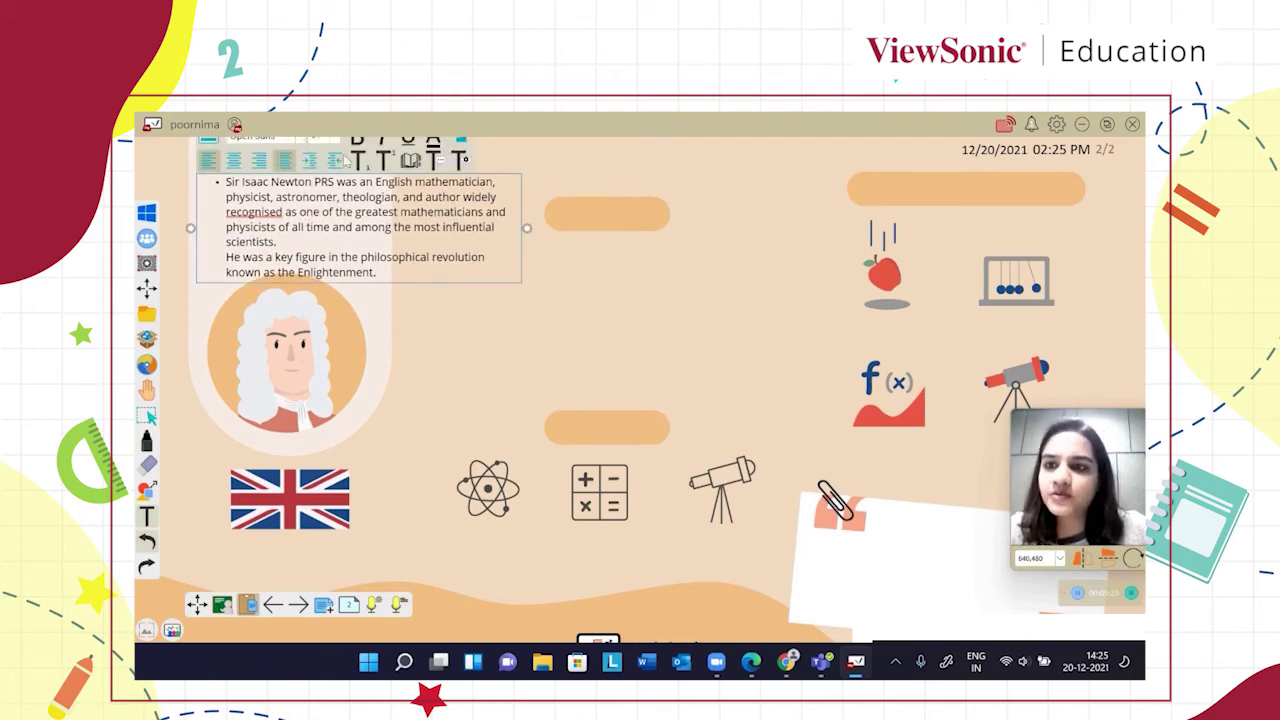
pyautogui.click(425, 320)
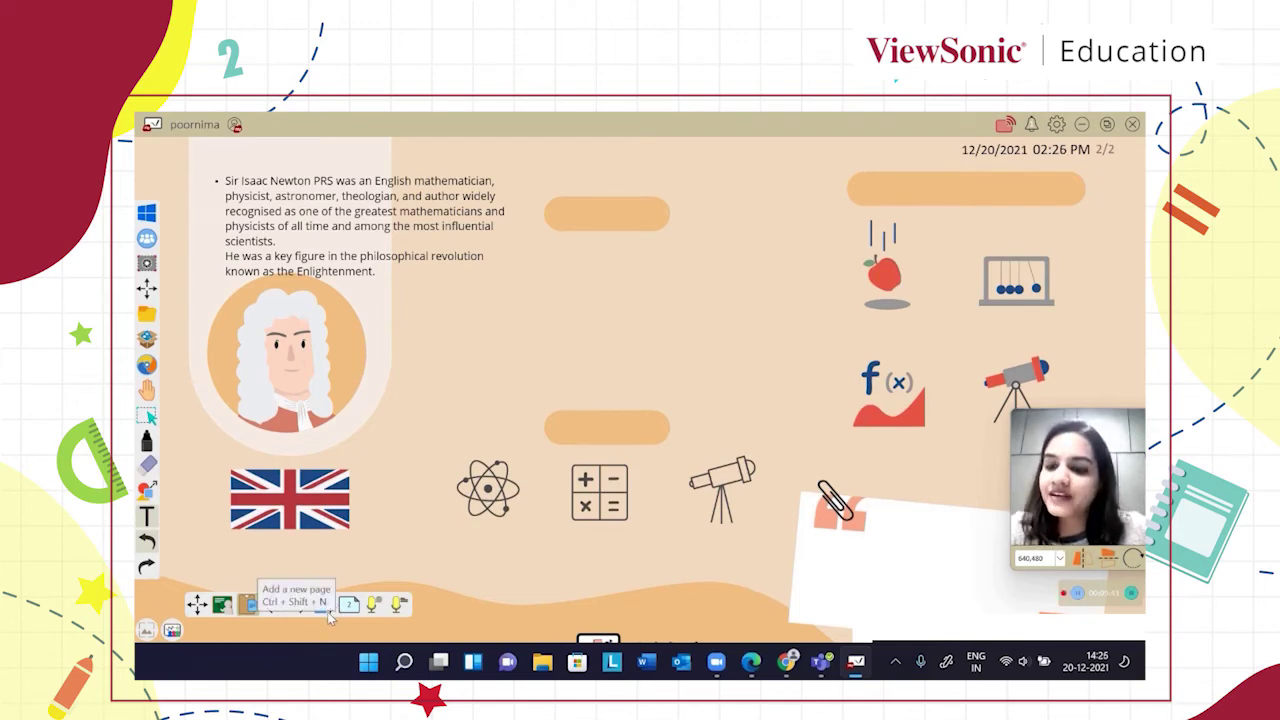
# Add a third page and apply to it only the Originals Science background with three paper-clipped notes, an eraser, a pencil and Newton
pyautogui.click(322, 604)
pyautogui.click(348, 604)
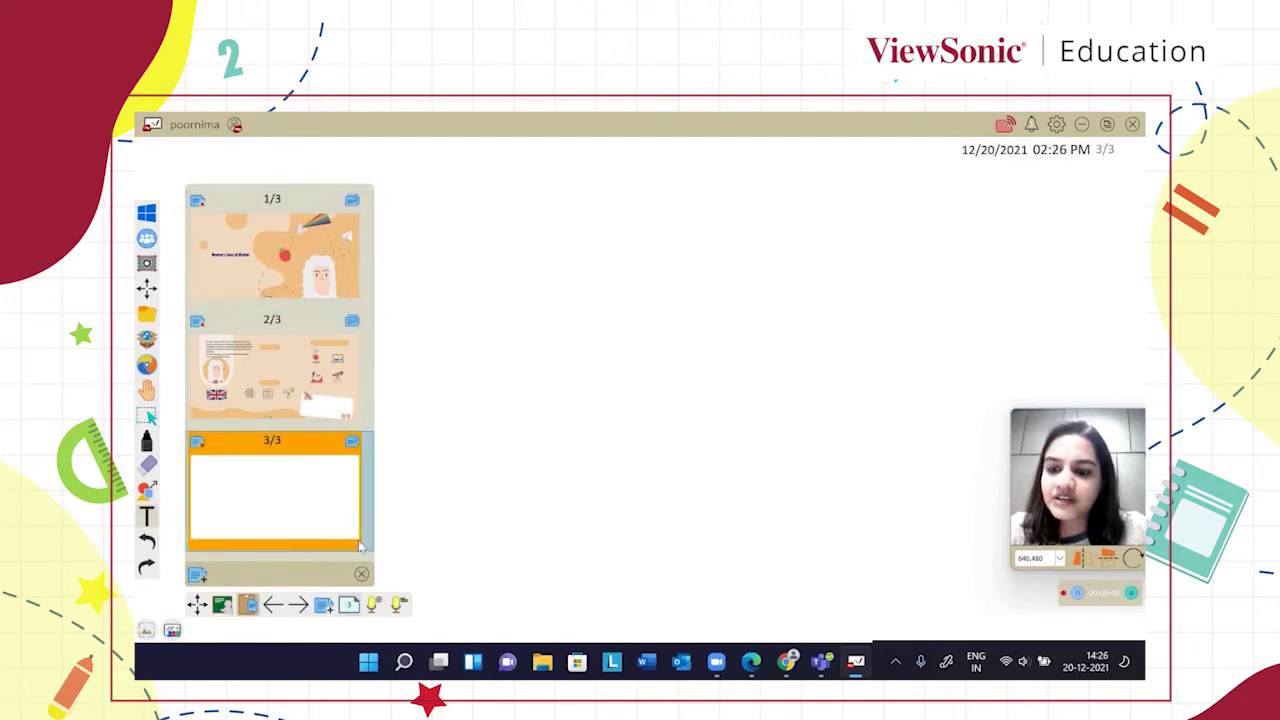
pyautogui.click(146, 630)
pyautogui.scroll(-2, 605, 378)
pyautogui.scroll(-4, 605, 378)
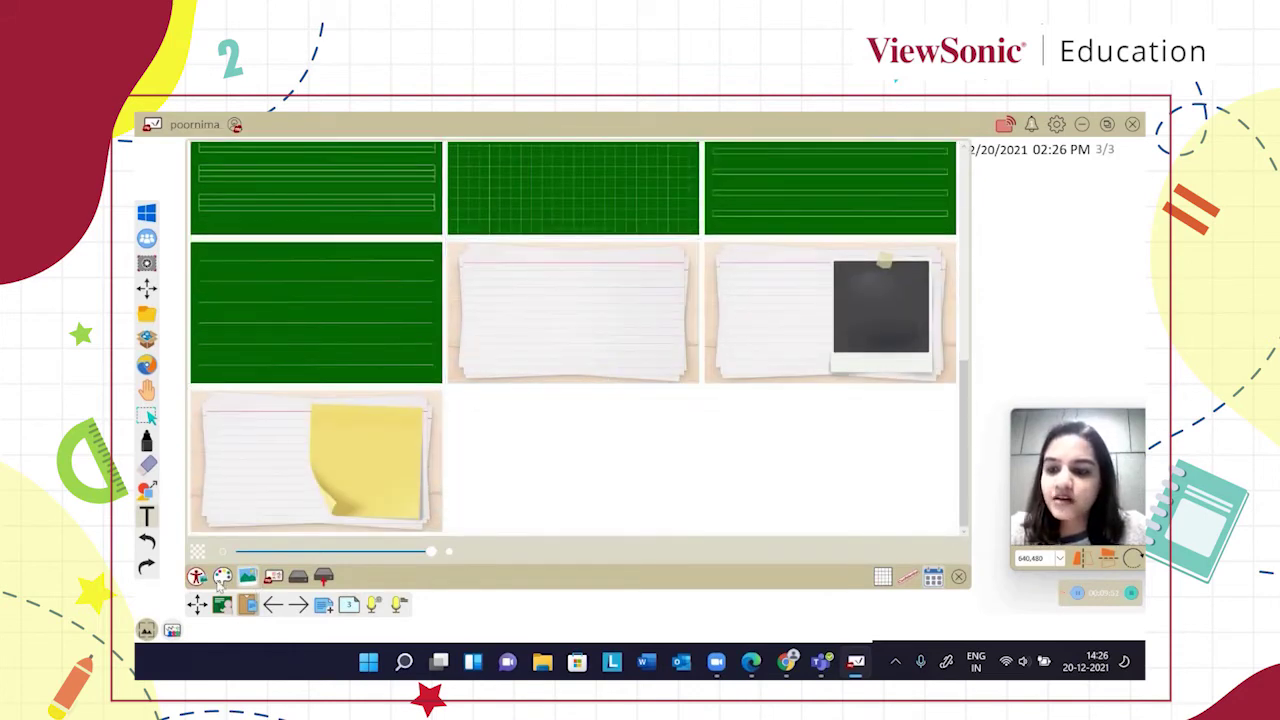
pyautogui.click(257, 592)
pyautogui.scroll(-2, 585, 410)
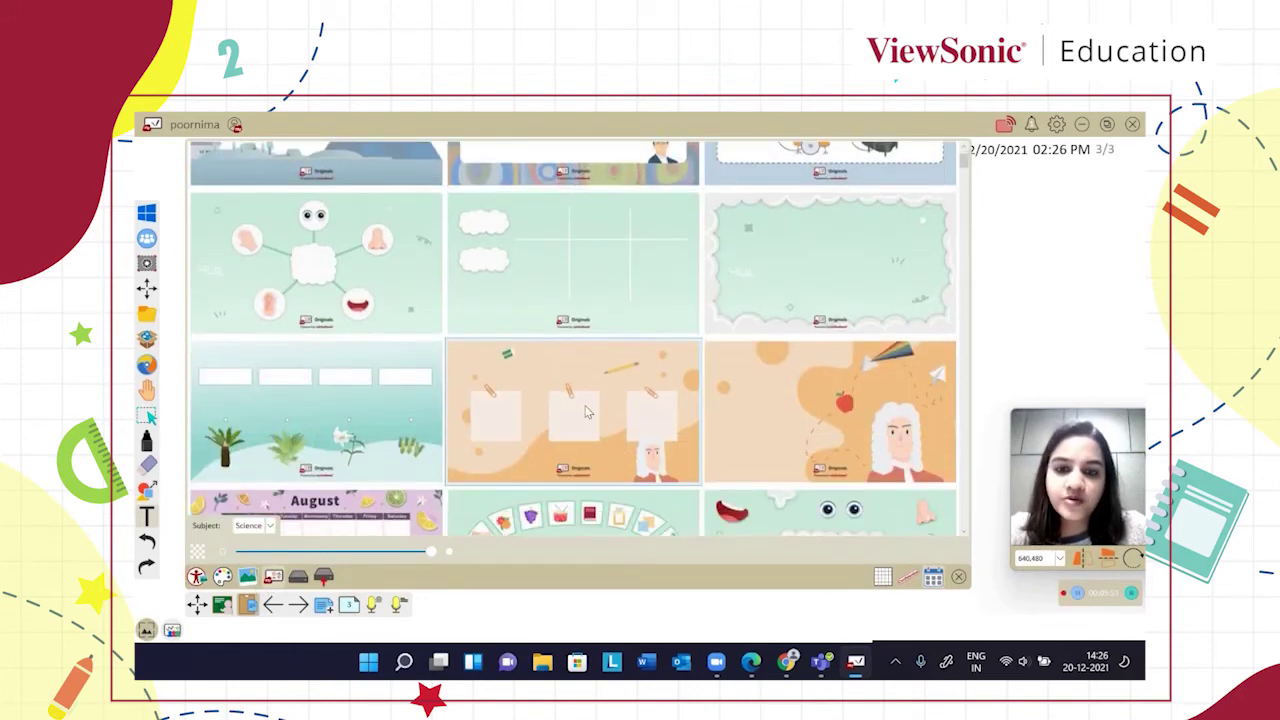
pyautogui.click(585, 412)
pyautogui.click(659, 408)
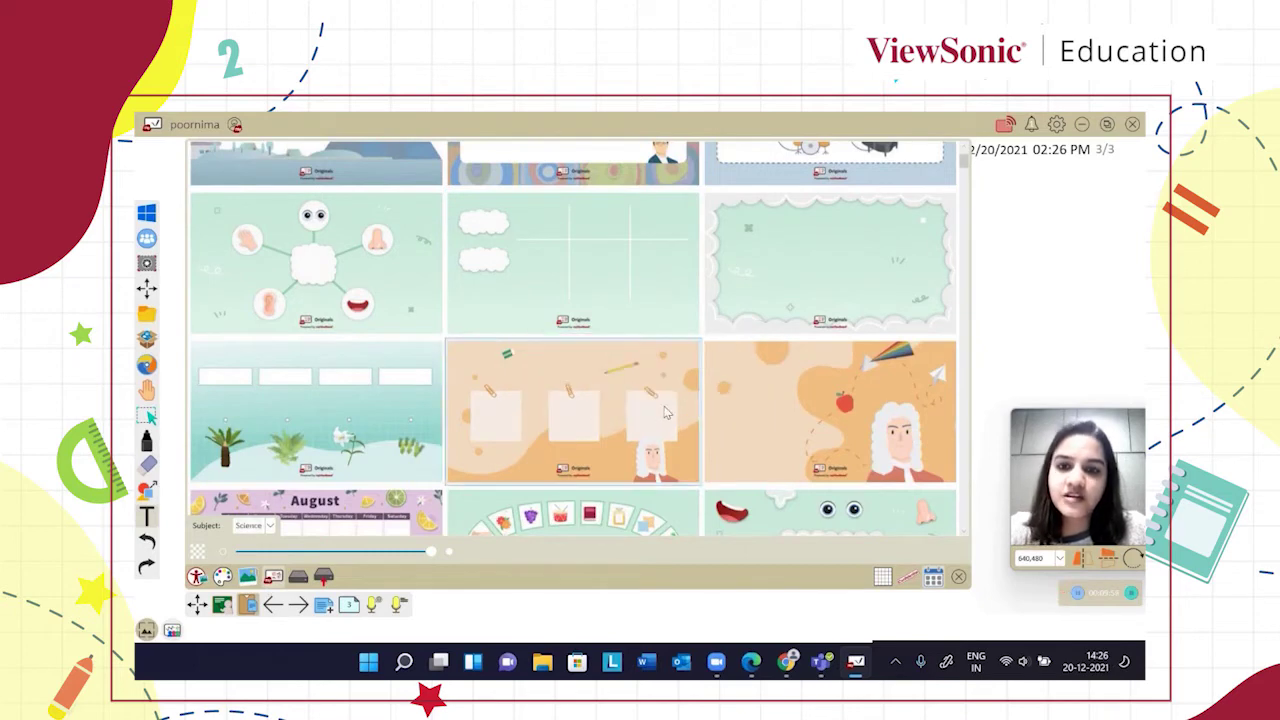
pyautogui.click(758, 383)
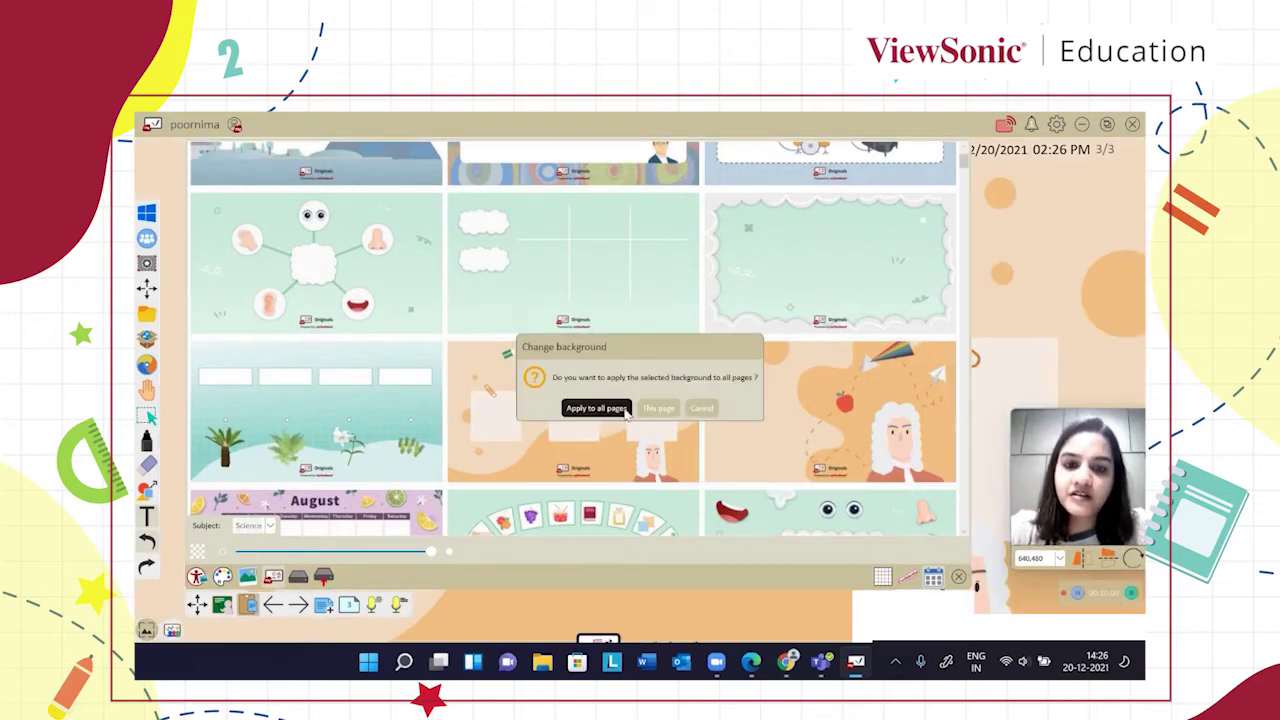
pyautogui.click(702, 408)
pyautogui.click(958, 579)
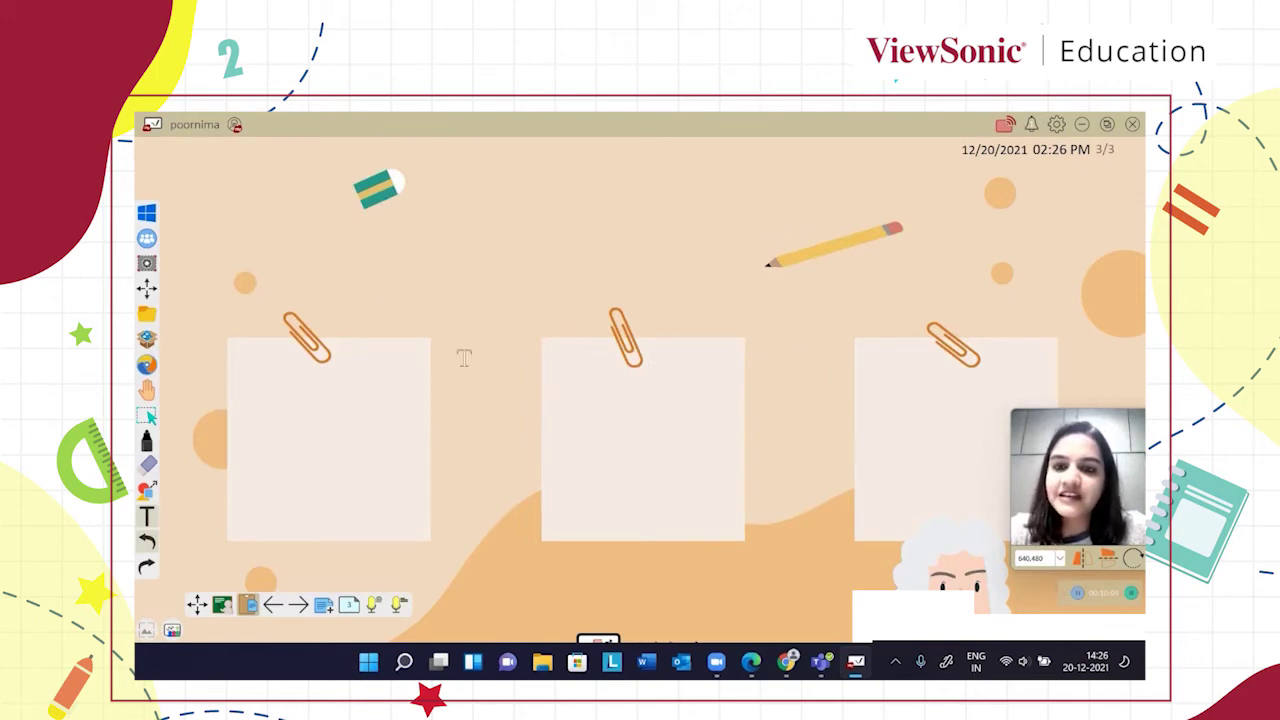
# Discard the empty text box on the third page and switch to page 2 through the page overview
pyautogui.click(322, 365)
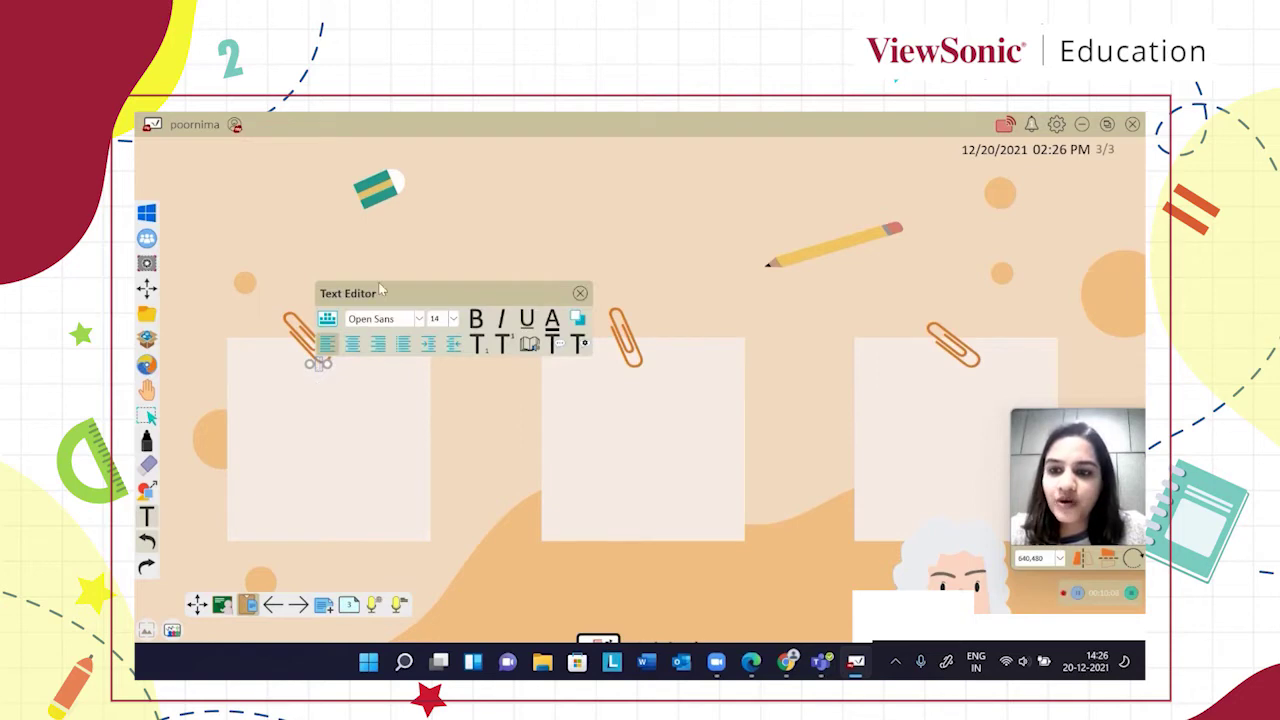
pyautogui.click(579, 294)
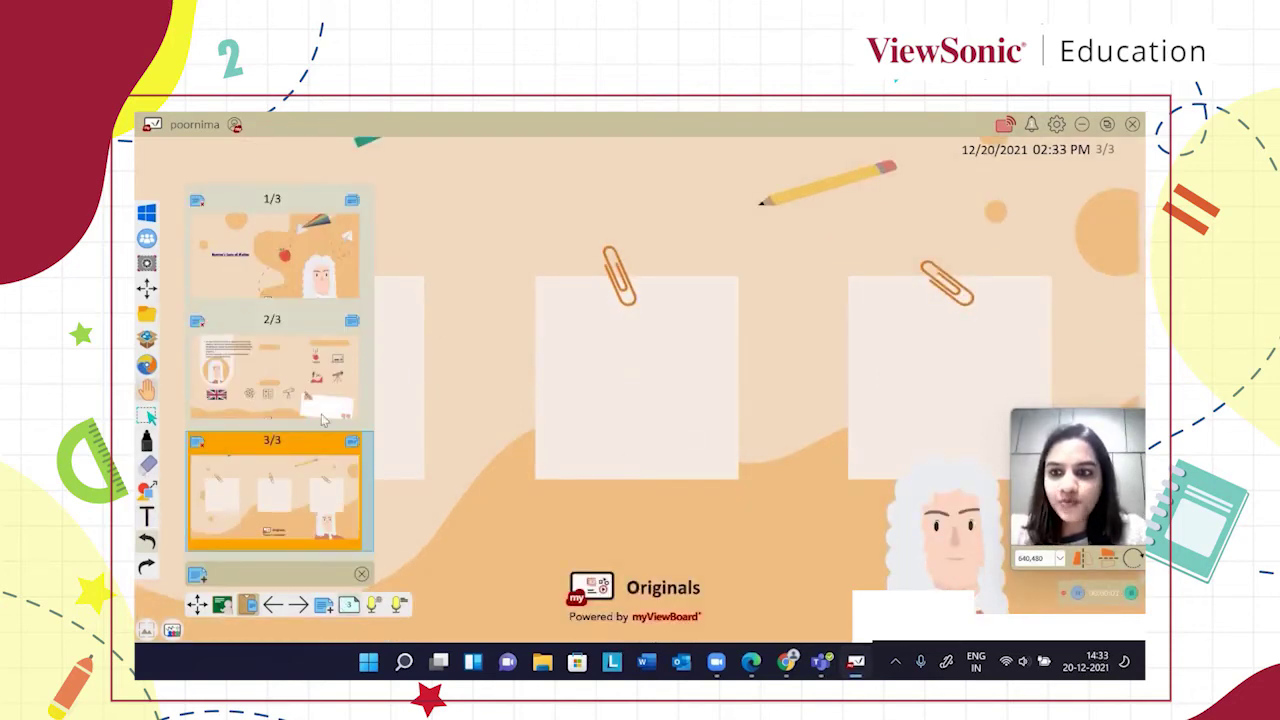
pyautogui.click(321, 412)
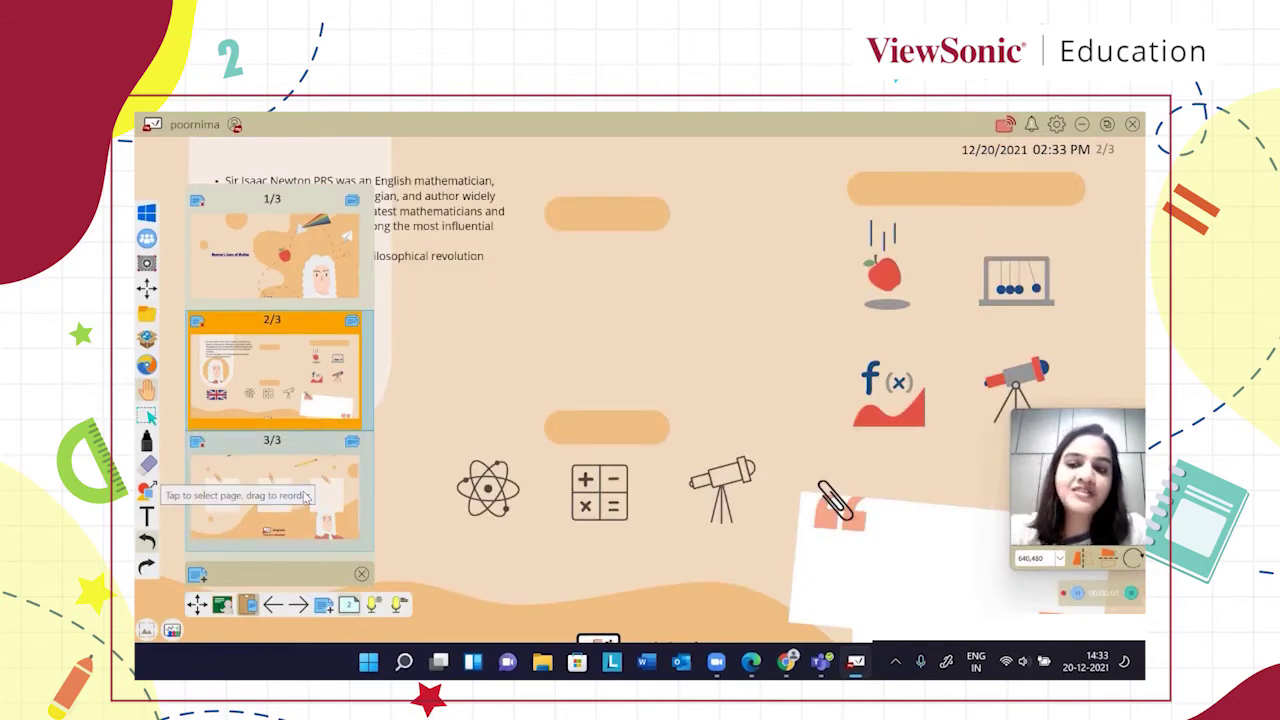
# Switch to page 3 and handwrite 1, 2 and 3 in black pen on the three paper-clipped notes, one number per note
pyautogui.click(305, 497)
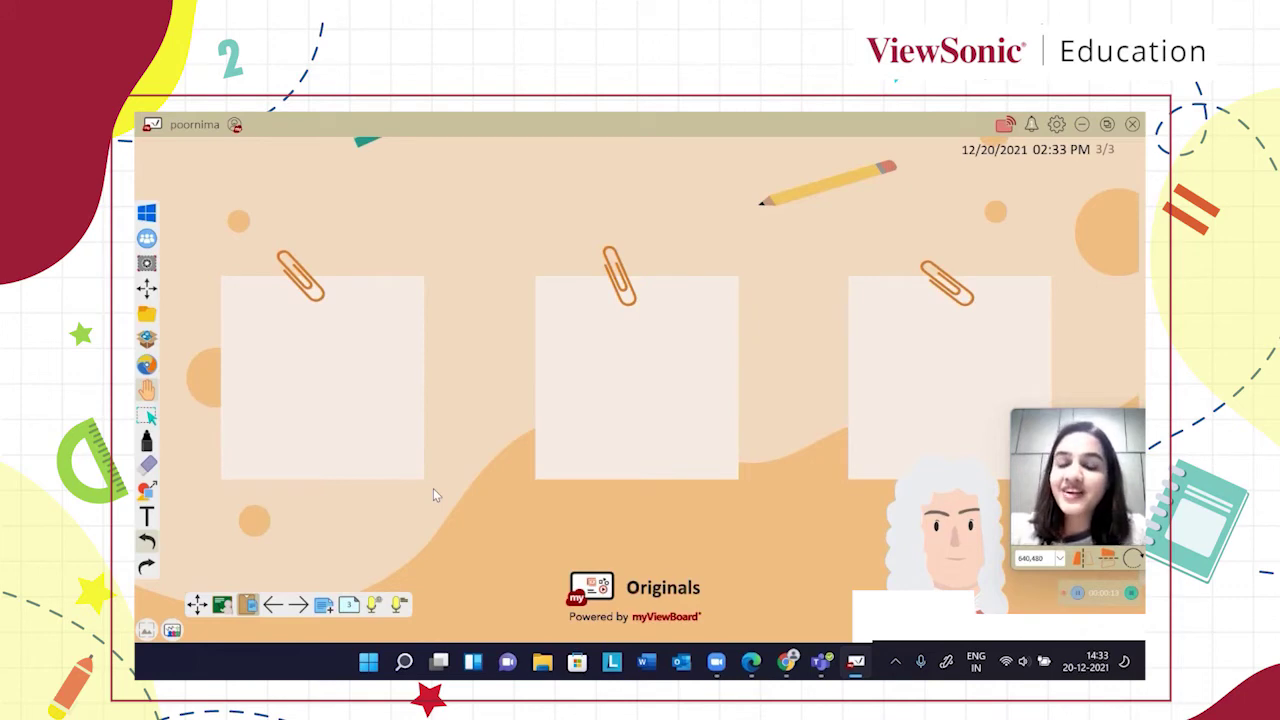
pyautogui.click(146, 440)
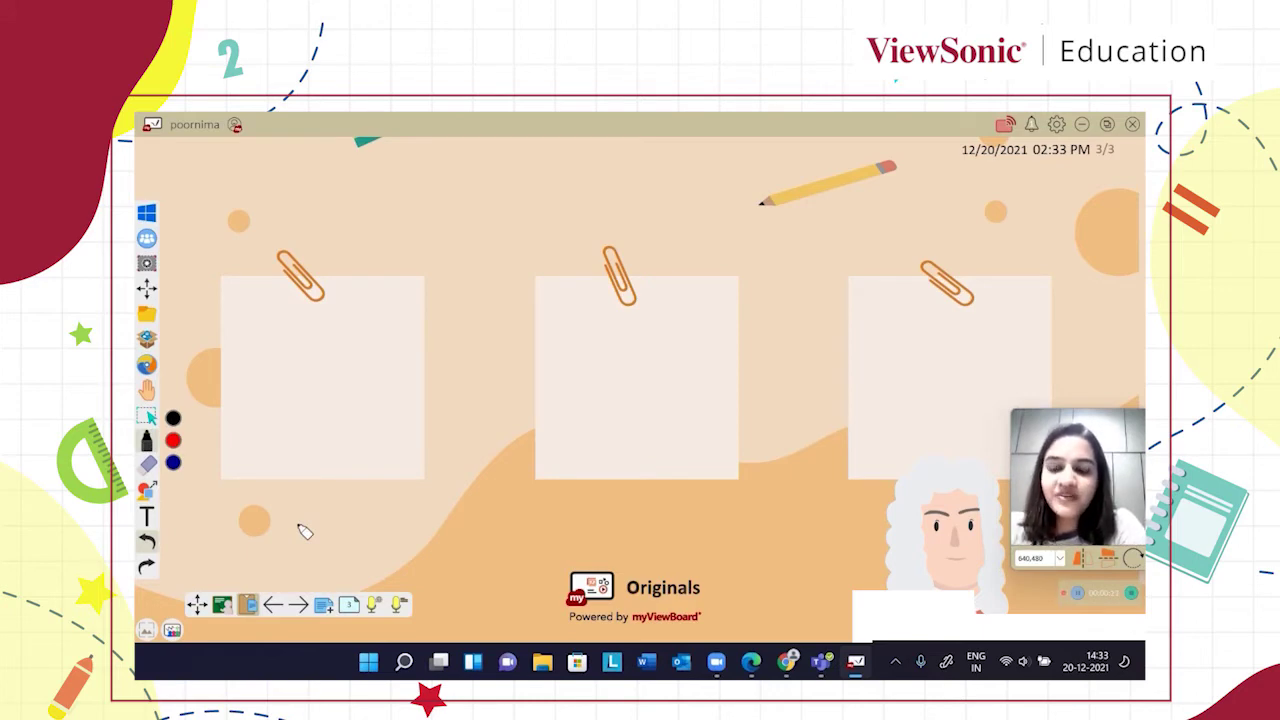
pyautogui.moveTo(289, 379)
pyautogui.mouseDown()
pyautogui.moveTo(316, 394)
pyautogui.moveTo(352, 375)
pyautogui.mouseUp()
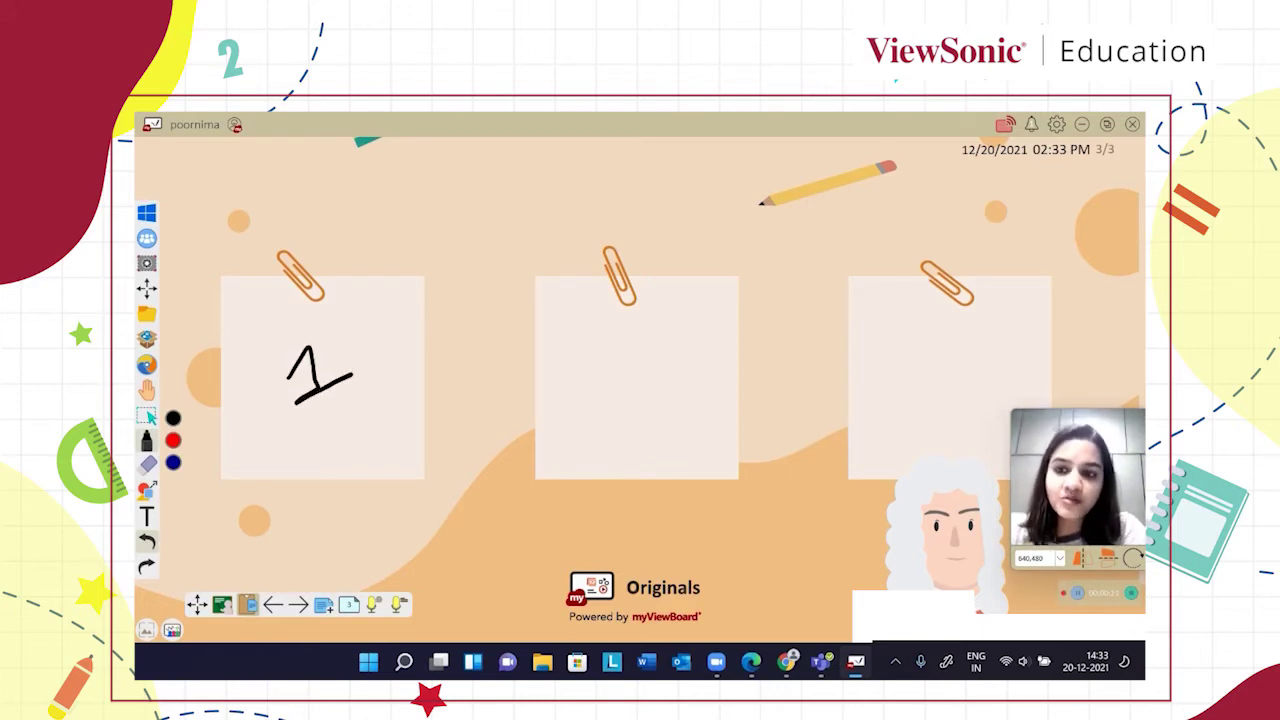
pyautogui.moveTo(625, 352)
pyautogui.mouseDown()
pyautogui.moveTo(624, 384)
pyautogui.moveTo(668, 379)
pyautogui.mouseUp()
pyautogui.moveTo(913, 355); pyautogui.dragTo(914, 403)
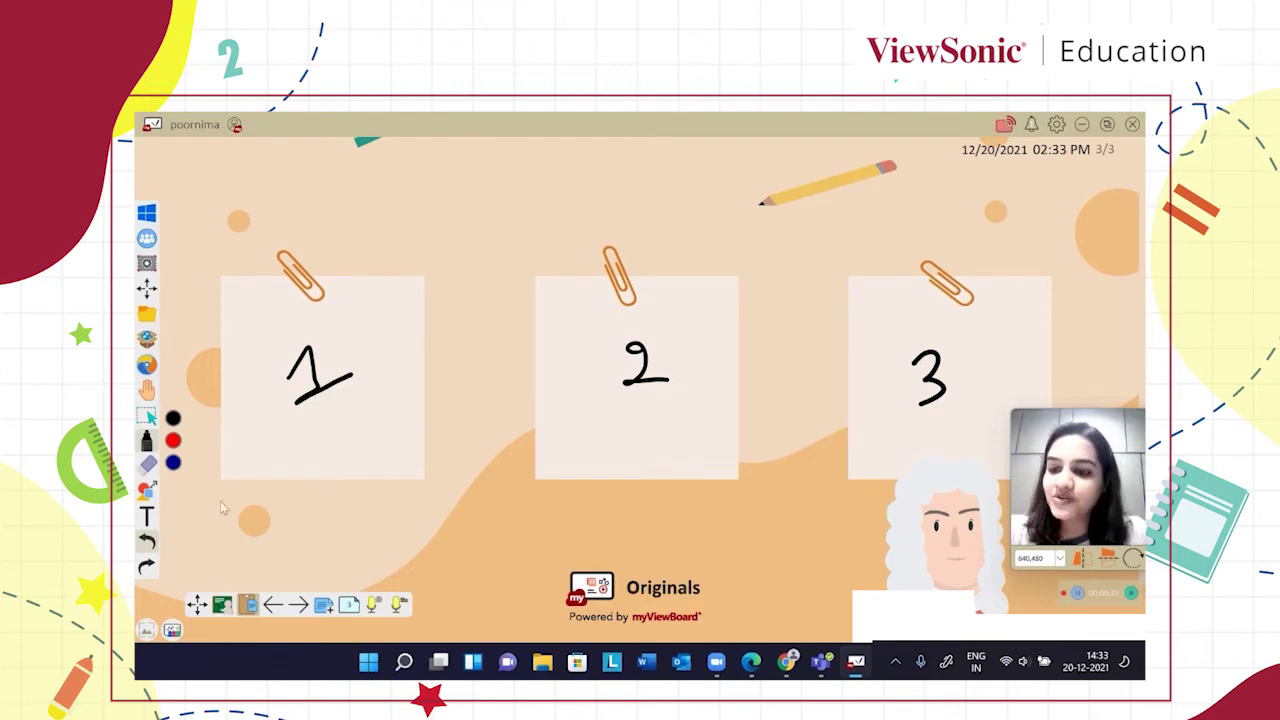
# Add a blank fourth page and look through the gallery of background images
pyautogui.click(327, 608)
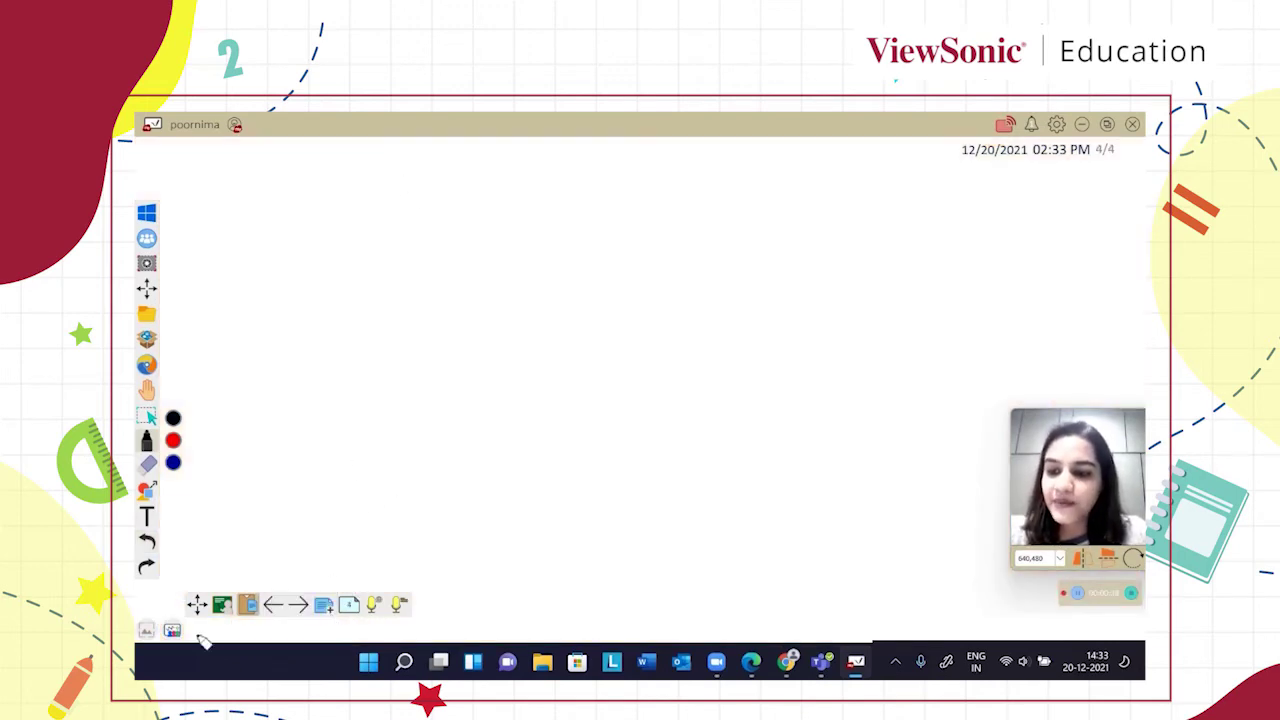
pyautogui.click(146, 630)
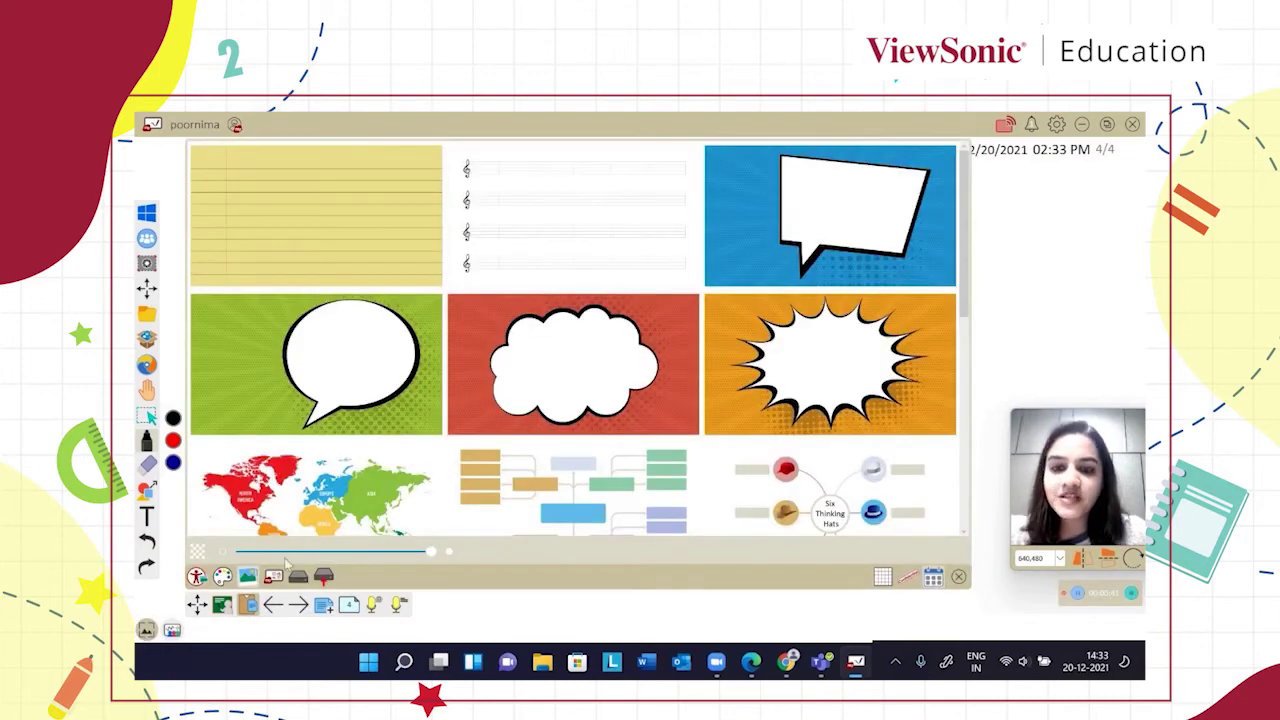
pyautogui.scroll(-1, 357, 437)
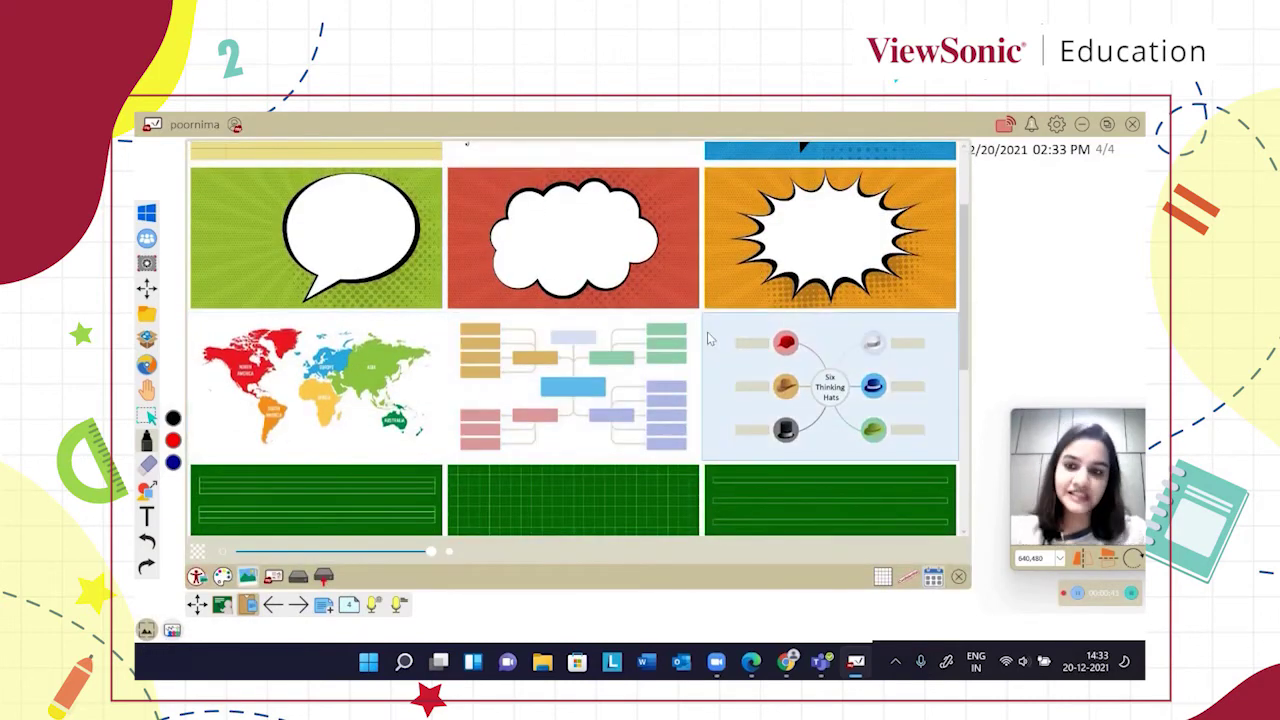
pyautogui.click(958, 577)
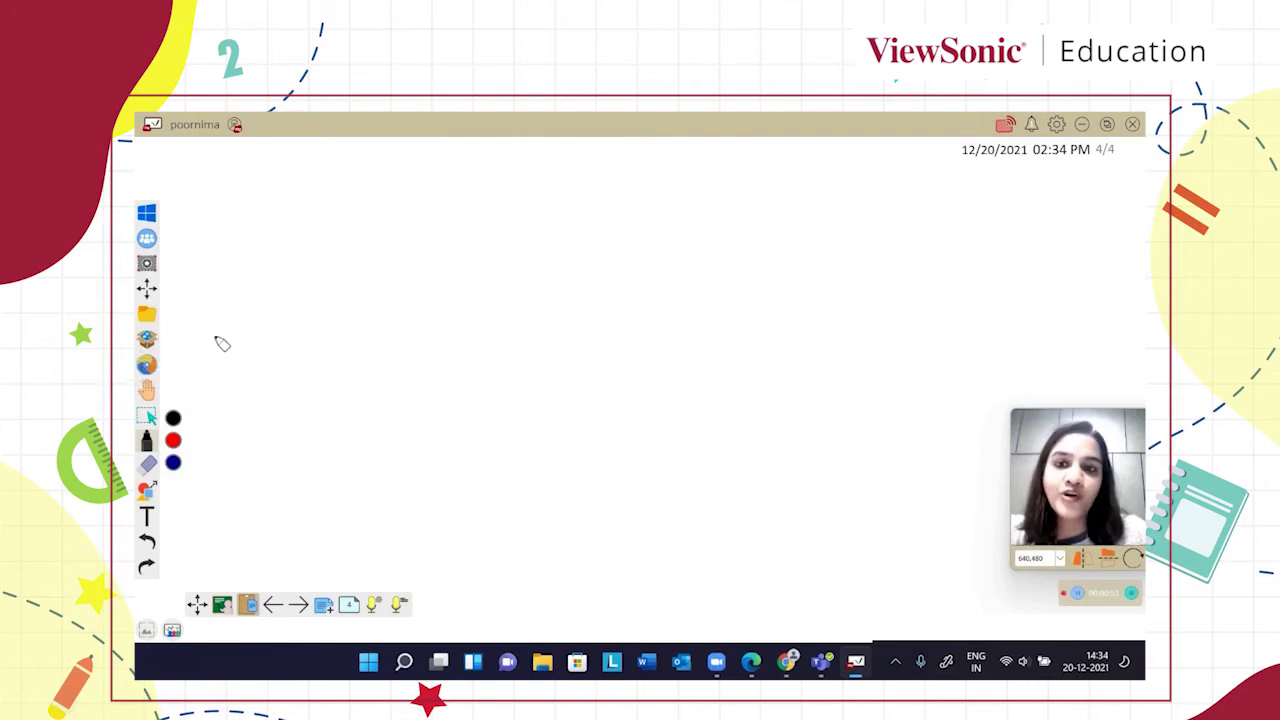
# Switch to full-screen view and search YouTube from the resource tools for "myviewboard originals newton's laws of motion"
pyautogui.click(148, 339)
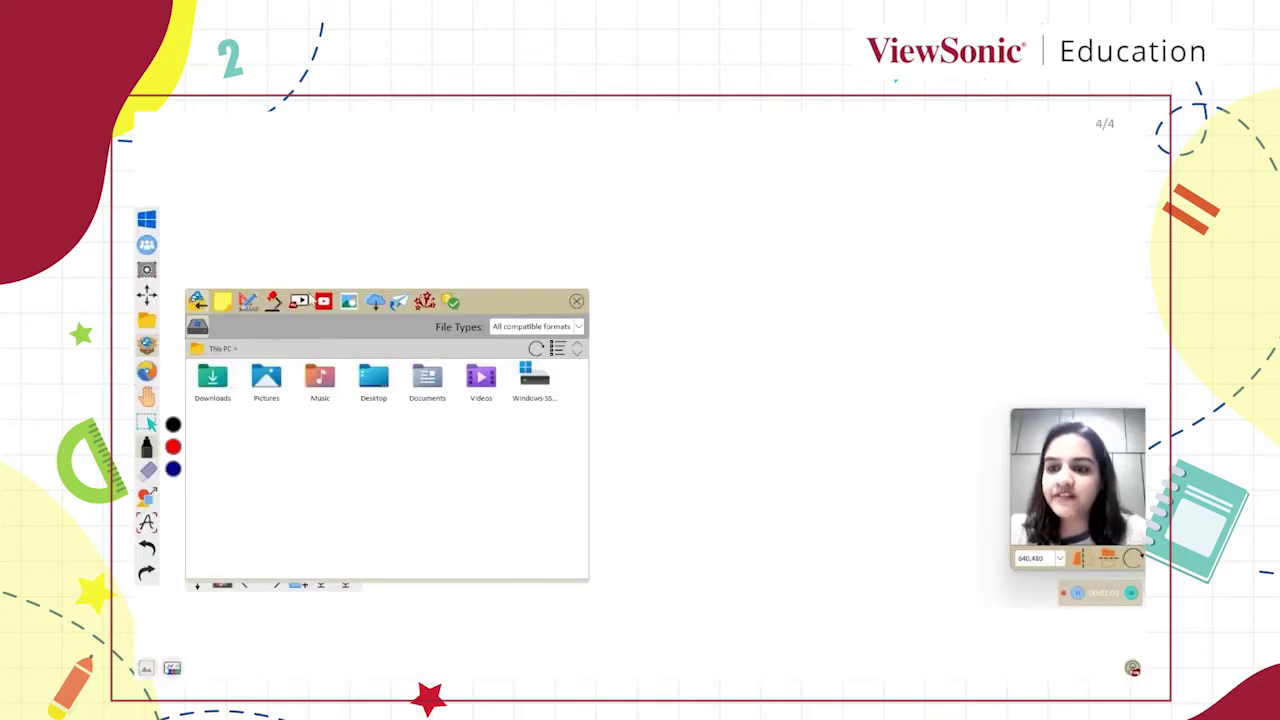
pyautogui.click(324, 305)
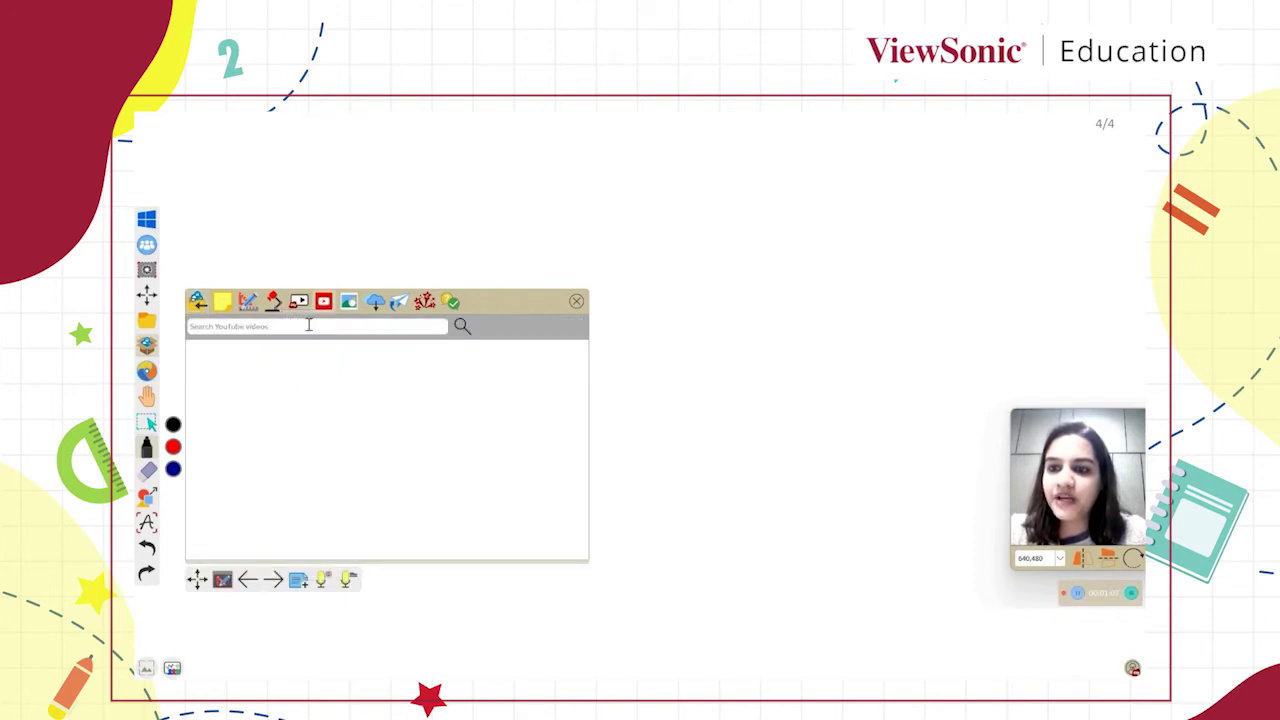
pyautogui.click(297, 328)
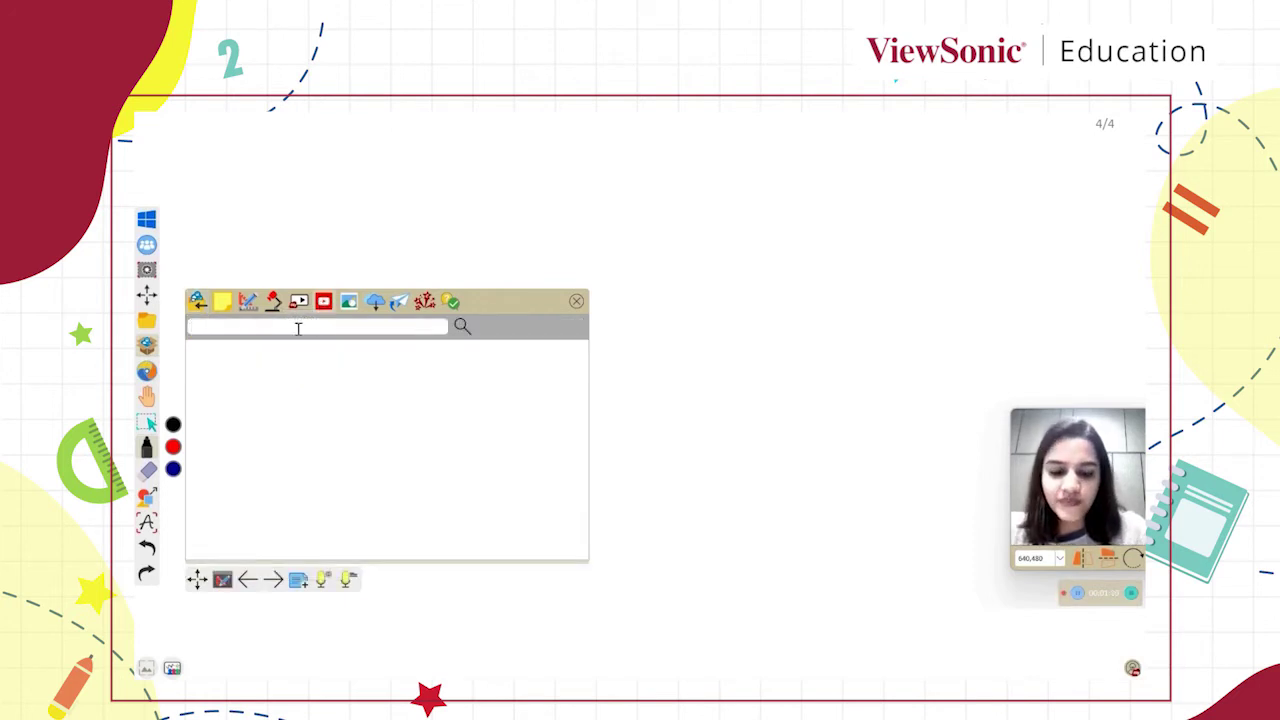
pyautogui.write("myviewboard originals newton's laws of motio")
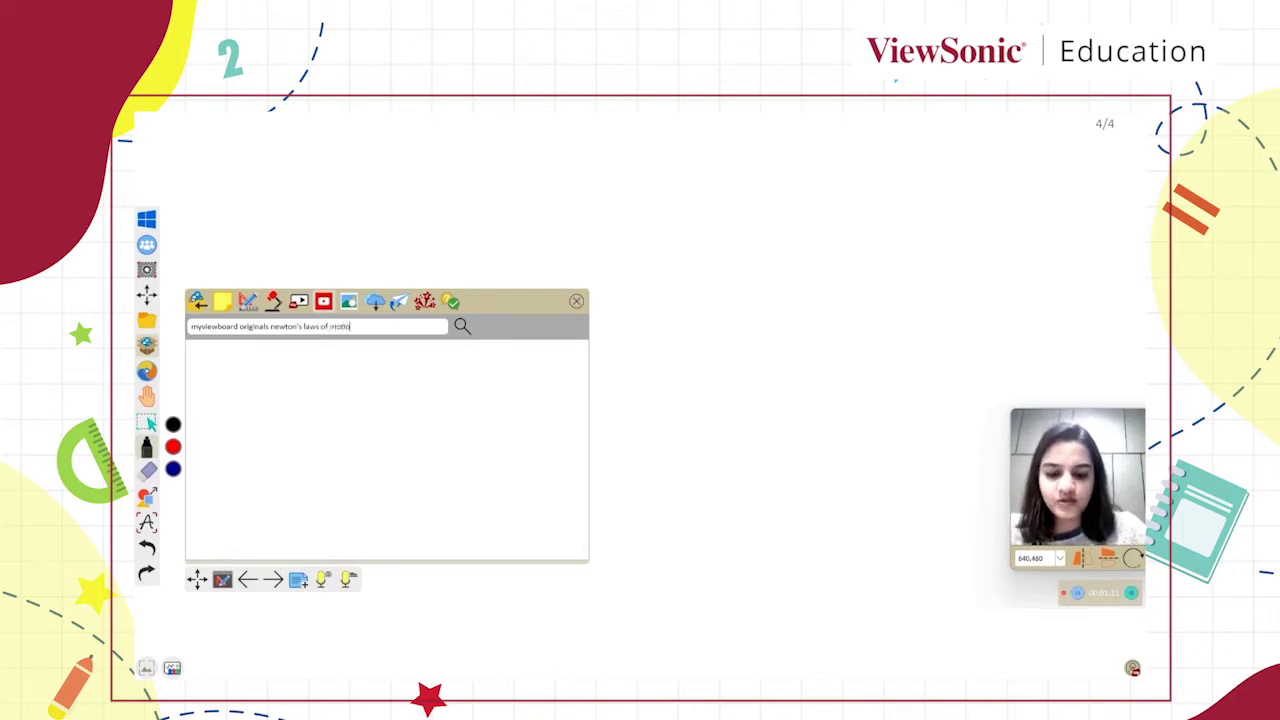
pyautogui.write('n')
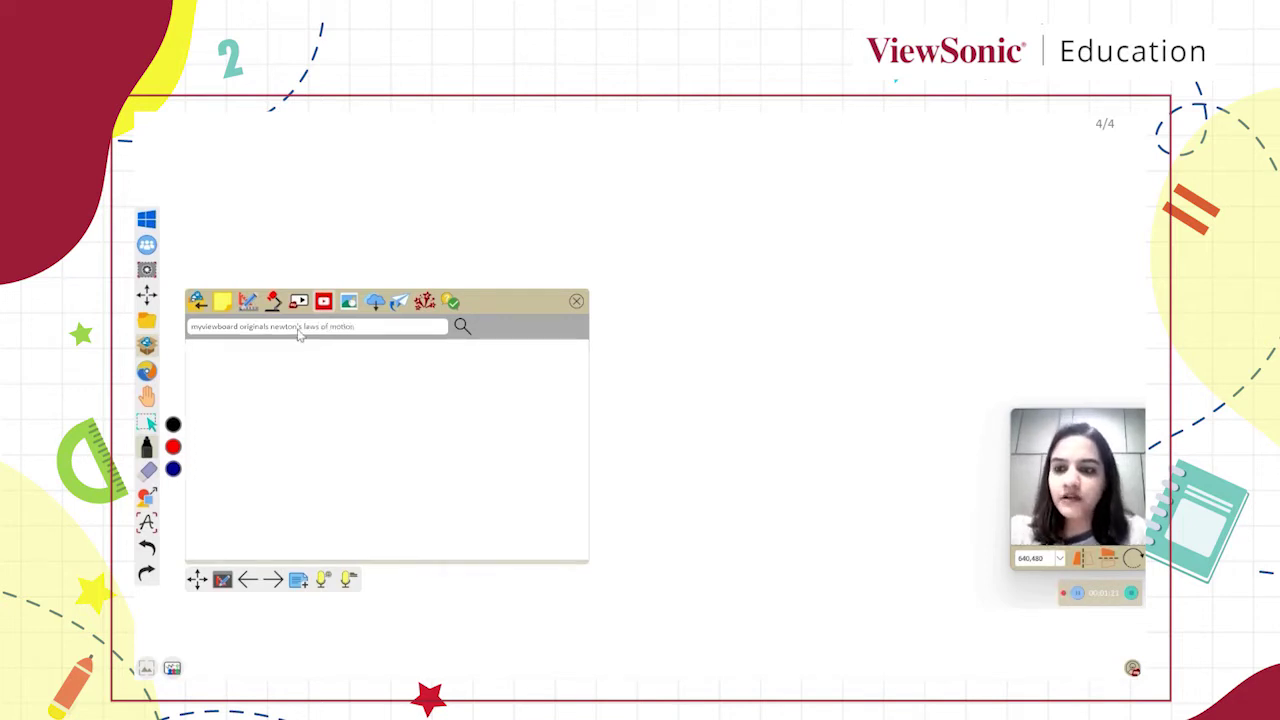
pyautogui.press('Return')
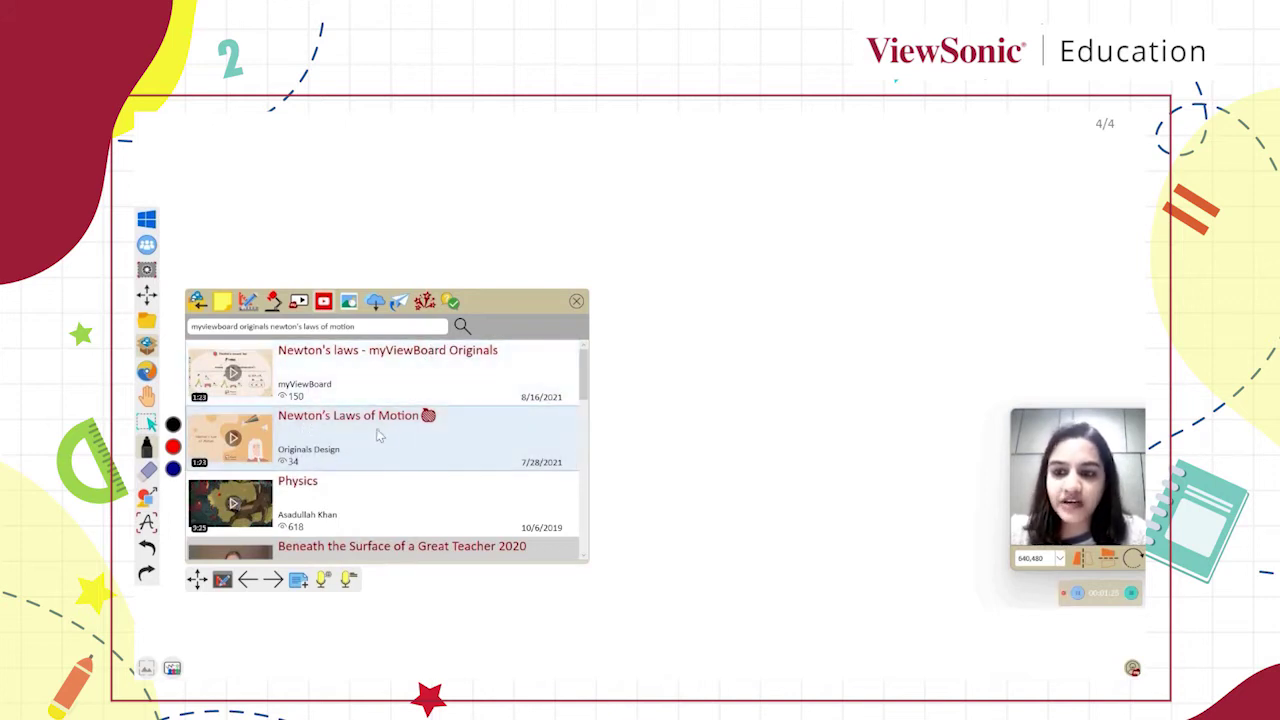
# Place the YouTube video "Newton's laws - myViewBoard Originals" on page 4, enlarge its player slightly and move it up the page
pyautogui.click(449, 461)
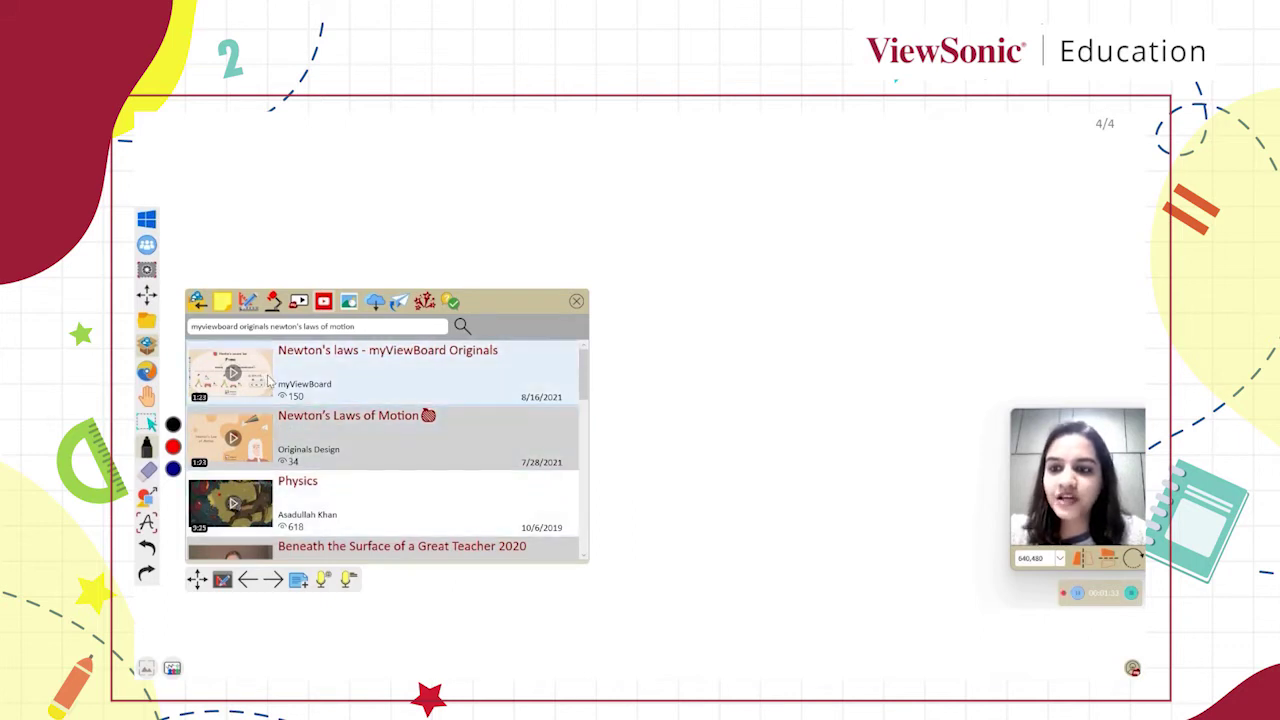
pyautogui.click(577, 301)
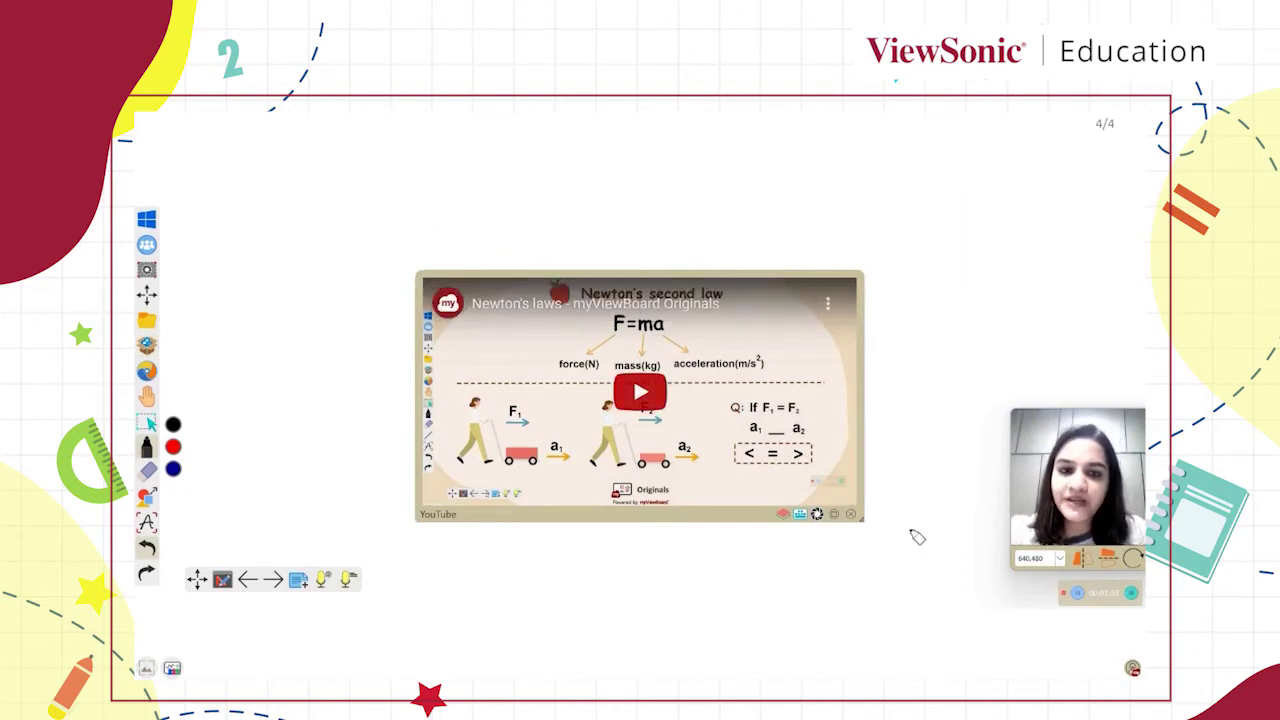
pyautogui.moveTo(851, 514); pyautogui.dragTo(889, 546)
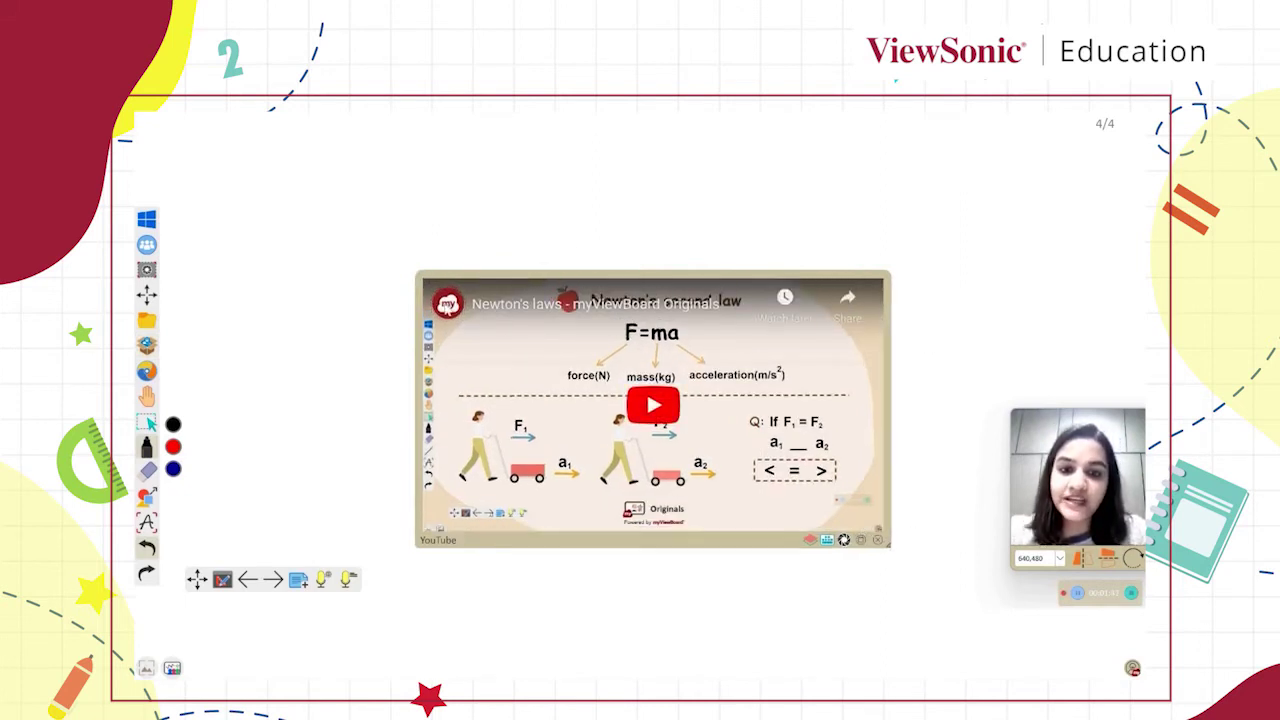
pyautogui.moveTo(416, 276); pyautogui.dragTo(398, 241)
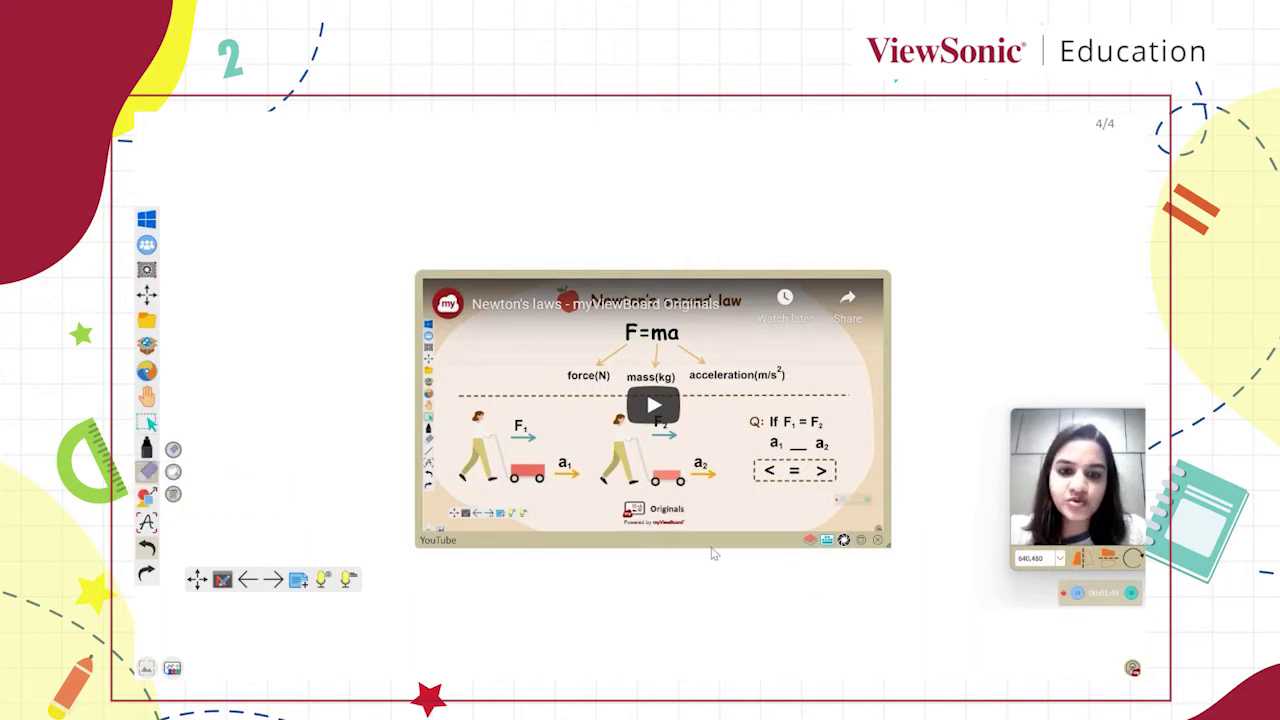
pyautogui.moveTo(712, 548); pyautogui.dragTo(679, 462)
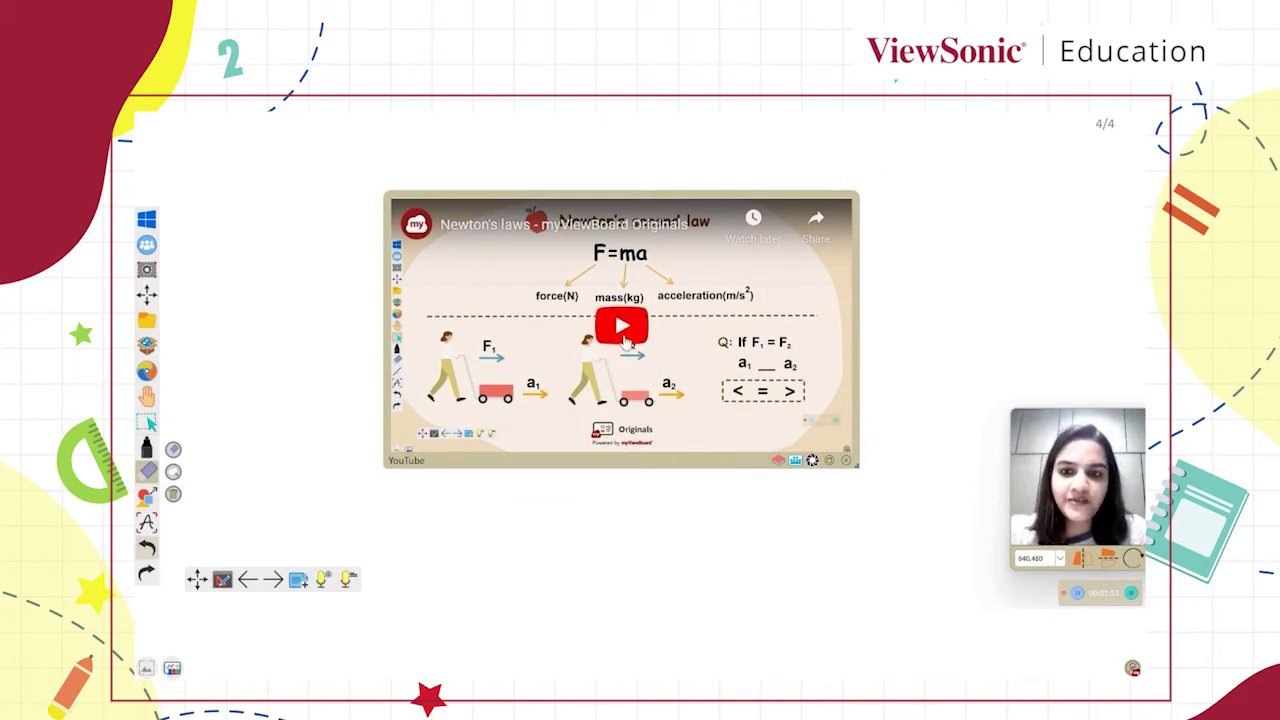
# Play the embedded video, pause it at 0:15 and dismiss the suggested videos, and make the player slightly larger
pyautogui.click(622, 330)
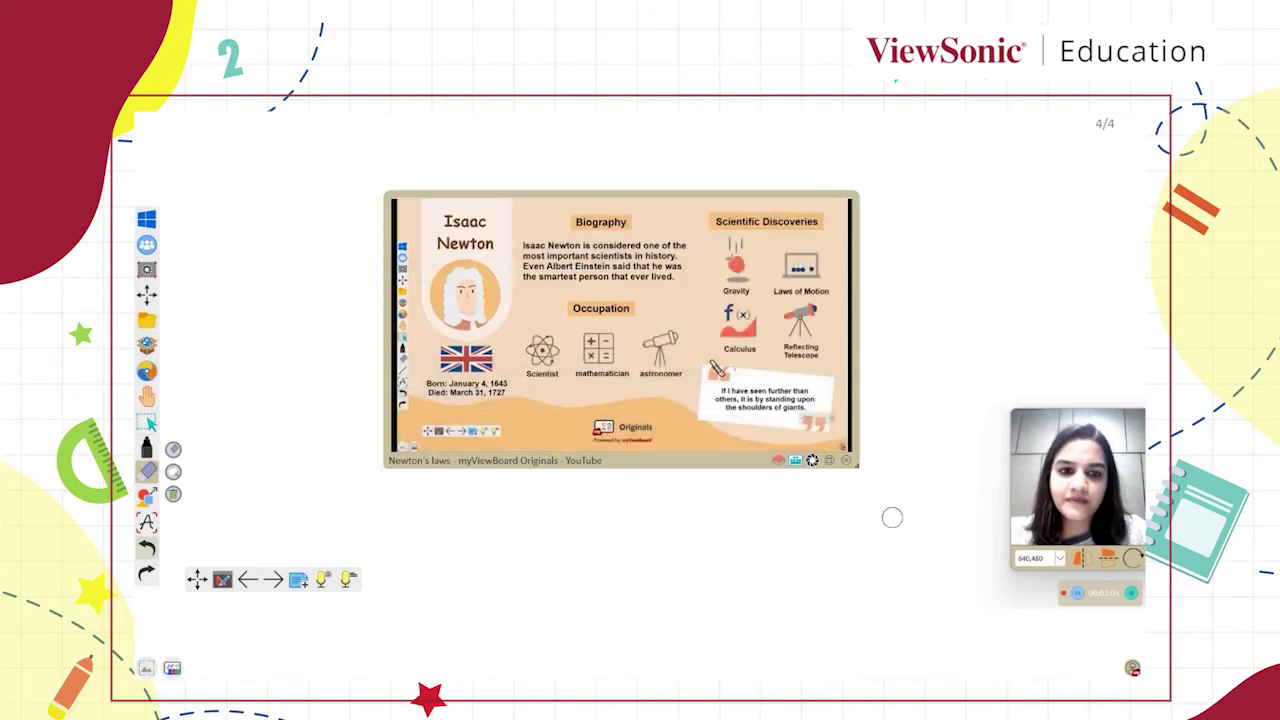
pyautogui.click(147, 424)
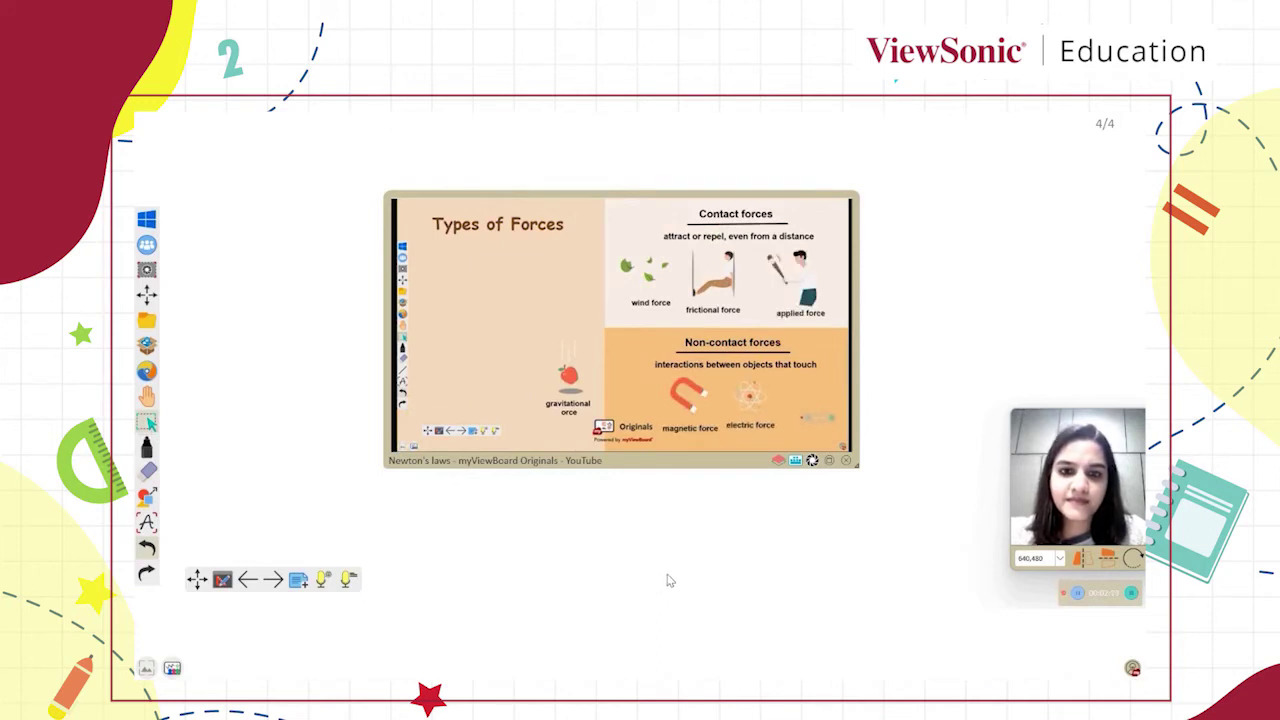
pyautogui.click(418, 436)
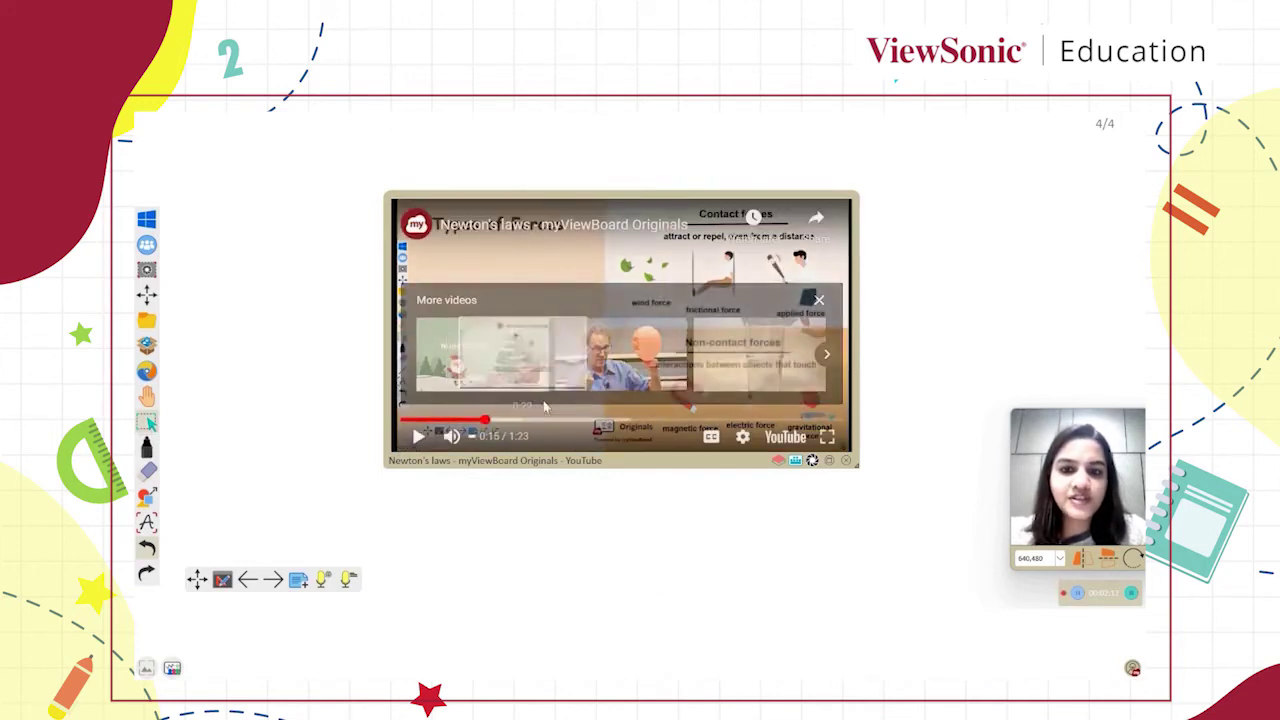
pyautogui.click(818, 300)
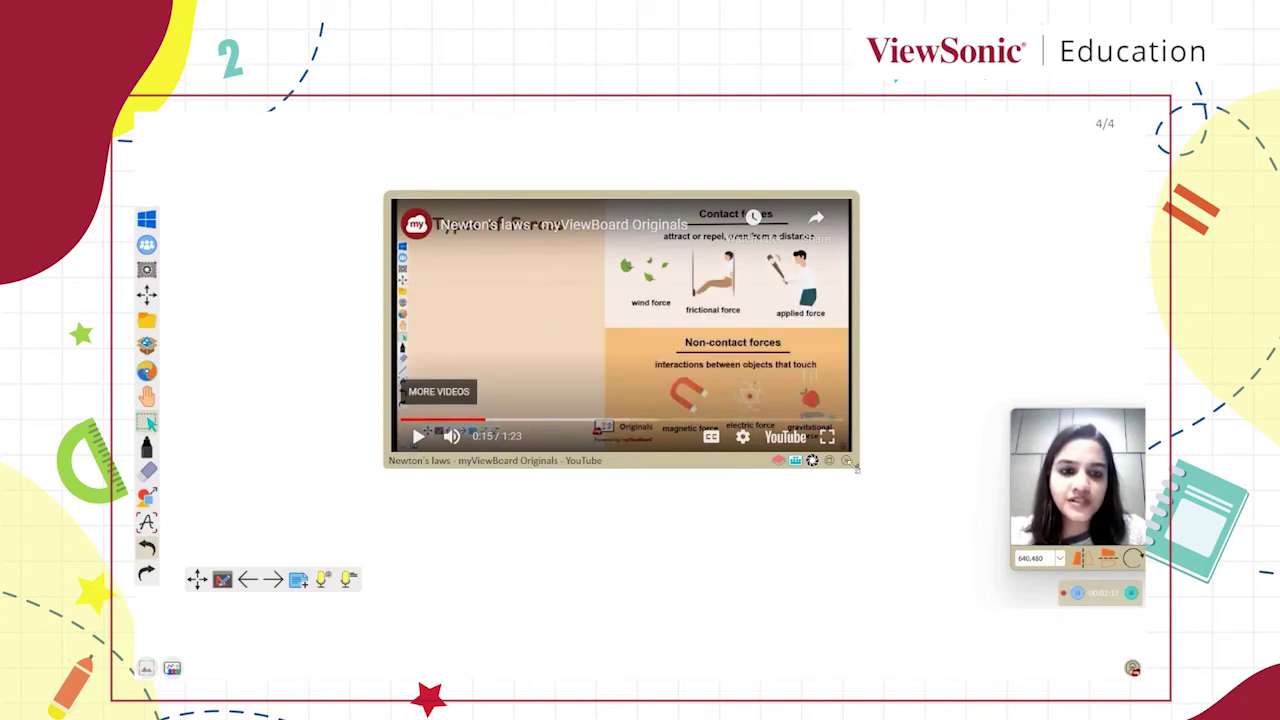
pyautogui.moveTo(889, 519); pyautogui.dragTo(884, 511)
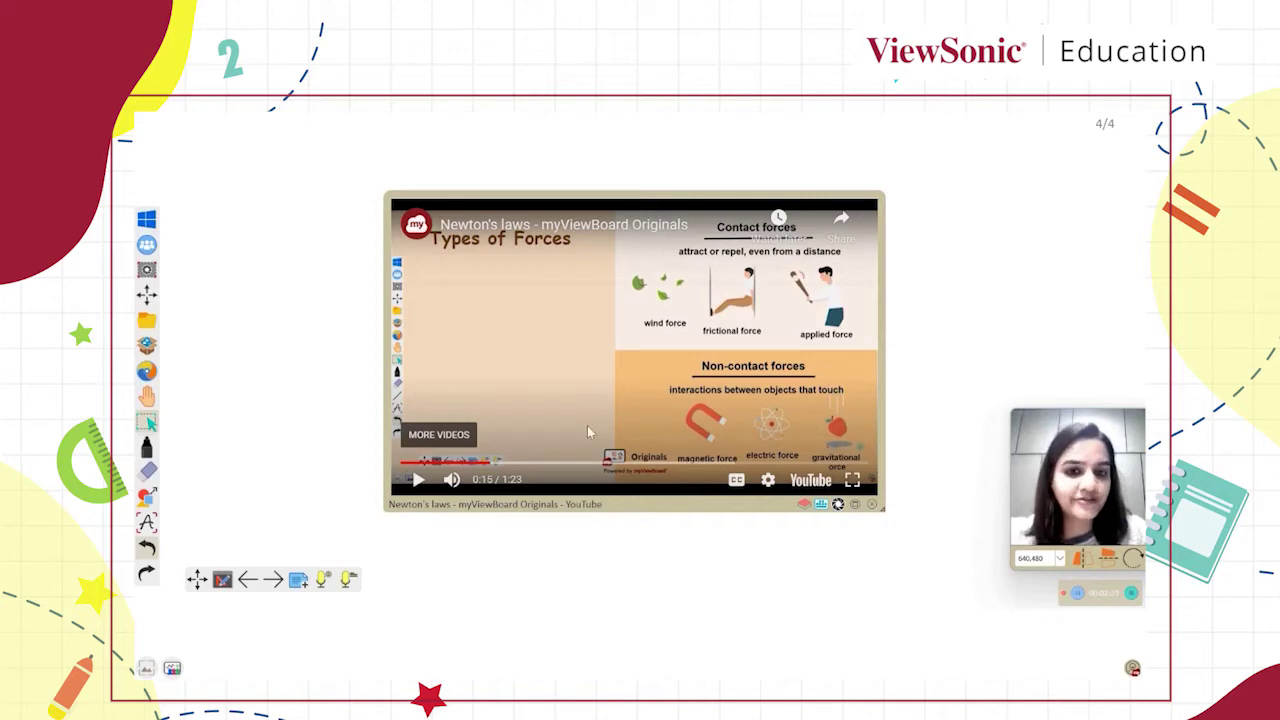
# Resume the video, skip ahead through Newton's second law to the round picture wheel, and pause at 0:50
pyautogui.click(419, 480)
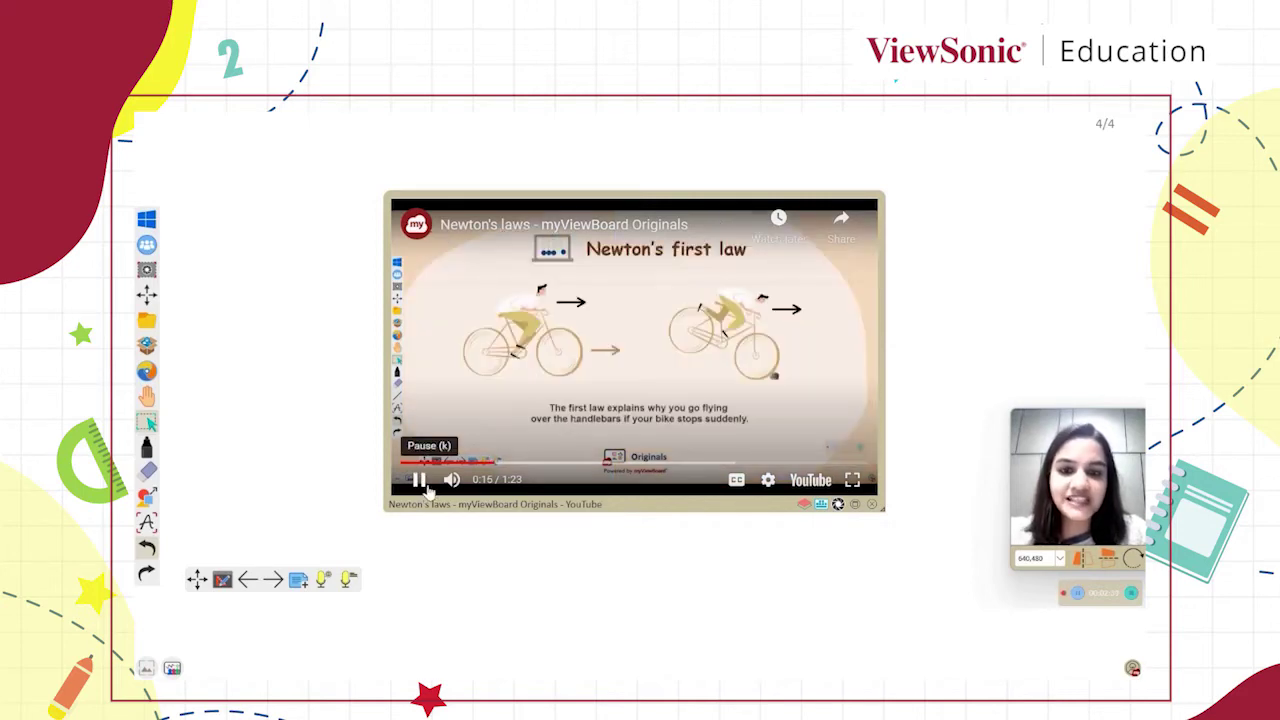
pyautogui.click(573, 464)
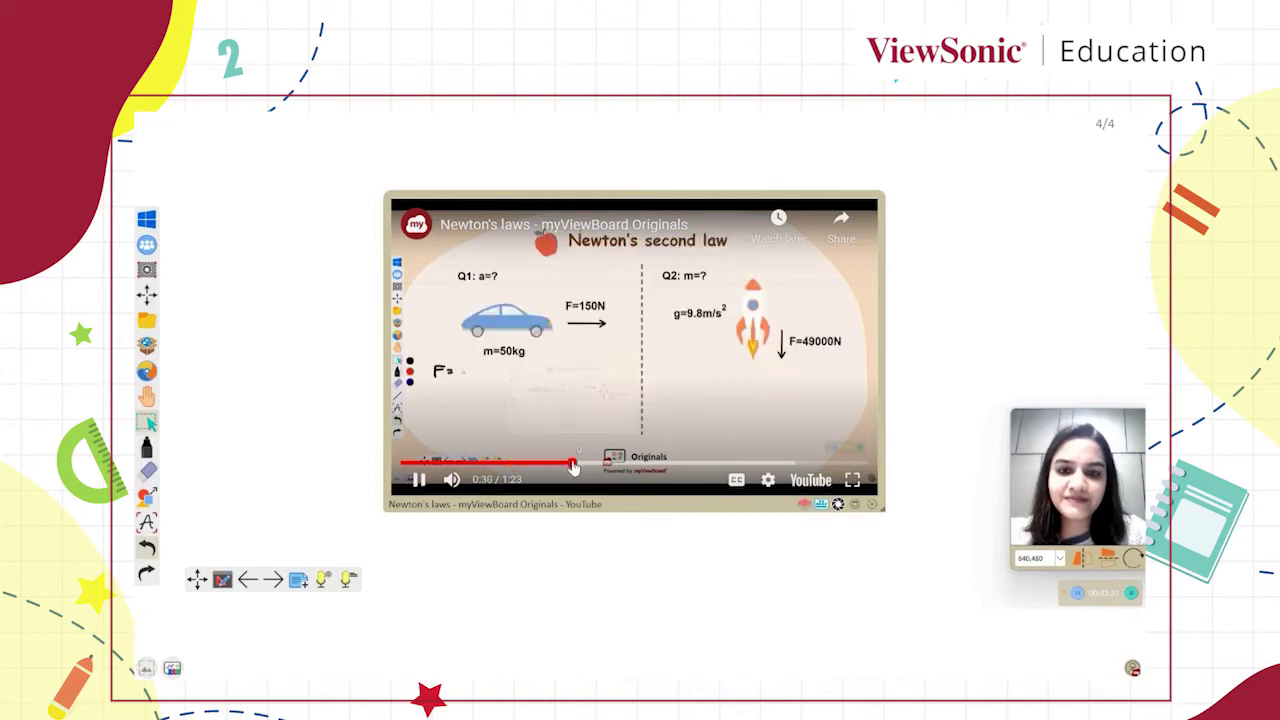
pyautogui.click(418, 480)
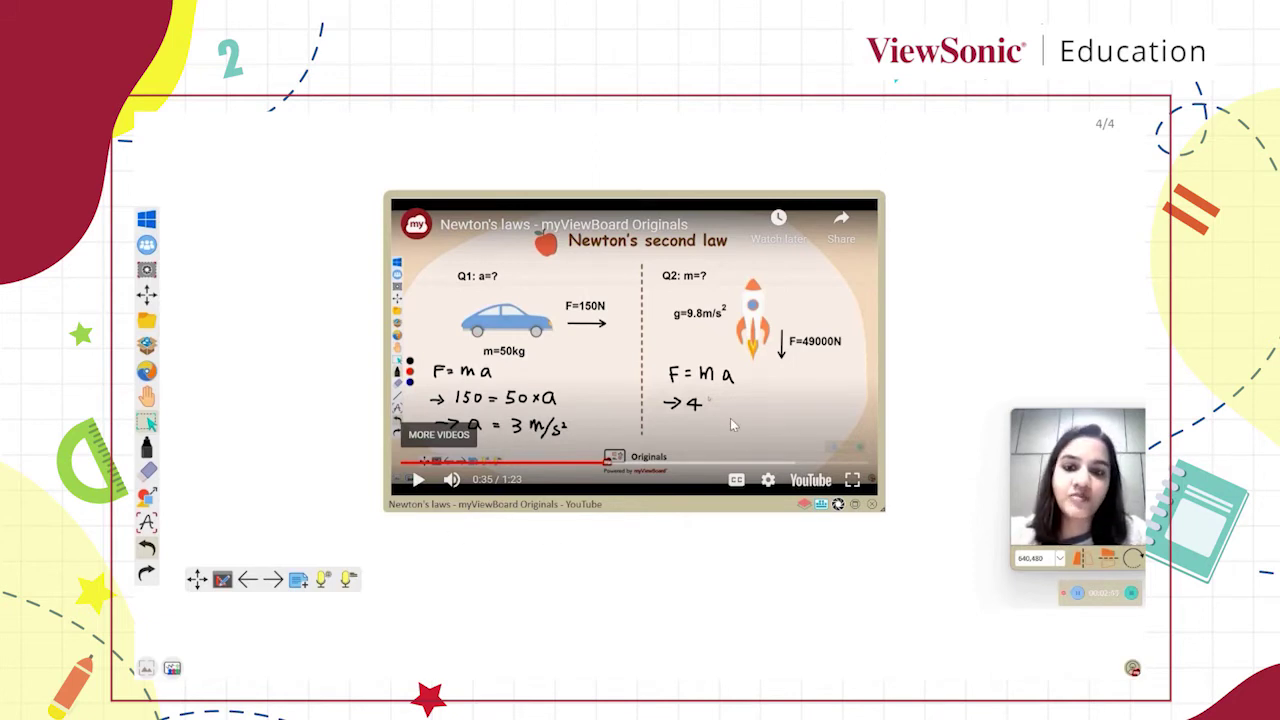
pyautogui.click(417, 482)
pyautogui.click(648, 463)
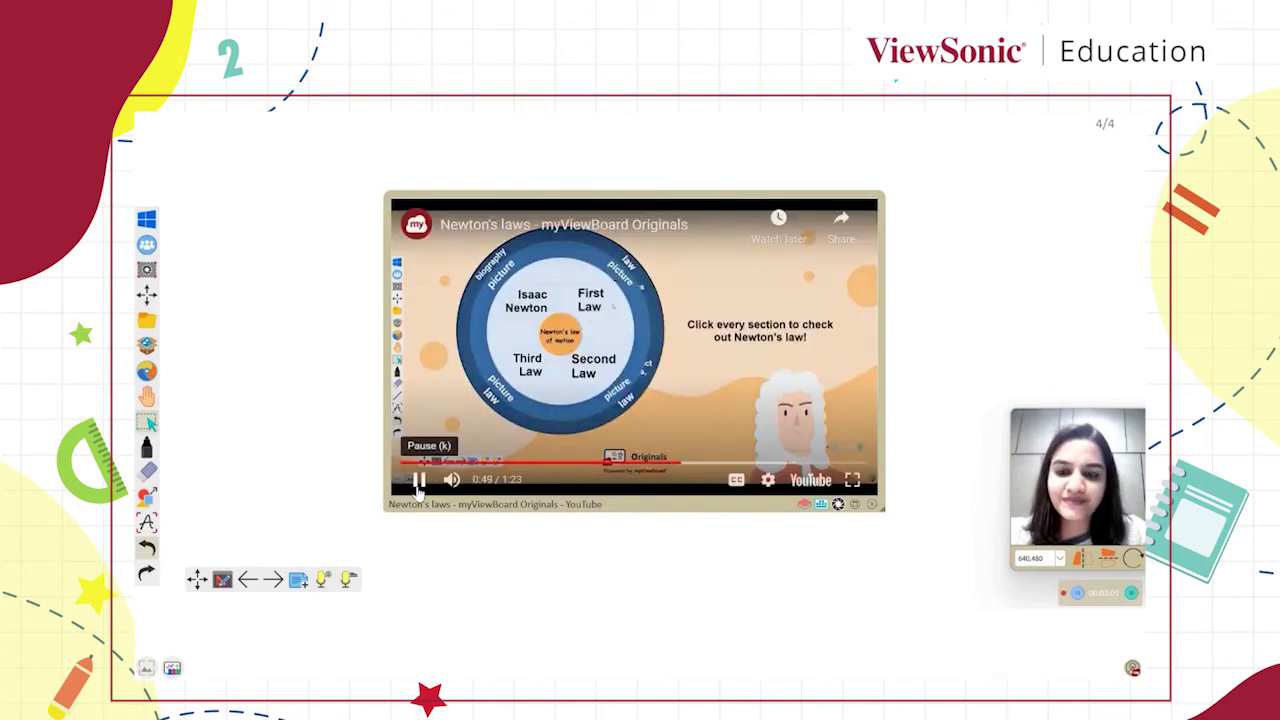
pyautogui.click(419, 481)
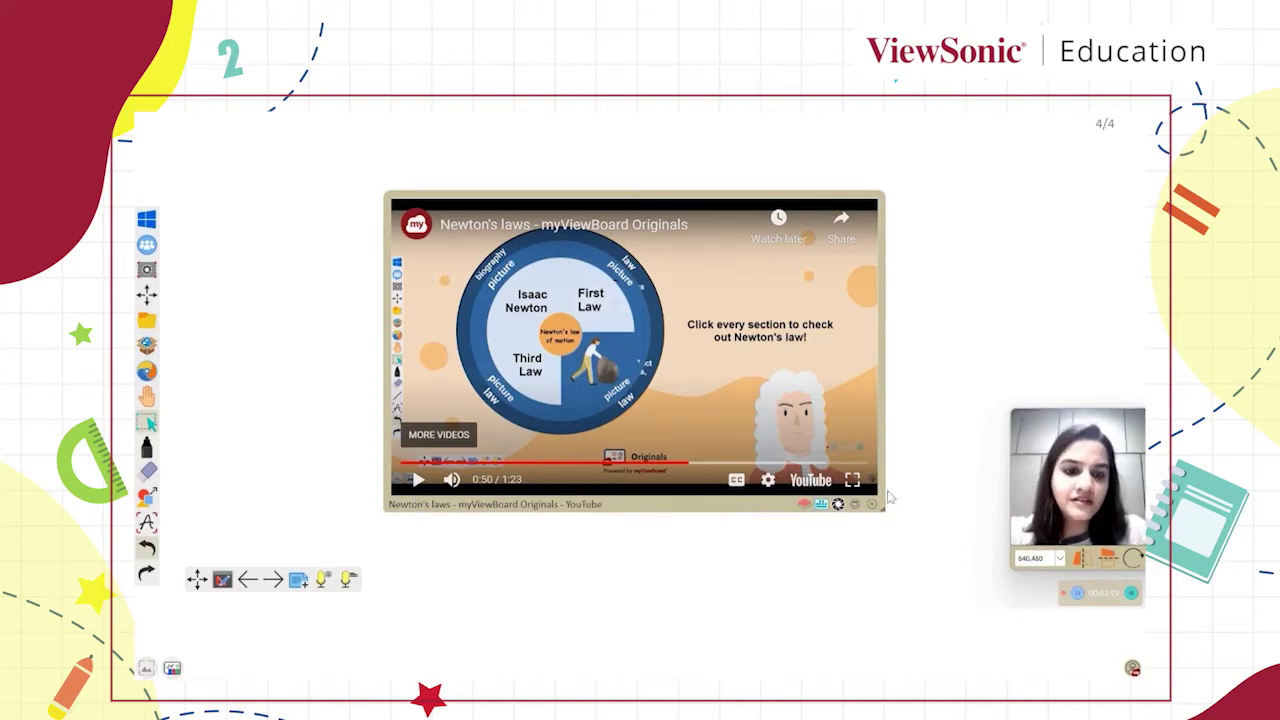
pyautogui.click(147, 346)
pyautogui.click(577, 315)
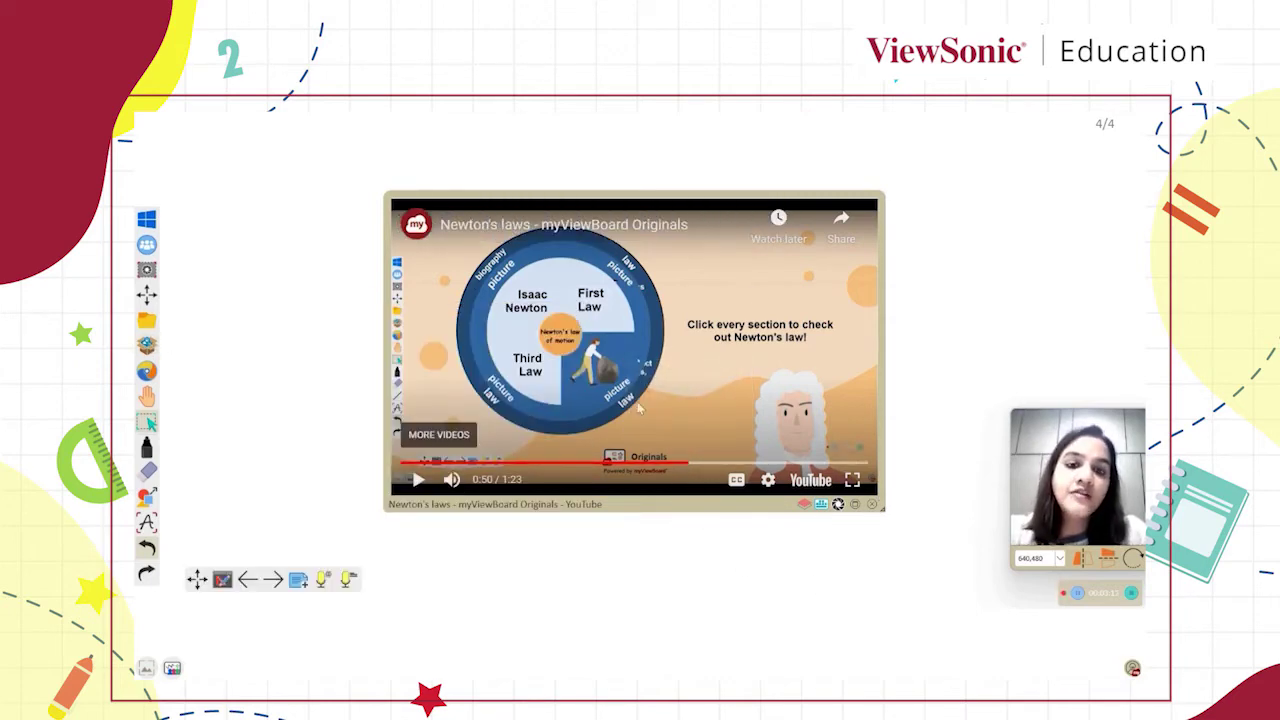
# Add a blank fifth page and return from full-screen view to the windowed view with the title bar
pyautogui.click(299, 582)
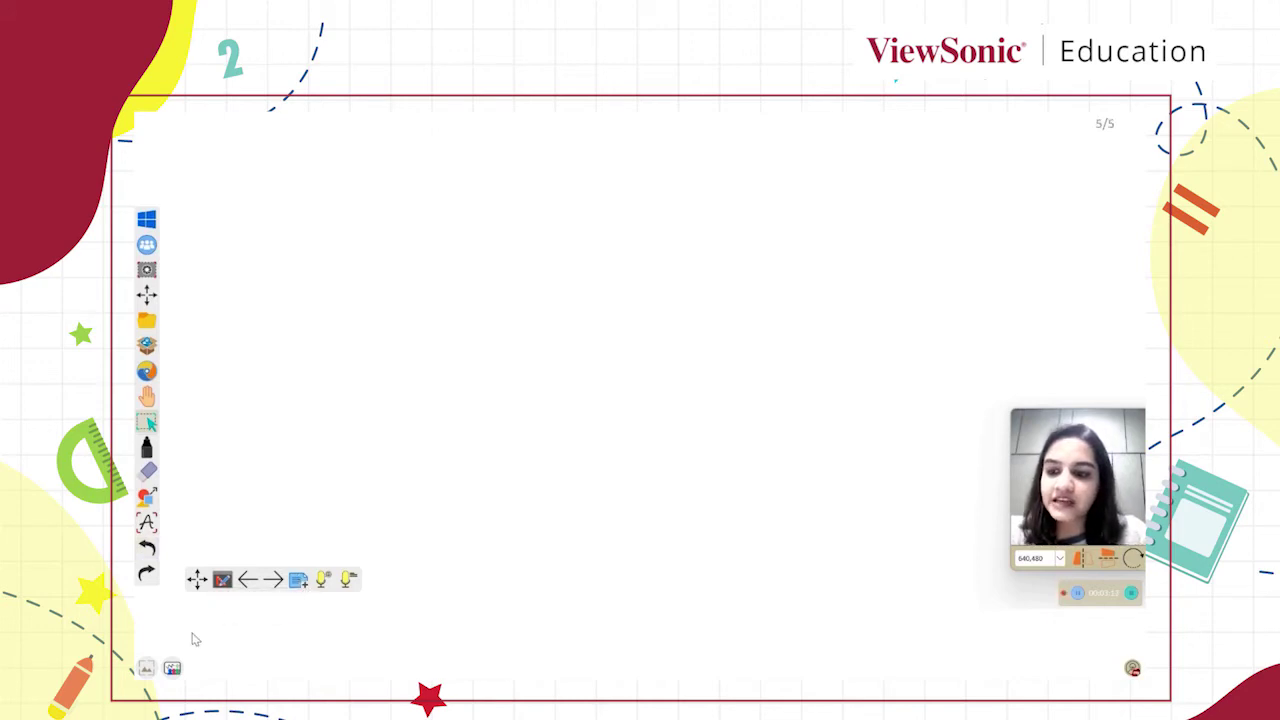
pyautogui.click(220, 582)
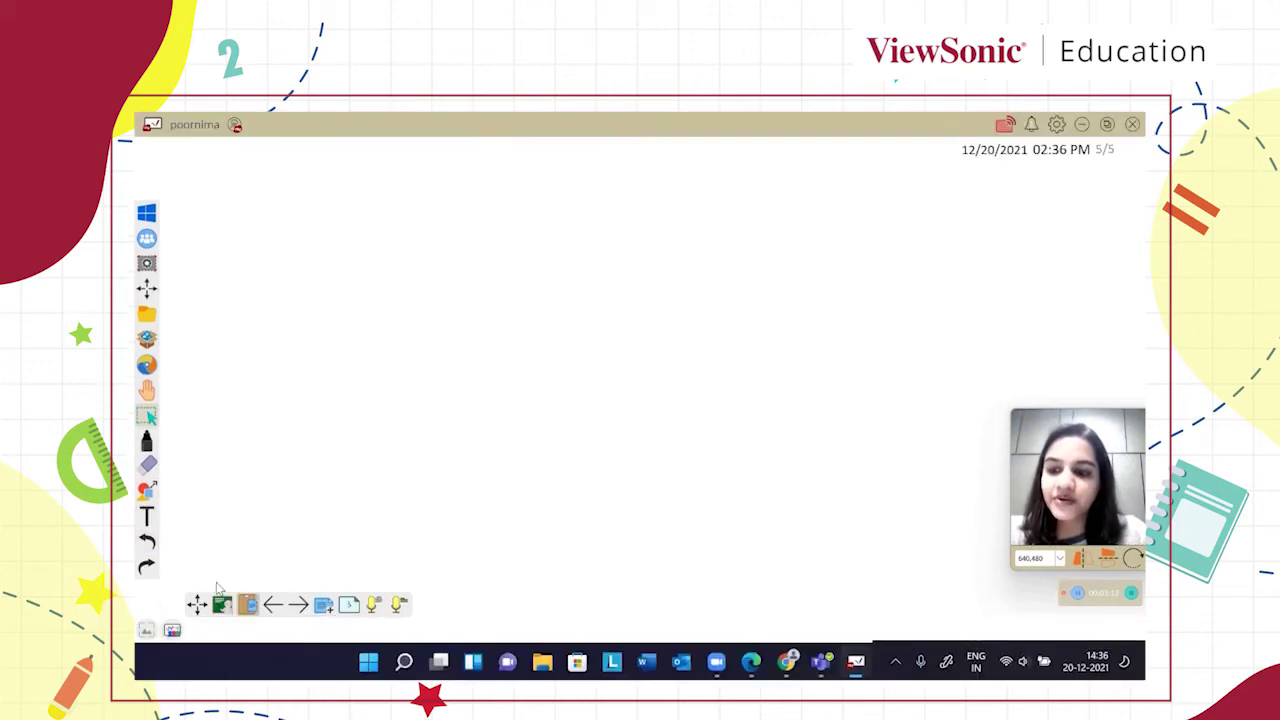
# Look through all five pages in the page overview and switch to page 4 with the embedded video
pyautogui.click(348, 604)
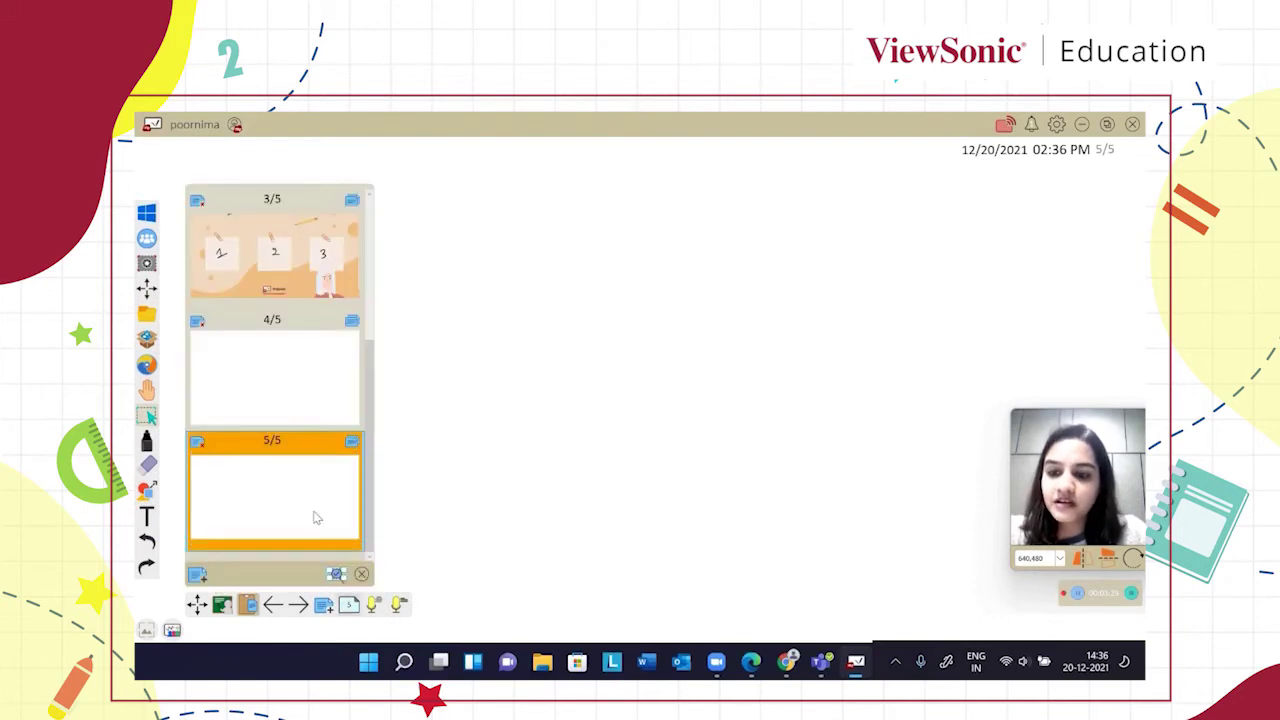
pyautogui.scroll(3, 314, 514)
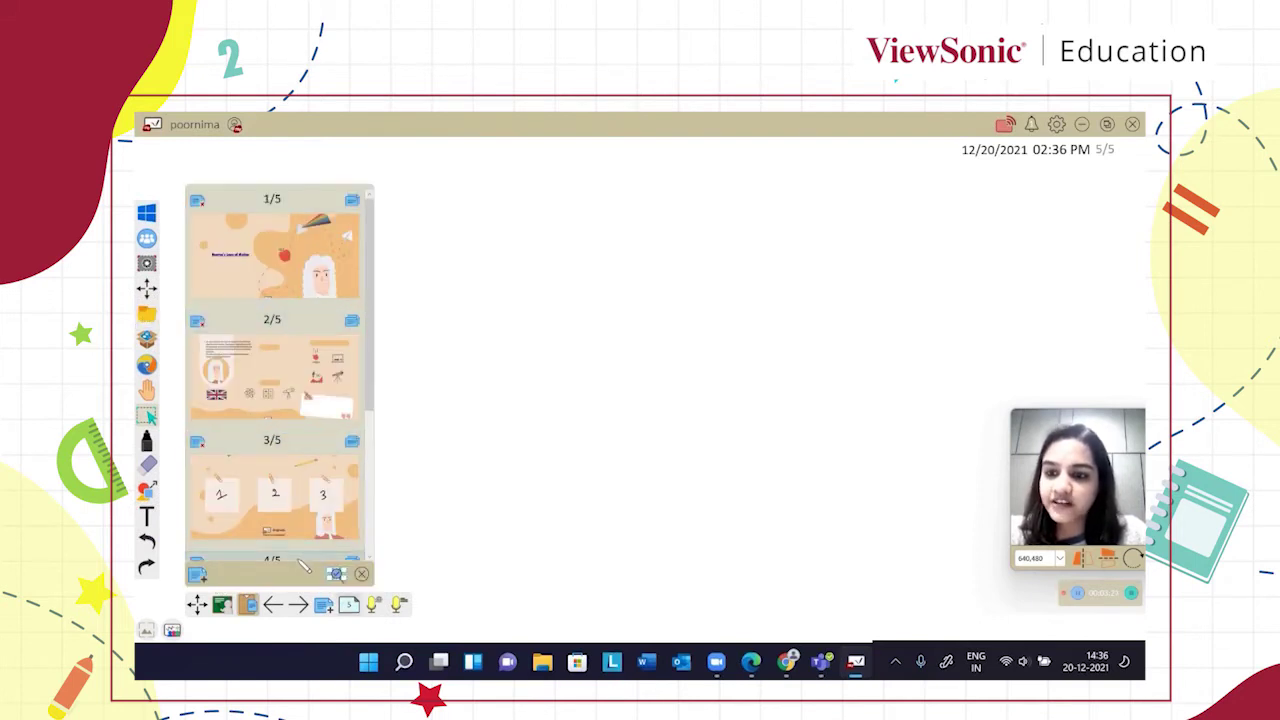
pyautogui.scroll(-3, 279, 385)
pyautogui.click(279, 385)
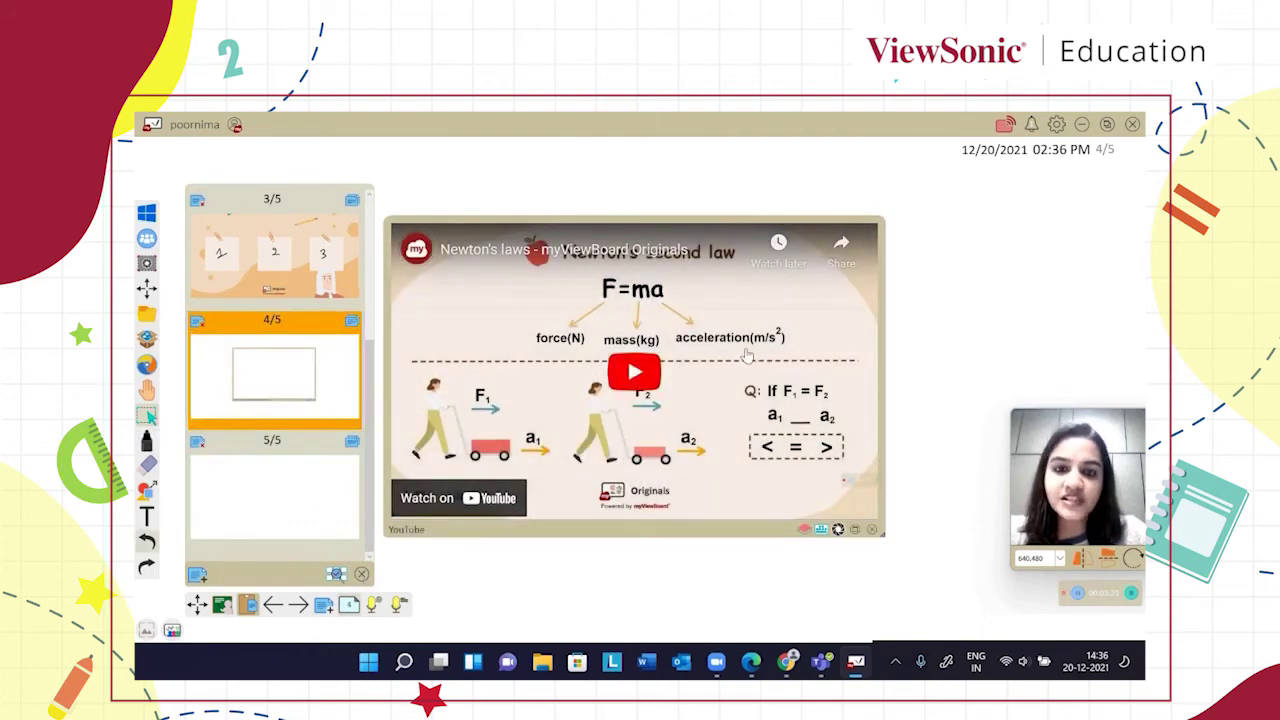
# Close the page overview, play the embedded video from Newton's second law, and pause it at 0:25
pyautogui.click(582, 562)
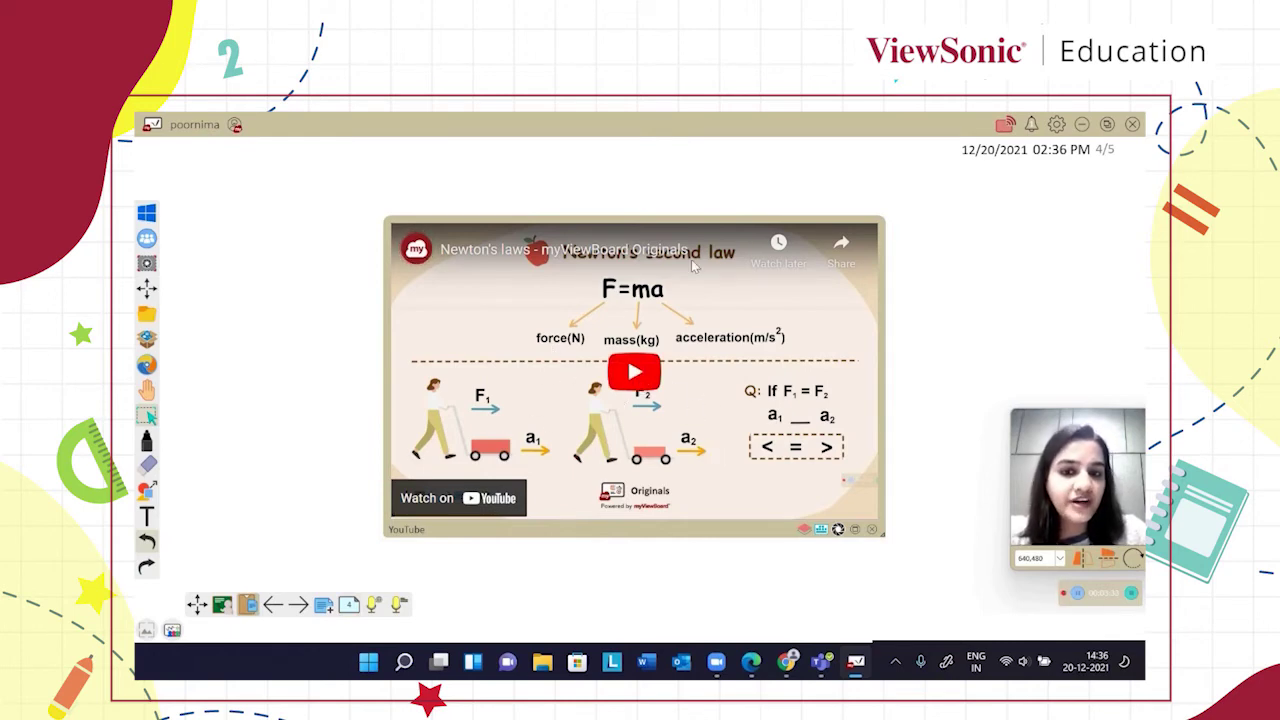
pyautogui.click(634, 372)
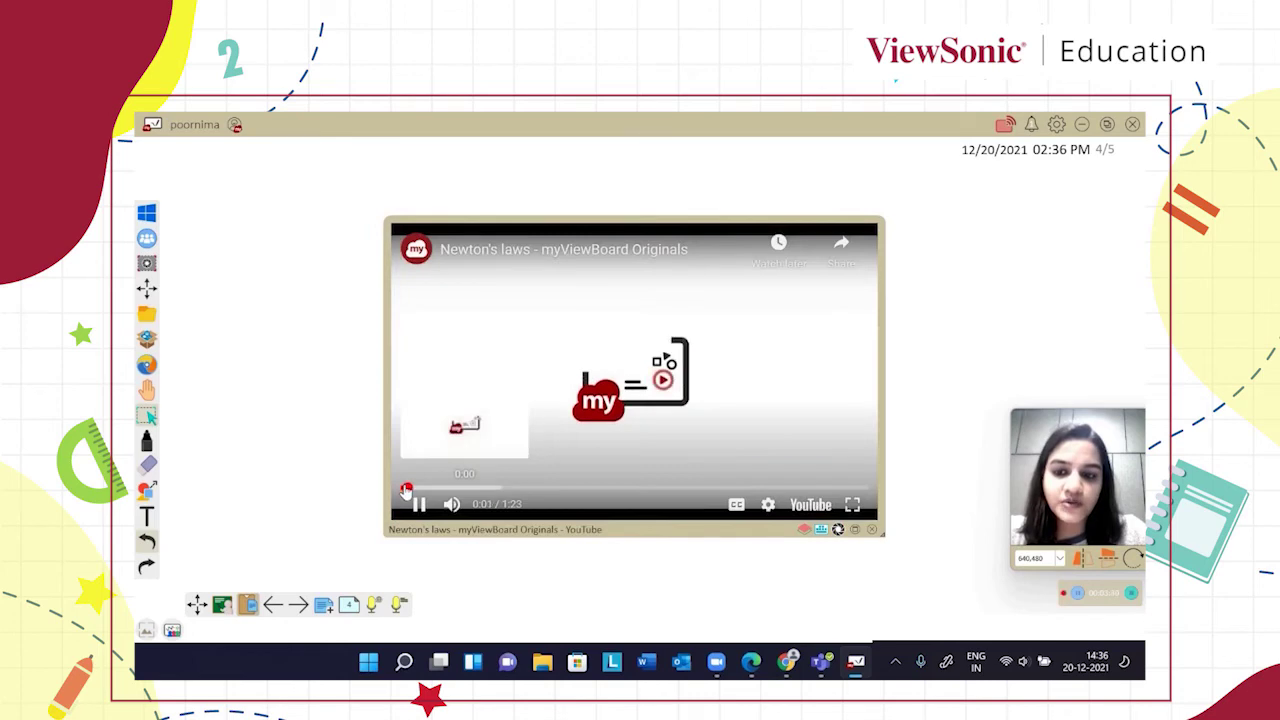
pyautogui.moveTo(405, 488); pyautogui.dragTo(543, 487)
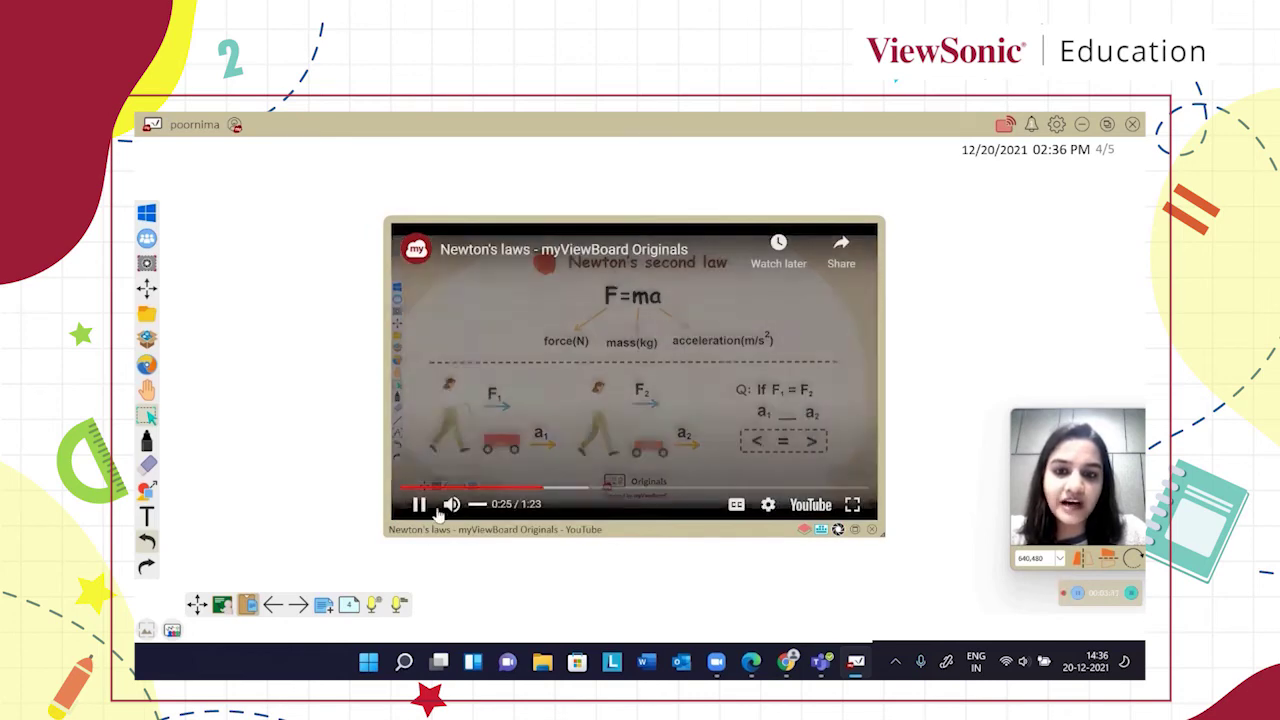
pyautogui.click(418, 510)
pyautogui.click(845, 363)
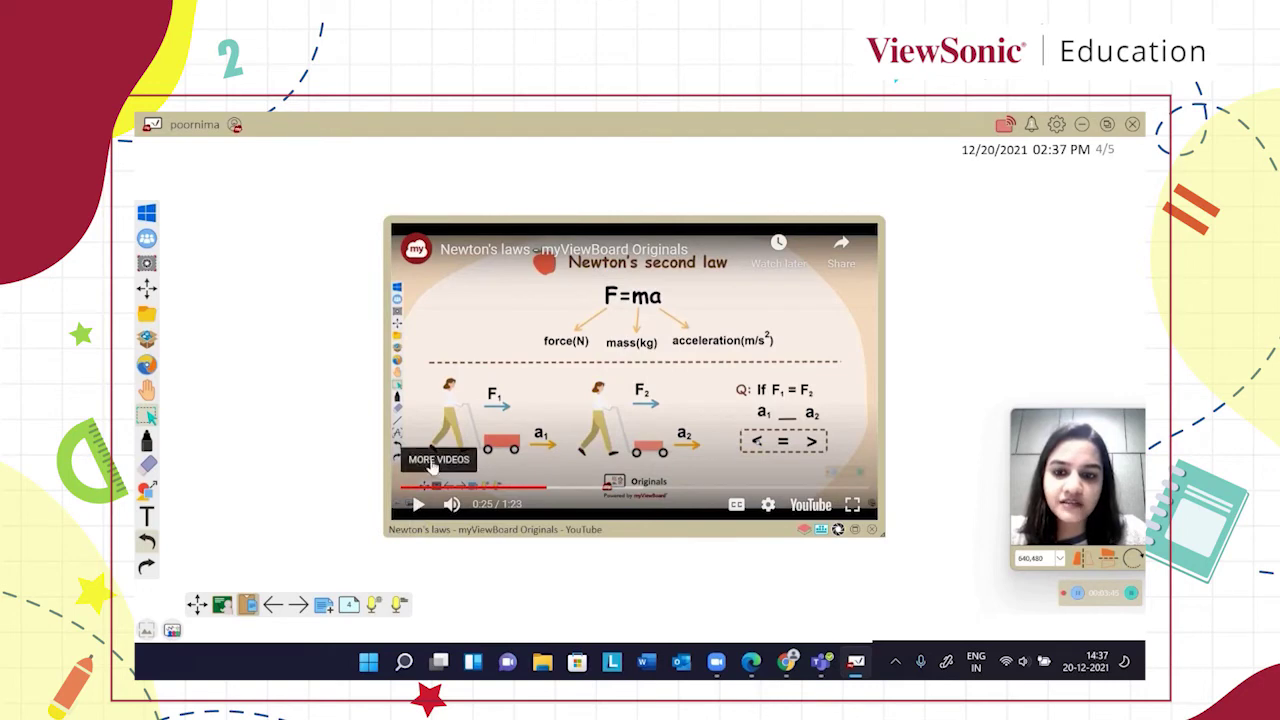
# Resume the video, capture the answered F1 = F2 question frame onto the page, and pause the video at 0:31
pyautogui.click(418, 504)
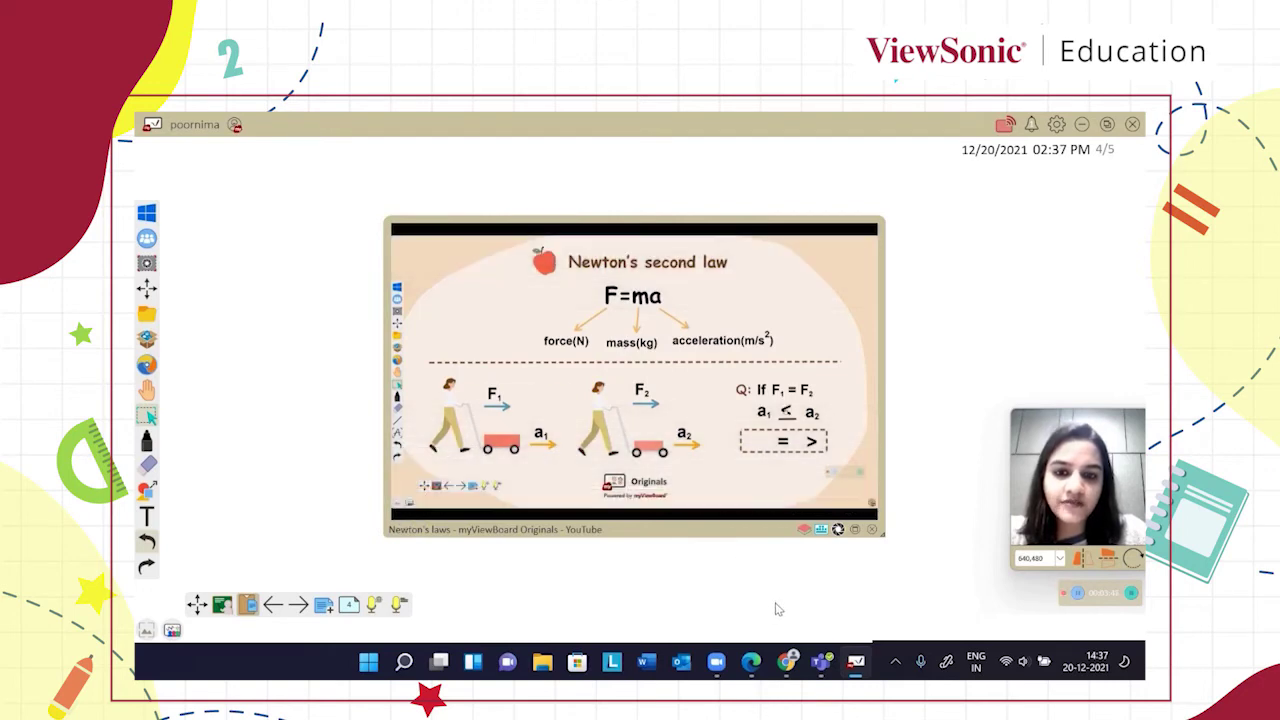
pyautogui.click(838, 530)
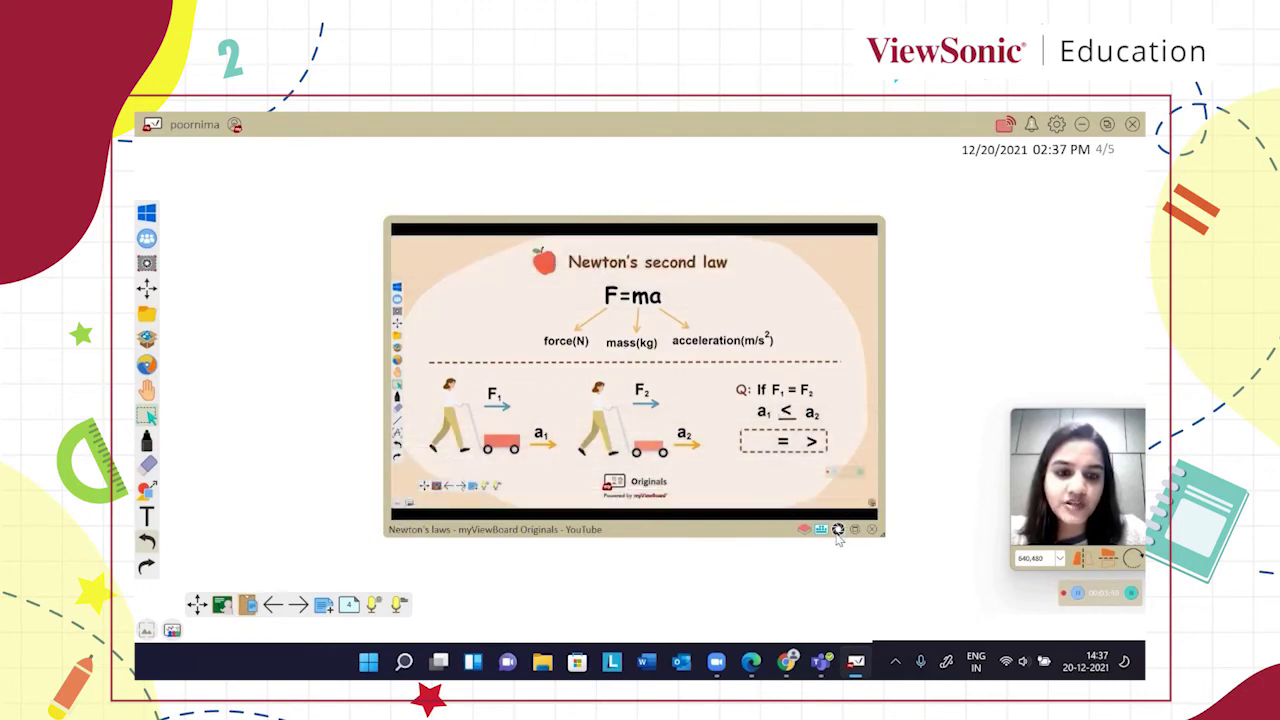
pyautogui.click(418, 504)
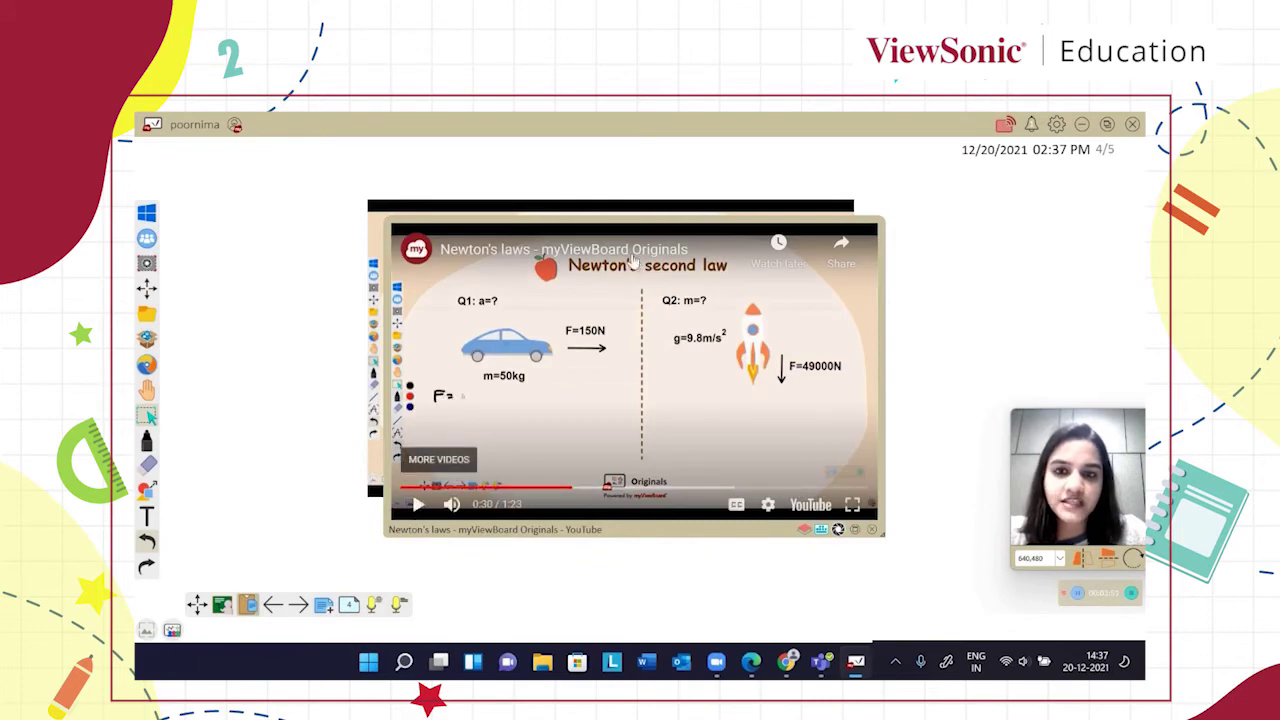
pyautogui.click(623, 313)
pyautogui.click(635, 300)
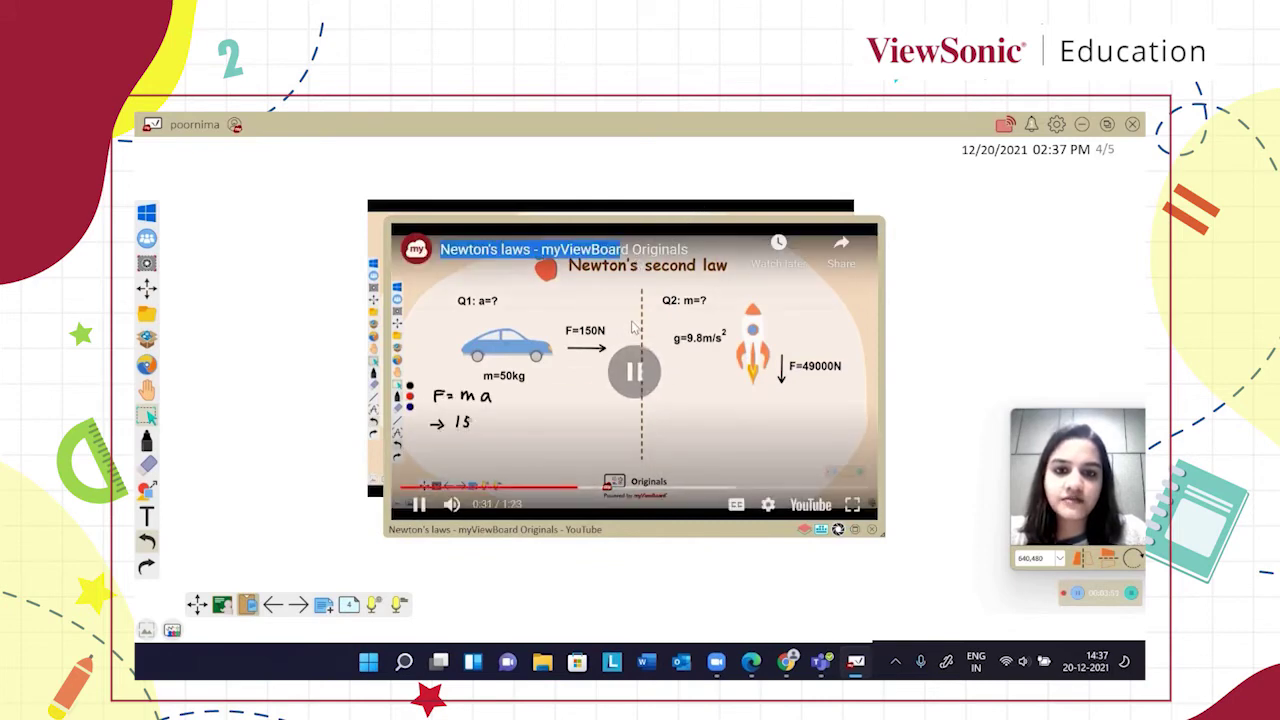
# Shrink the captured frame and place it on the left half of the page, with the video player beside it on the right
pyautogui.moveTo(640, 222); pyautogui.dragTo(418, 160)
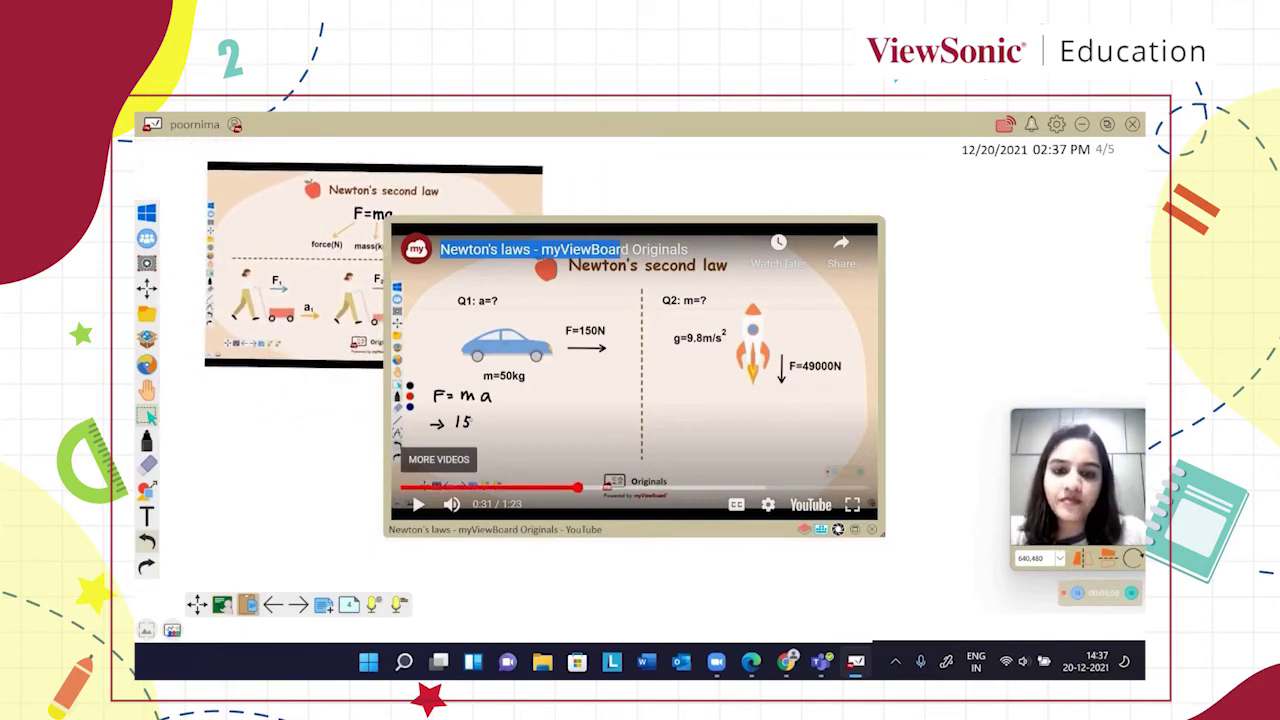
pyautogui.moveTo(546, 526); pyautogui.dragTo(750, 438)
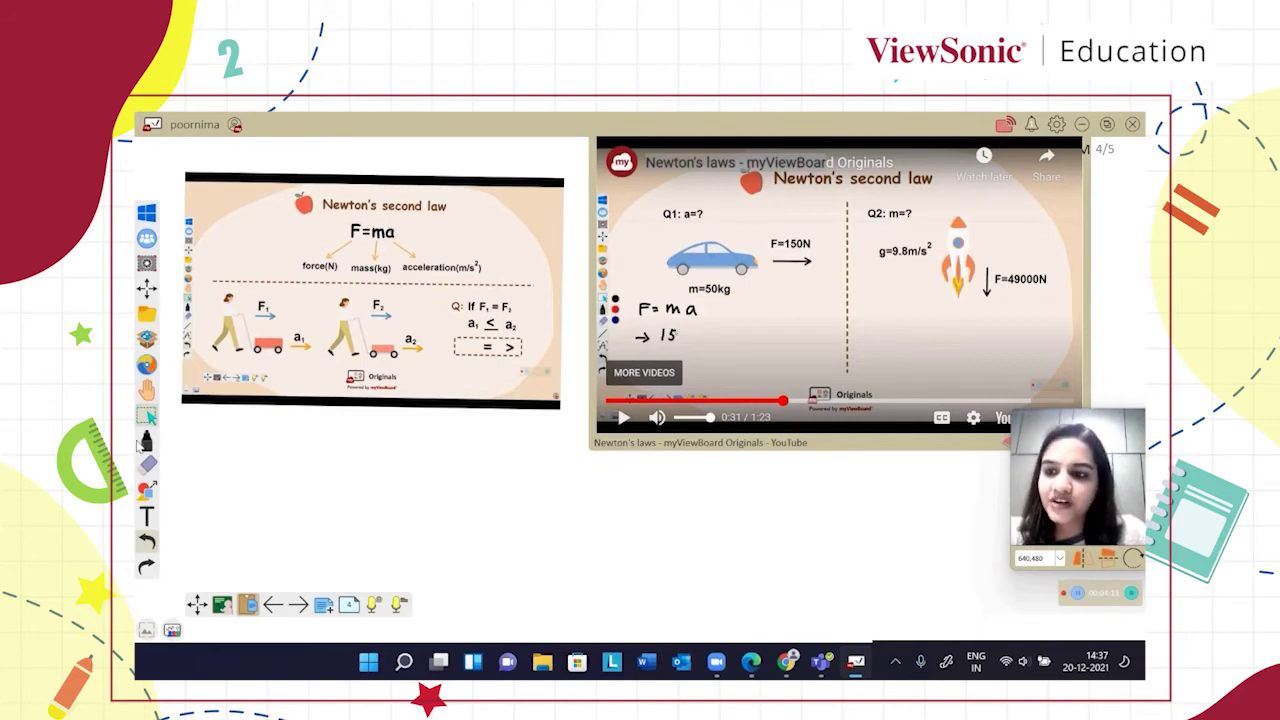
# Draw two black check marks with the pen over the upper-left corner of the captured frame
pyautogui.click(146, 441)
pyautogui.moveTo(188, 204)
pyautogui.mouseDown()
pyautogui.moveTo(293, 186)
pyautogui.moveTo(214, 223)
pyautogui.moveTo(190, 200)
pyautogui.moveTo(192, 218)
pyautogui.moveTo(287, 177)
pyautogui.moveTo(218, 217)
pyautogui.mouseUp()
pyautogui.click(148, 463)
pyautogui.click(146, 443)
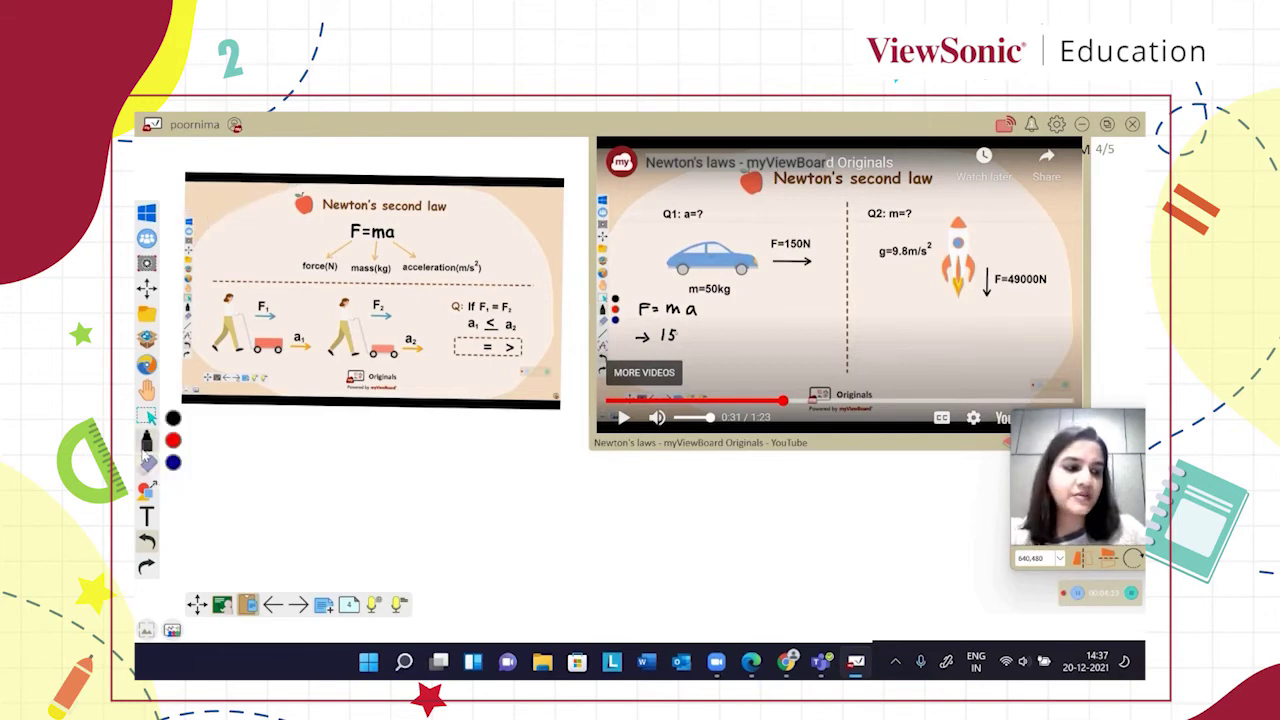
pyautogui.moveTo(188, 193)
pyautogui.mouseDown()
pyautogui.moveTo(200, 208)
pyautogui.moveTo(224, 160)
pyautogui.mouseUp()
pyautogui.moveTo(189, 213); pyautogui.dragTo(250, 160)
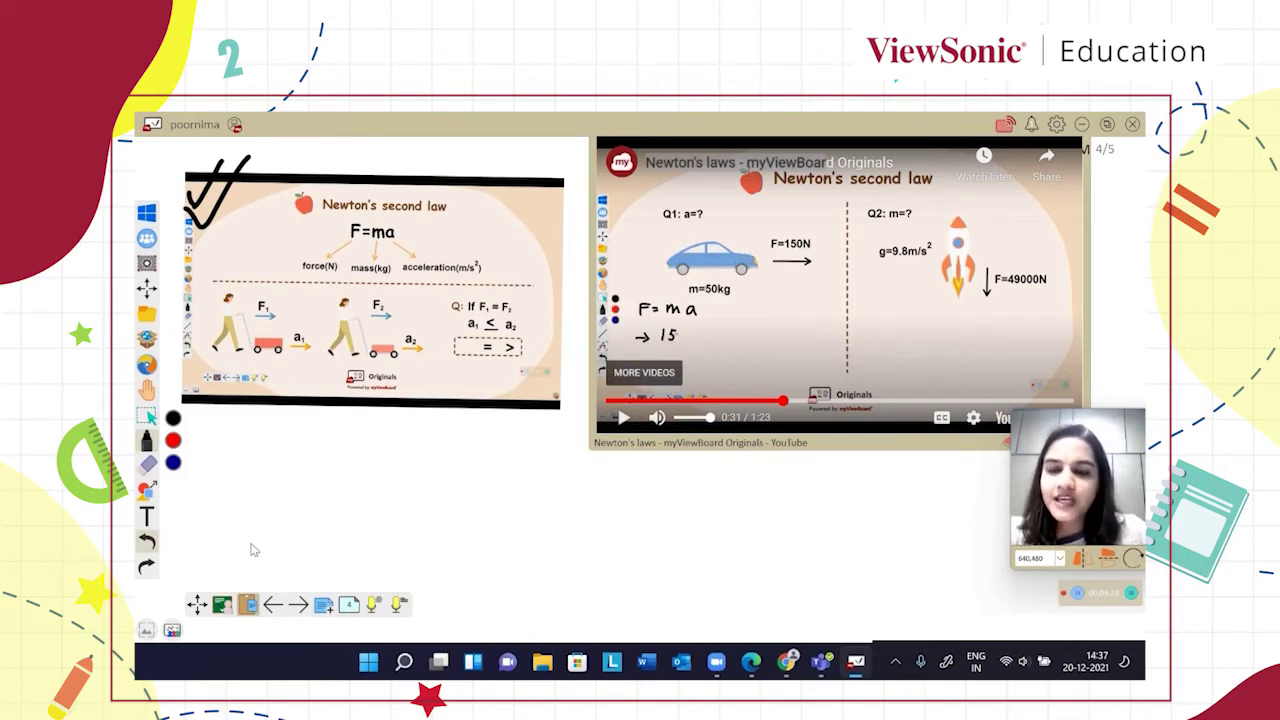
# Switch to the blank page 5 through the page overview and close the overview
pyautogui.click(349, 606)
pyautogui.click(320, 545)
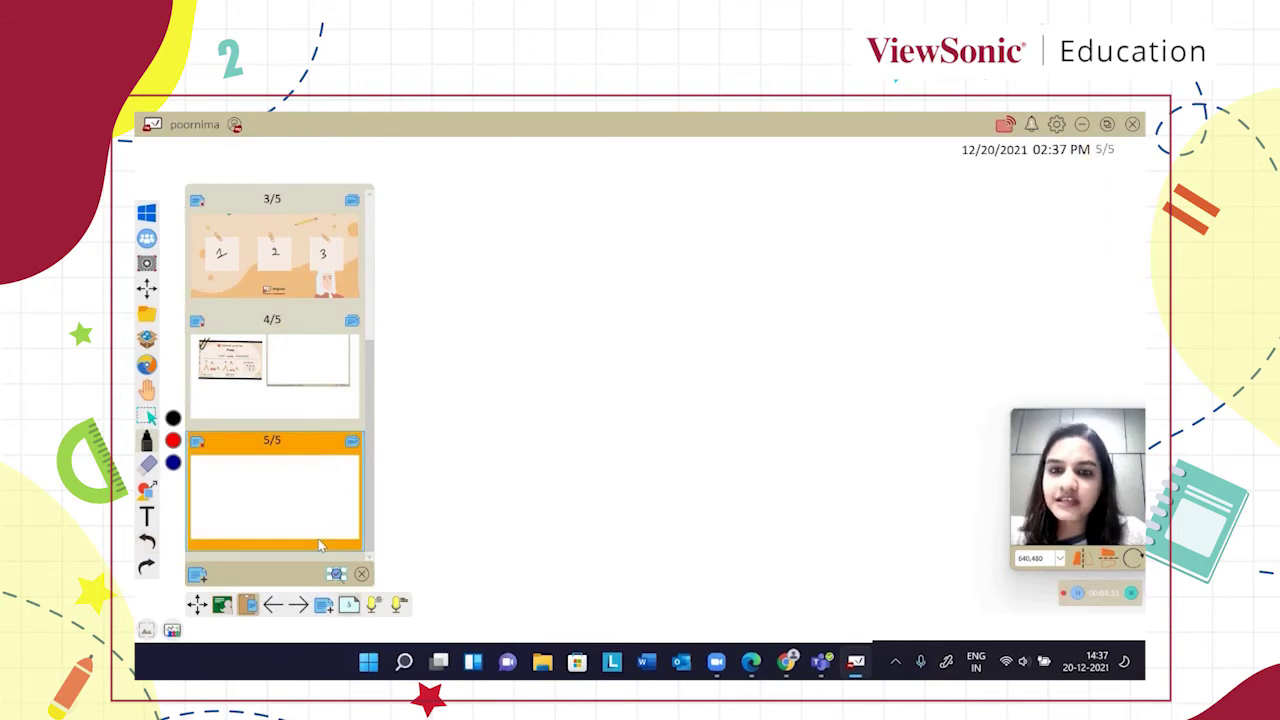
pyautogui.click(361, 576)
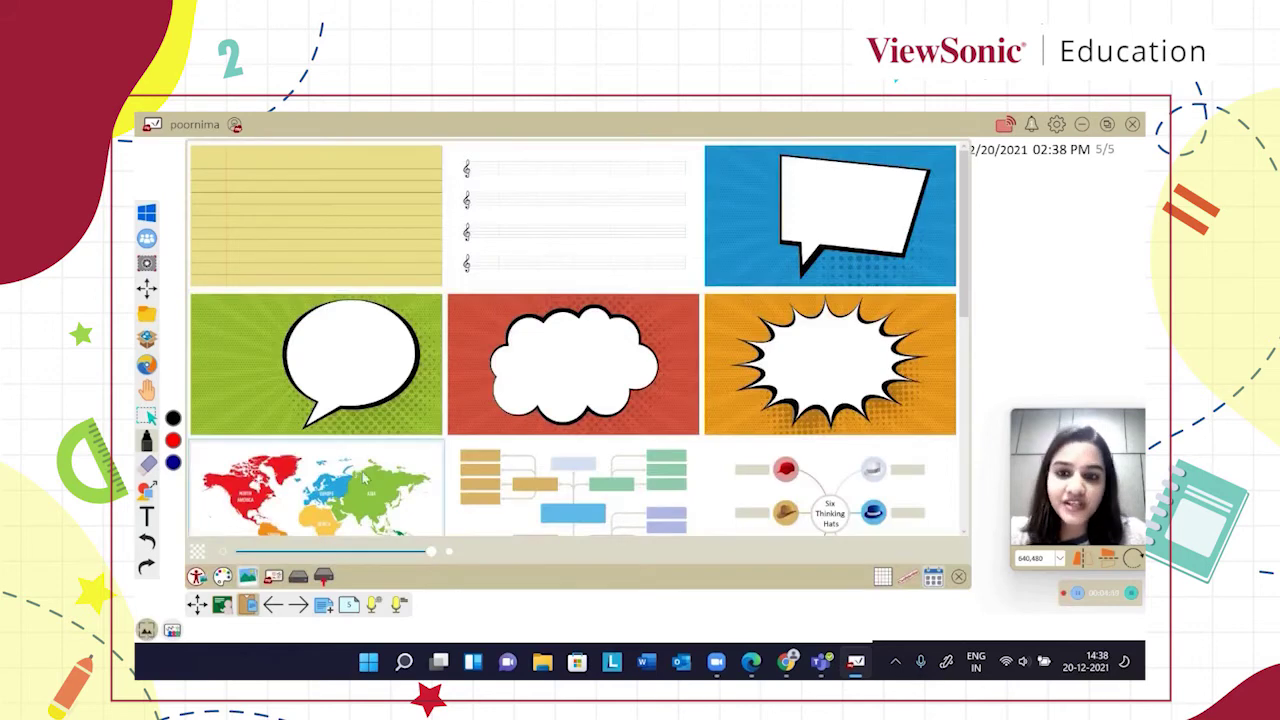
# Apply the Originals Science background "States of Matter" with the Solid, Liquid and Gas boxes to page 5 only
pyautogui.scroll(-5, 423, 423)
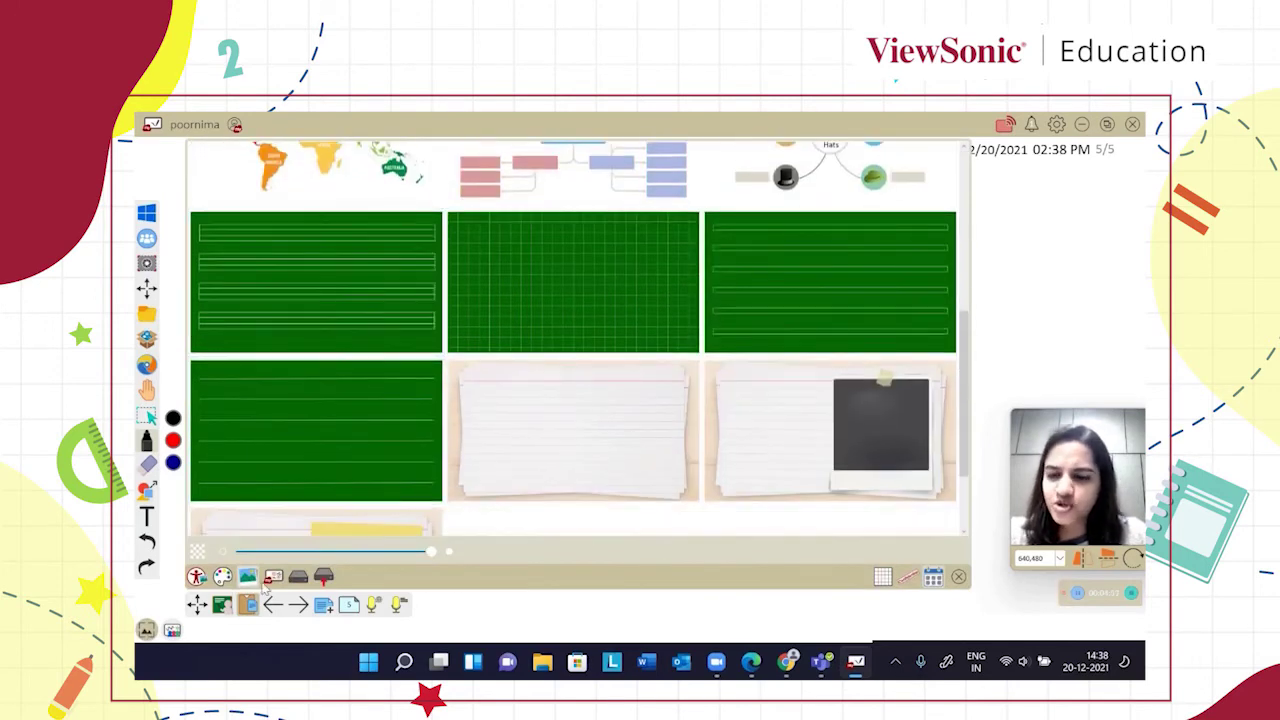
pyautogui.scroll(-3, 531, 356)
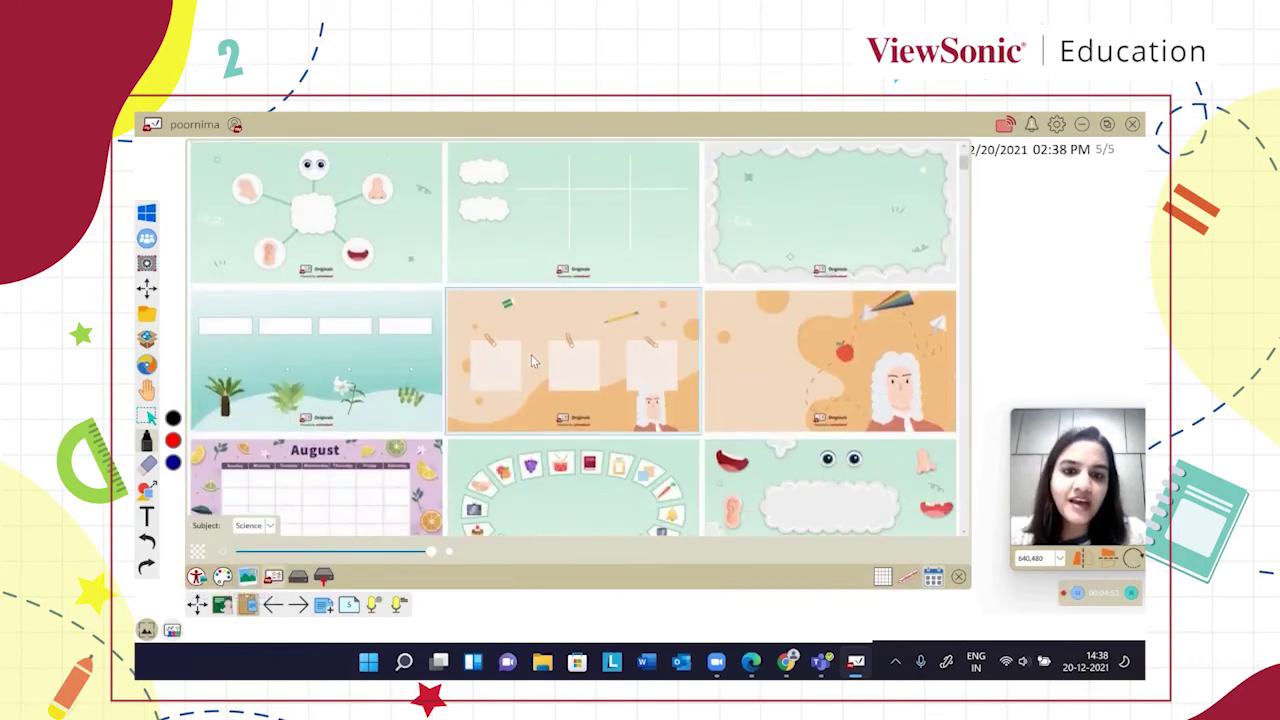
pyautogui.scroll(-10, 531, 361)
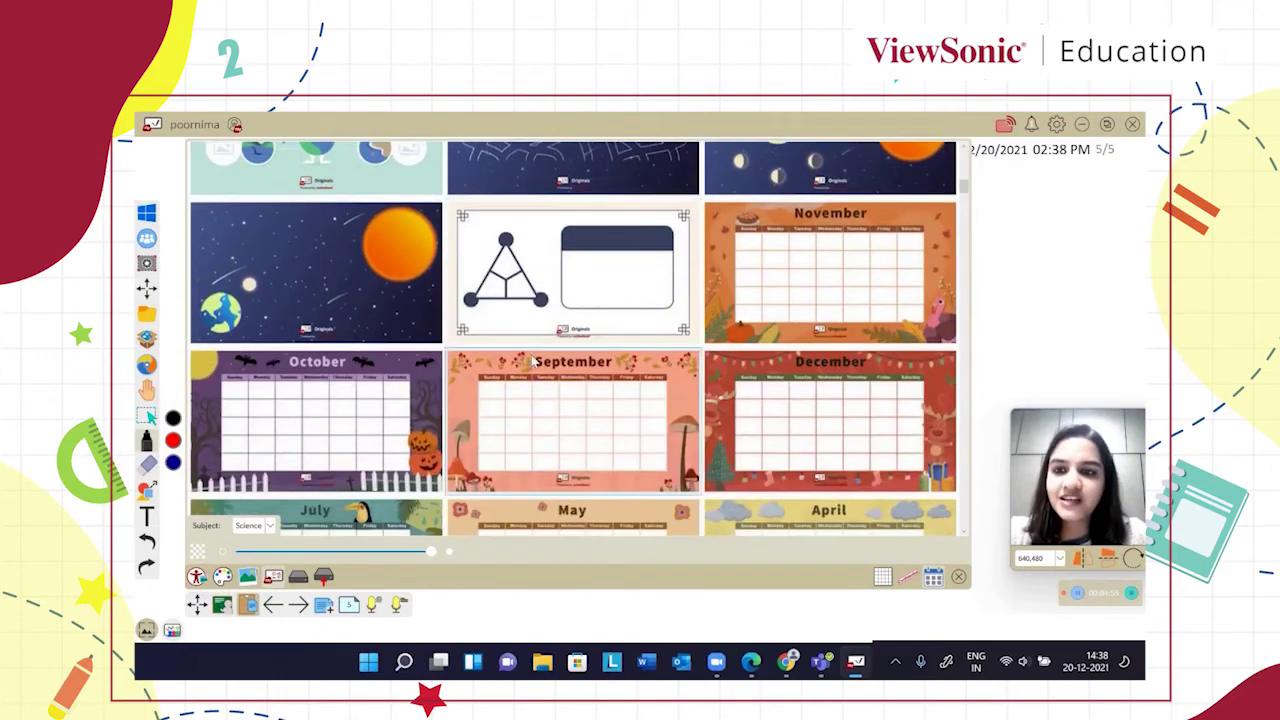
pyautogui.scroll(-10, 533, 362)
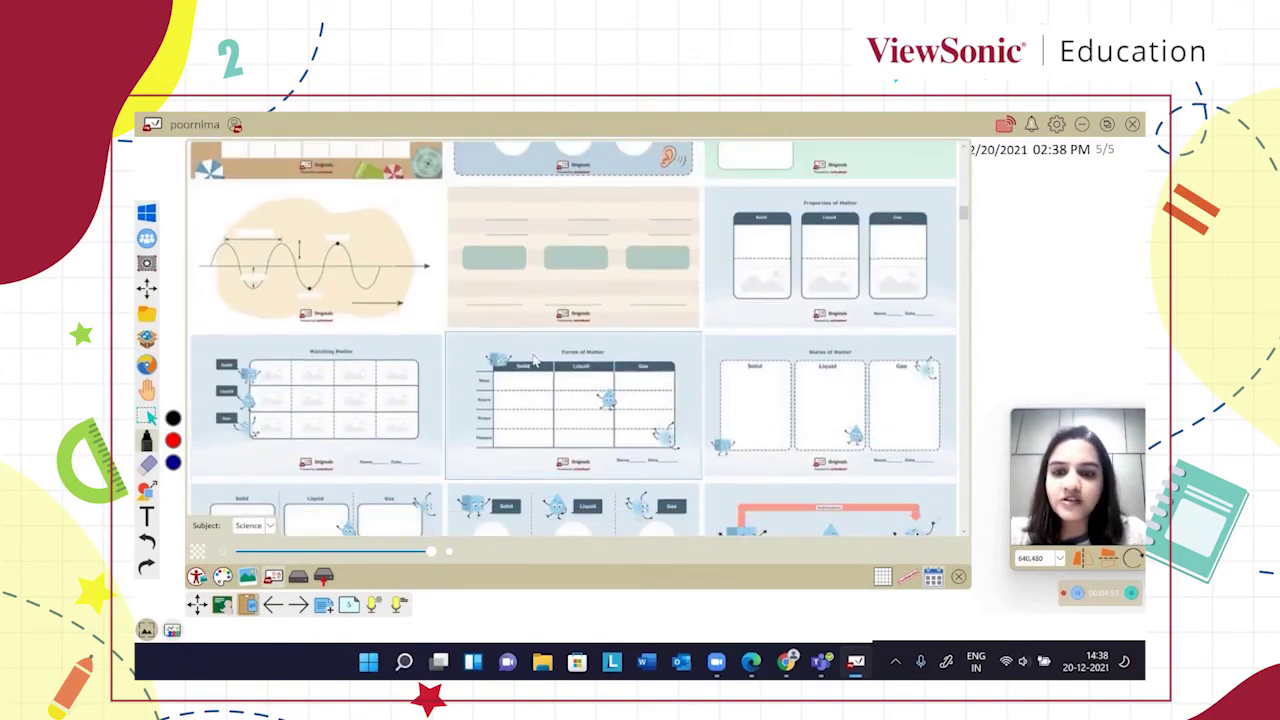
pyautogui.scroll(-3, 560, 362)
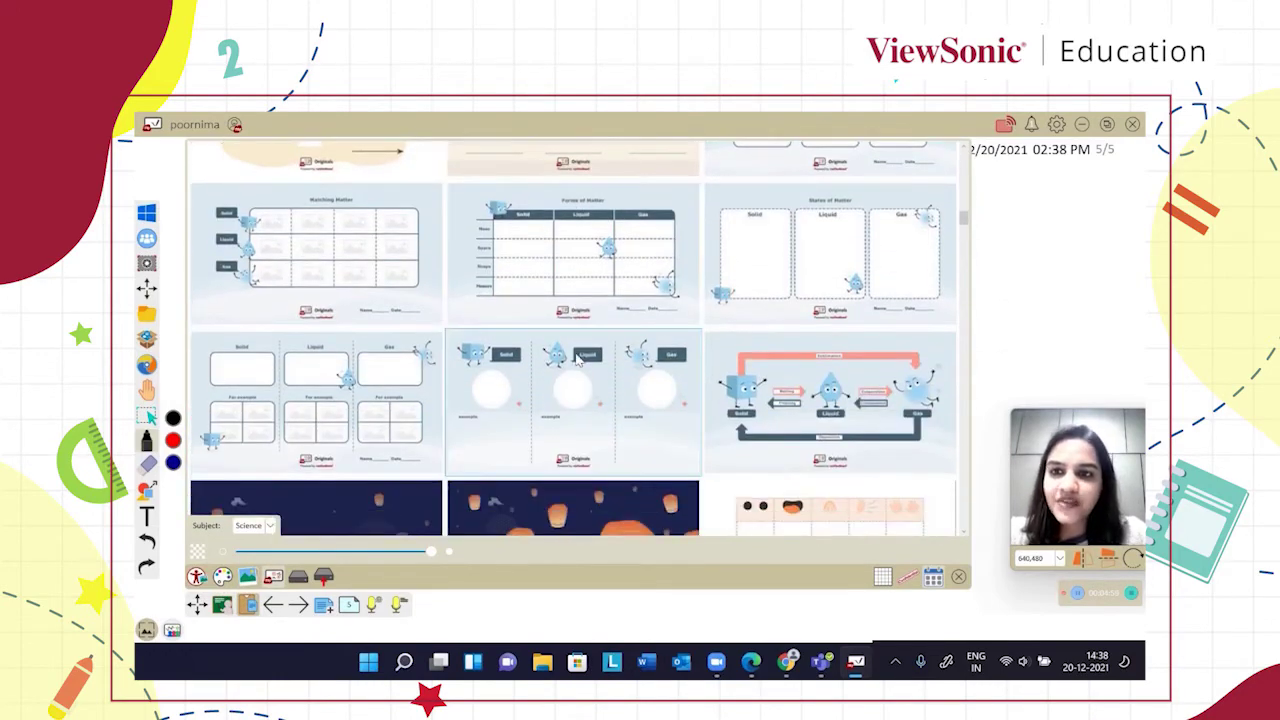
pyautogui.scroll(2, 577, 360)
pyautogui.scroll(2, 567, 378)
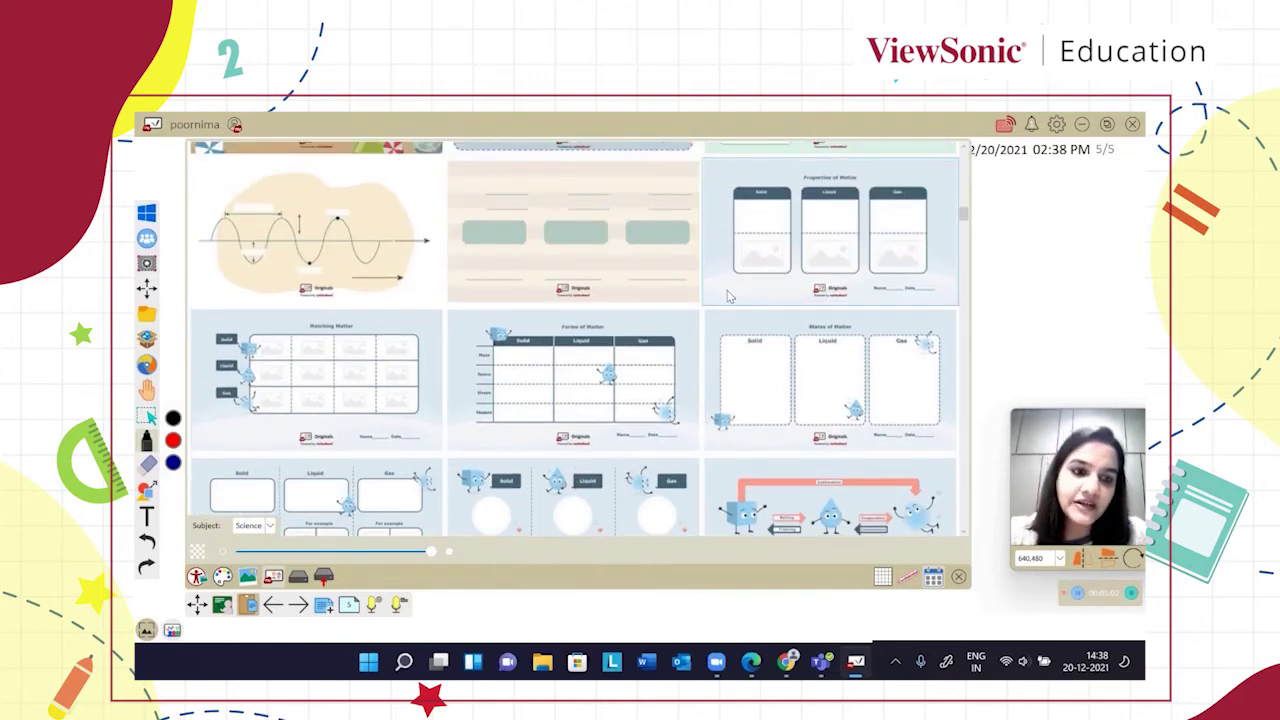
pyautogui.click(832, 388)
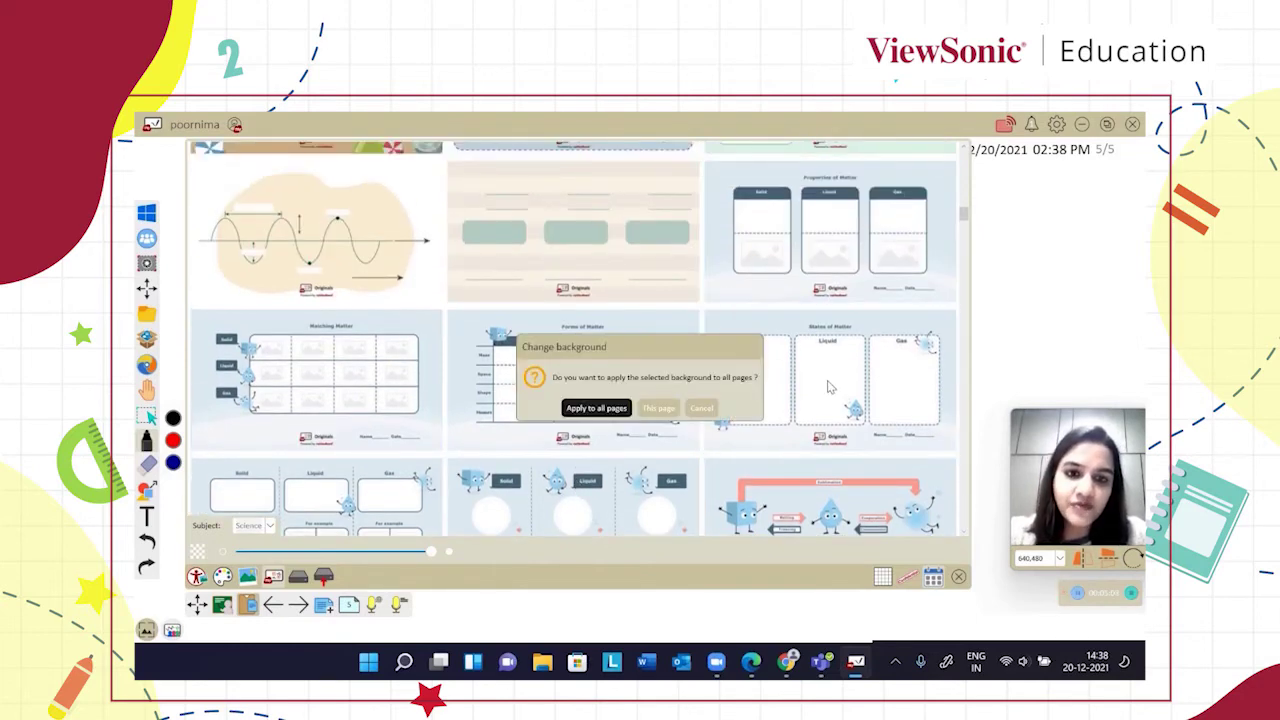
pyautogui.click(658, 410)
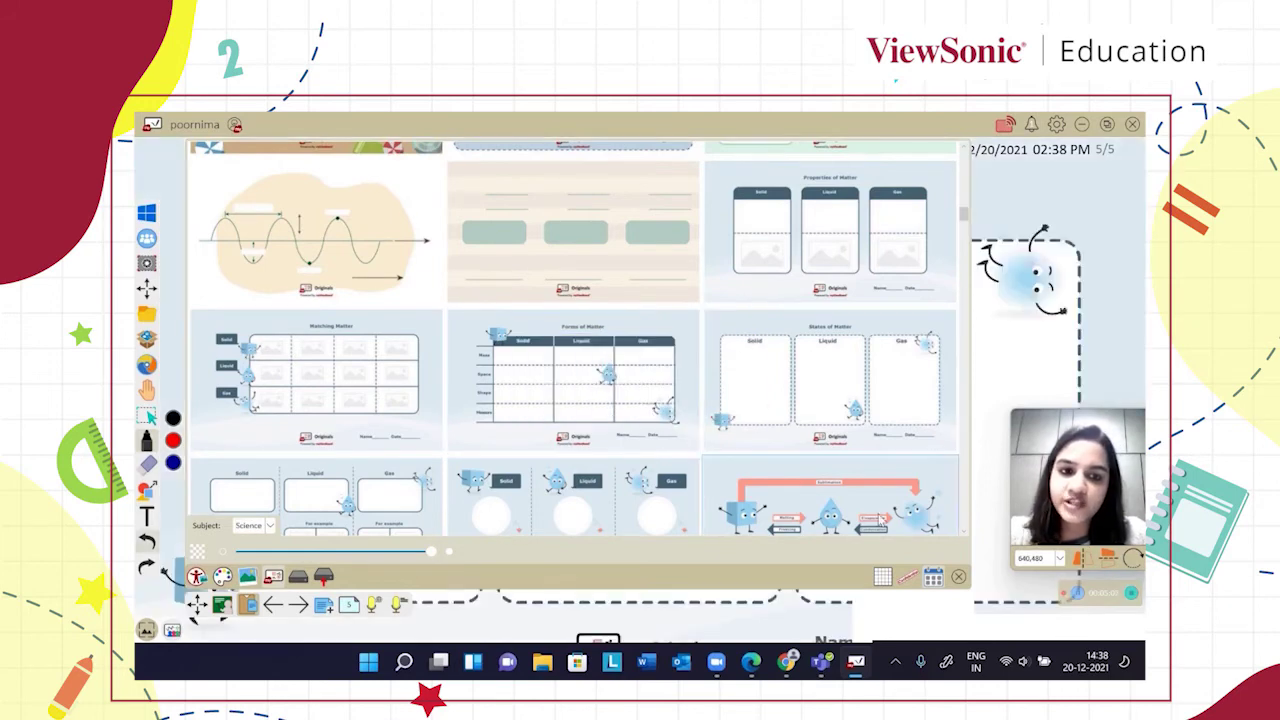
pyautogui.click(958, 577)
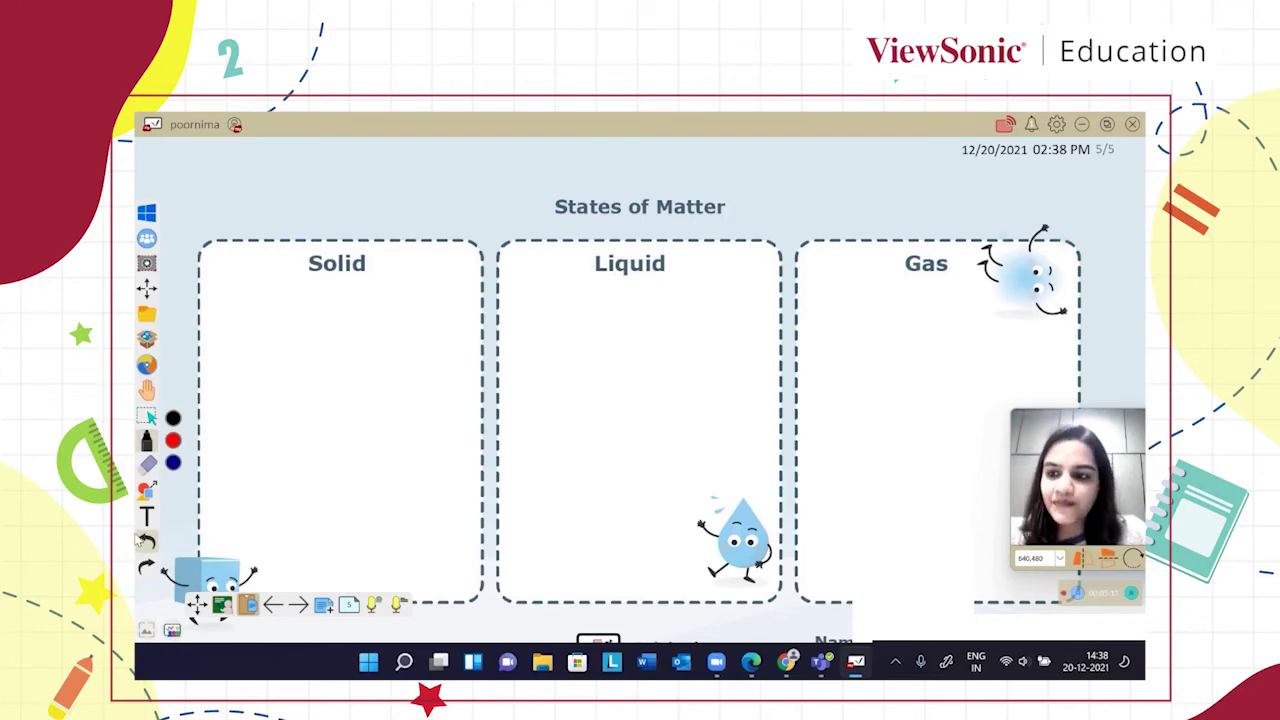
pyautogui.click(146, 516)
pyautogui.click(278, 352)
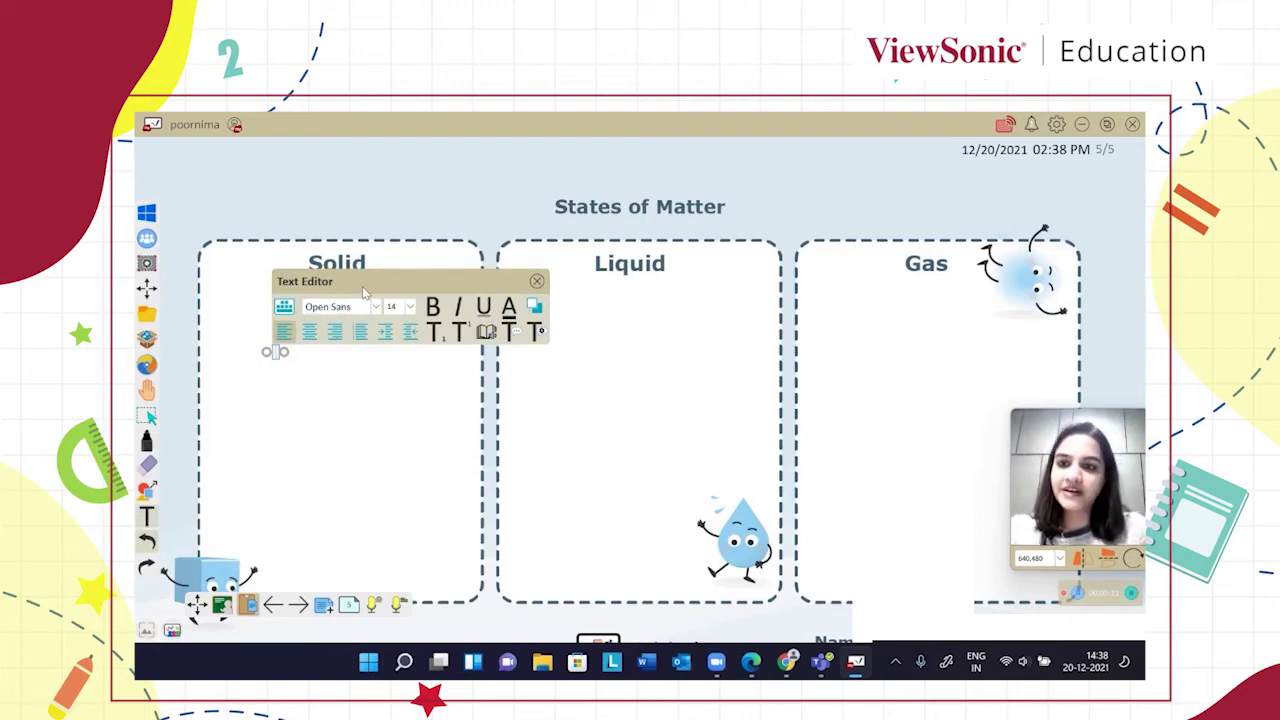
pyautogui.moveTo(365, 291); pyautogui.dragTo(314, 279)
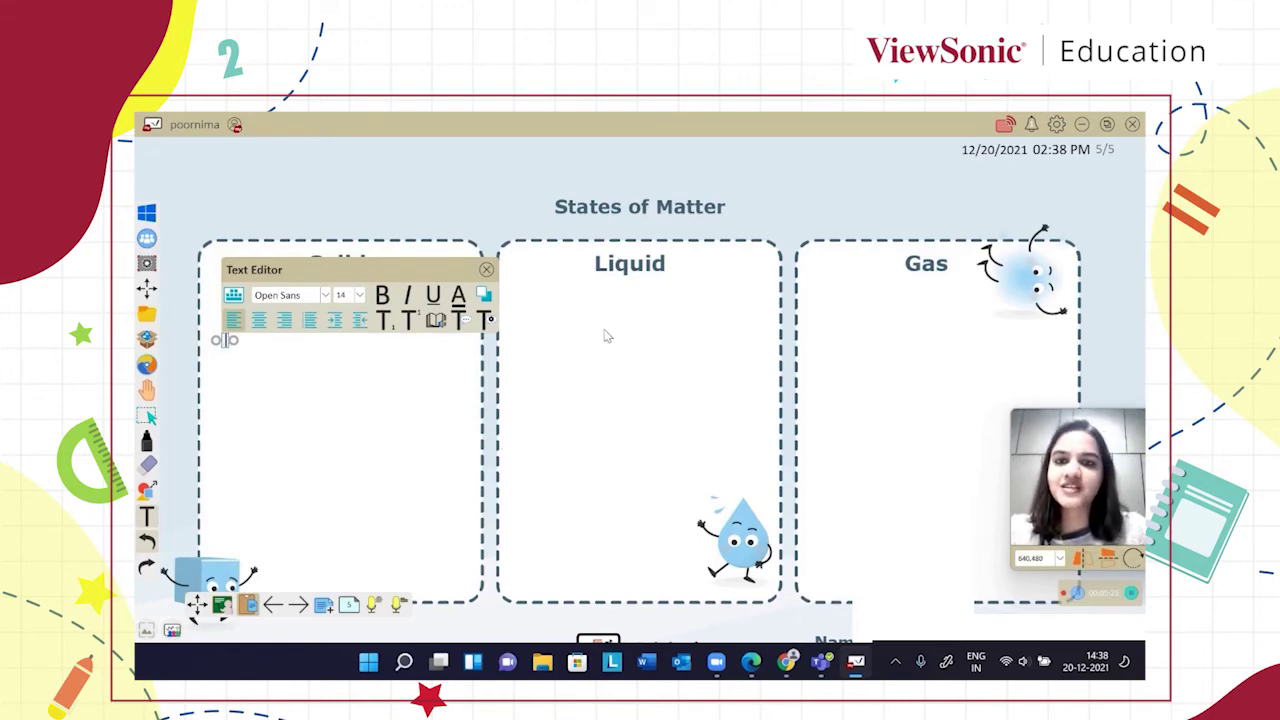
pyautogui.click(486, 270)
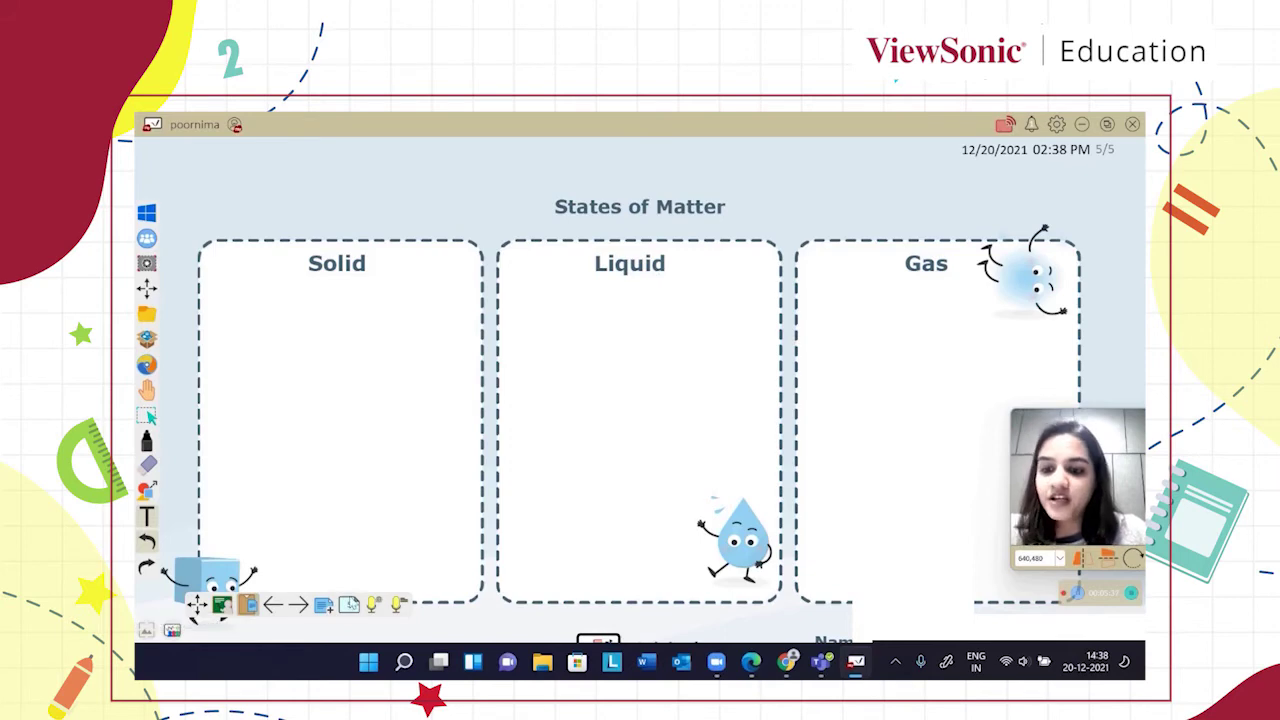
# Add a sixth page and apply the Originals Science background with four corked test tubes to this page only
pyautogui.click(324, 607)
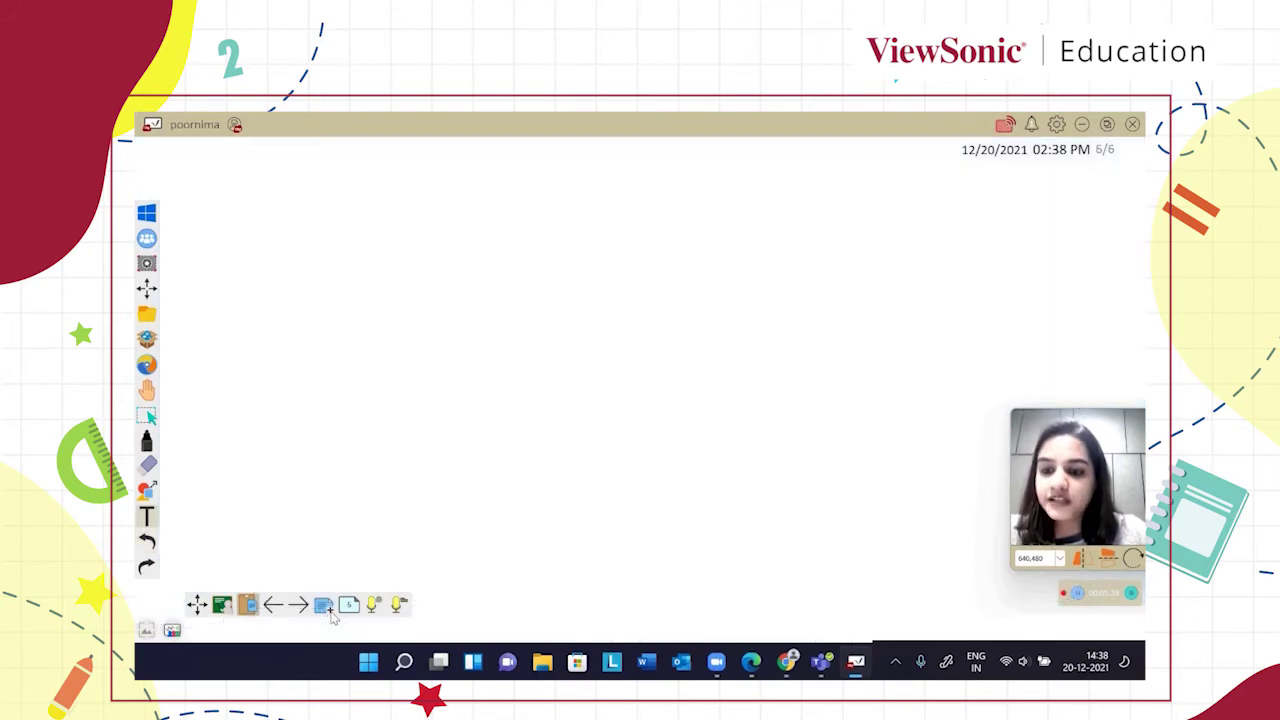
pyautogui.click(147, 632)
pyautogui.scroll(-3, 302, 579)
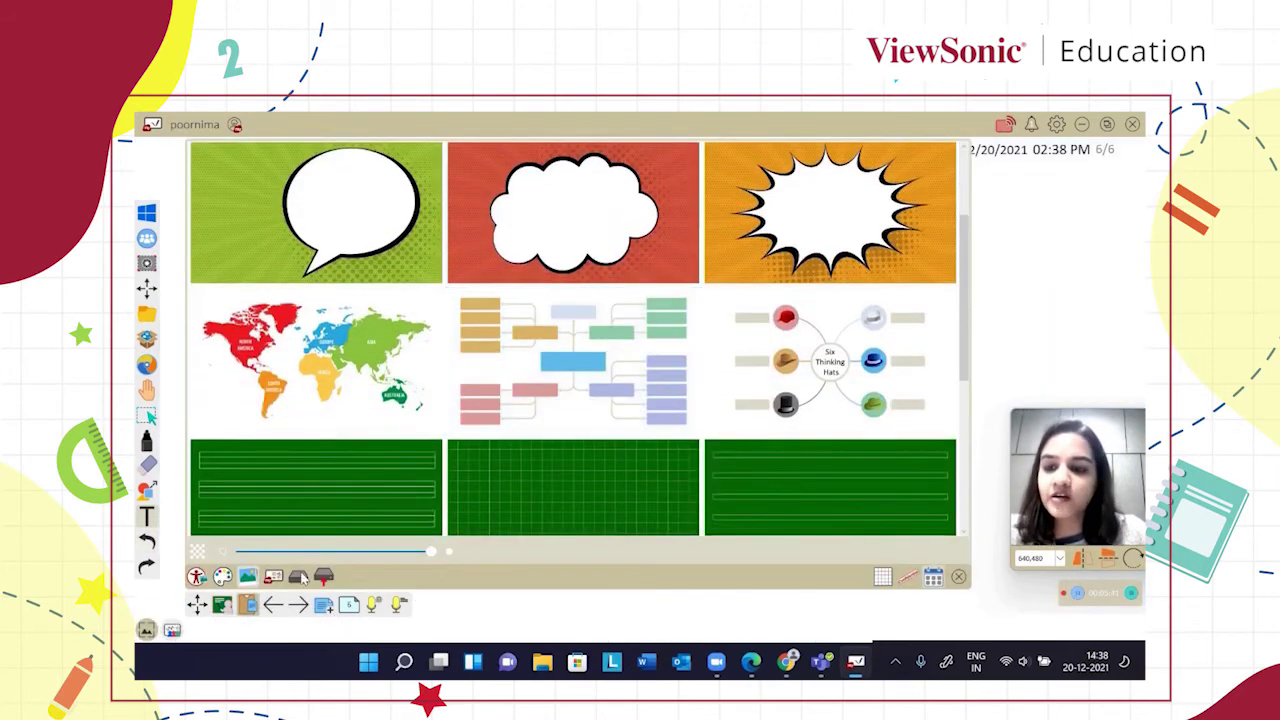
pyautogui.scroll(-10, 538, 345)
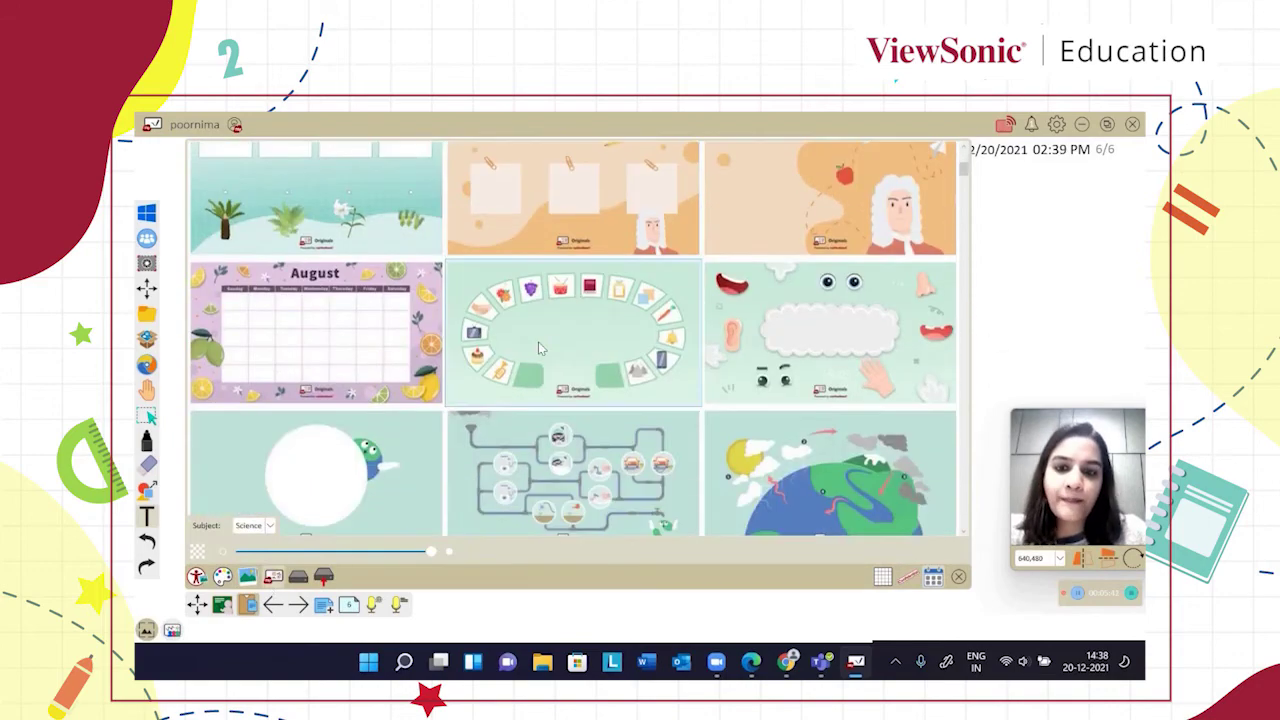
pyautogui.scroll(-12, 538, 345)
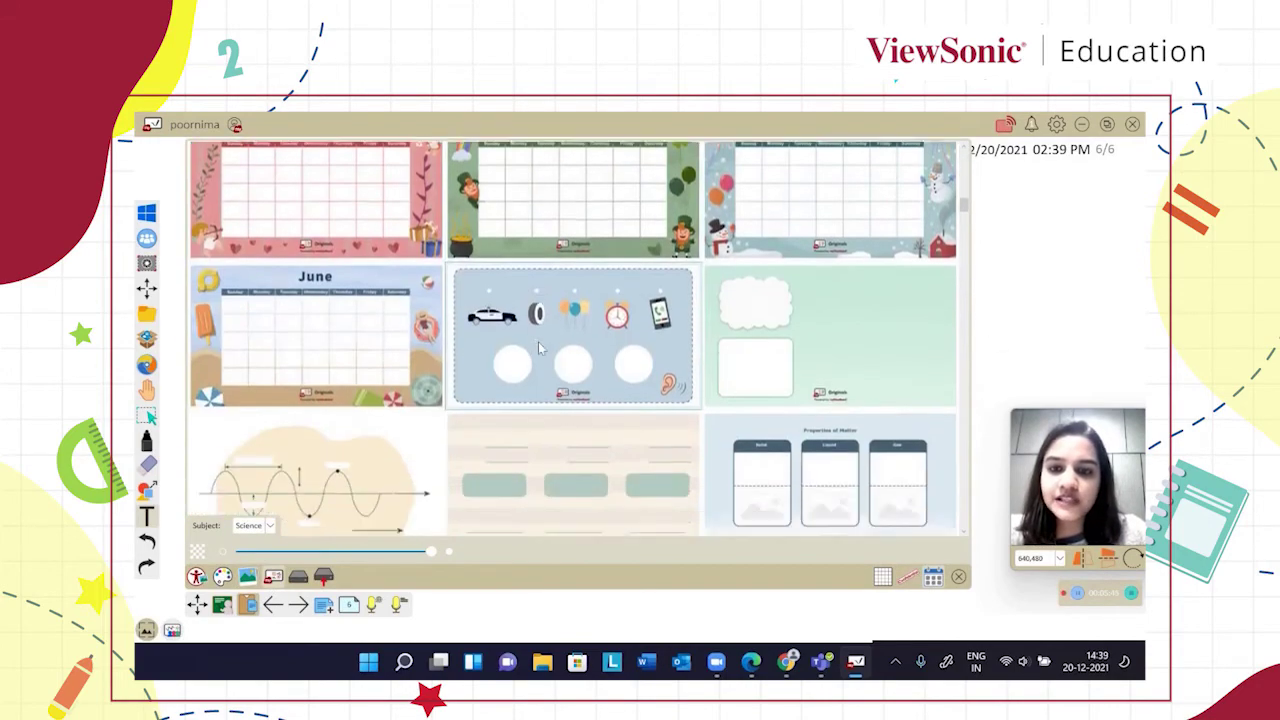
pyautogui.scroll(-12, 538, 345)
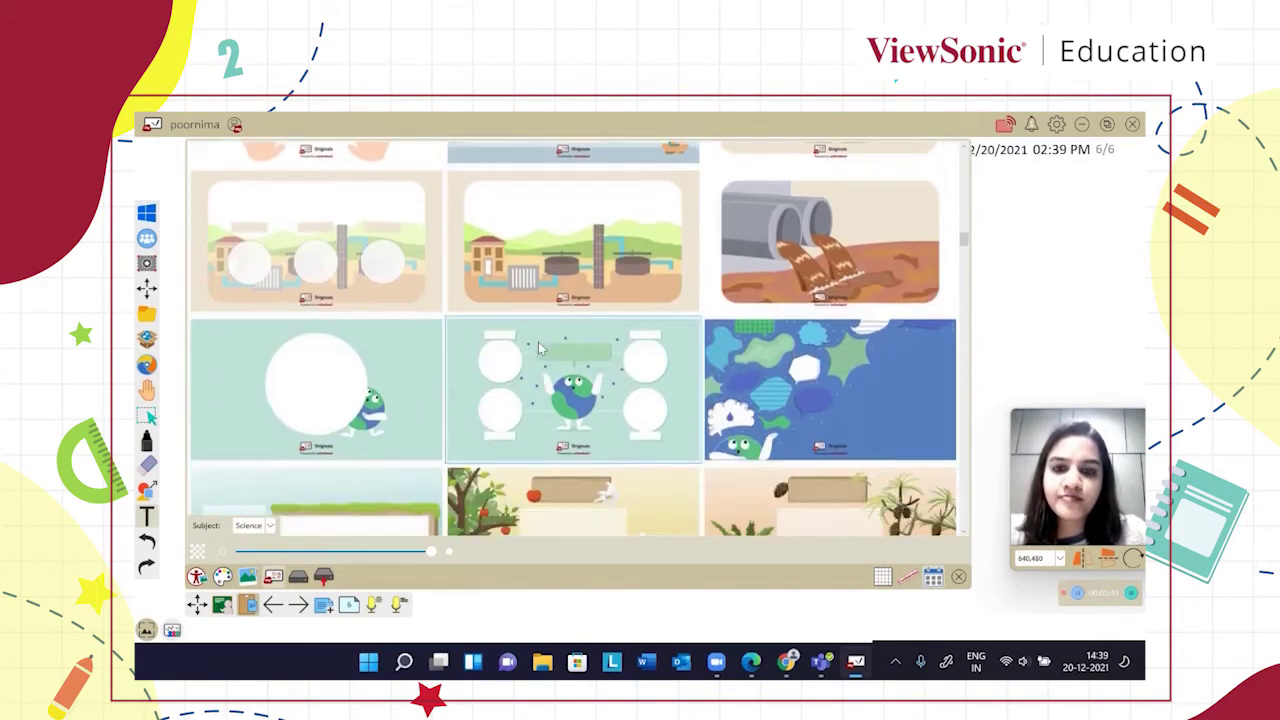
pyautogui.scroll(-3, 538, 347)
pyautogui.scroll(-3, 538, 341)
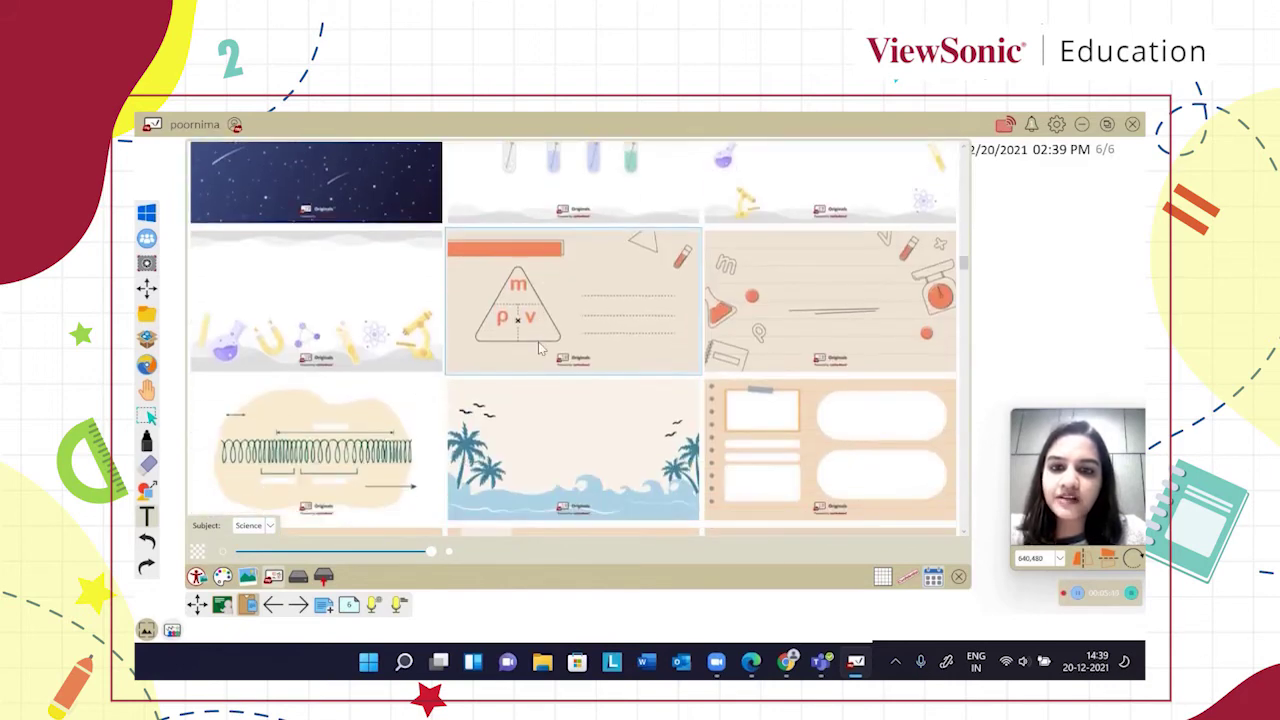
pyautogui.scroll(2, 538, 345)
pyautogui.scroll(1, 538, 347)
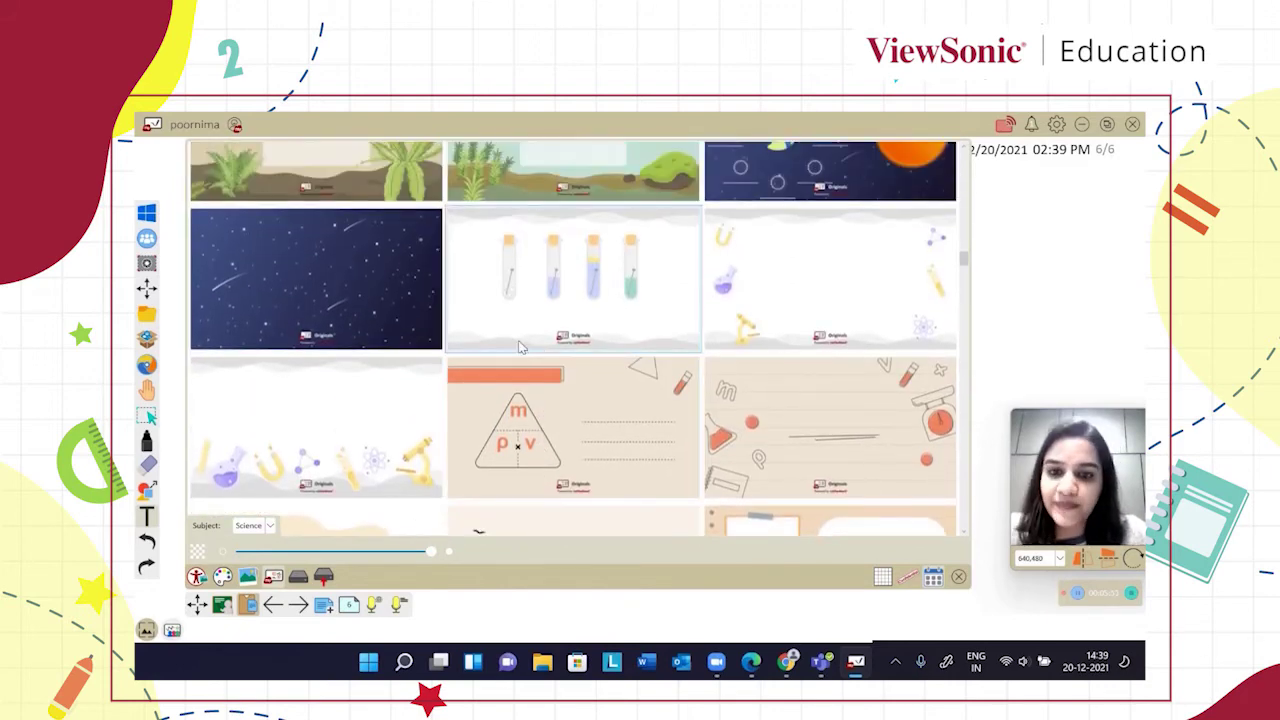
pyautogui.click(575, 307)
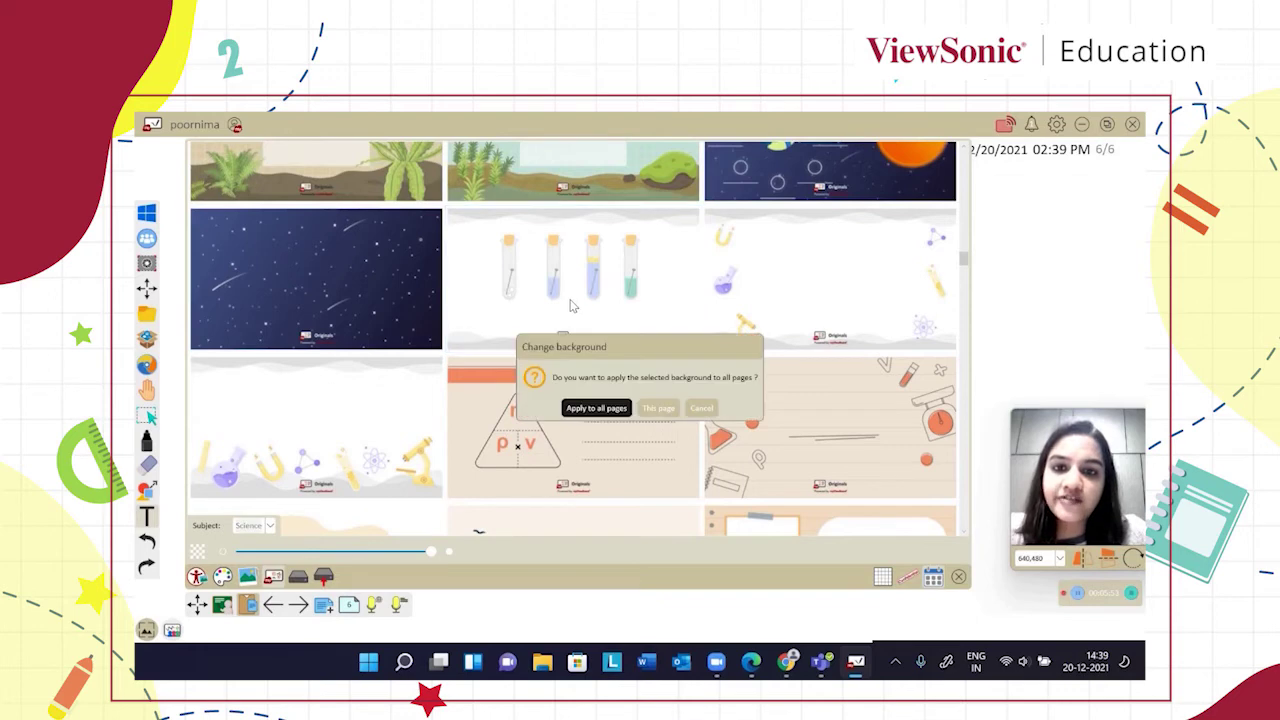
pyautogui.click(648, 414)
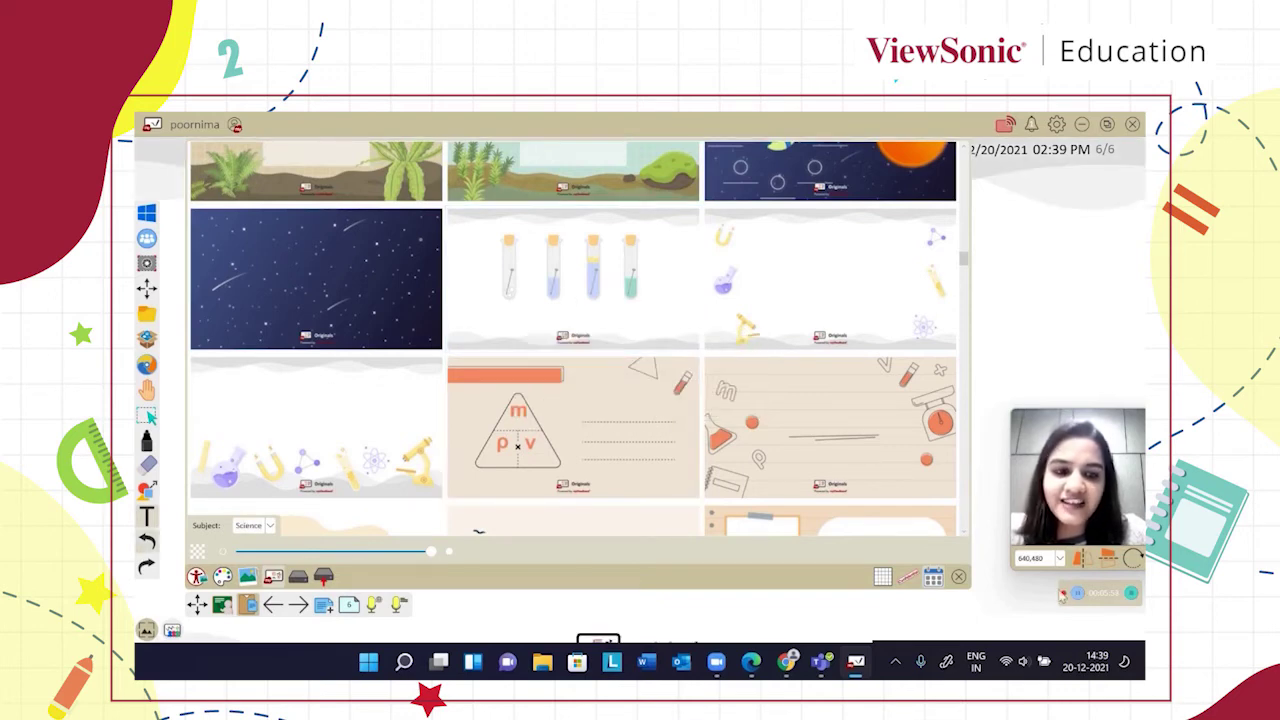
# Close the background gallery and add the title "Rusting of Iron" above the first test tube on page 6
pyautogui.click(959, 577)
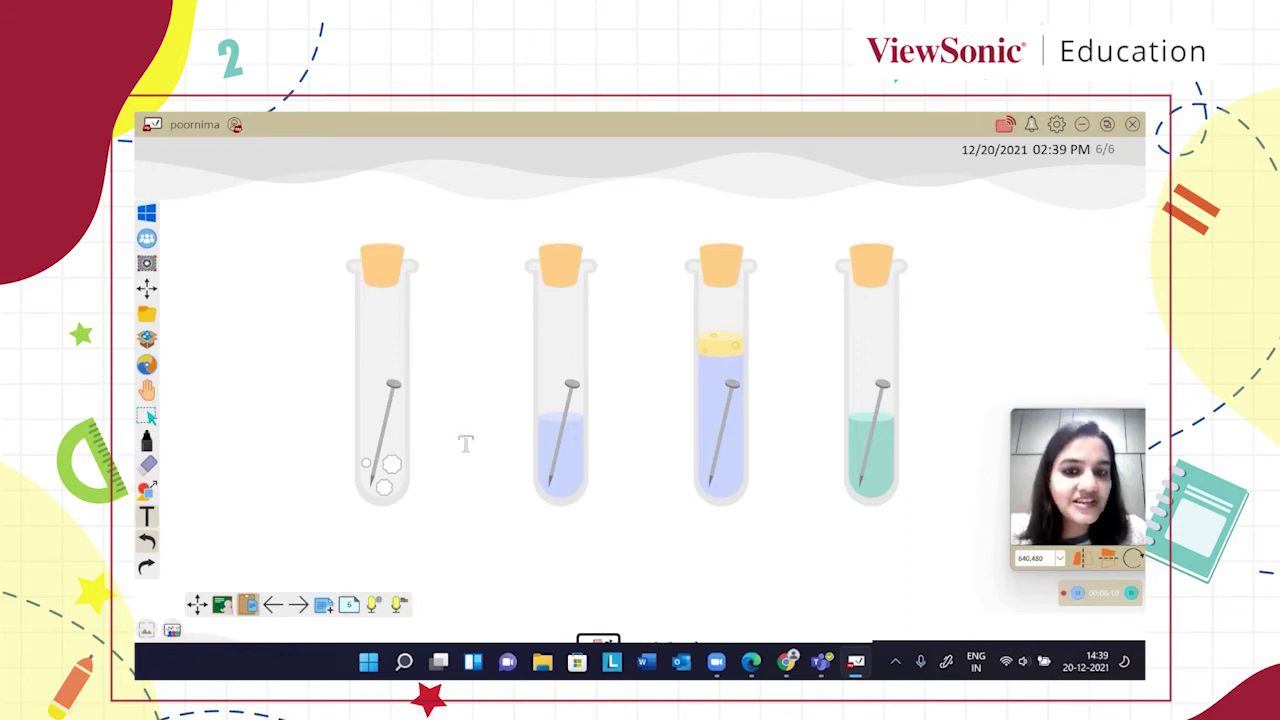
pyautogui.click(146, 512)
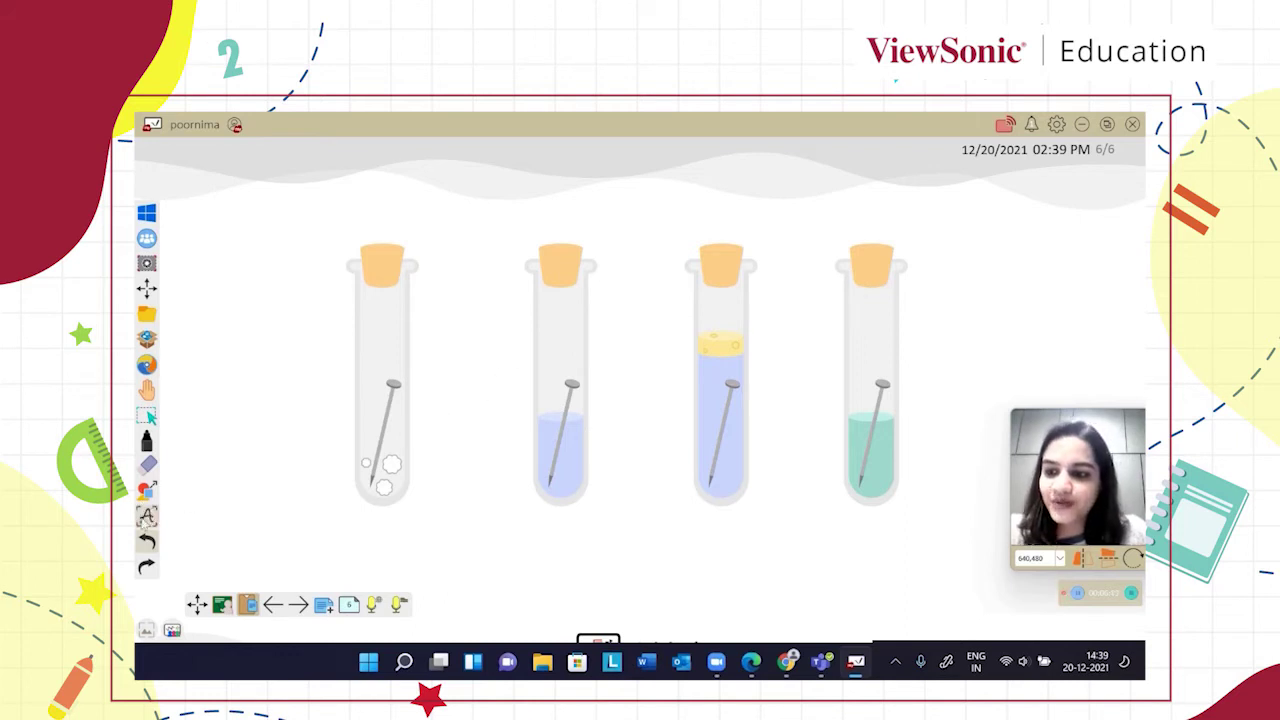
pyautogui.click(266, 203)
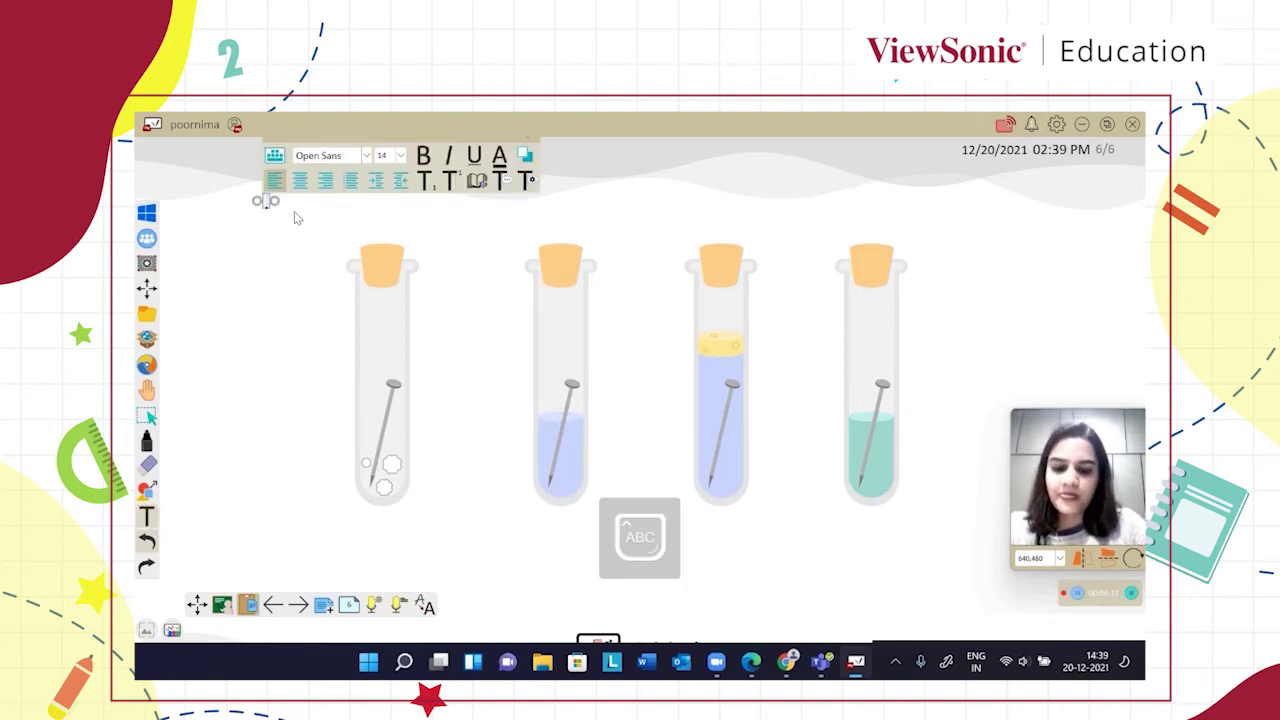
pyautogui.write('Rusting')
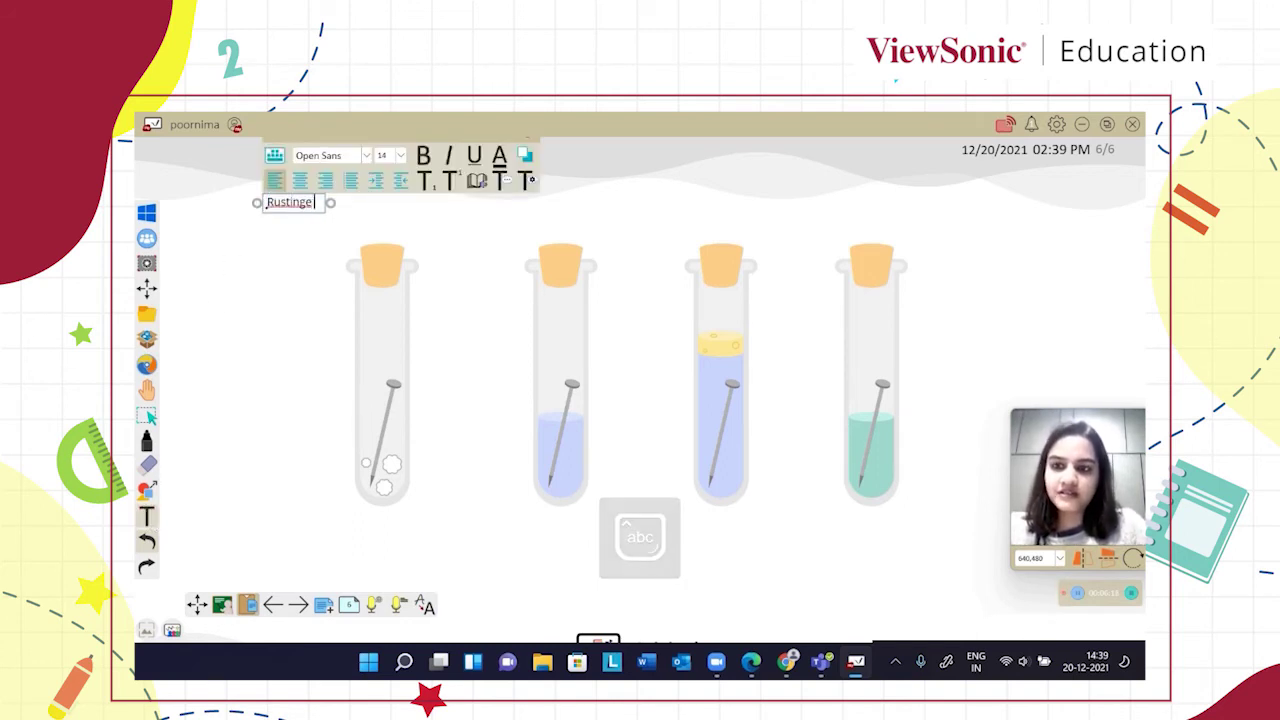
pyautogui.write(' of ')
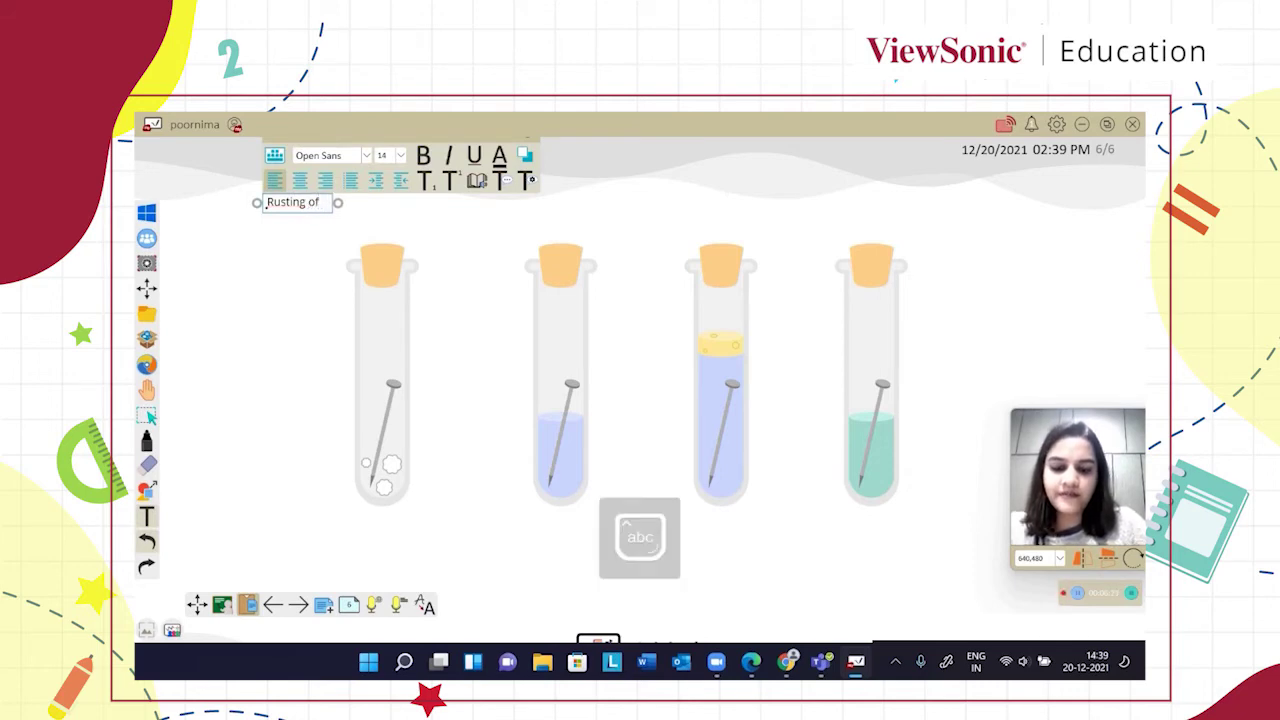
pyautogui.write('Iron')
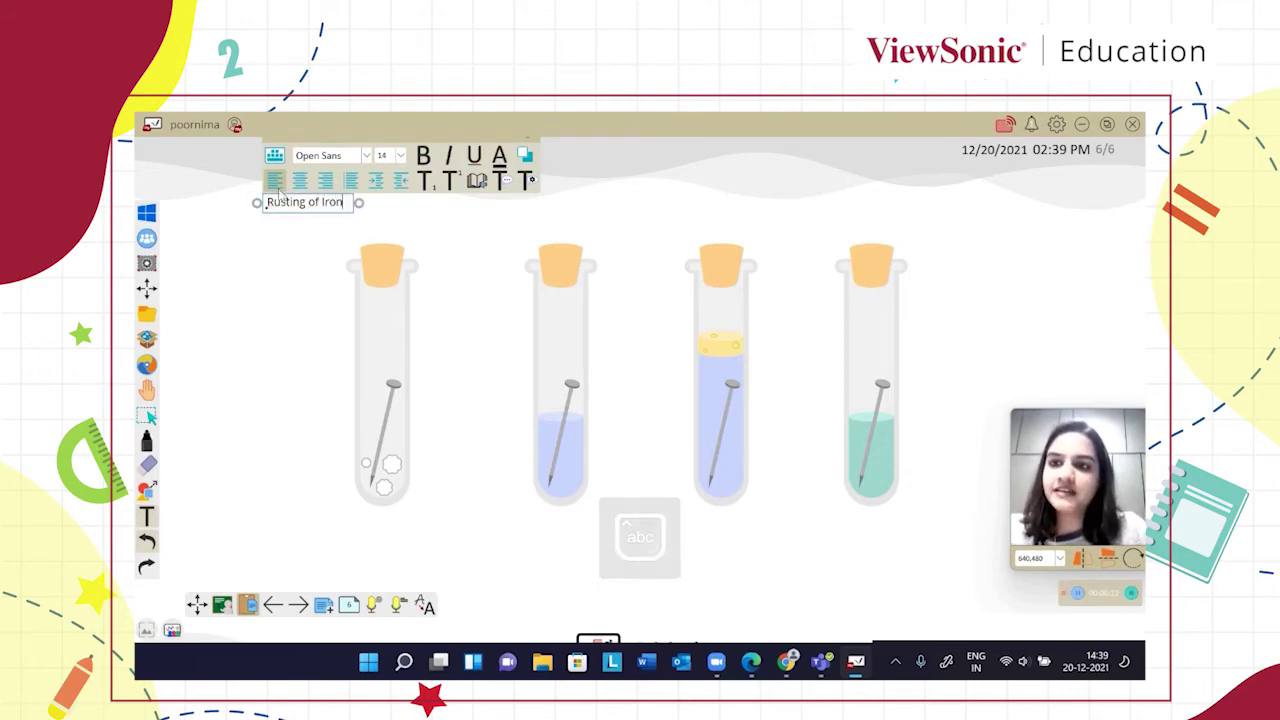
# Format the "Rusting of Iron" title in size 26, bold and underlined, and finish editing the text
pyautogui.moveTo(268, 205); pyautogui.dragTo(341, 203)
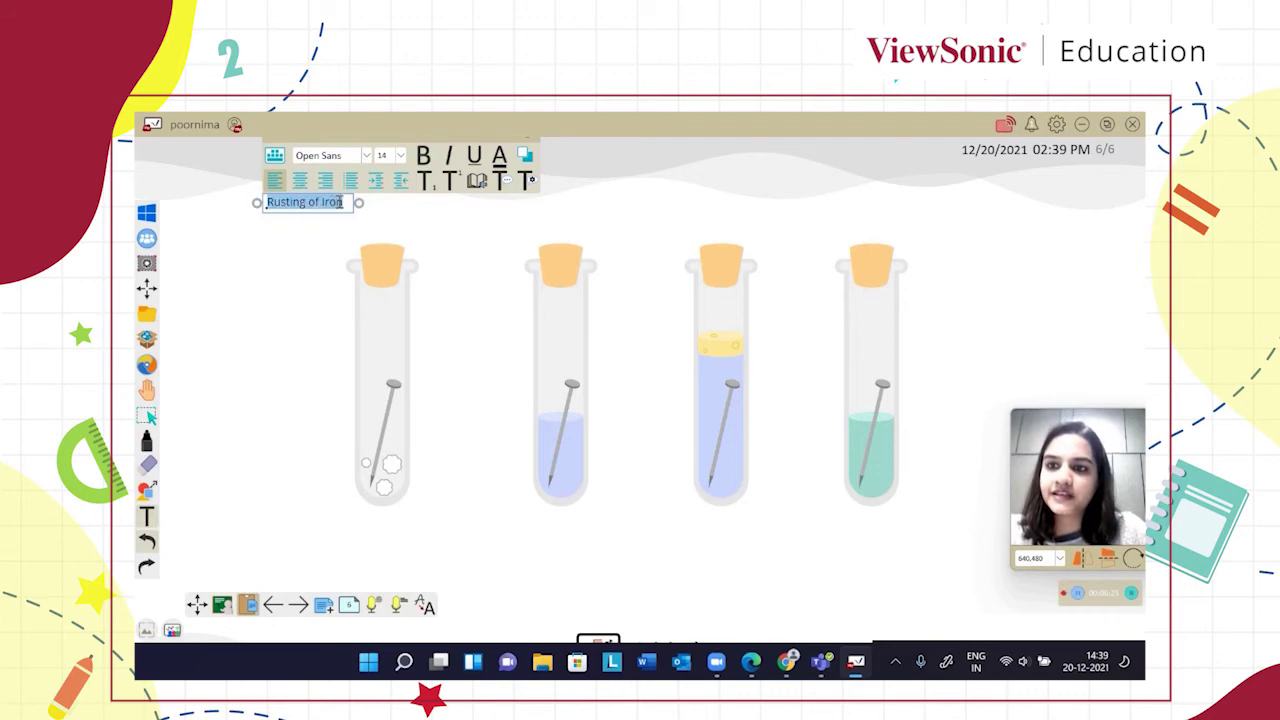
pyautogui.click(400, 157)
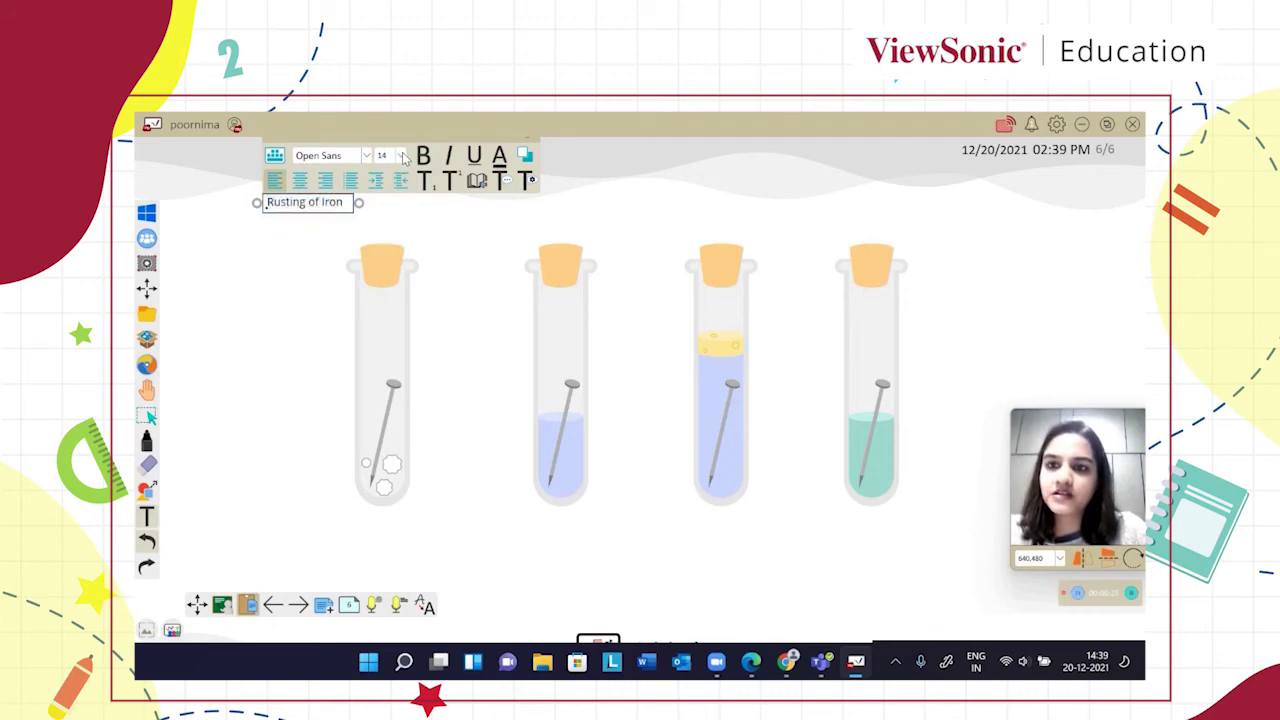
pyautogui.click(401, 157)
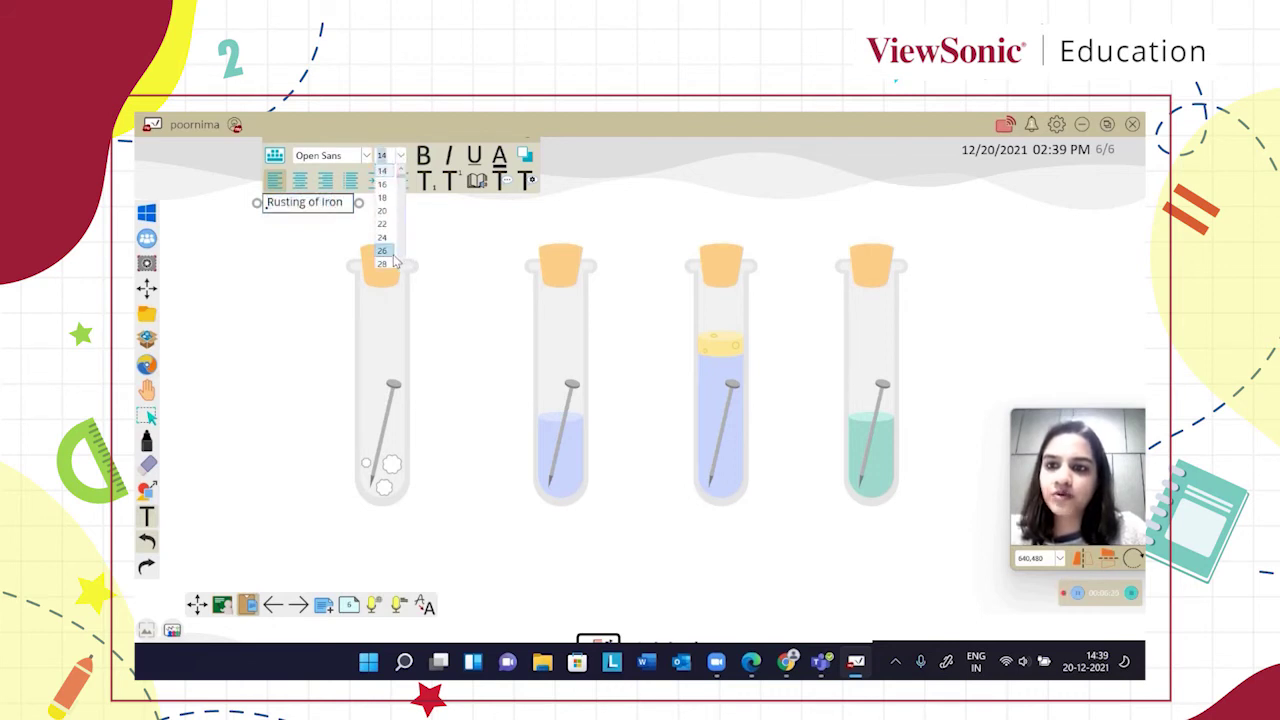
pyautogui.click(390, 251)
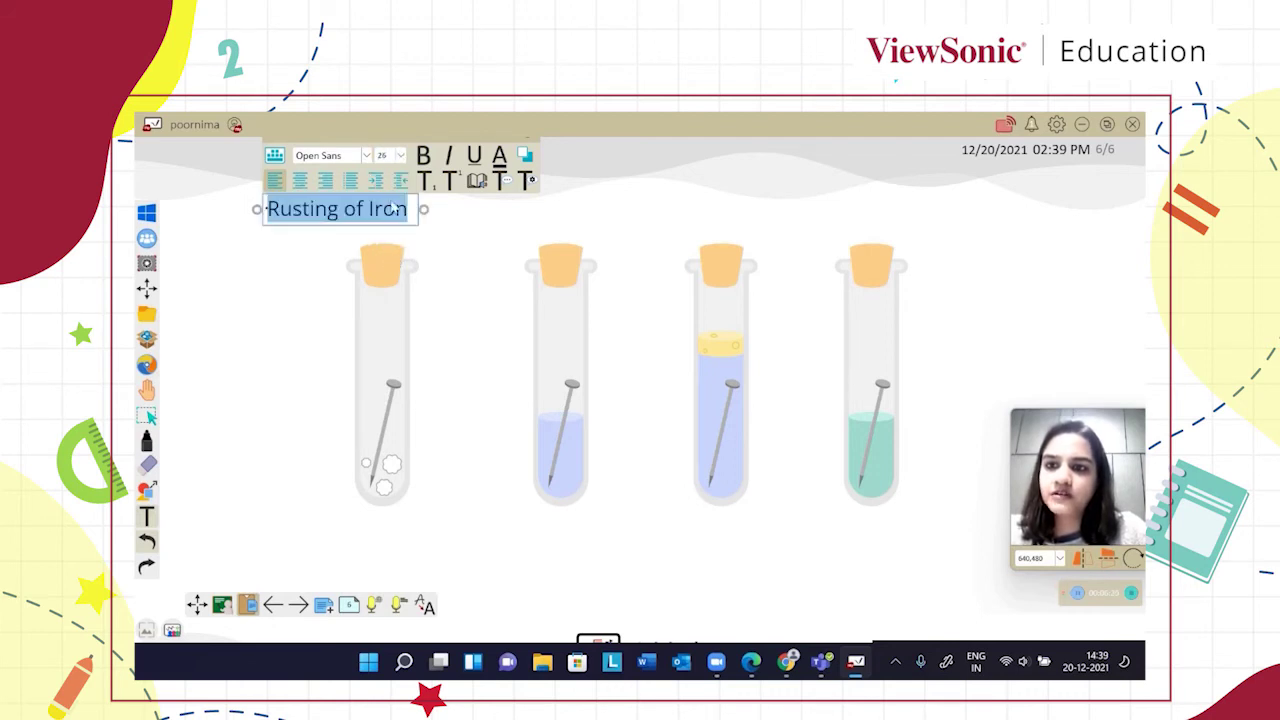
pyautogui.click(473, 157)
pyautogui.click(521, 215)
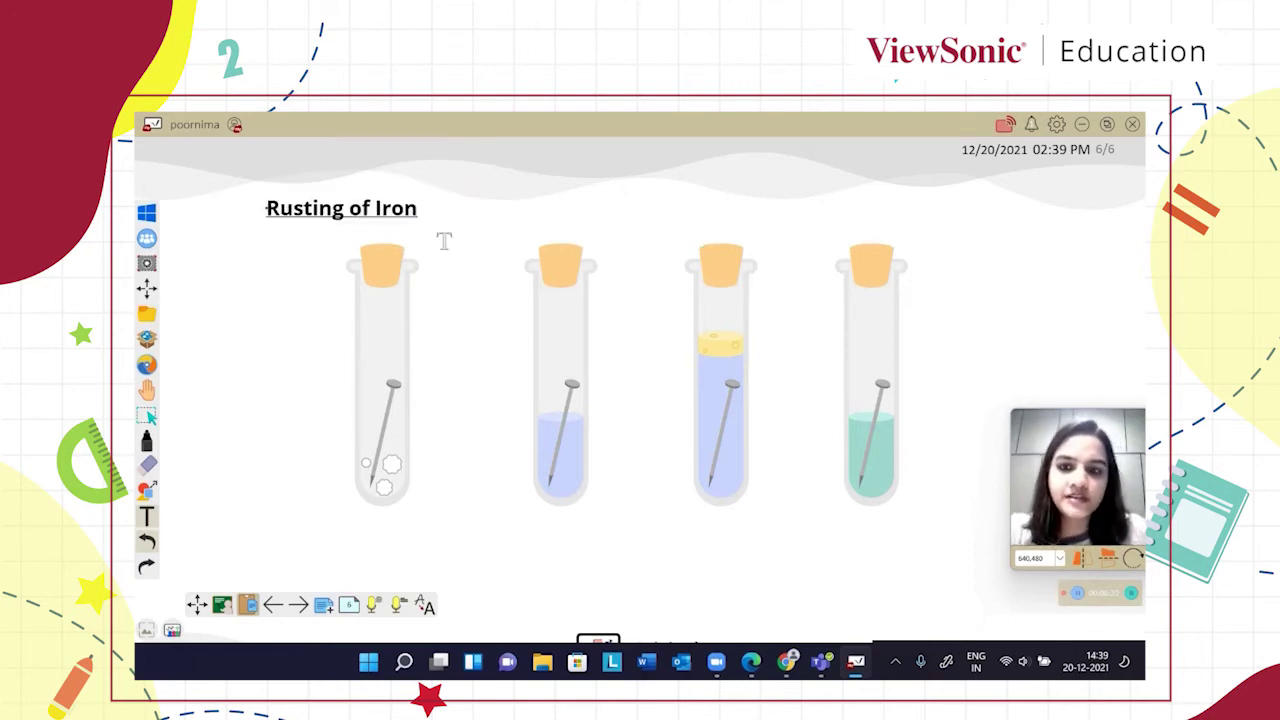
# Handwrite the circled numbers 1, 2, 3 and 4 in black pen beside the four test tubes, one per tube
pyautogui.click(150, 444)
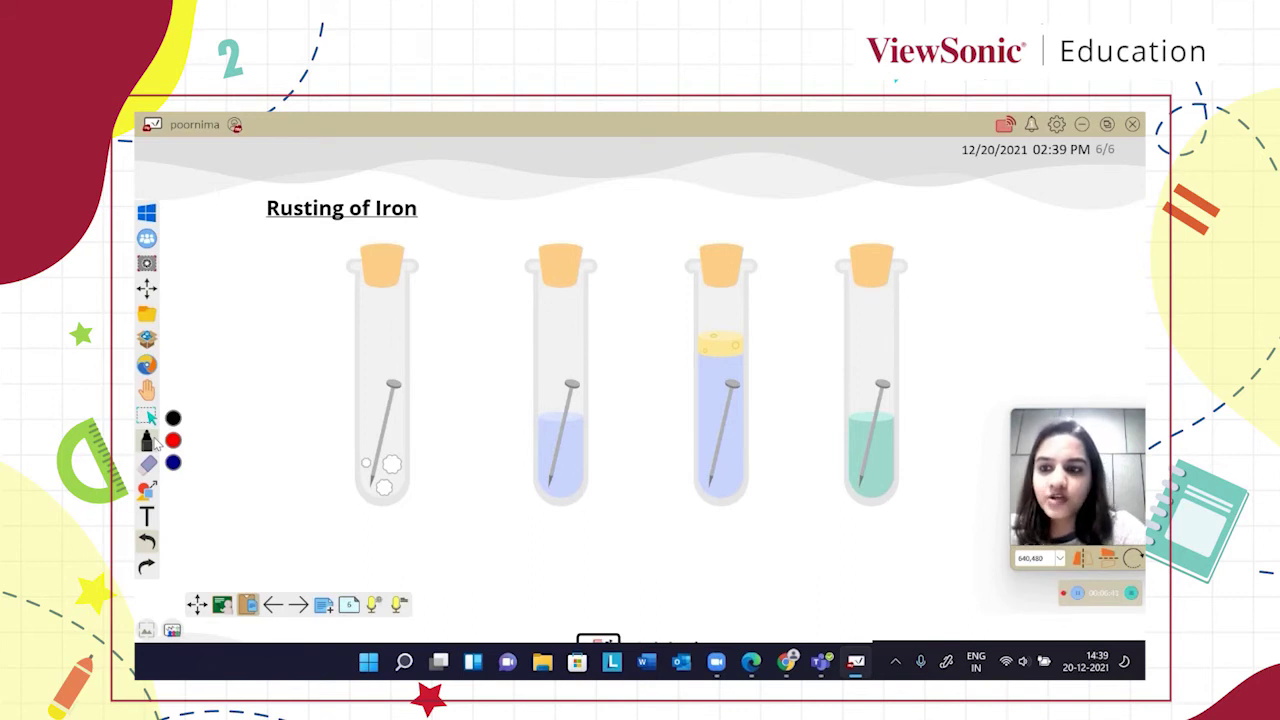
pyautogui.moveTo(290, 314)
pyautogui.mouseDown()
pyautogui.moveTo(298, 356)
pyautogui.moveTo(304, 322)
pyautogui.mouseUp()
pyautogui.moveTo(470, 322)
pyautogui.mouseDown()
pyautogui.moveTo(466, 342)
pyautogui.moveTo(468, 304)
pyautogui.mouseUp()
pyautogui.moveTo(634, 314)
pyautogui.mouseDown()
pyautogui.moveTo(648, 358)
pyautogui.moveTo(640, 386)
pyautogui.mouseUp()
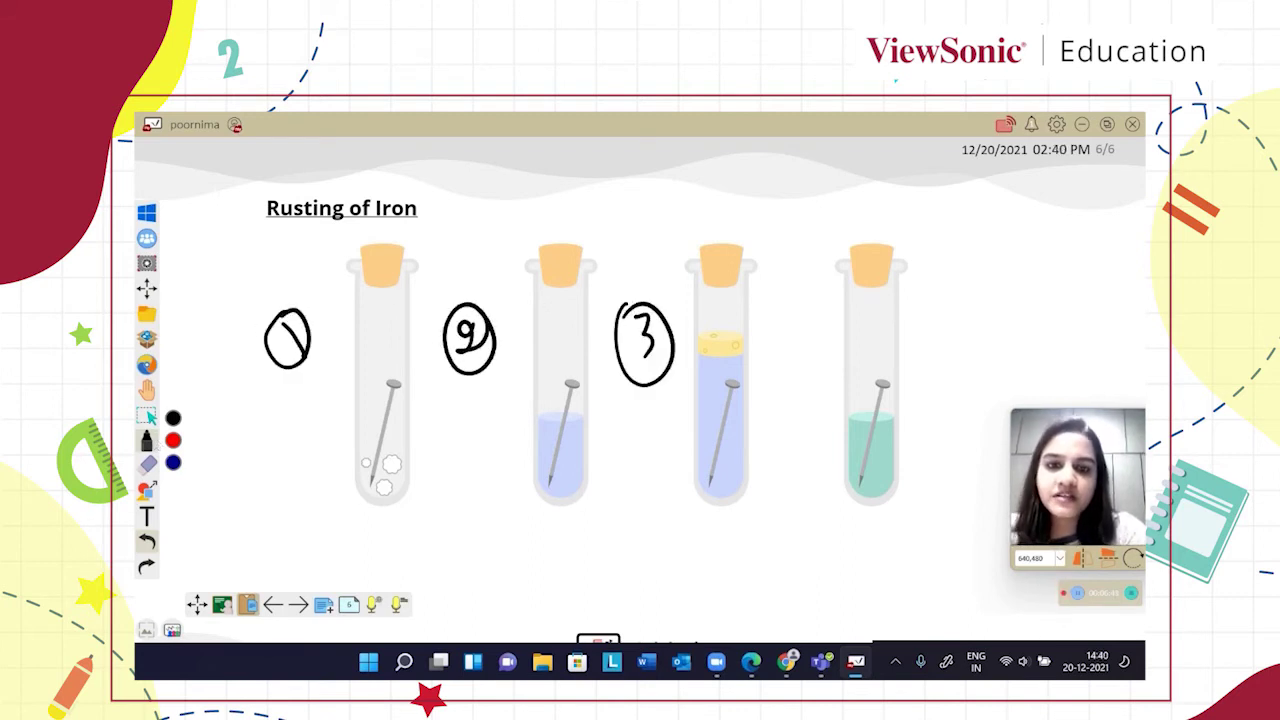
pyautogui.moveTo(788, 318)
pyautogui.mouseDown()
pyautogui.moveTo(818, 362)
pyautogui.moveTo(790, 314)
pyautogui.mouseUp()
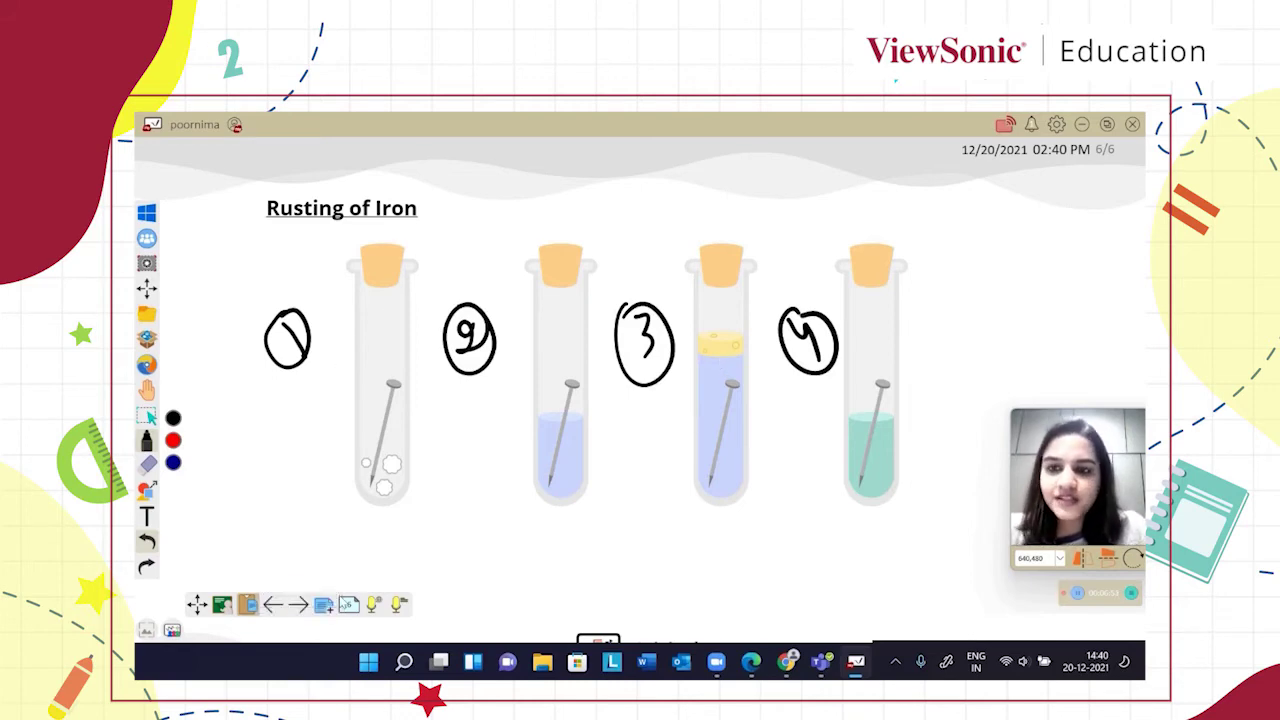
# Look through the Originals Science backgrounds as far as the periodic tables and the Acidic–Neutral–Alkaline pH scale
pyautogui.click(150, 633)
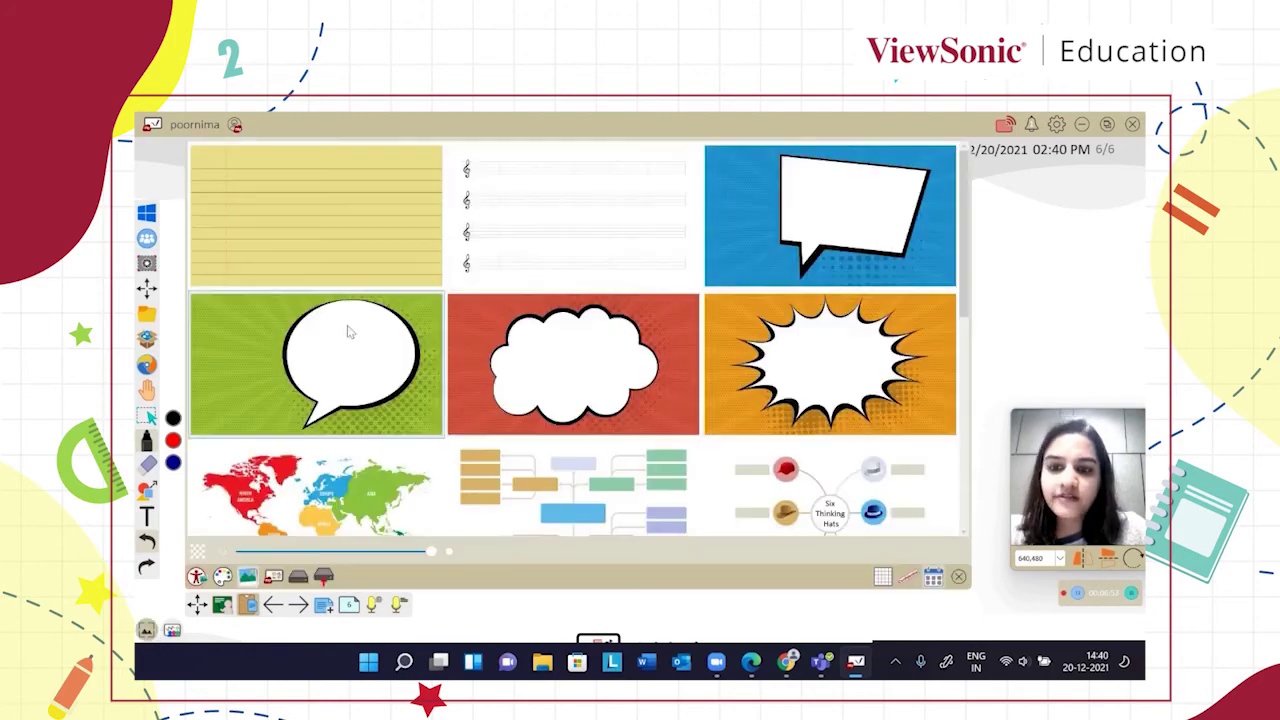
pyautogui.scroll(-5, 350, 330)
pyautogui.scroll(-15, 463, 332)
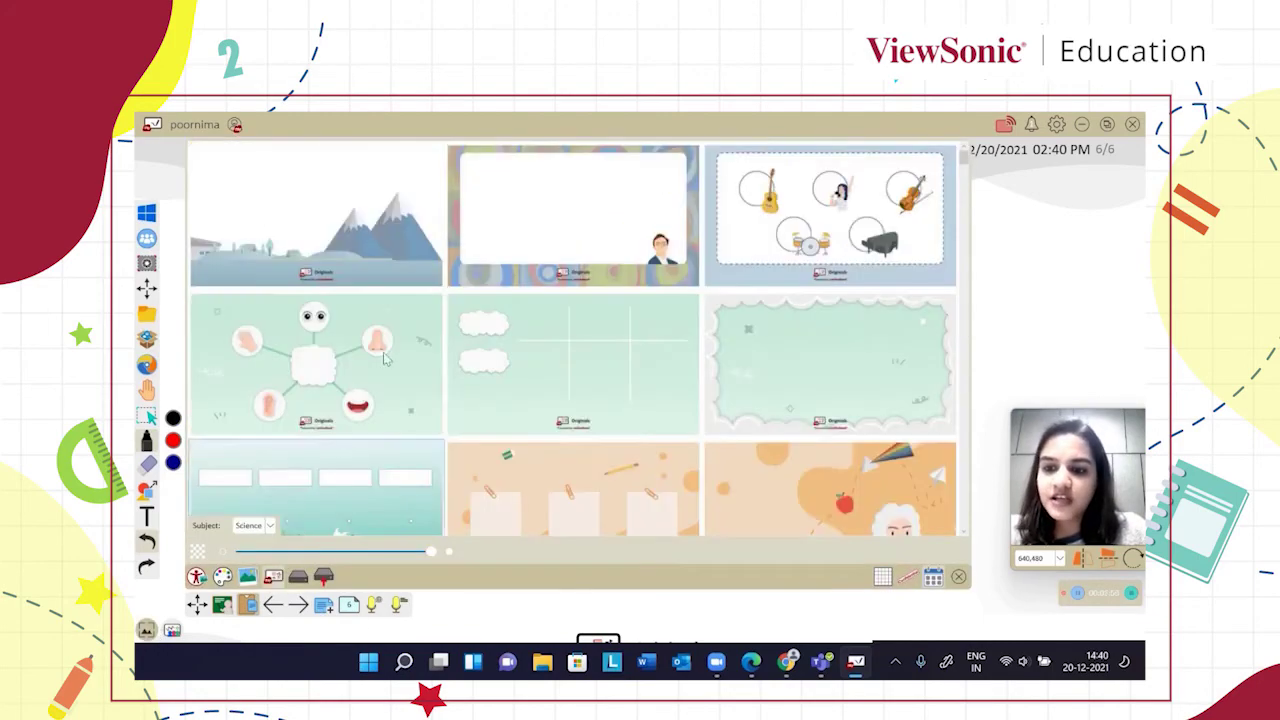
pyautogui.scroll(-15, 463, 332)
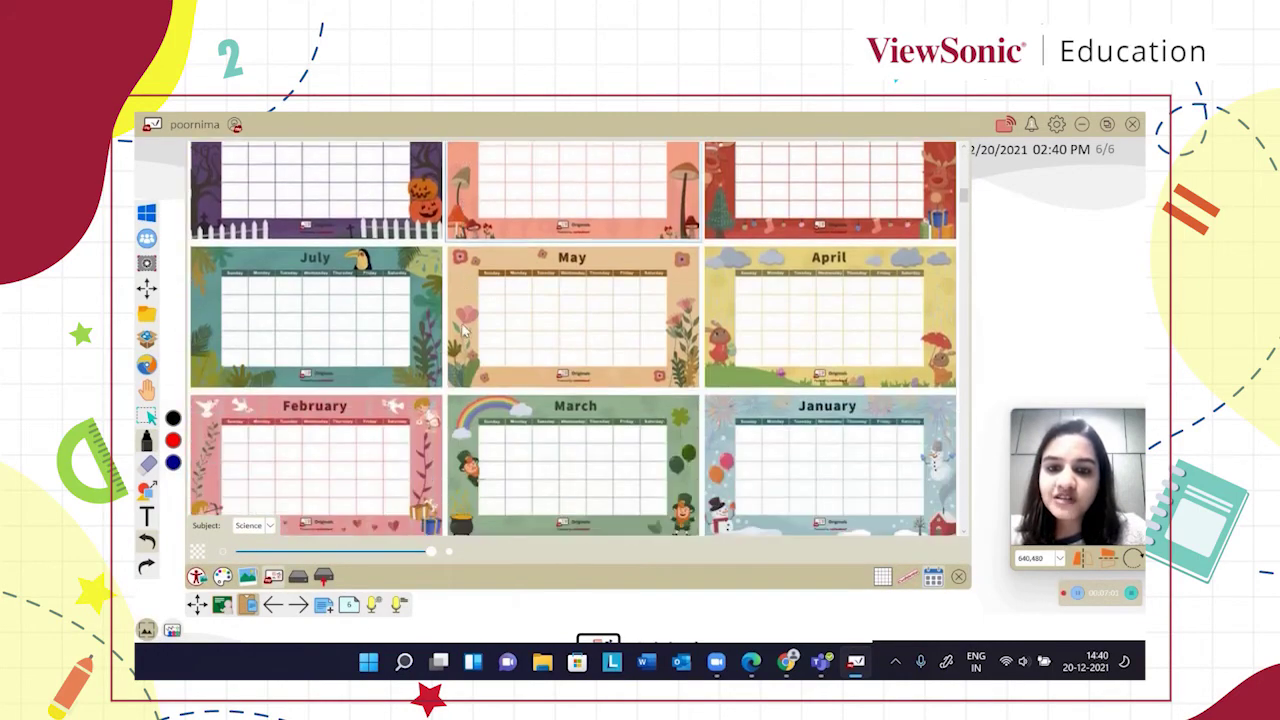
pyautogui.scroll(-15, 462, 338)
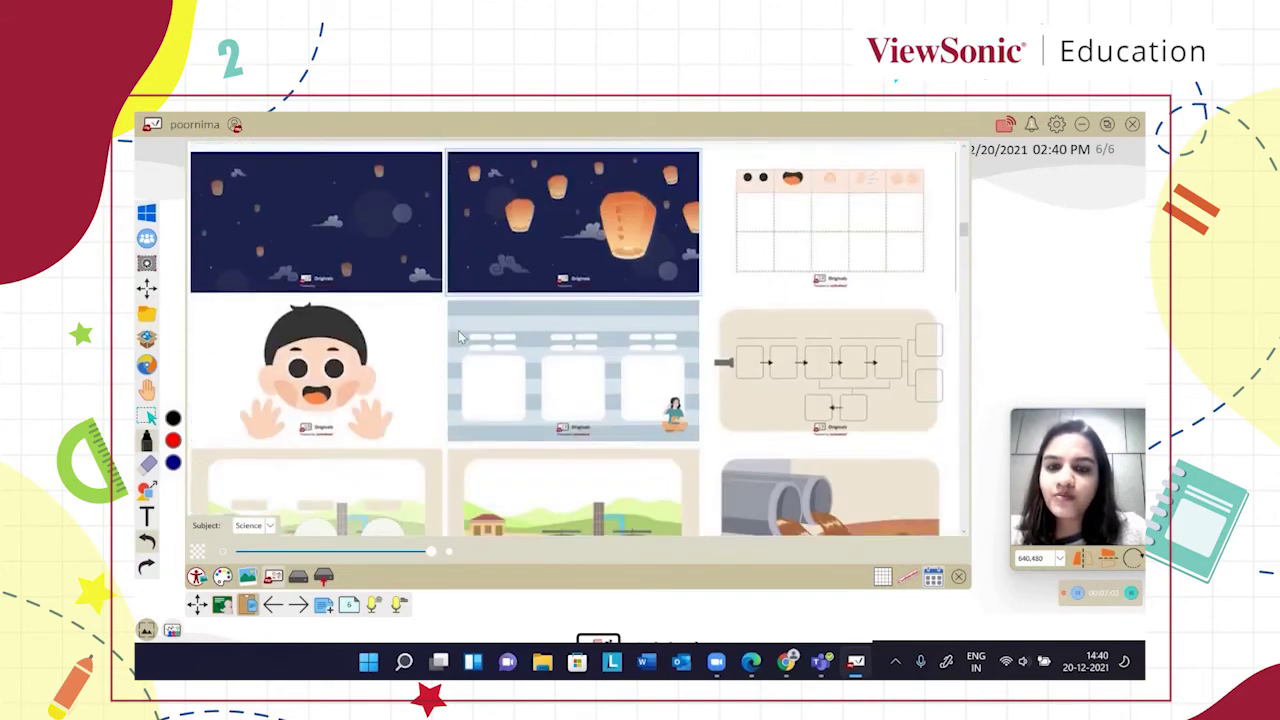
pyautogui.scroll(-15, 460, 338)
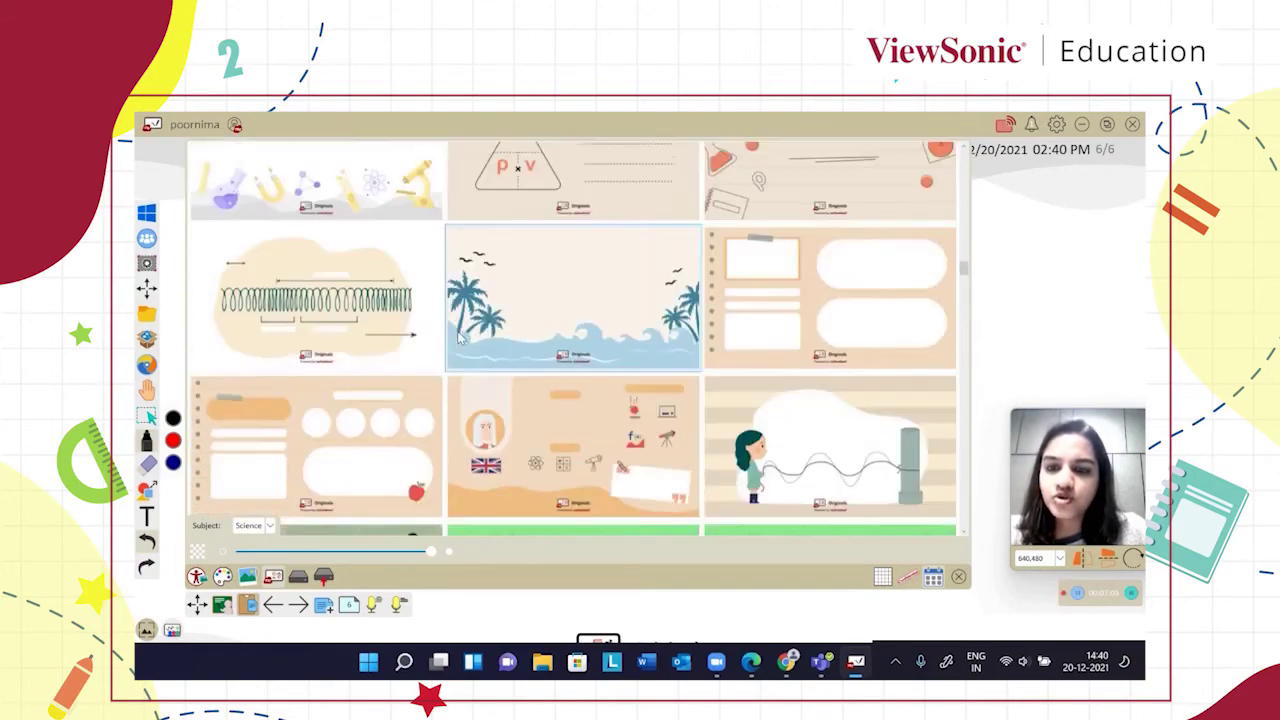
pyautogui.scroll(-4, 458, 338)
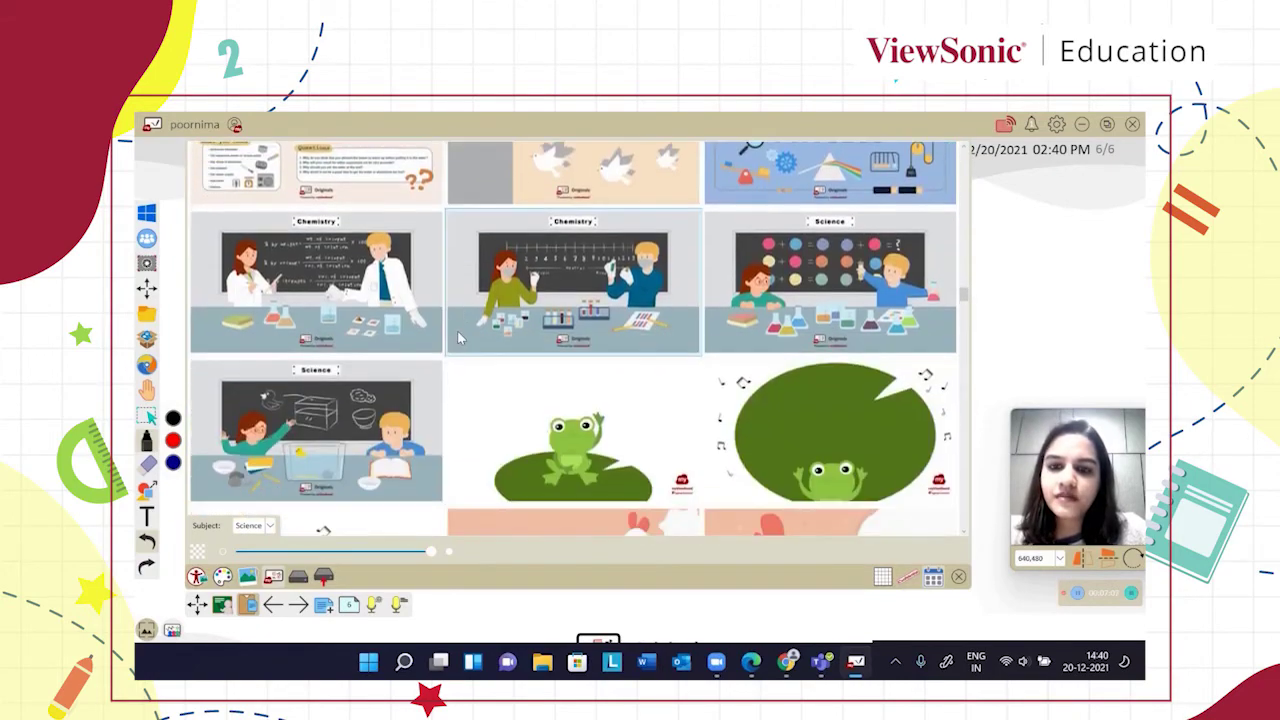
pyautogui.scroll(3, 505, 318)
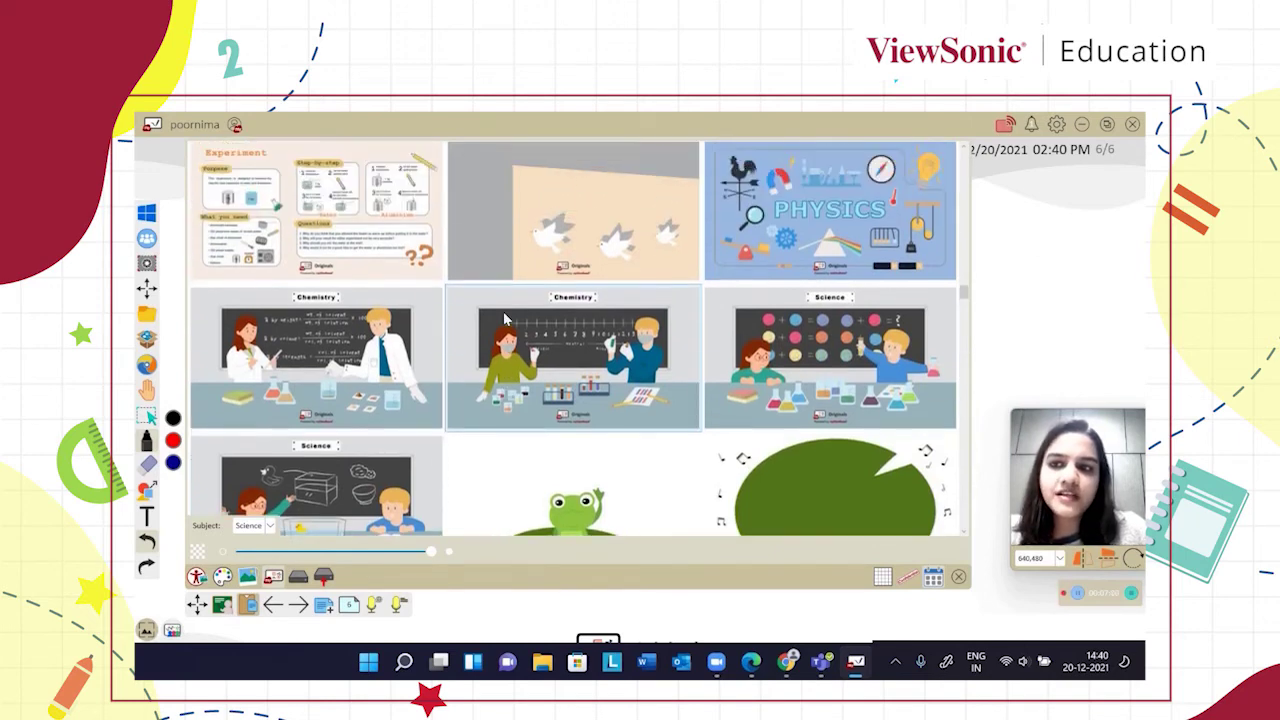
pyautogui.scroll(-5, 505, 318)
pyautogui.scroll(-12, 505, 320)
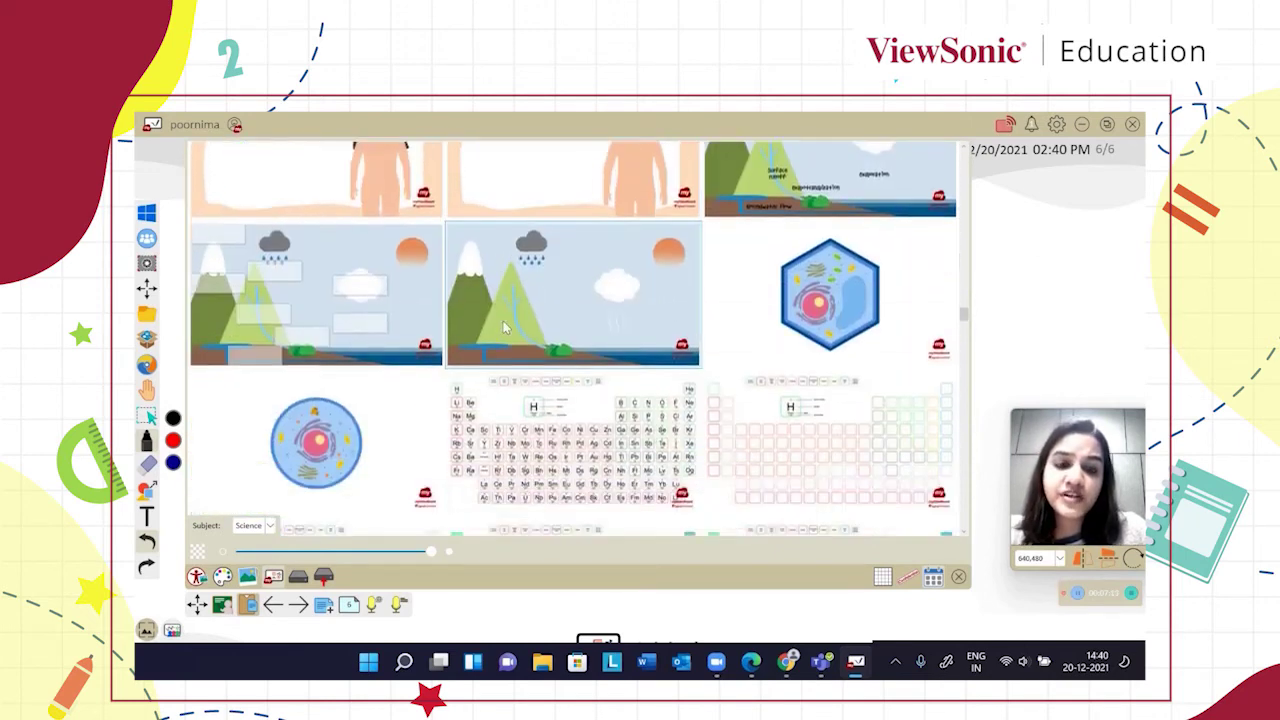
pyautogui.scroll(-3, 612, 390)
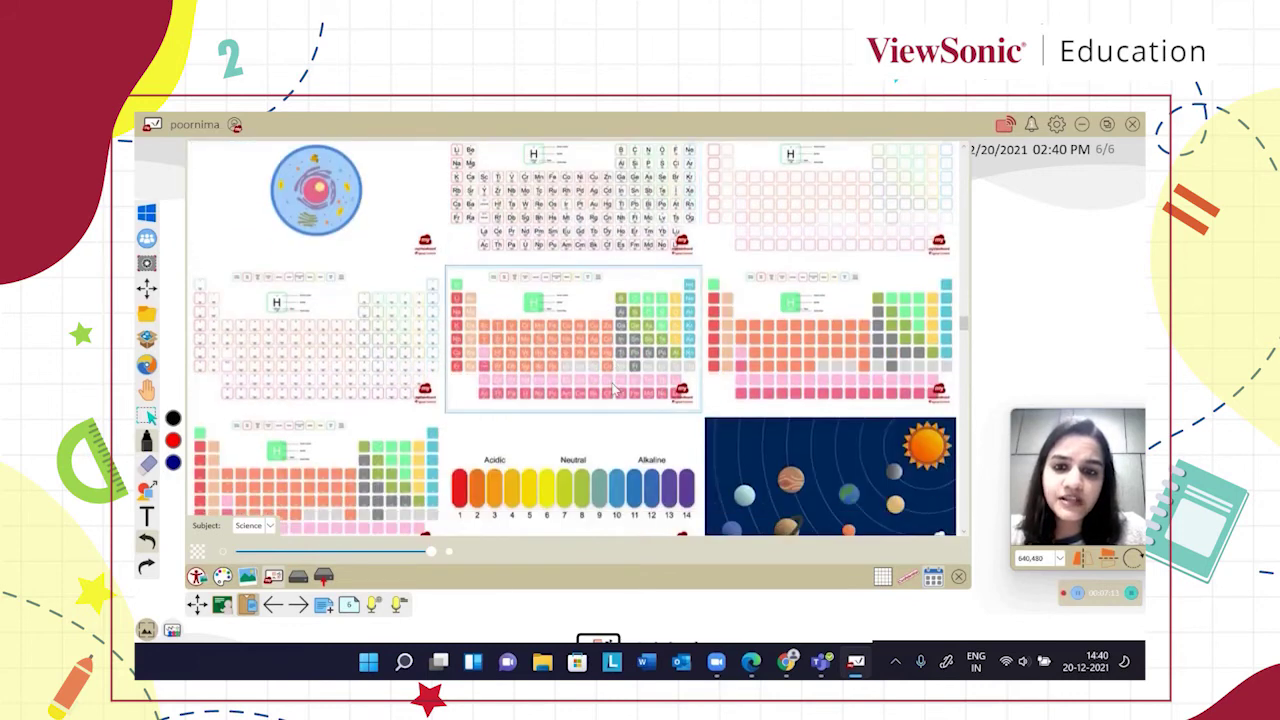
pyautogui.scroll(-3, 572, 452)
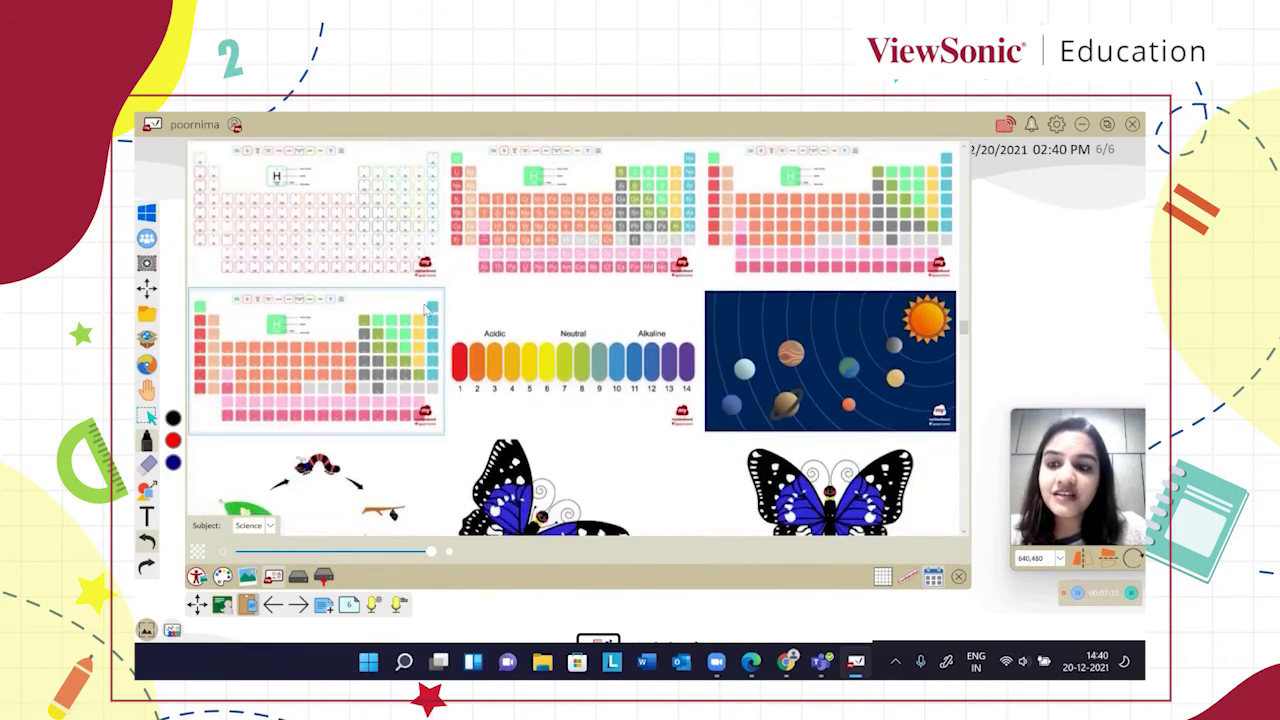
# Add a seventh page, apply the Acidic–Neutral–Alkaline pH scale background to this page only, and close the background gallery
pyautogui.click(566, 368)
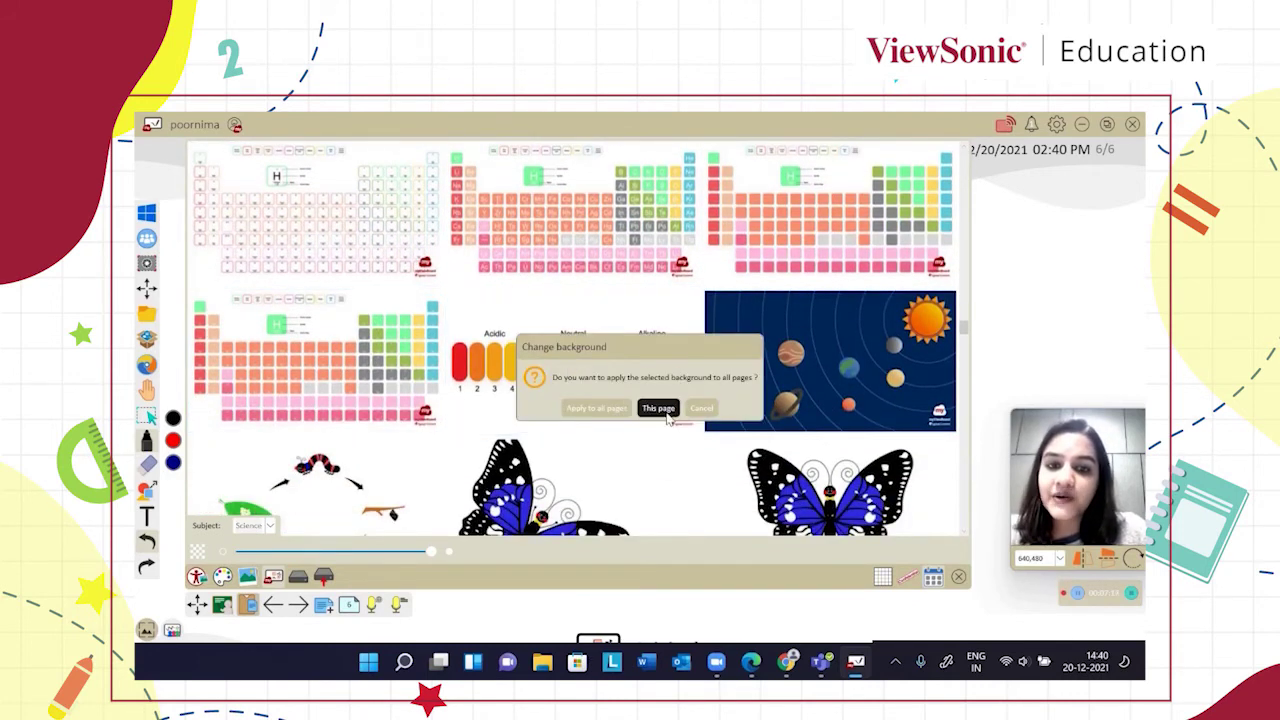
pyautogui.click(701, 408)
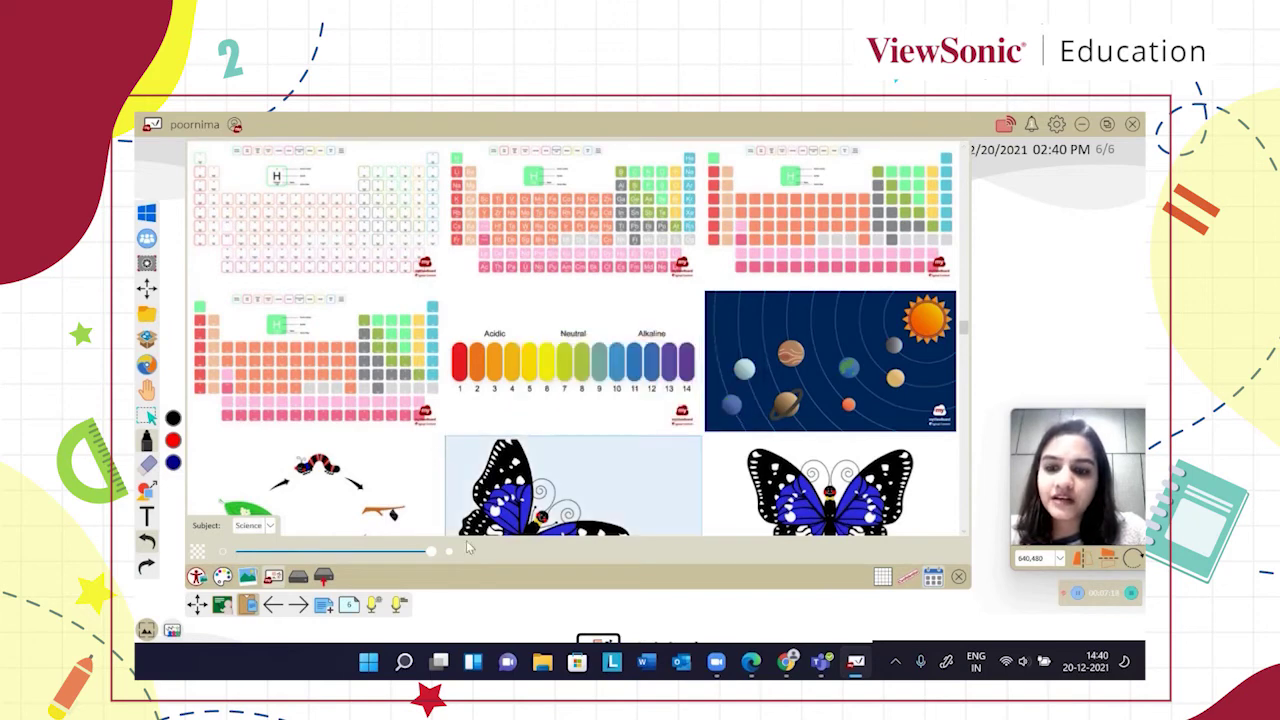
pyautogui.click(323, 606)
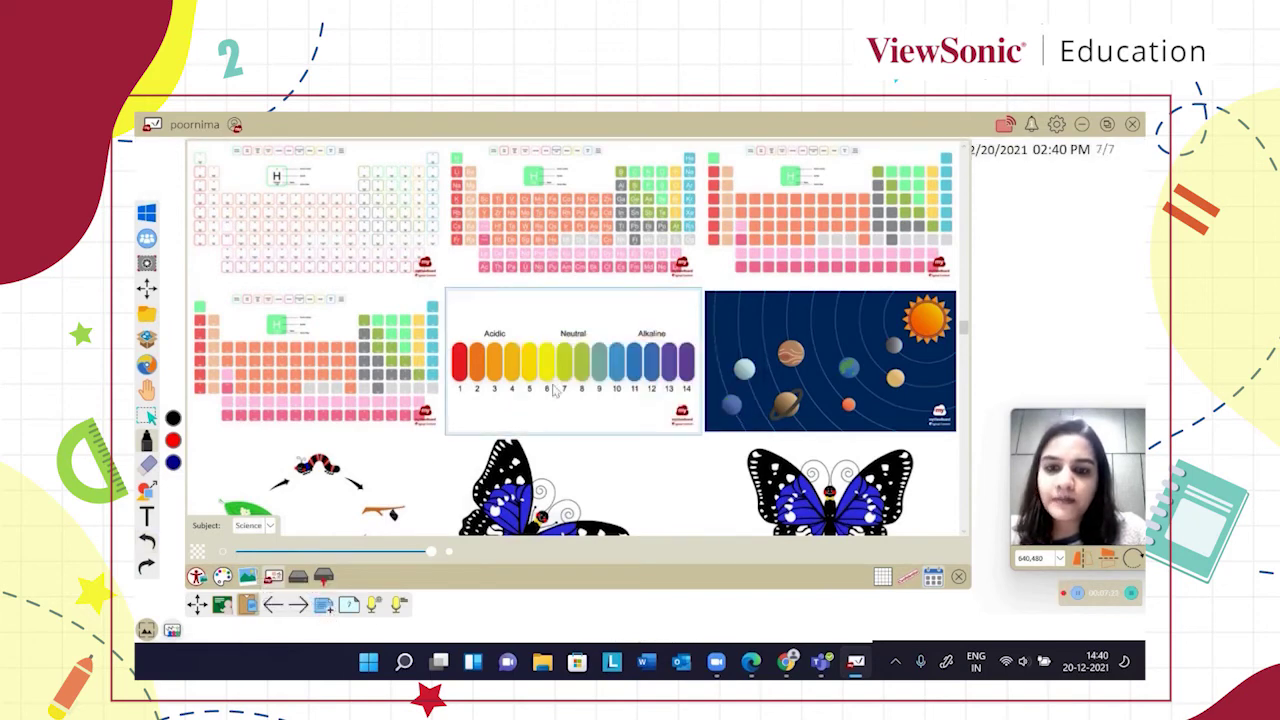
pyautogui.click(604, 347)
pyautogui.click(682, 409)
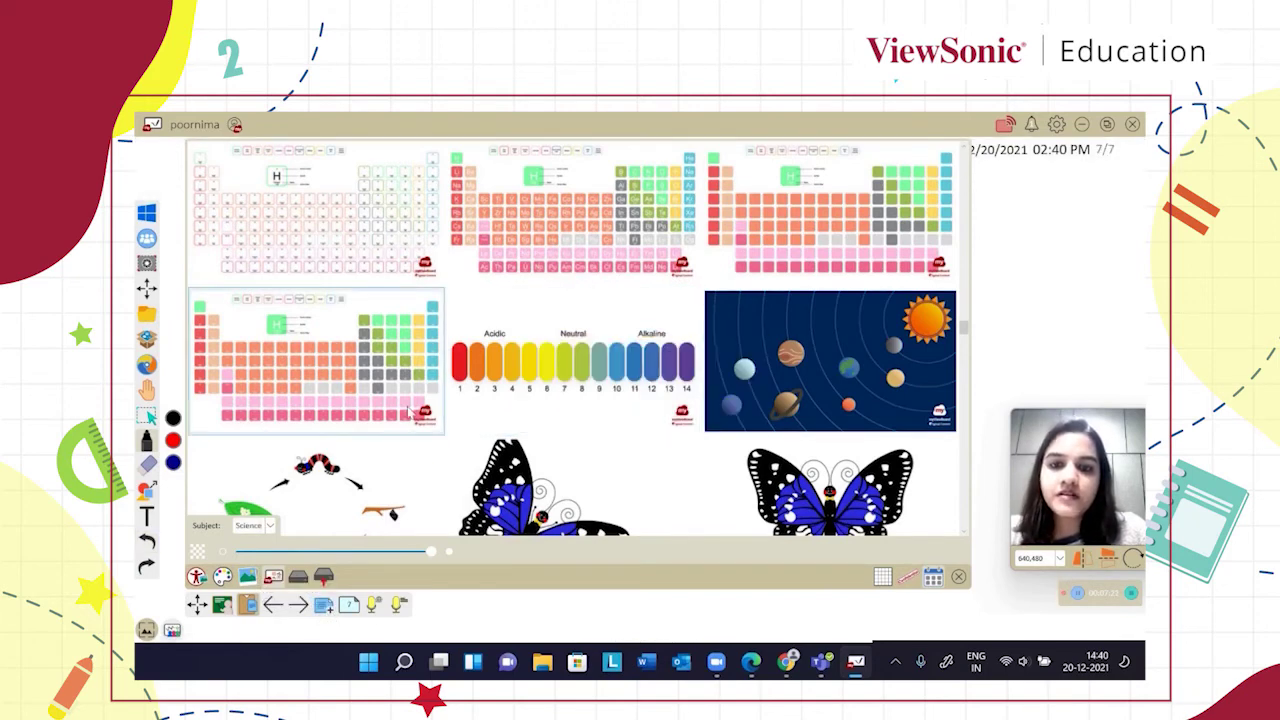
pyautogui.click(958, 576)
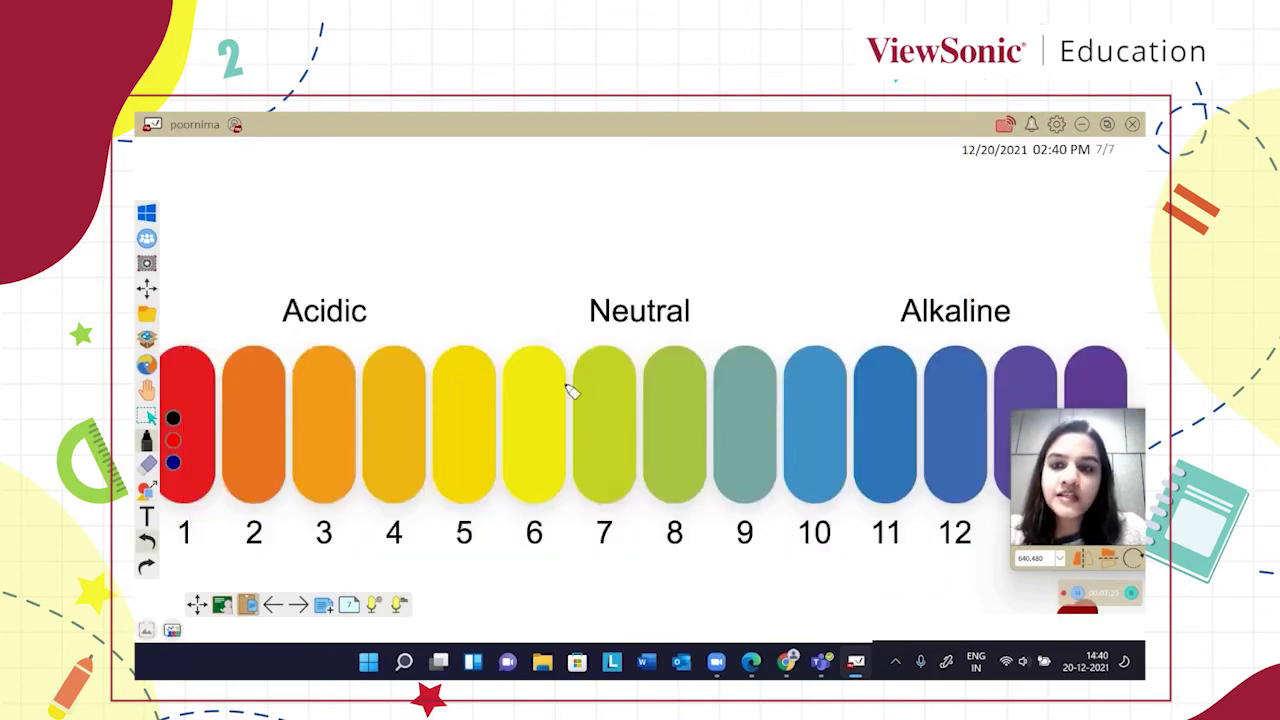
pyautogui.moveTo(821, 444); pyautogui.dragTo(786, 443)
pyautogui.moveTo(620, 455); pyautogui.dragTo(840, 444)
pyautogui.click(147, 463)
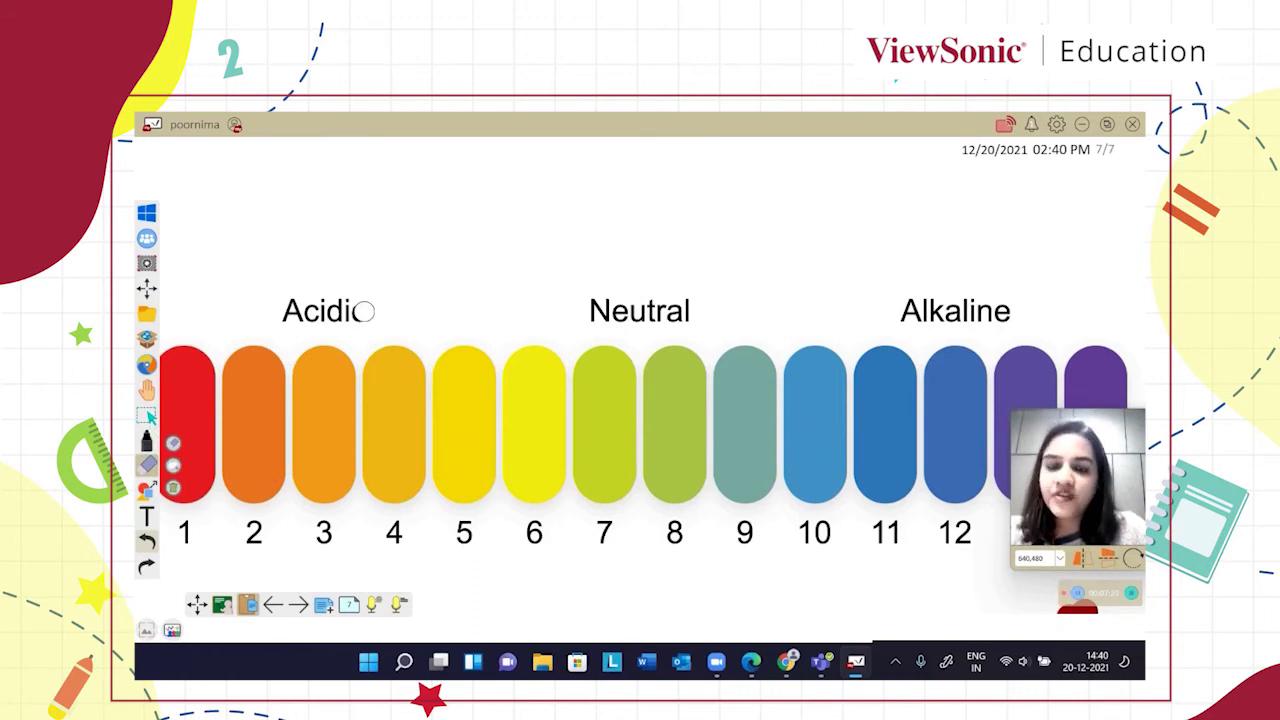
# Shift the pH scale upward on page 7 and shrink it slightly so the full range from 1 to 14 fits
pyautogui.click(147, 390)
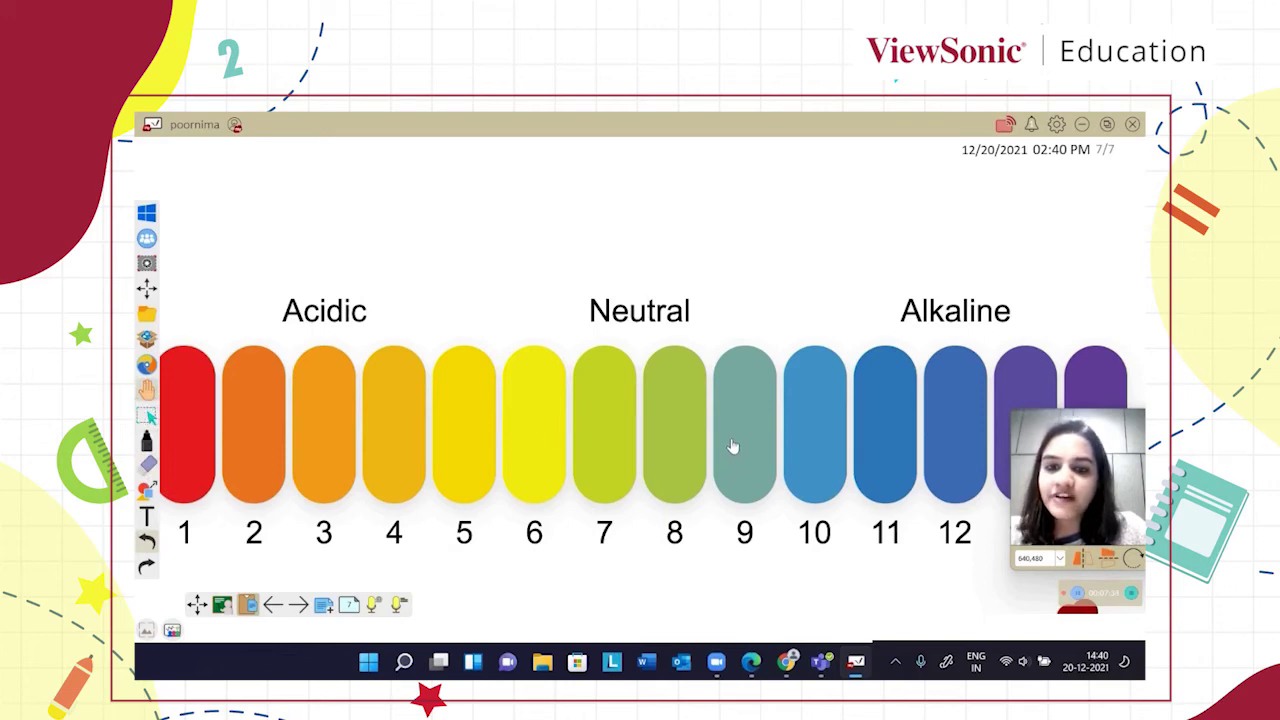
pyautogui.moveTo(733, 446); pyautogui.dragTo(740, 304)
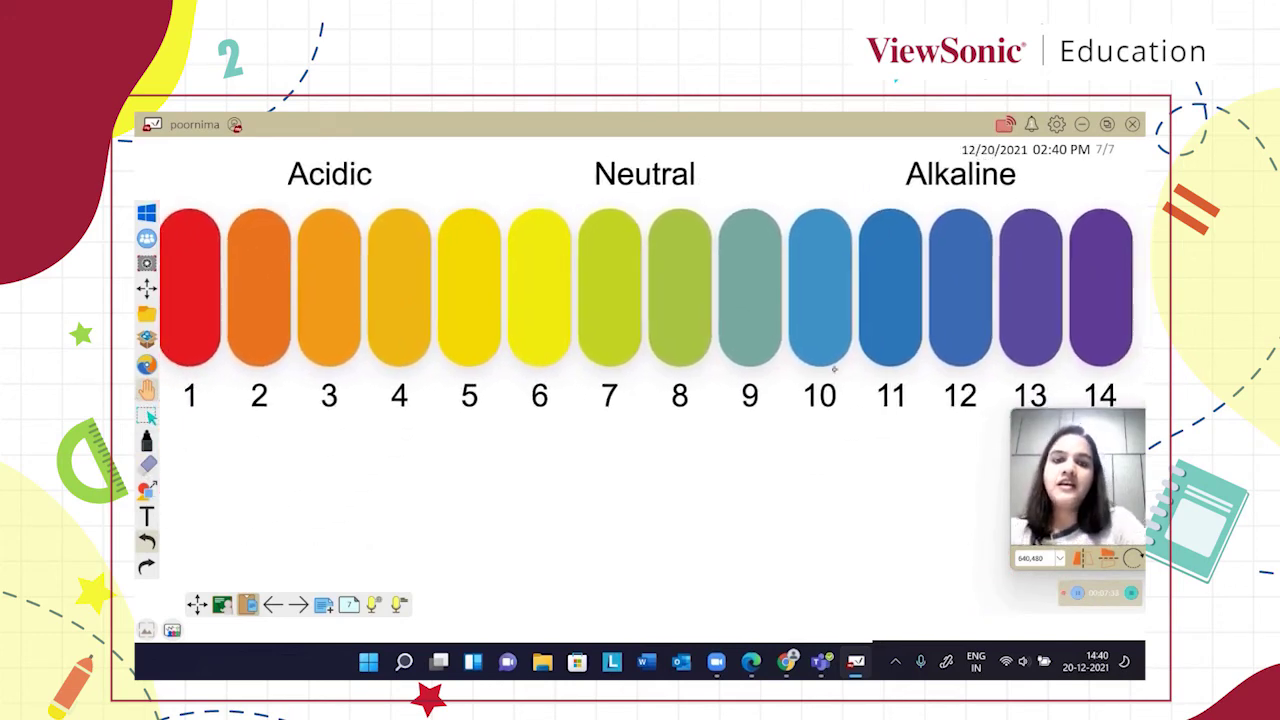
pyautogui.scroll(-2, 740, 303)
pyautogui.scroll(1, 773, 335)
pyautogui.scroll(1, 773, 335)
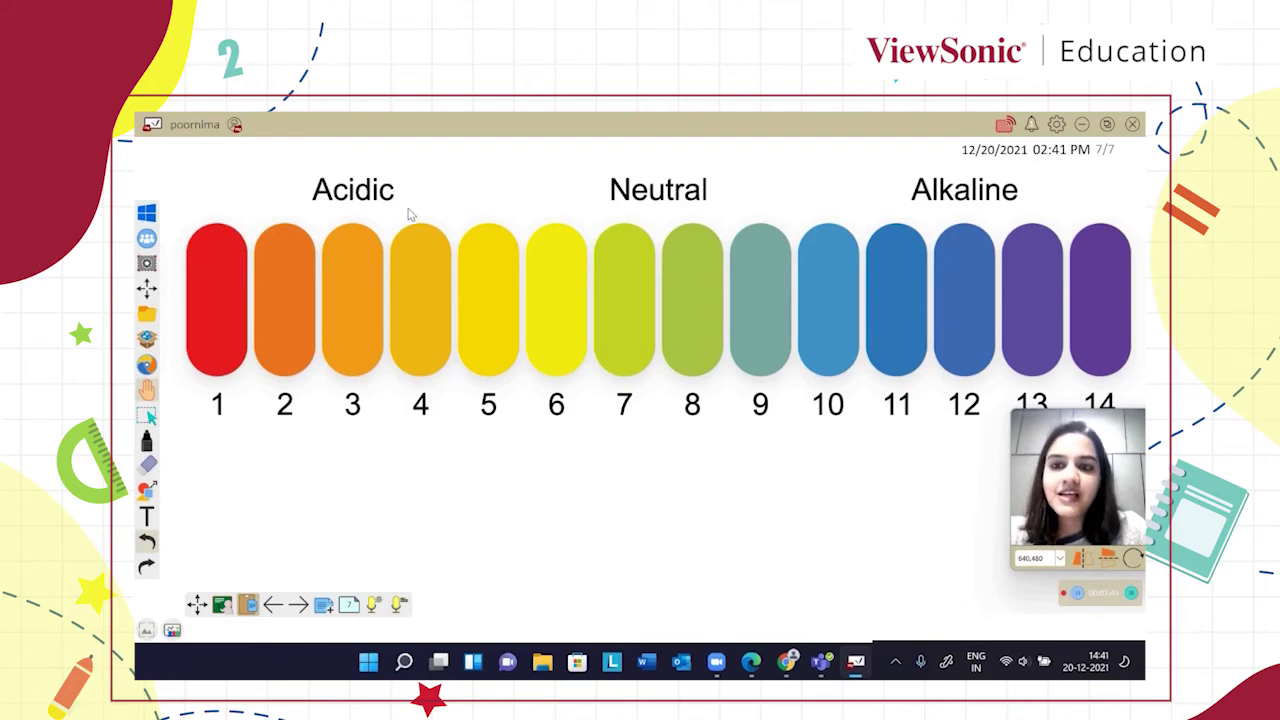
# Insert a black-outlined table with one column and five rows on page 7
pyautogui.click(147, 490)
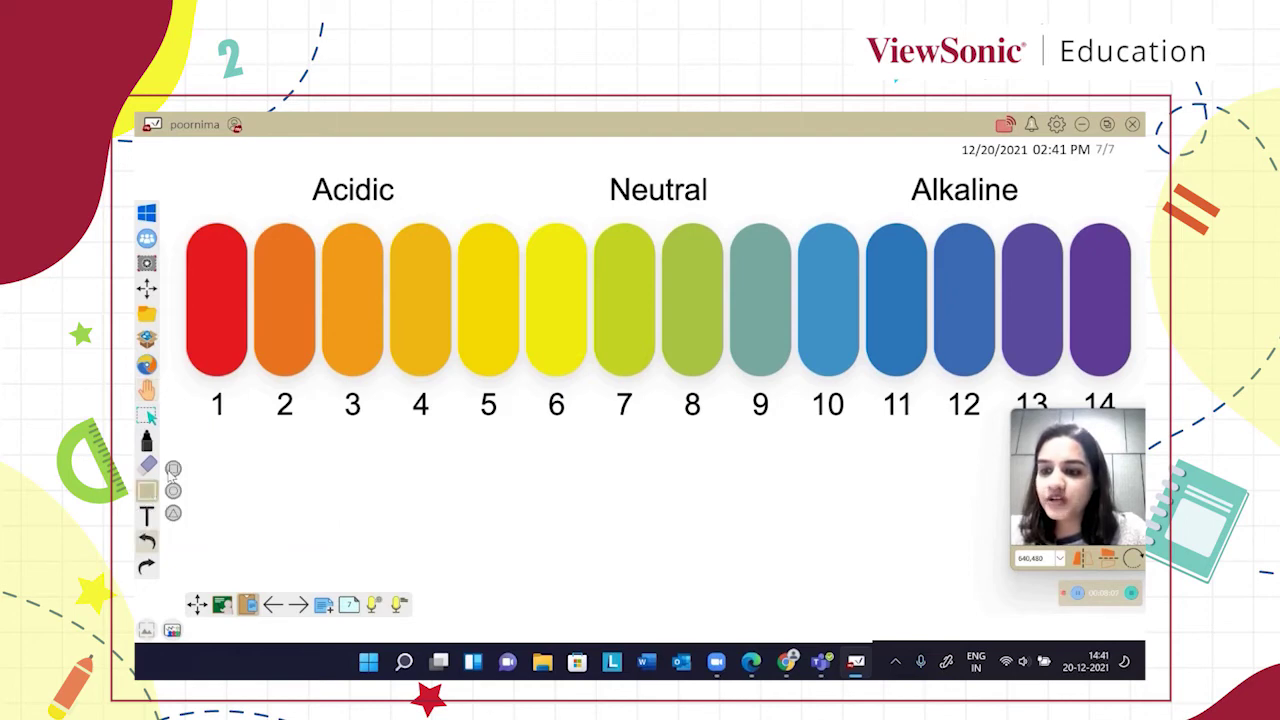
pyautogui.click(147, 493)
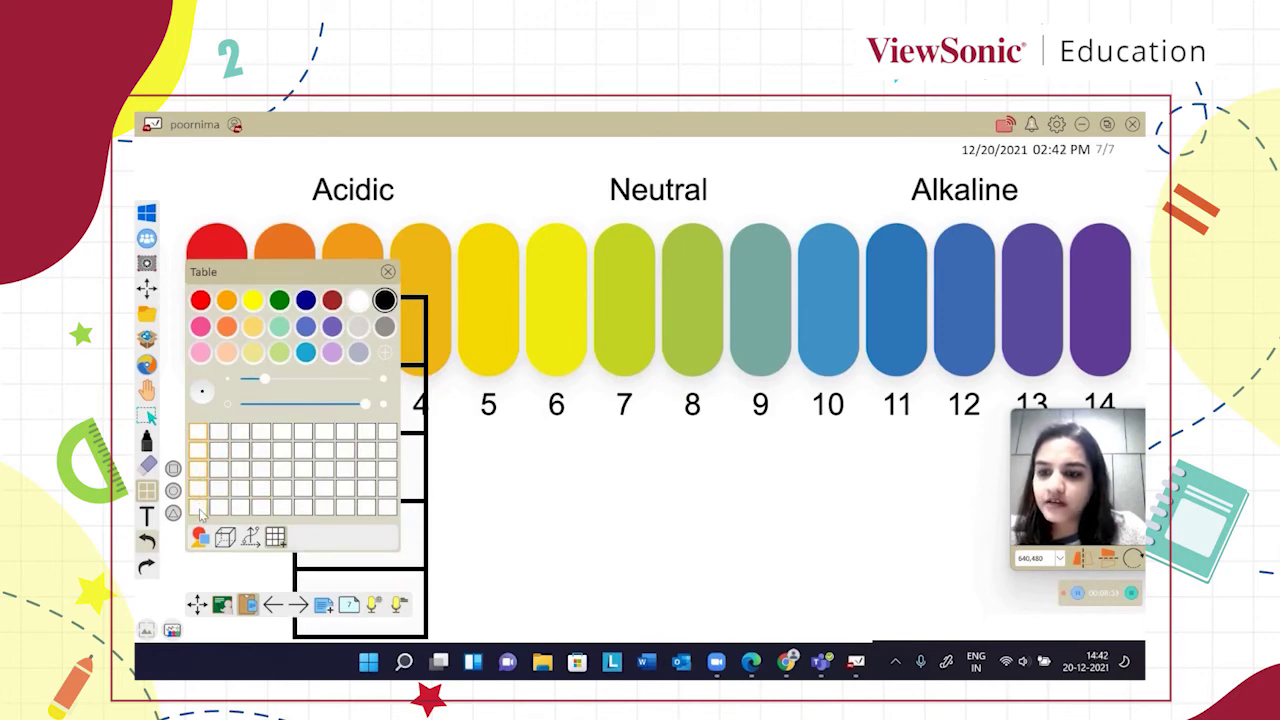
pyautogui.click(200, 512)
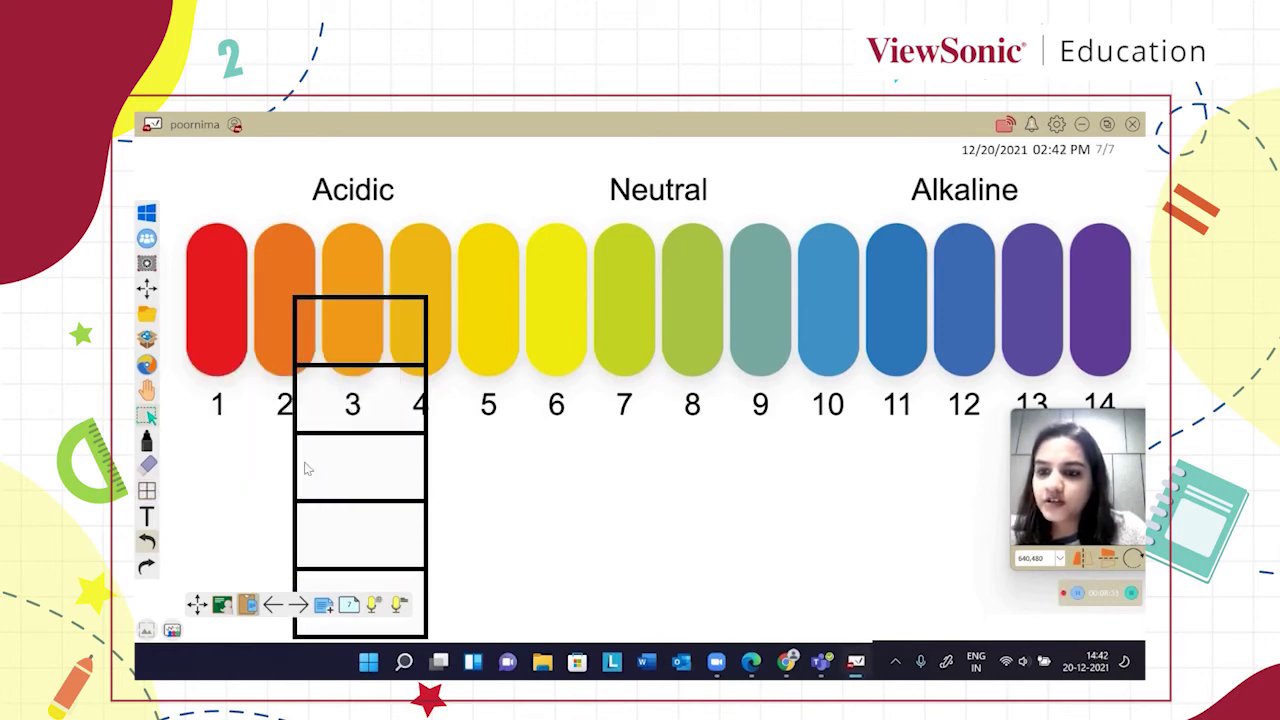
# Shrink the table's row heights and position the compact table below numbers 2 and 3, in the Acidic part of the pH scale
pyautogui.moveTo(347, 418)
pyautogui.mouseDown()
pyautogui.moveTo(377, 383)
pyautogui.moveTo(374, 426)
pyautogui.moveTo(376, 297)
pyautogui.mouseUp()
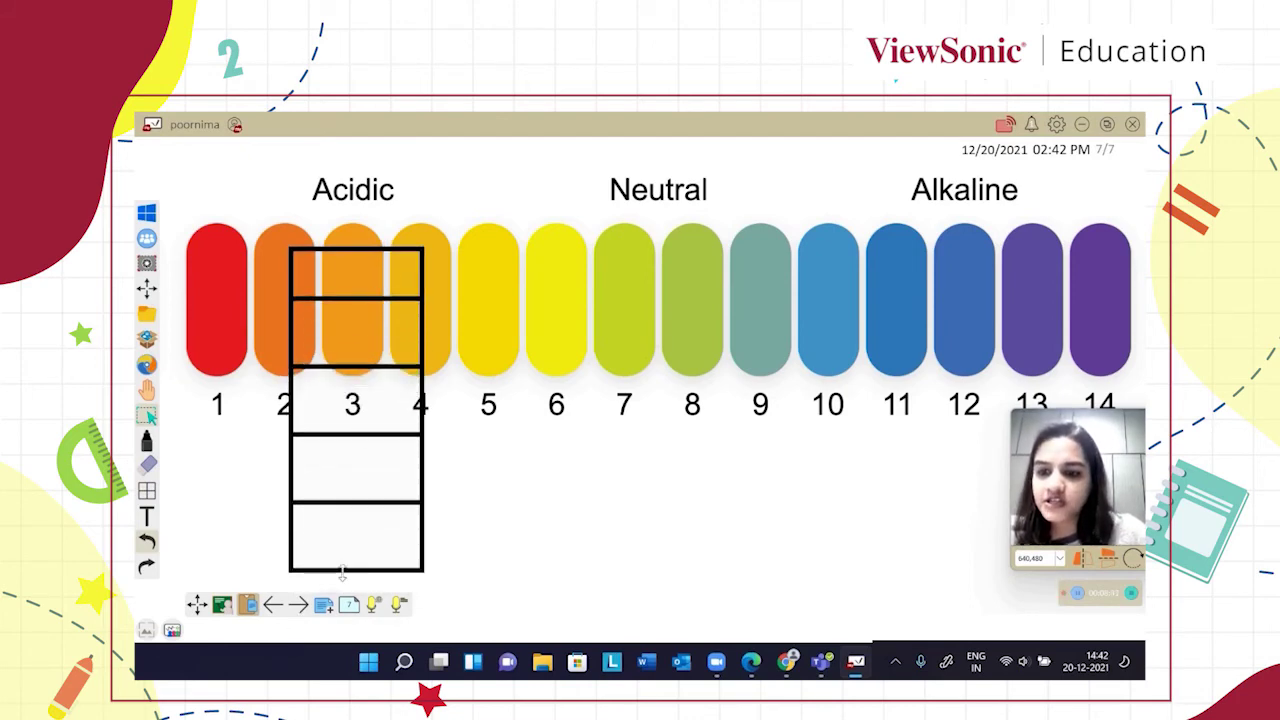
pyautogui.moveTo(337, 573); pyautogui.dragTo(330, 481)
pyautogui.click(332, 489)
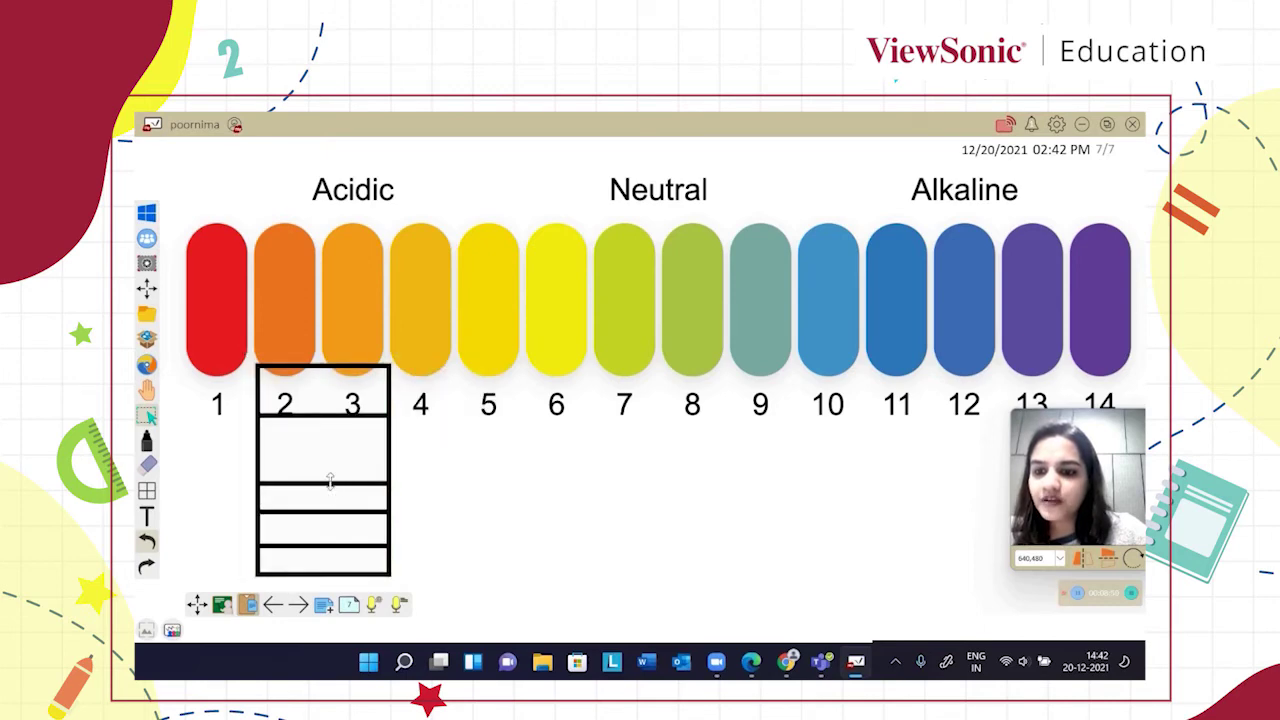
pyautogui.moveTo(320, 411)
pyautogui.mouseDown()
pyautogui.moveTo(323, 428)
pyautogui.moveTo(322, 393)
pyautogui.mouseUp()
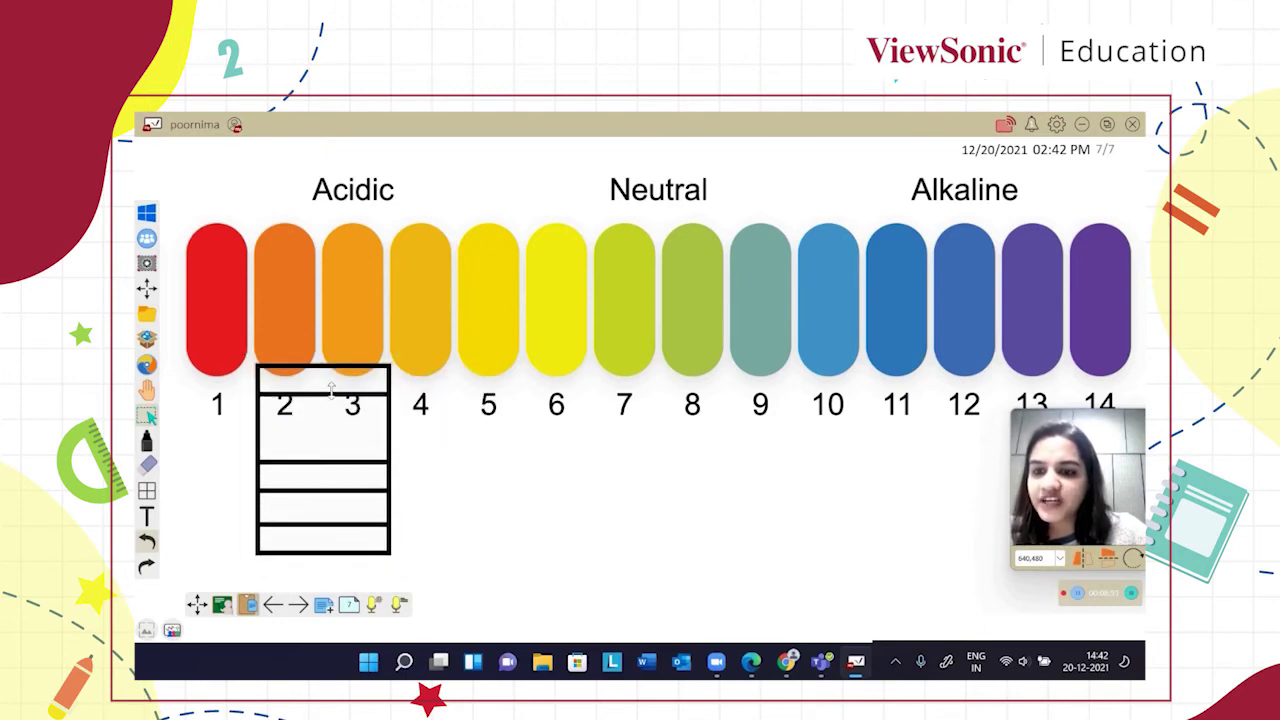
pyautogui.moveTo(317, 459); pyautogui.dragTo(322, 422)
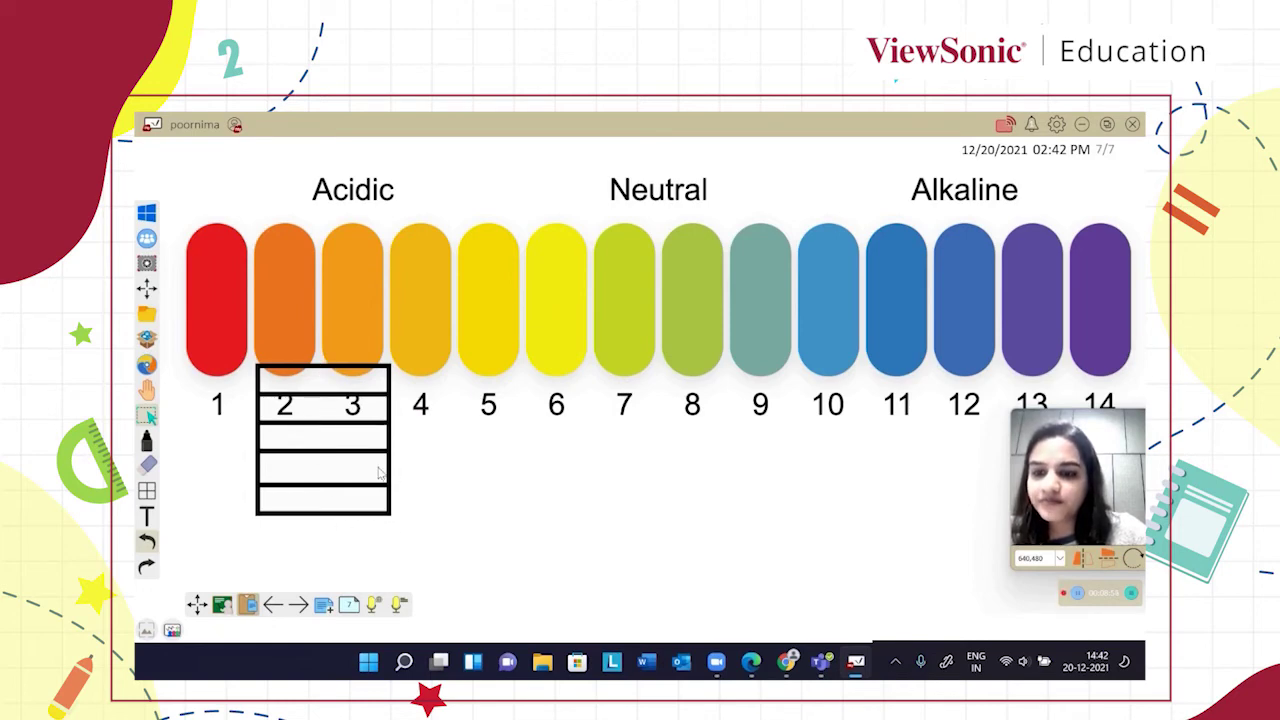
pyautogui.moveTo(335, 382); pyautogui.dragTo(340, 451)
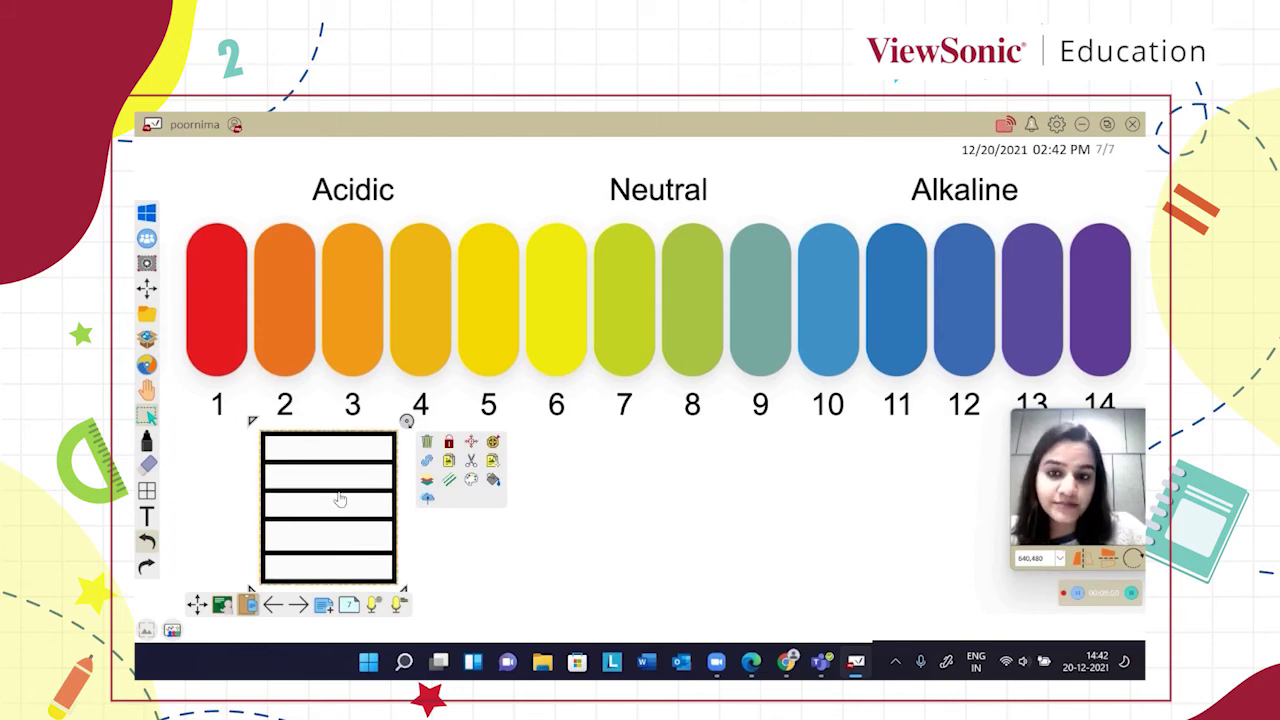
pyautogui.click(360, 488)
pyautogui.click(372, 481)
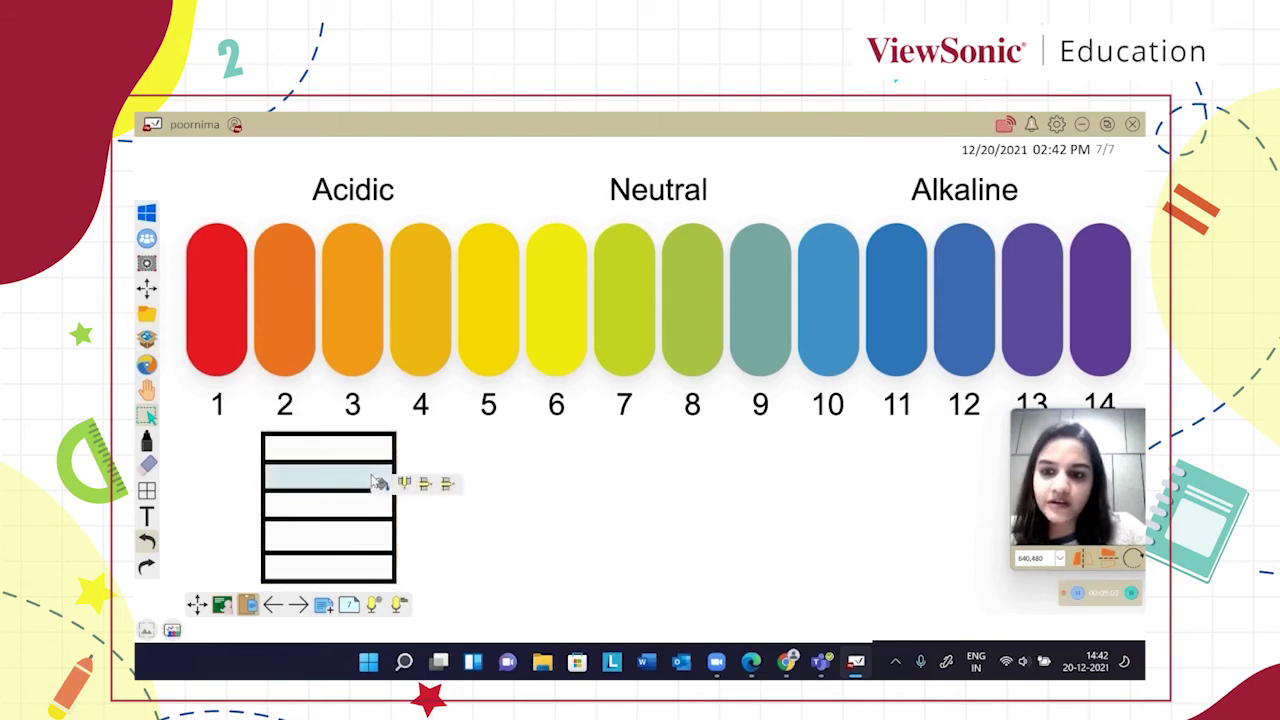
pyautogui.click(380, 452)
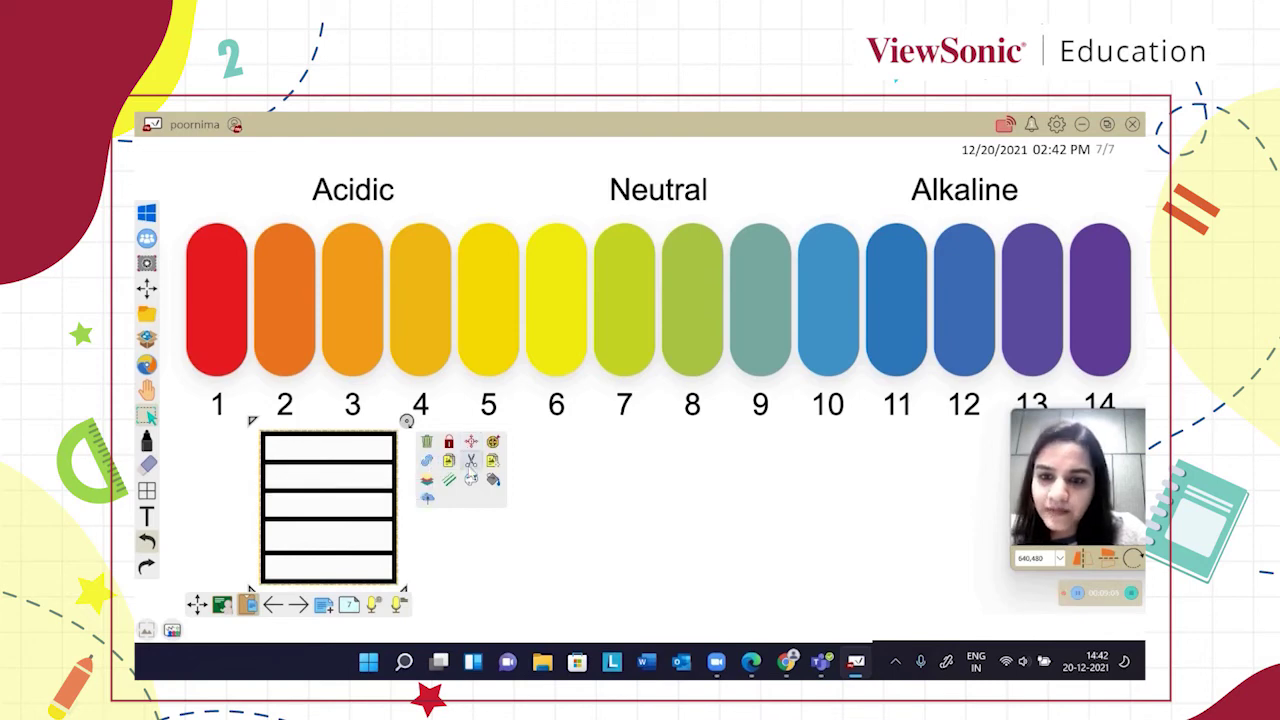
pyautogui.click(457, 466)
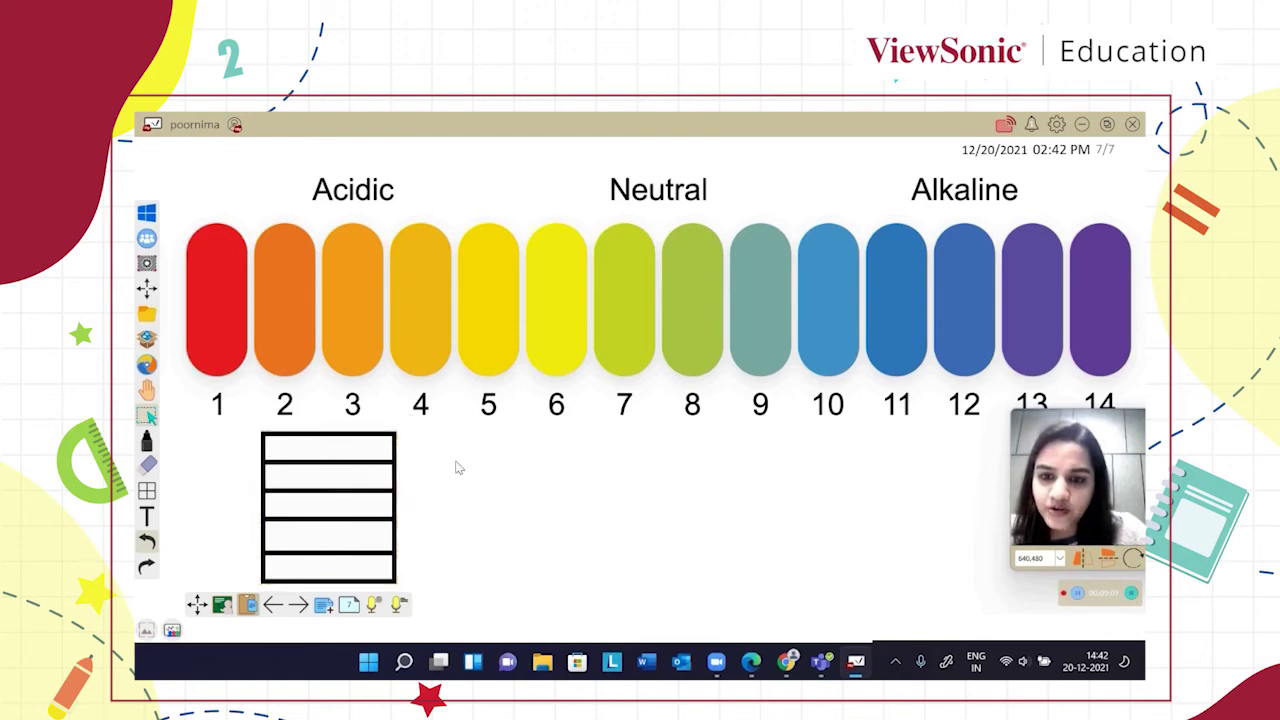
pyautogui.click(335, 481)
pyautogui.click(576, 454)
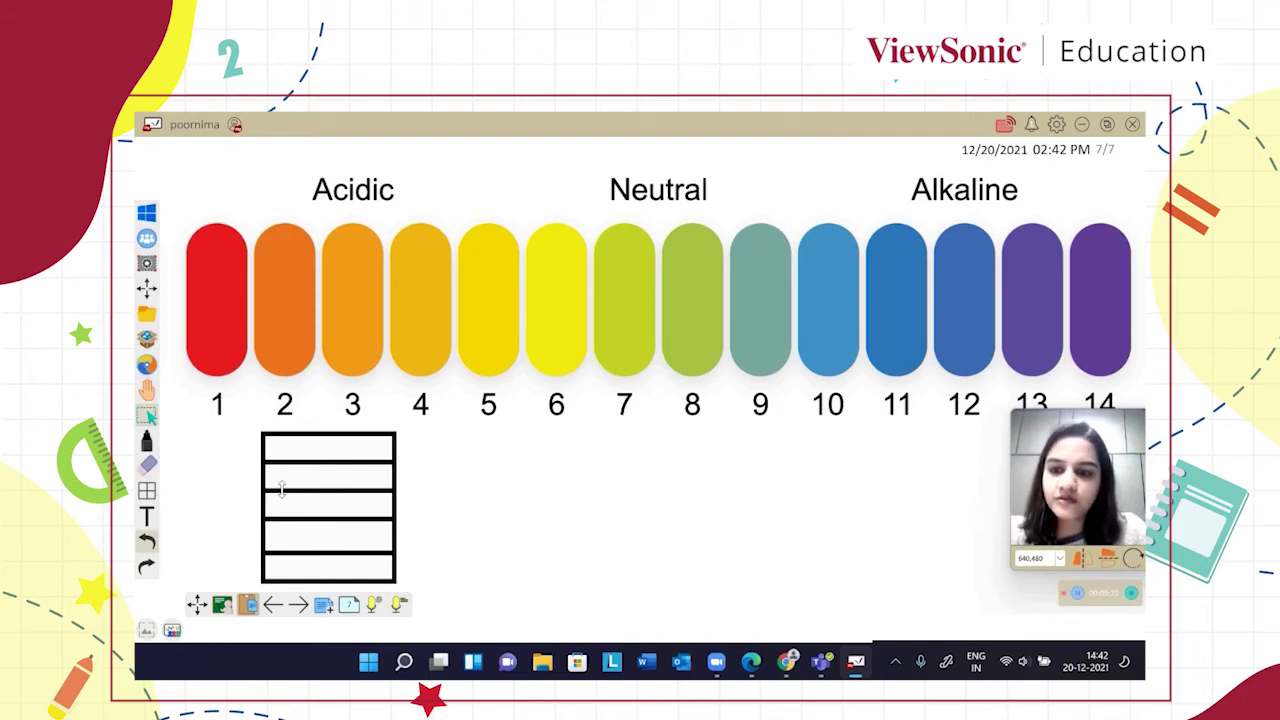
# Duplicate the five-row table twice and place the copies under the Neutral and Alkaline parts of the pH scale
pyautogui.click(335, 455)
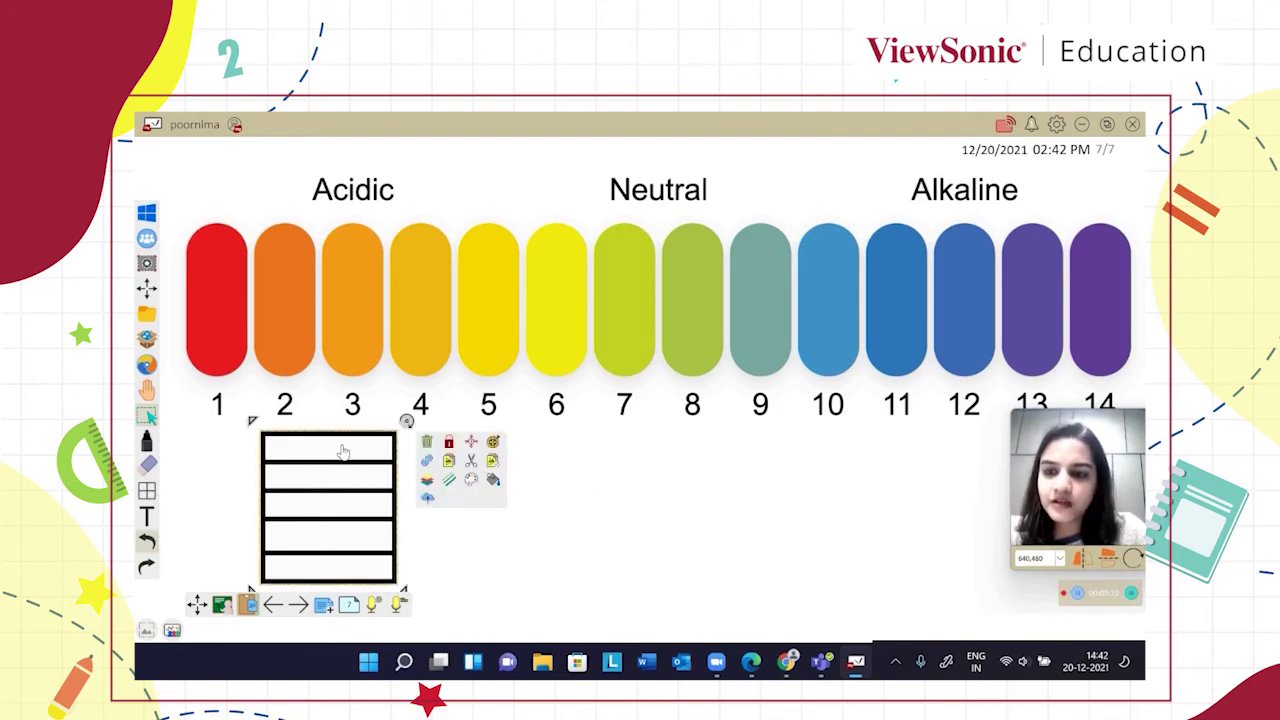
pyautogui.click(454, 473)
pyautogui.moveTo(313, 480)
pyautogui.mouseDown()
pyautogui.moveTo(523, 480)
pyautogui.moveTo(306, 484)
pyautogui.mouseUp()
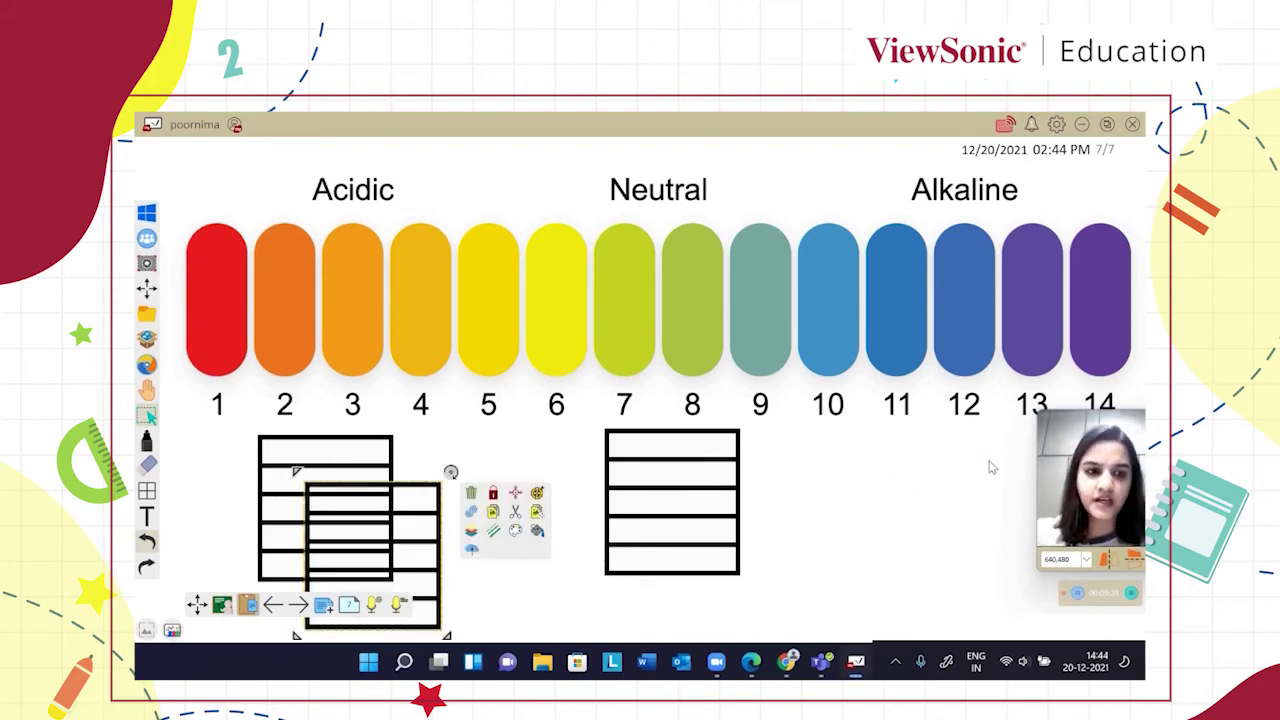
pyautogui.moveTo(410, 512); pyautogui.dragTo(1005, 460)
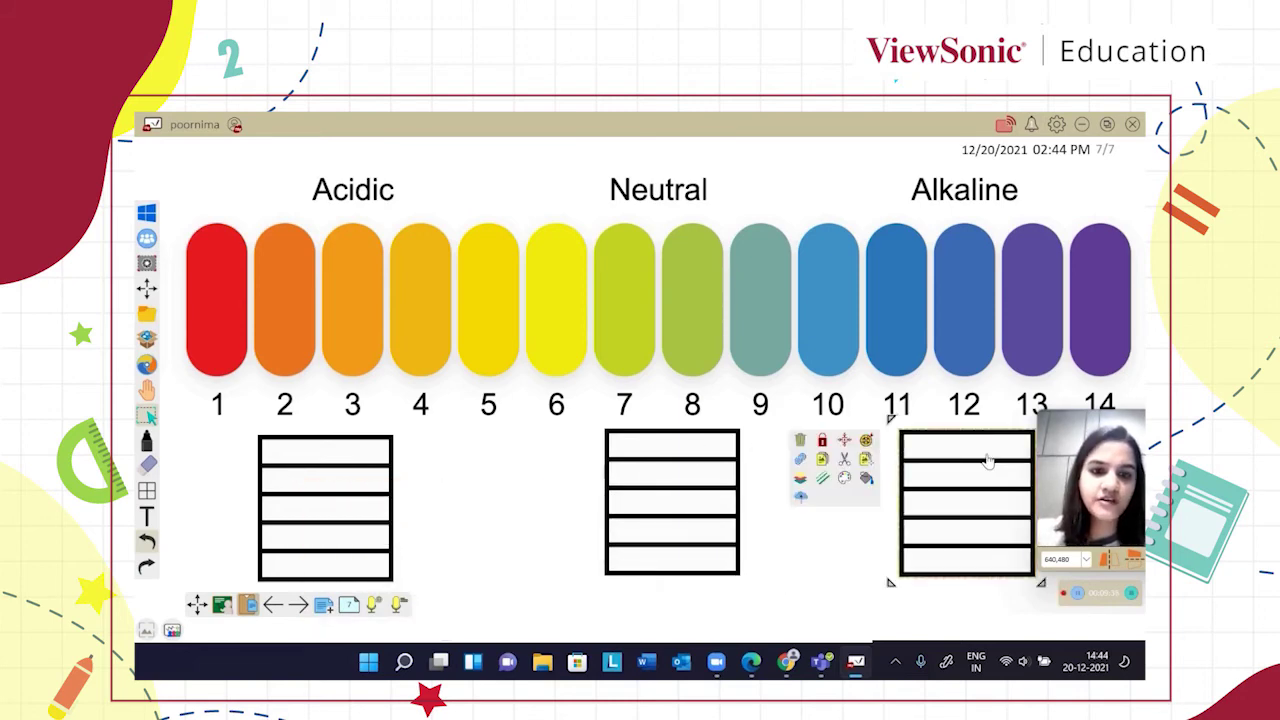
# Add the text "Water" in the first row of the table under Neutral and fit it inside the cell
pyautogui.click(325, 460)
pyautogui.click(146, 516)
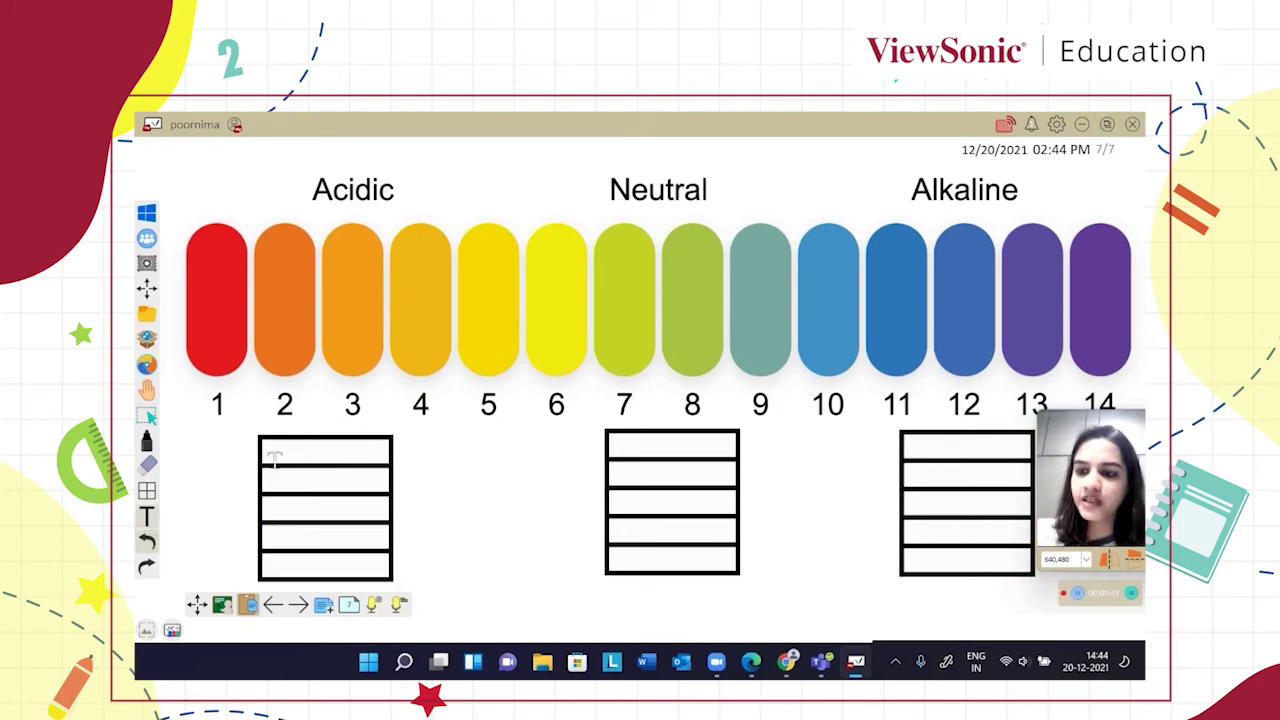
pyautogui.click(285, 452)
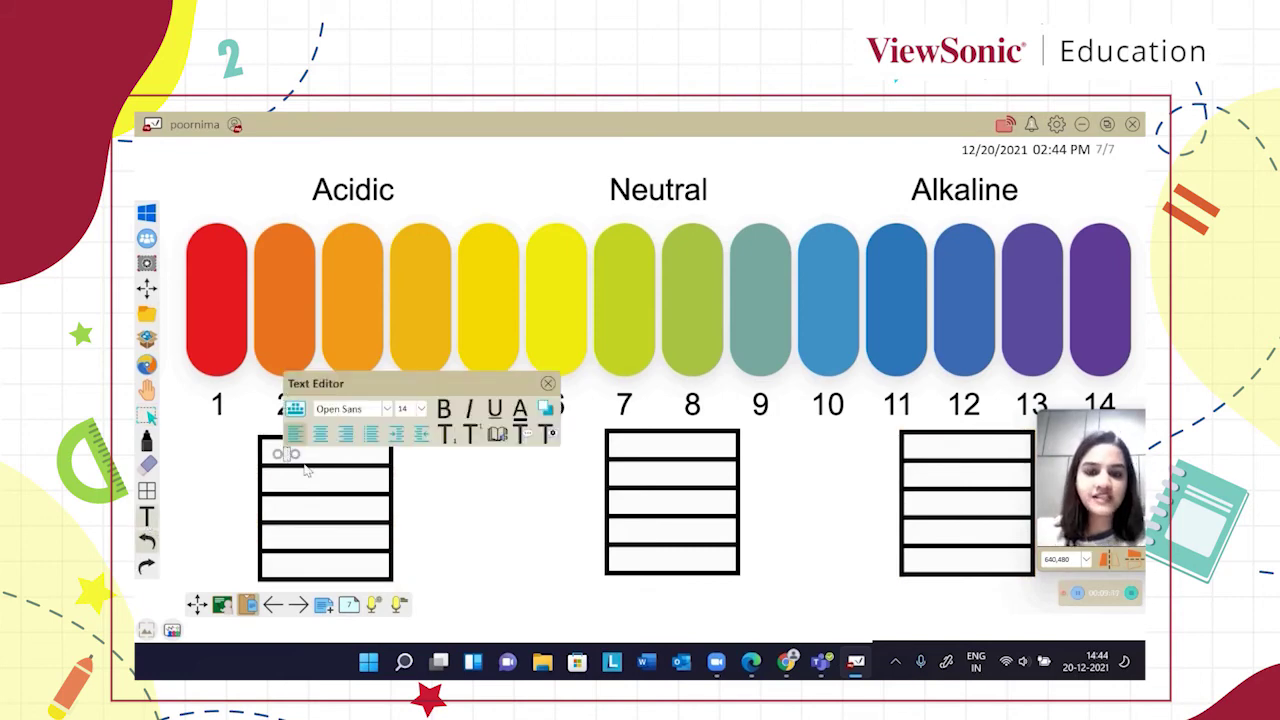
pyautogui.click(671, 451)
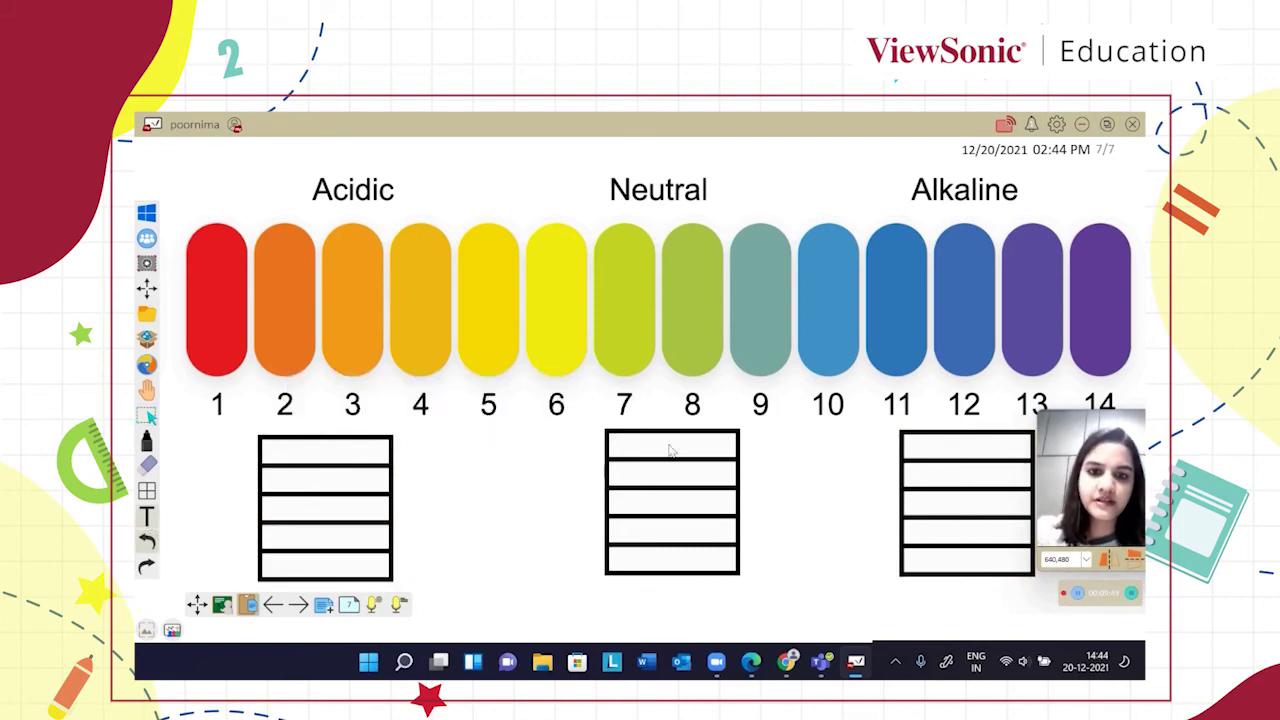
pyautogui.write('Water')
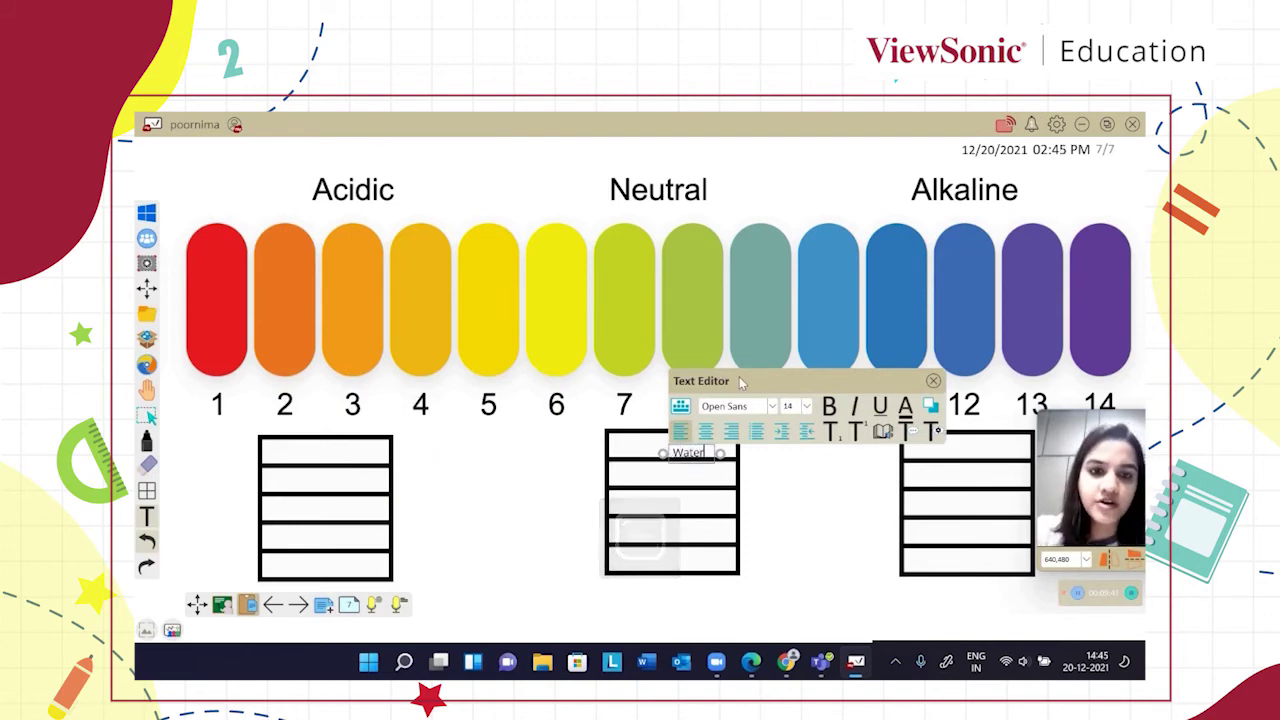
pyautogui.moveTo(738, 380); pyautogui.dragTo(716, 370)
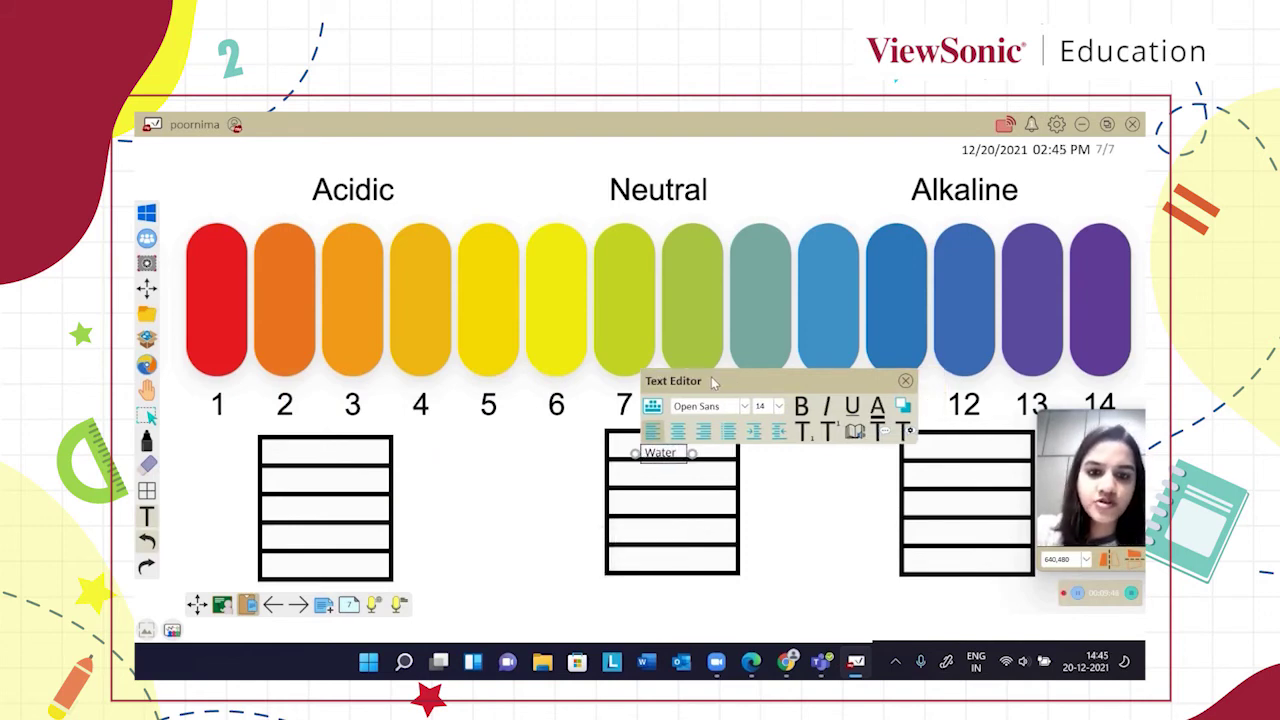
# Add the text "HCl" in the first row of the table under Acidic and fit it inside the cell
pyautogui.click(334, 455)
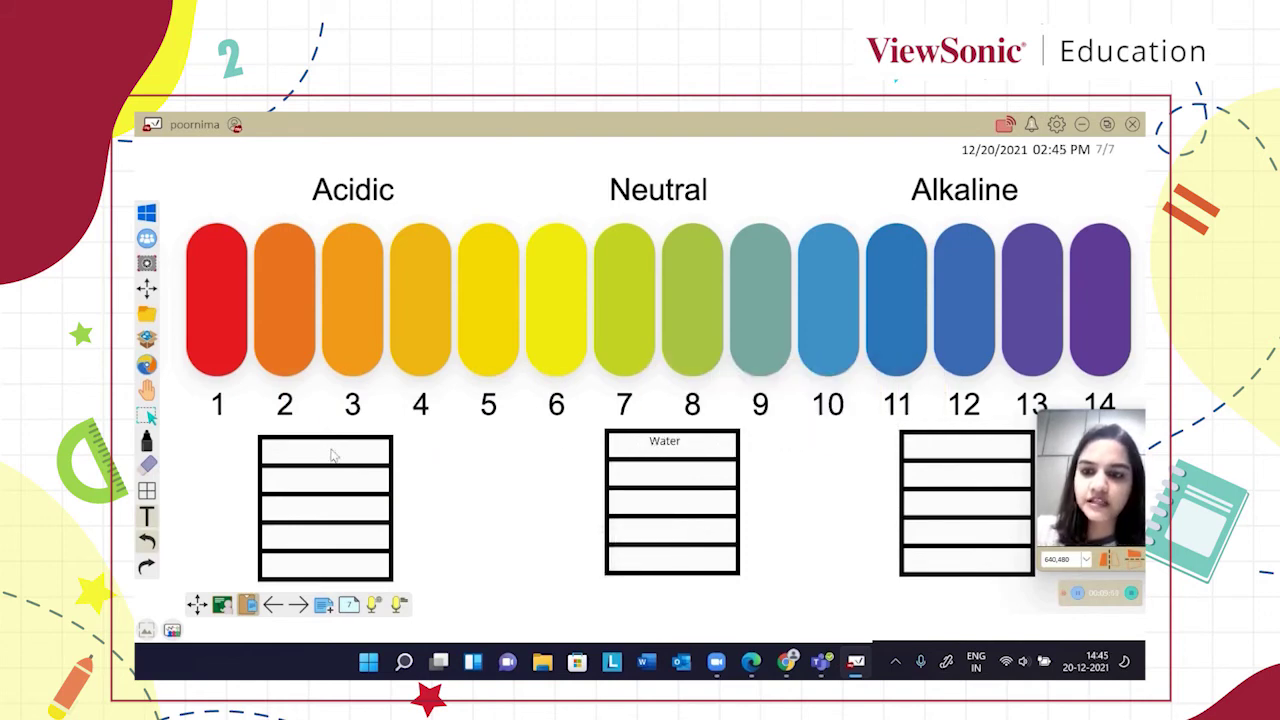
pyautogui.click(334, 455)
pyautogui.write('HCl')
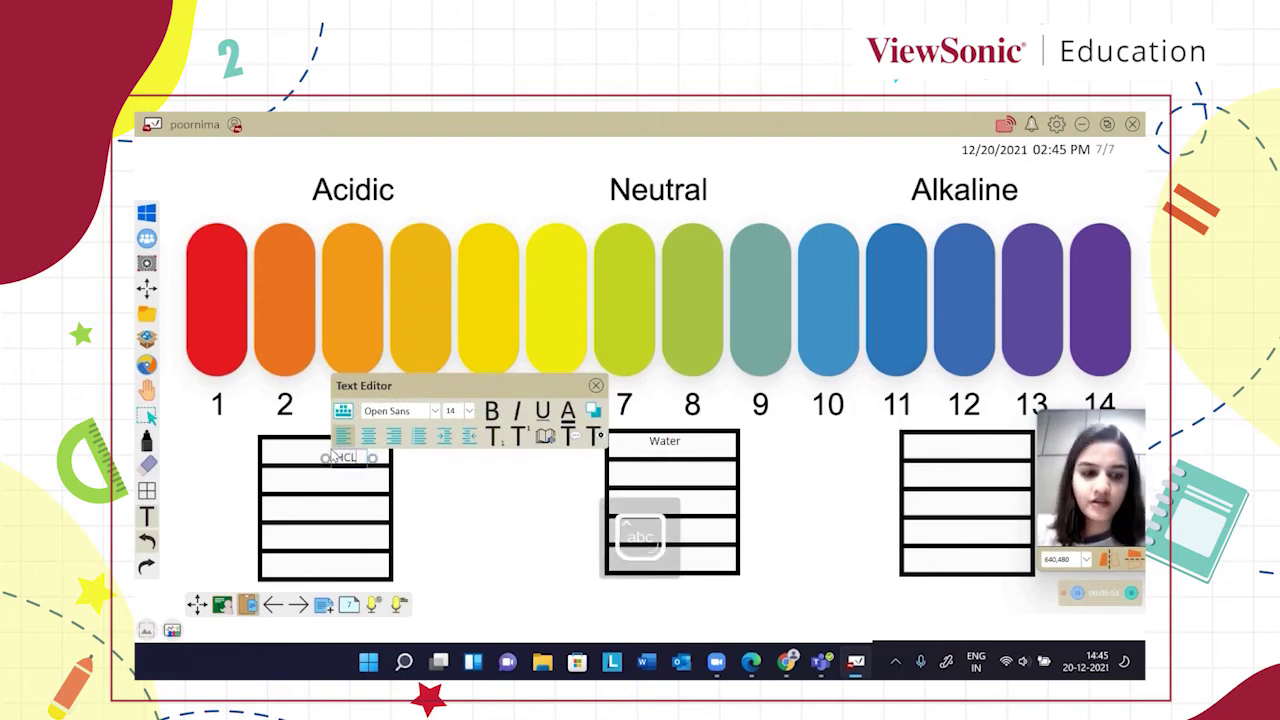
pyautogui.press('BackSpace')
pyautogui.press('BackSpace')
pyautogui.press('BackSpace')
pyautogui.write('HCl')
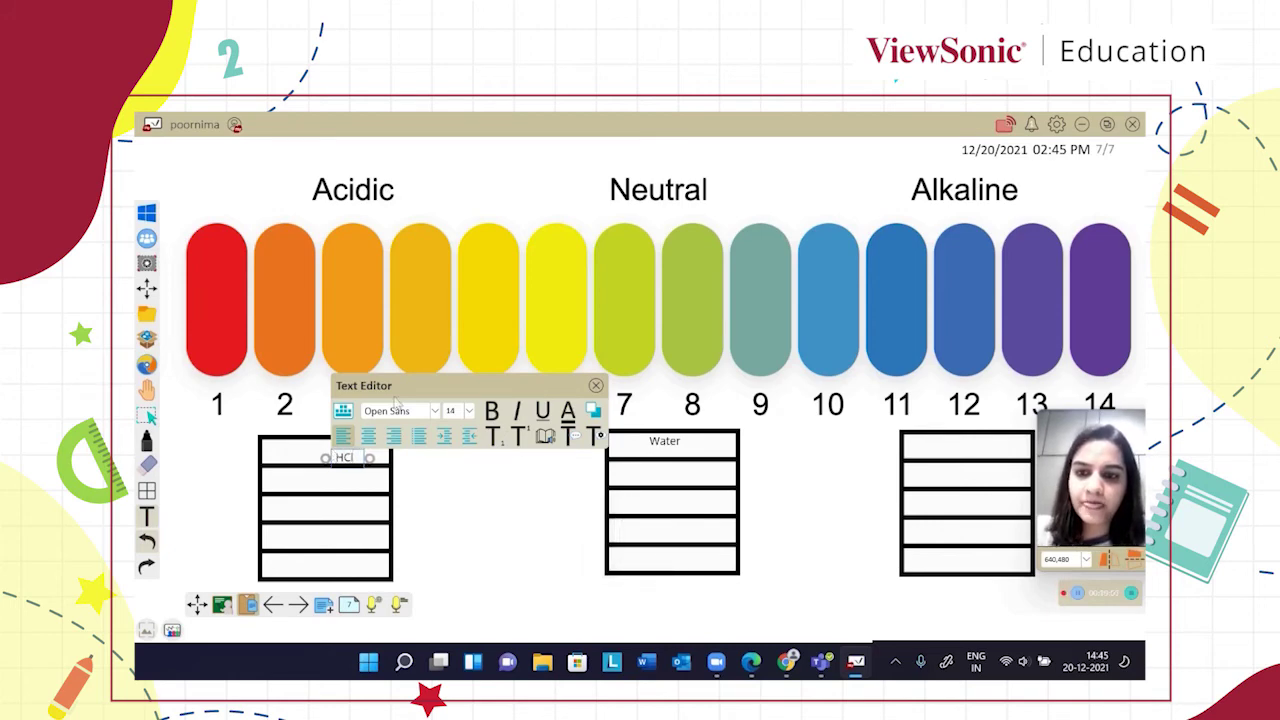
pyautogui.moveTo(398, 388); pyautogui.dragTo(369, 380)
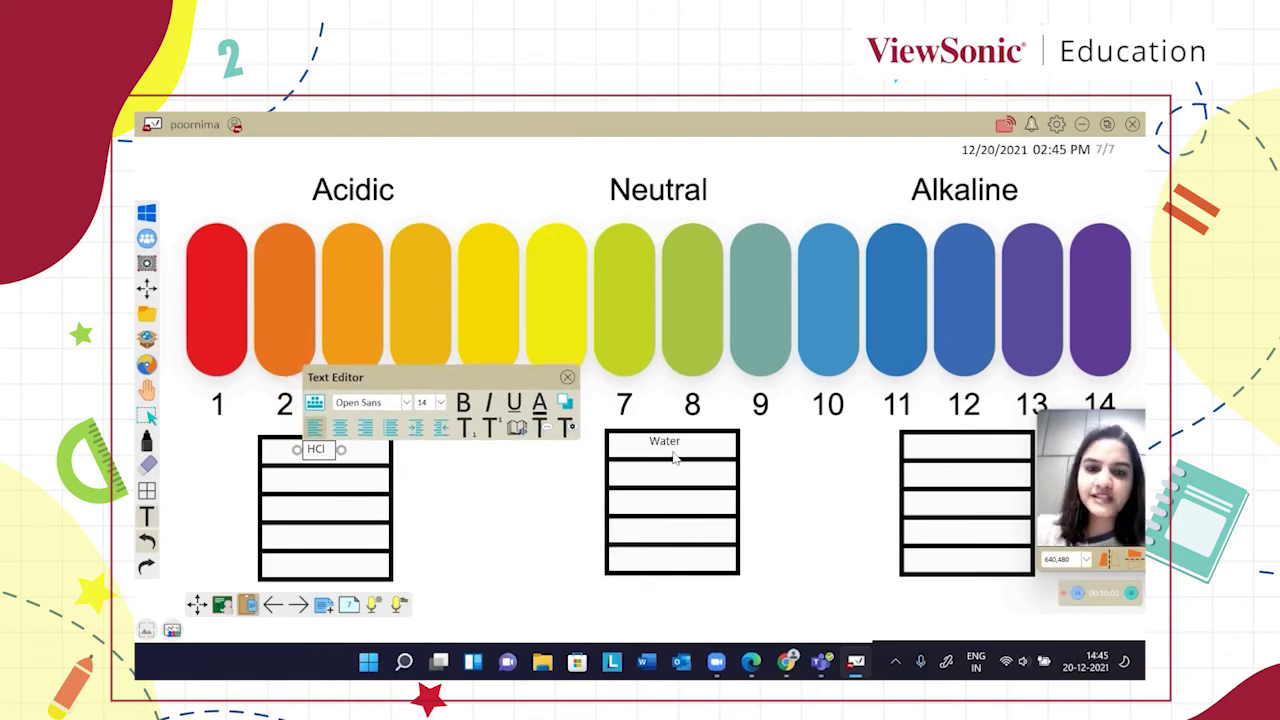
# Add the text "NaOH" in the first row of the table under Alkaline
pyautogui.click(674, 470)
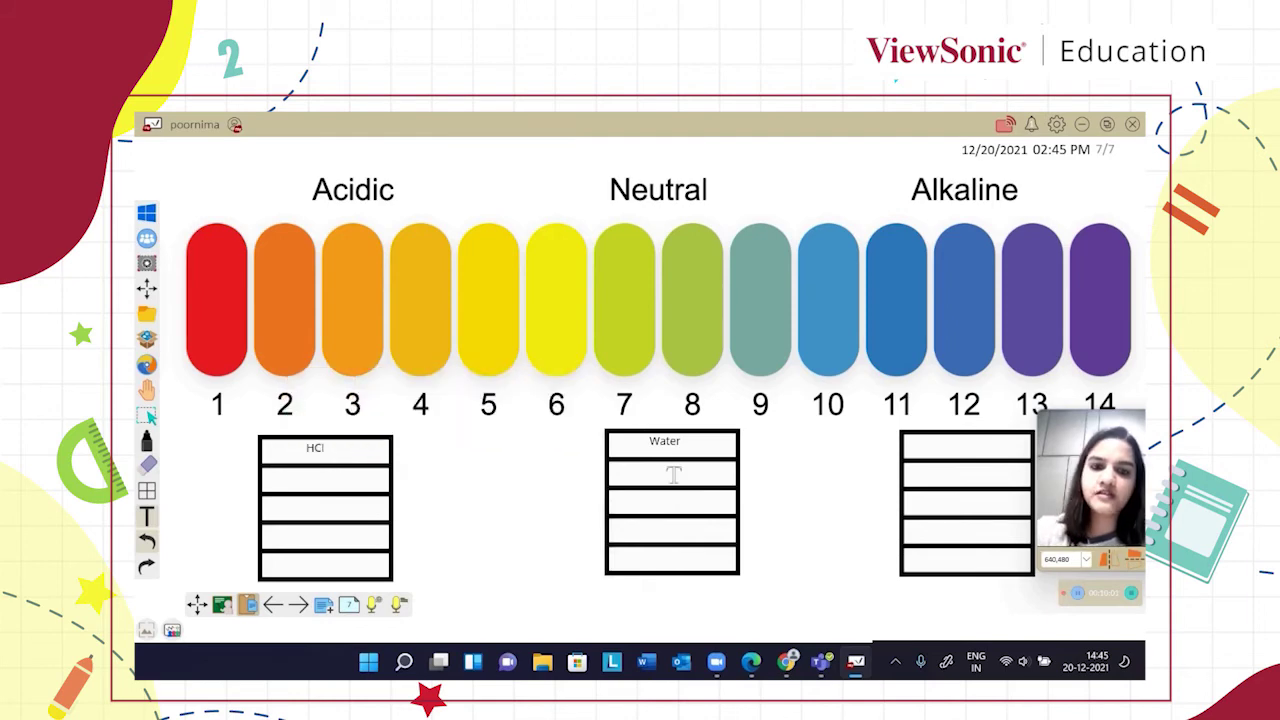
pyautogui.click(975, 447)
pyautogui.moveTo(1030, 372); pyautogui.dragTo(1015, 372)
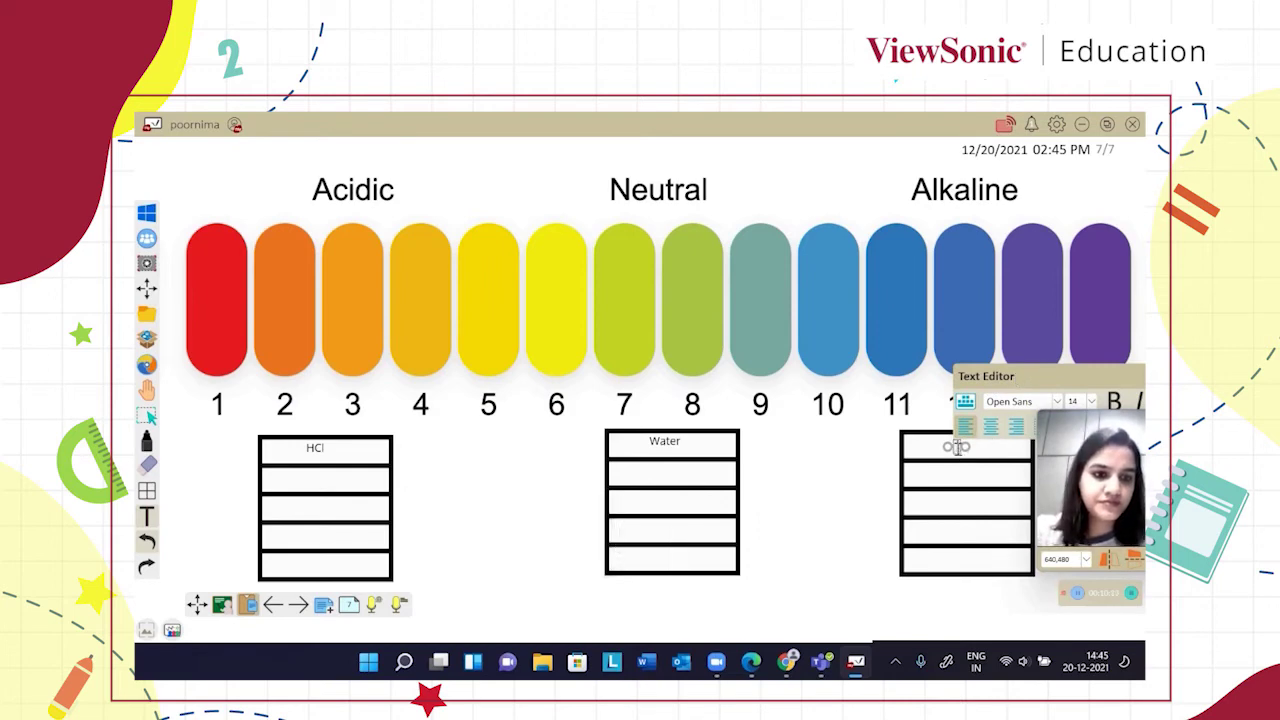
pyautogui.write('NaOH')
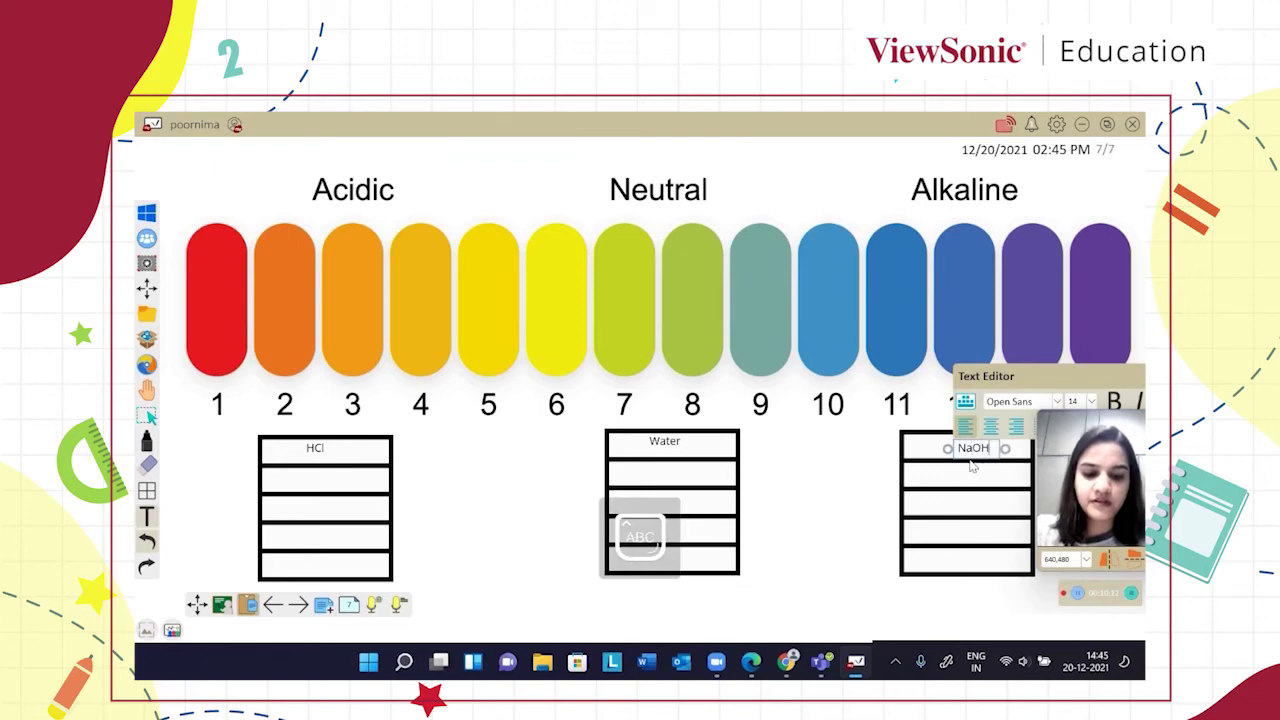
pyautogui.click(892, 500)
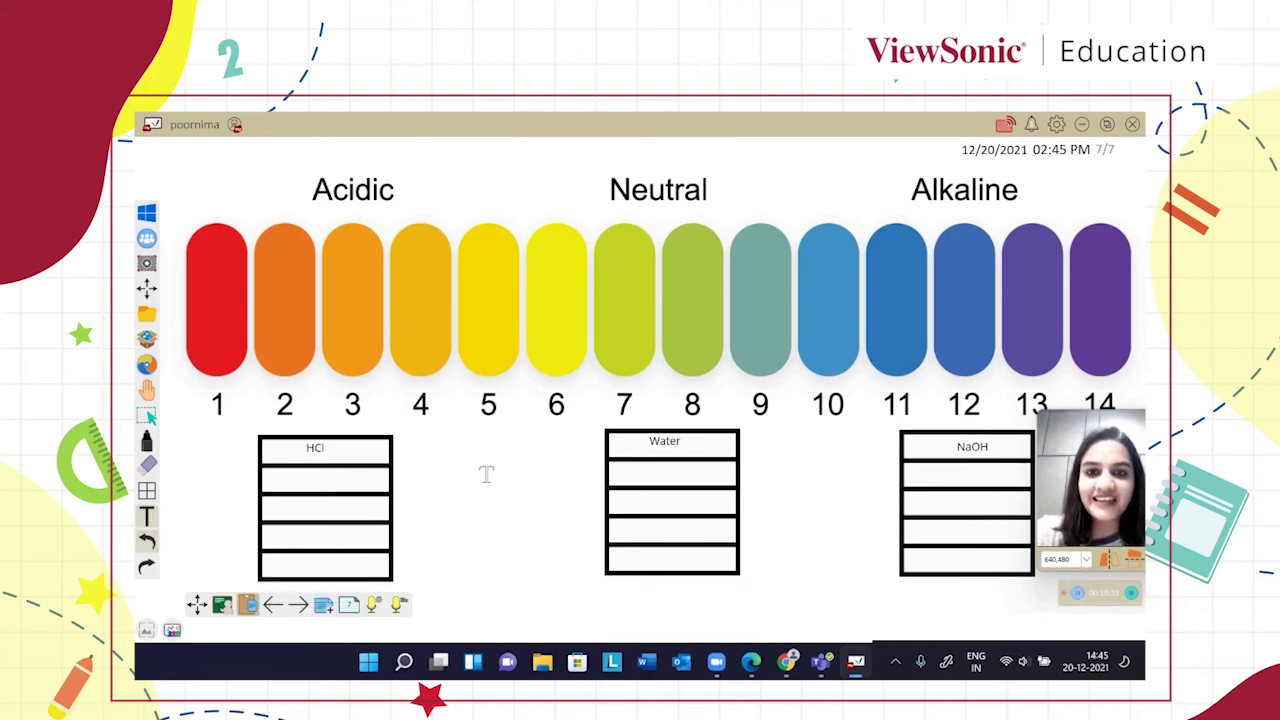
# Add a blank eighth page after the pH scale page and close the page overview
pyautogui.click(247, 604)
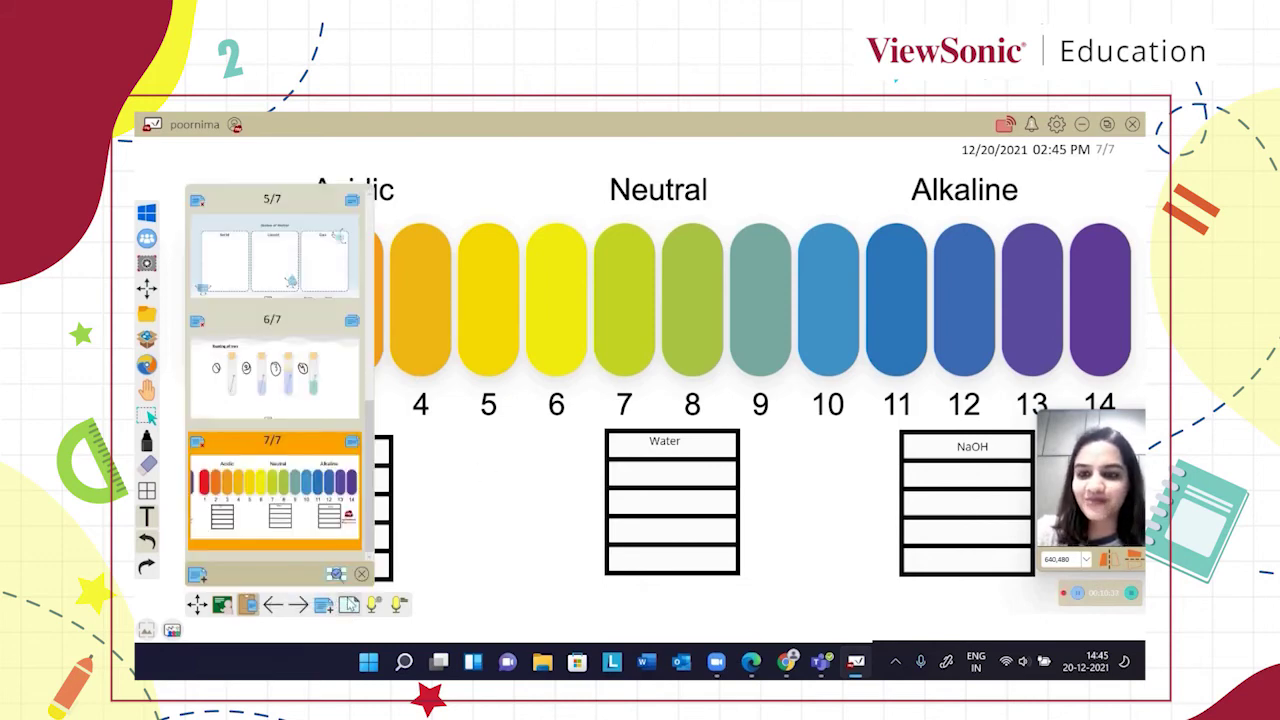
pyautogui.click(198, 577)
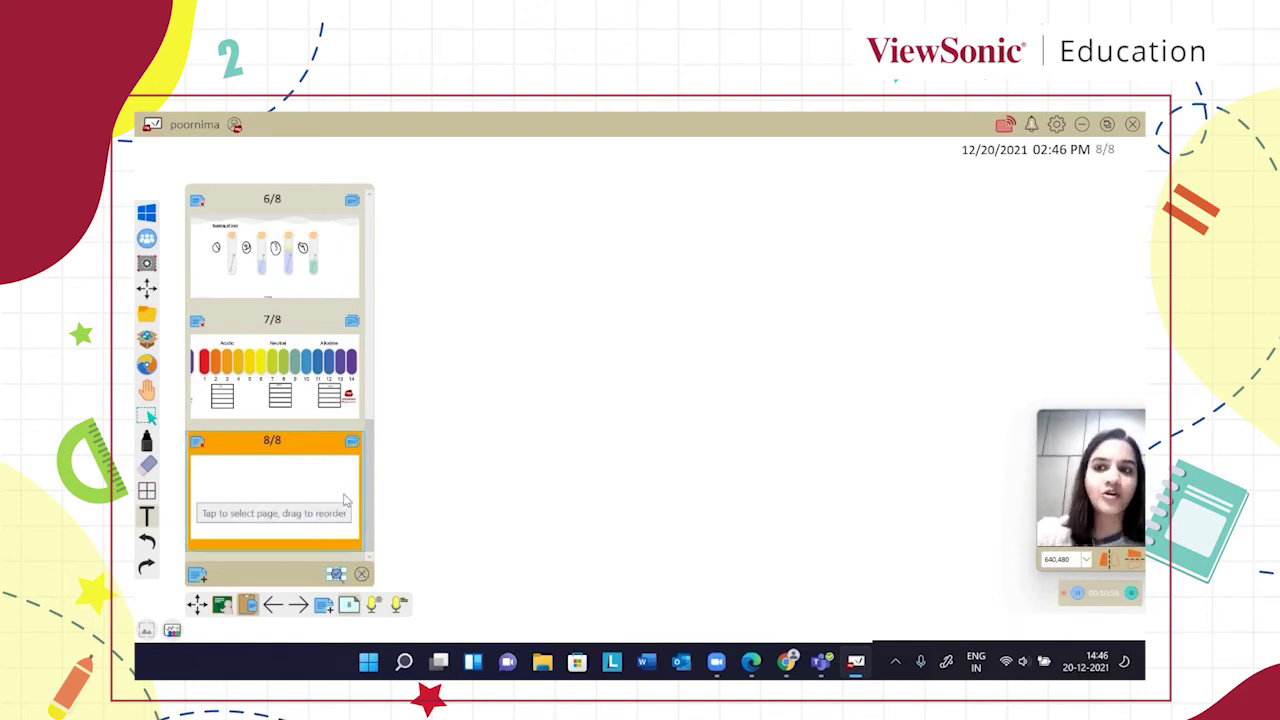
pyautogui.click(577, 386)
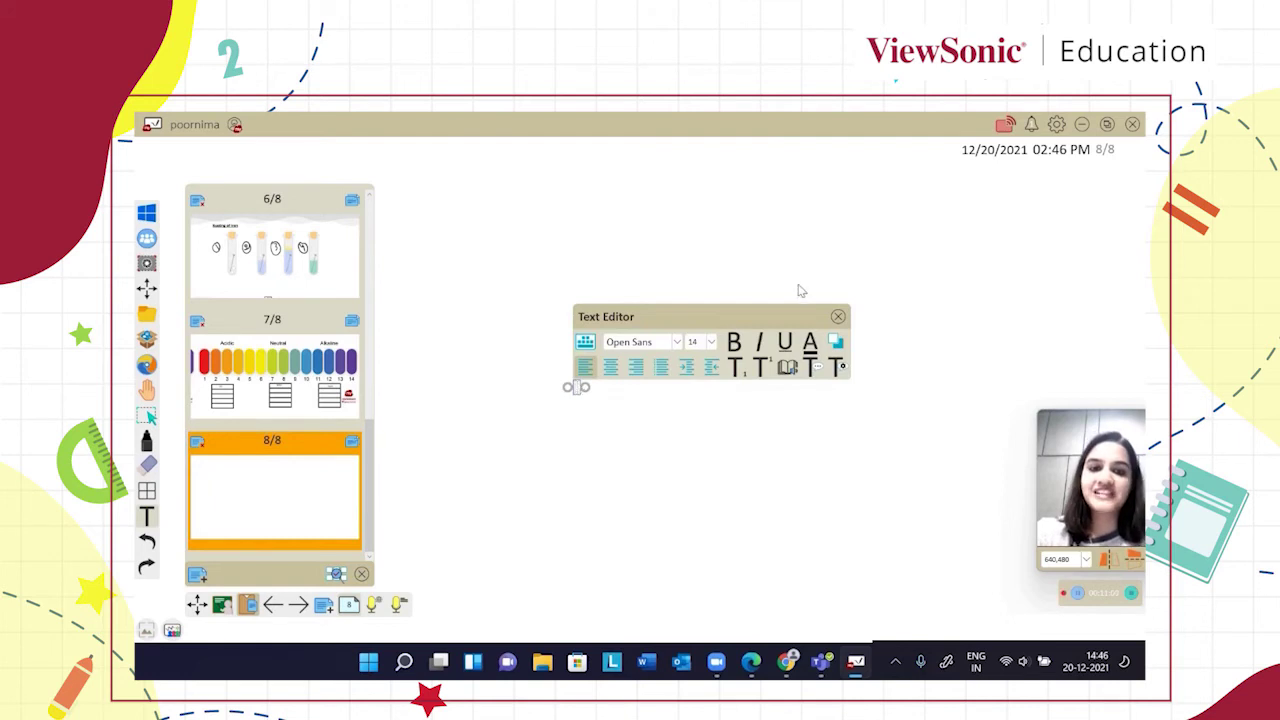
pyautogui.click(838, 315)
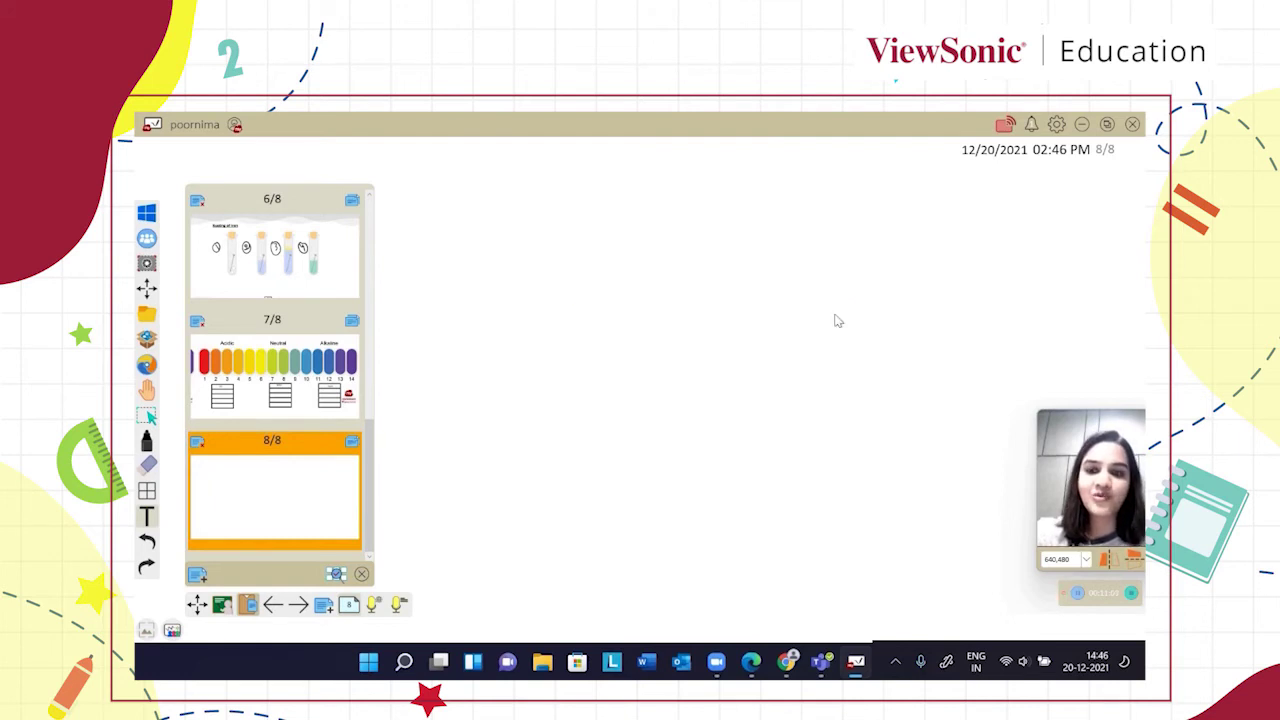
pyautogui.click(362, 576)
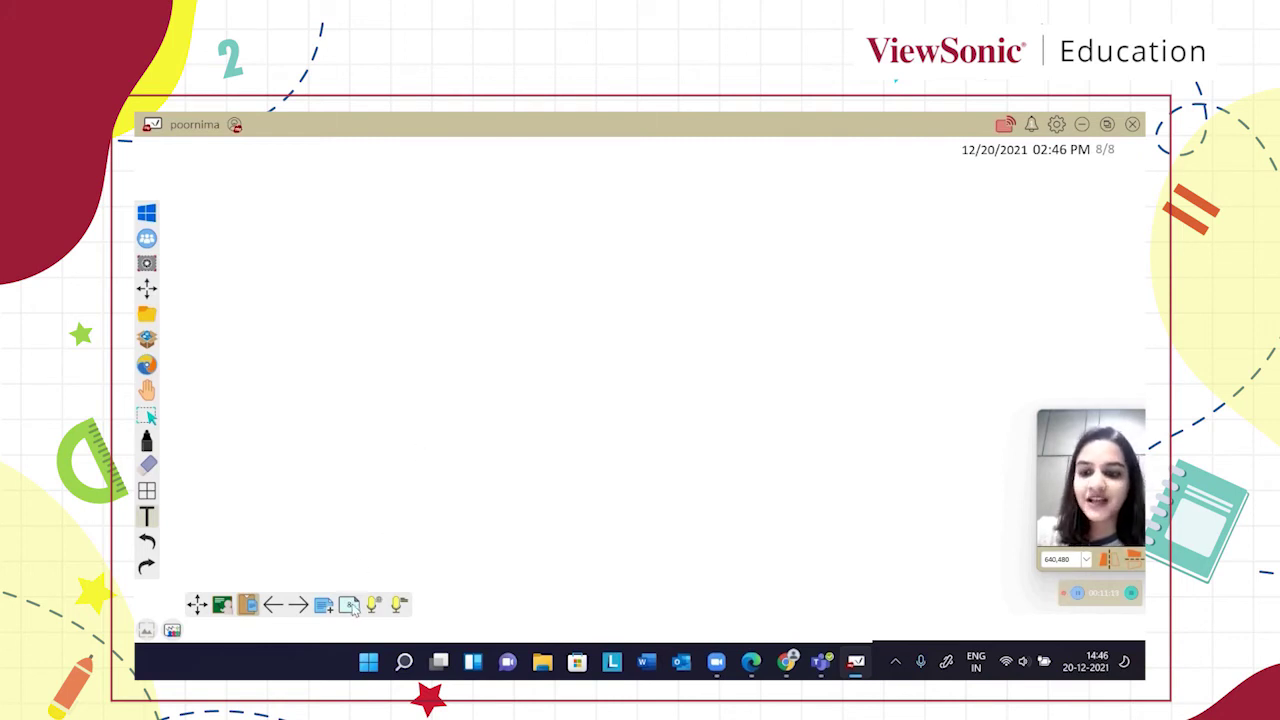
# Open the background manager and show the Originals backgrounds for the subject Science
pyautogui.click(146, 632)
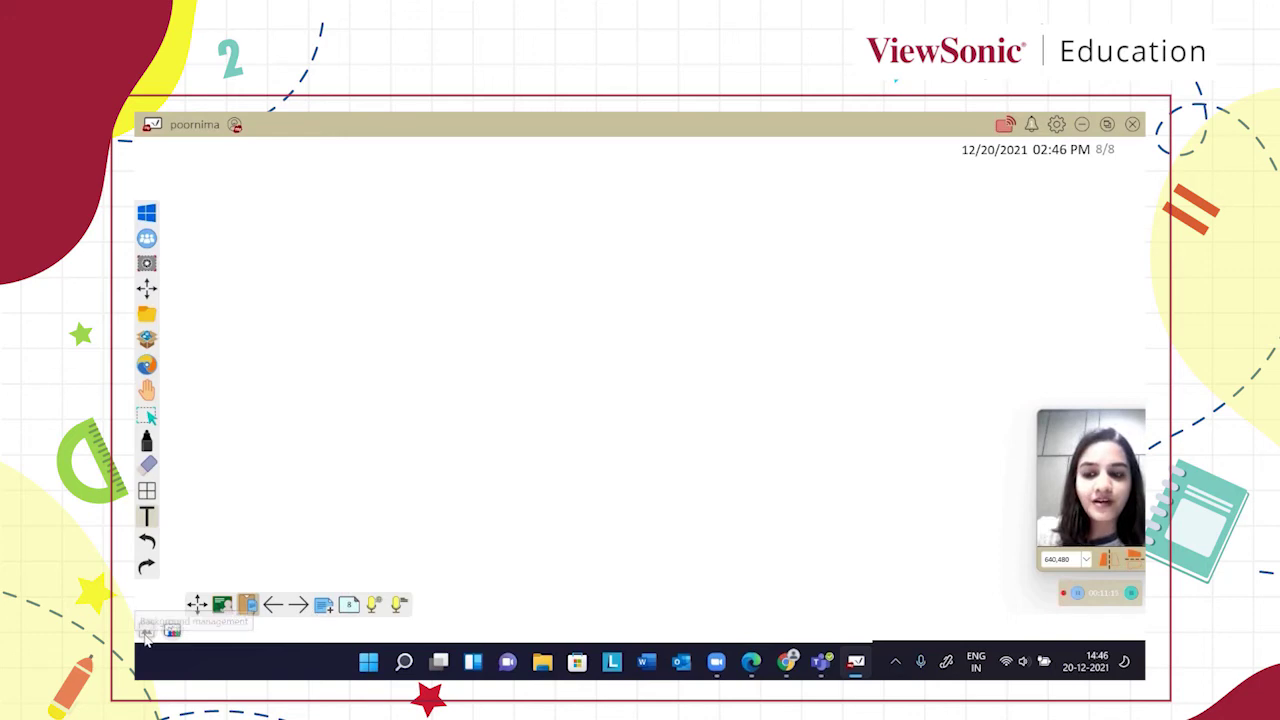
pyautogui.scroll(-10, 420, 372)
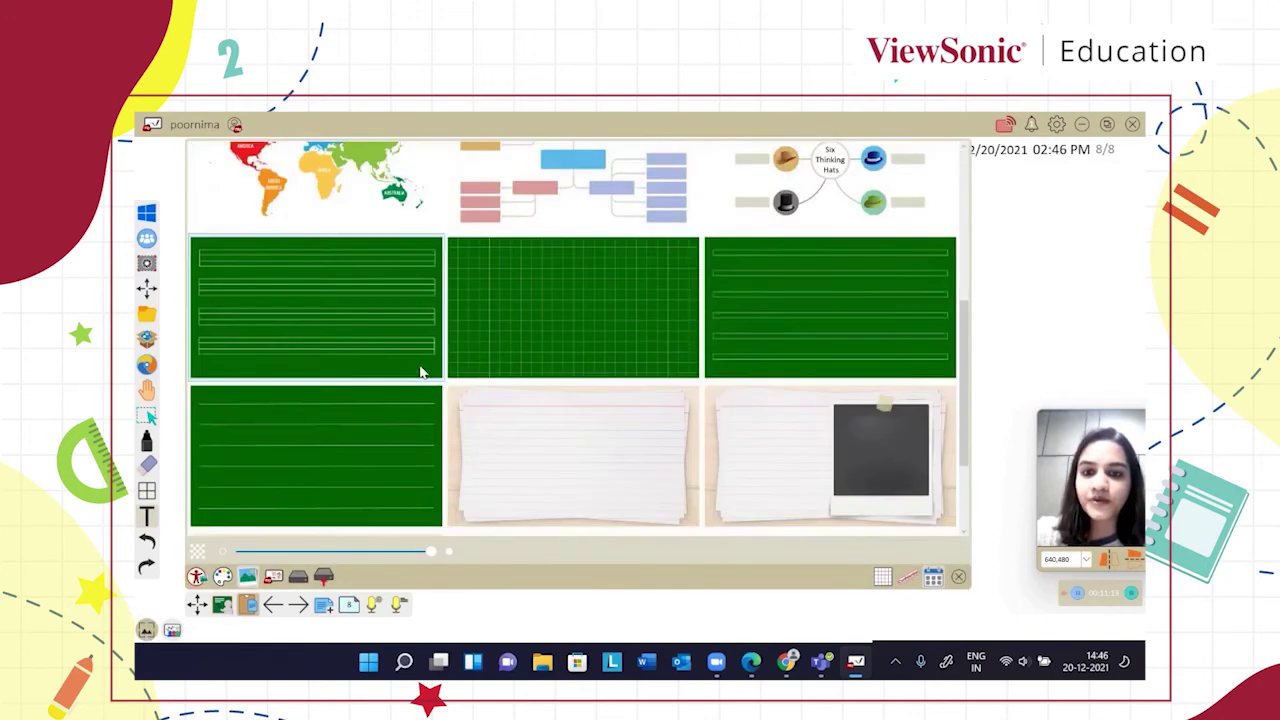
pyautogui.scroll(6, 420, 372)
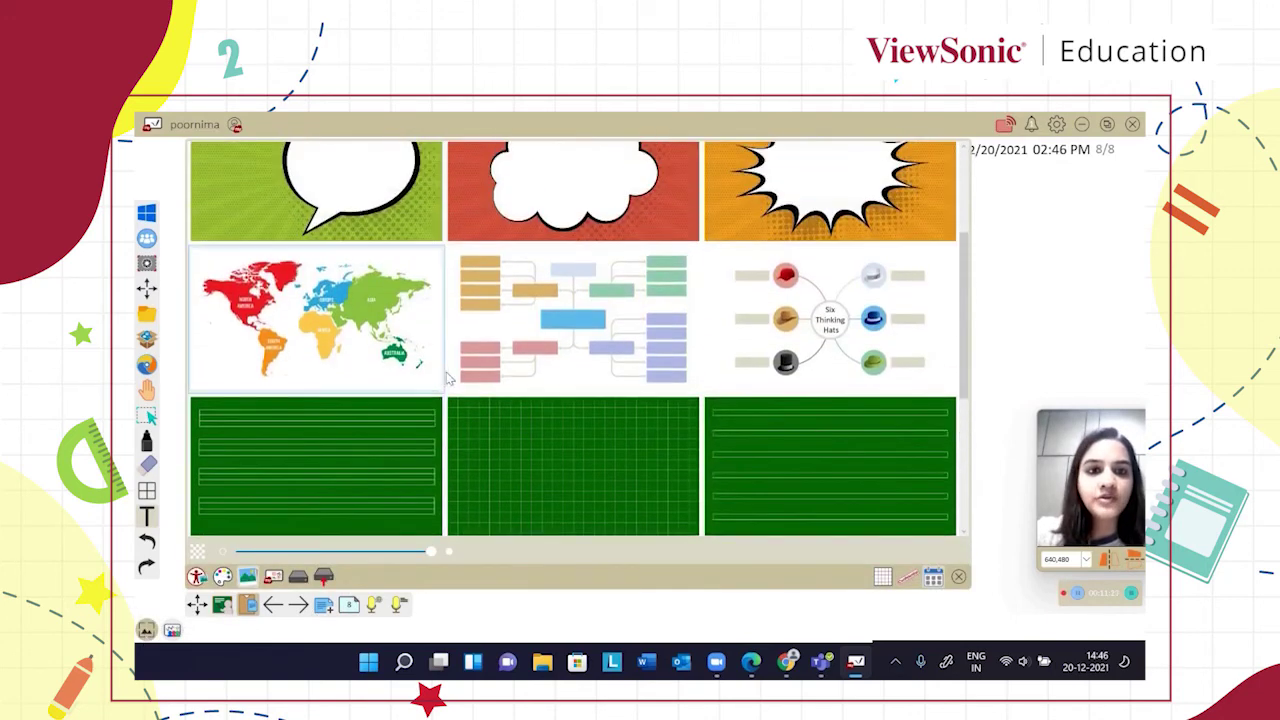
pyautogui.click(264, 587)
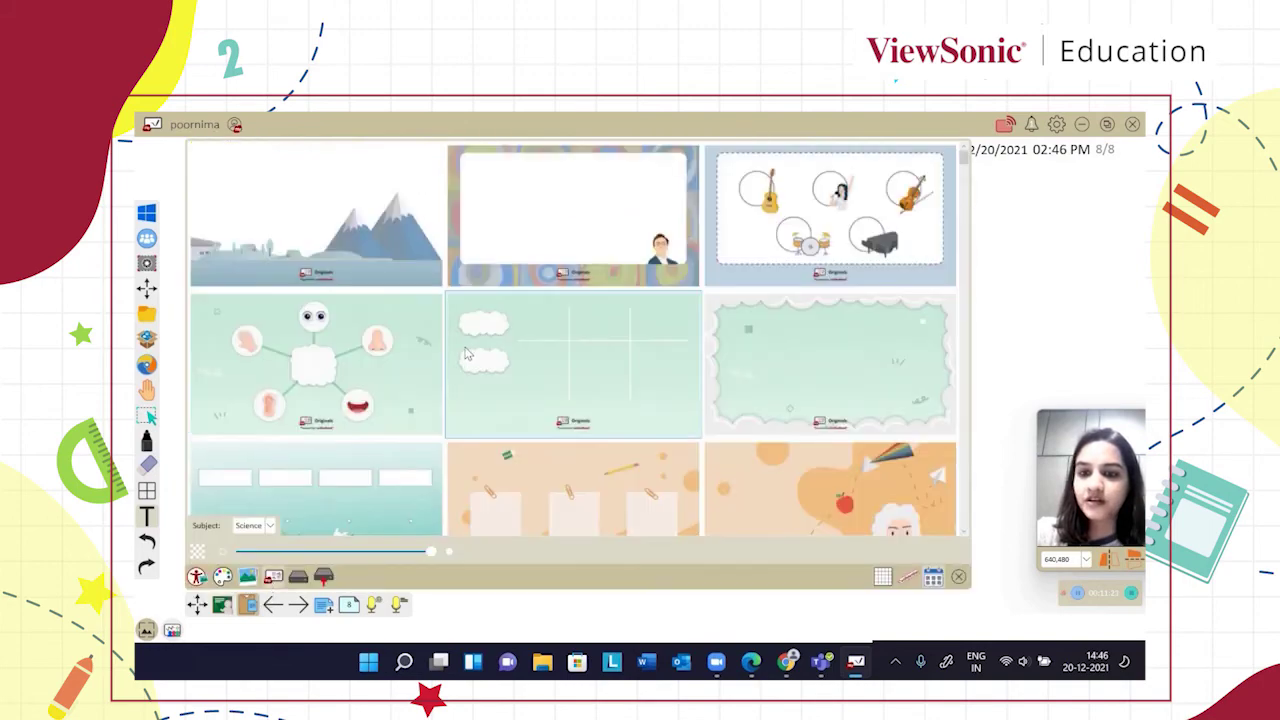
# Apply the Originals background of the cooking pot with metal and wooden spoons to this page only and close the background manager
pyautogui.scroll(-10, 466, 352)
pyautogui.scroll(-12, 466, 352)
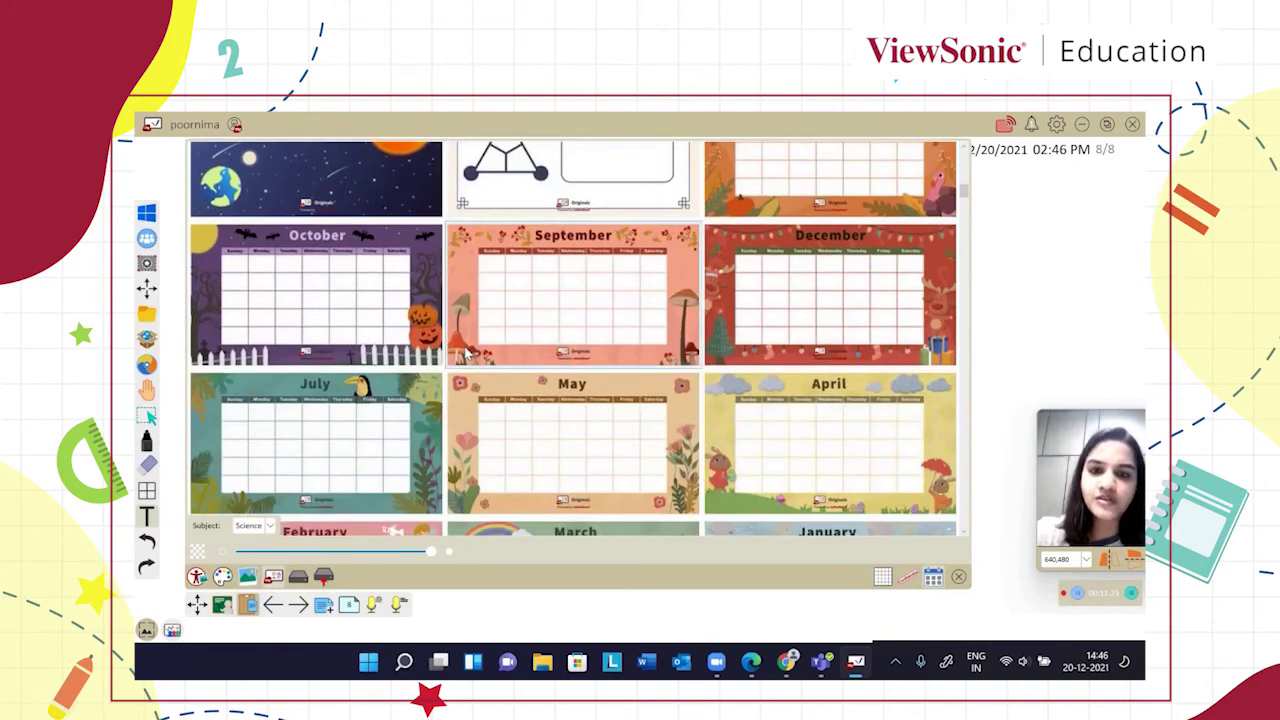
pyautogui.scroll(-15, 464, 346)
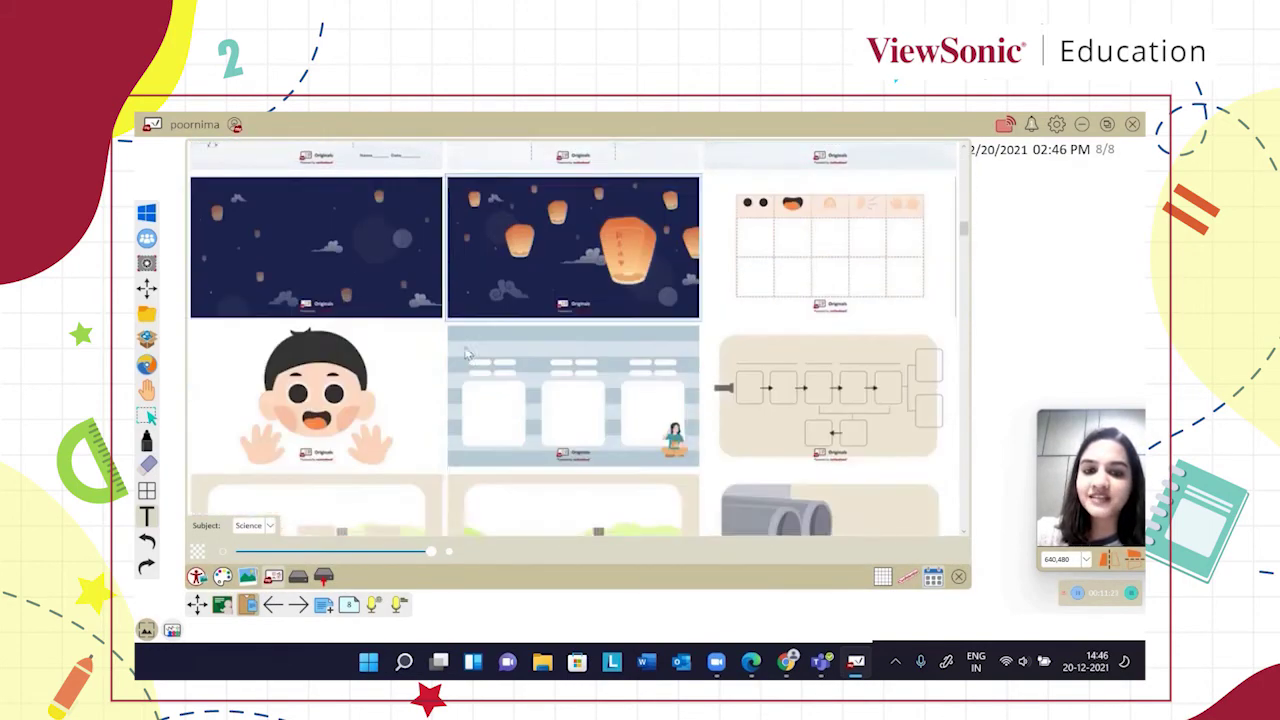
pyautogui.scroll(-15, 466, 352)
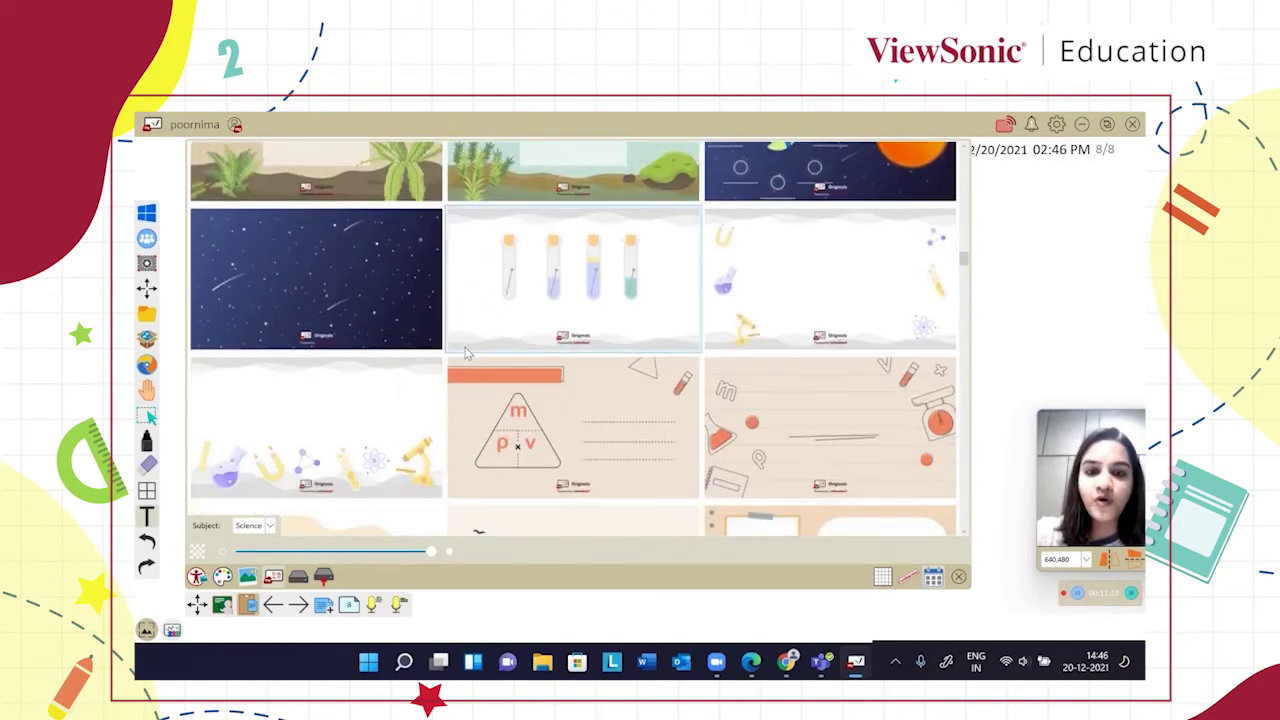
pyautogui.scroll(-15, 540, 438)
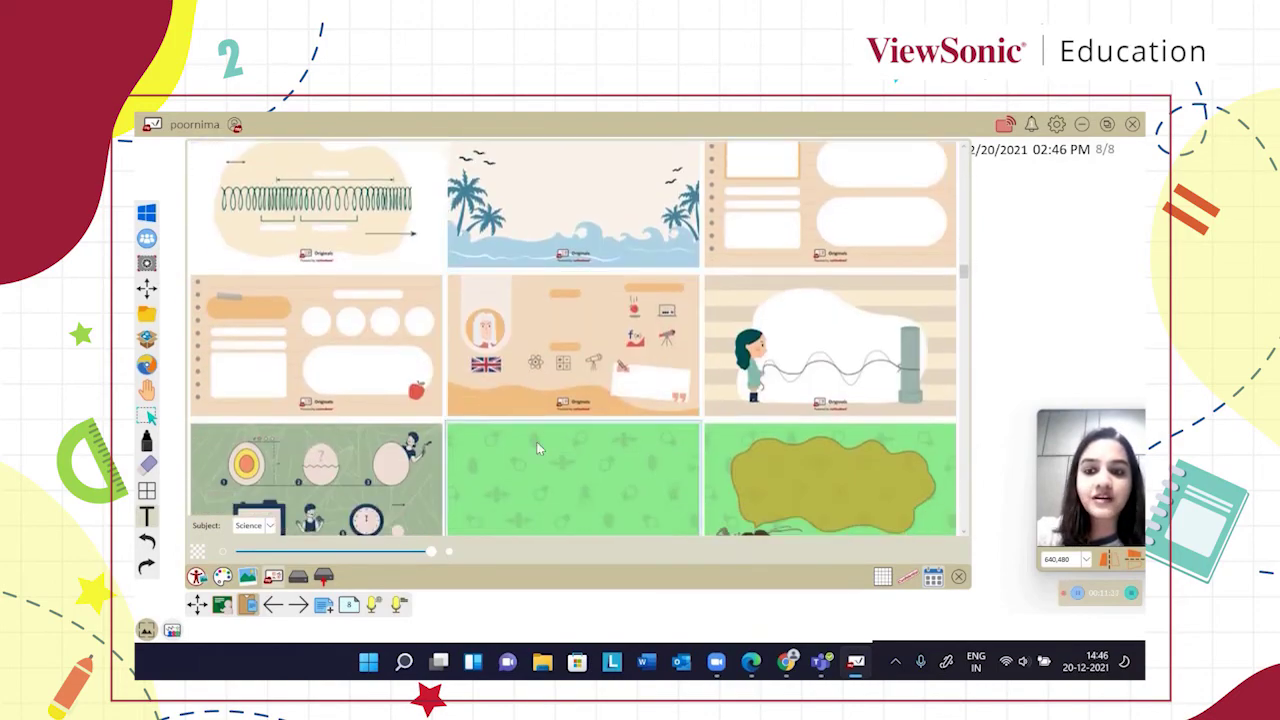
pyautogui.scroll(-15, 541, 440)
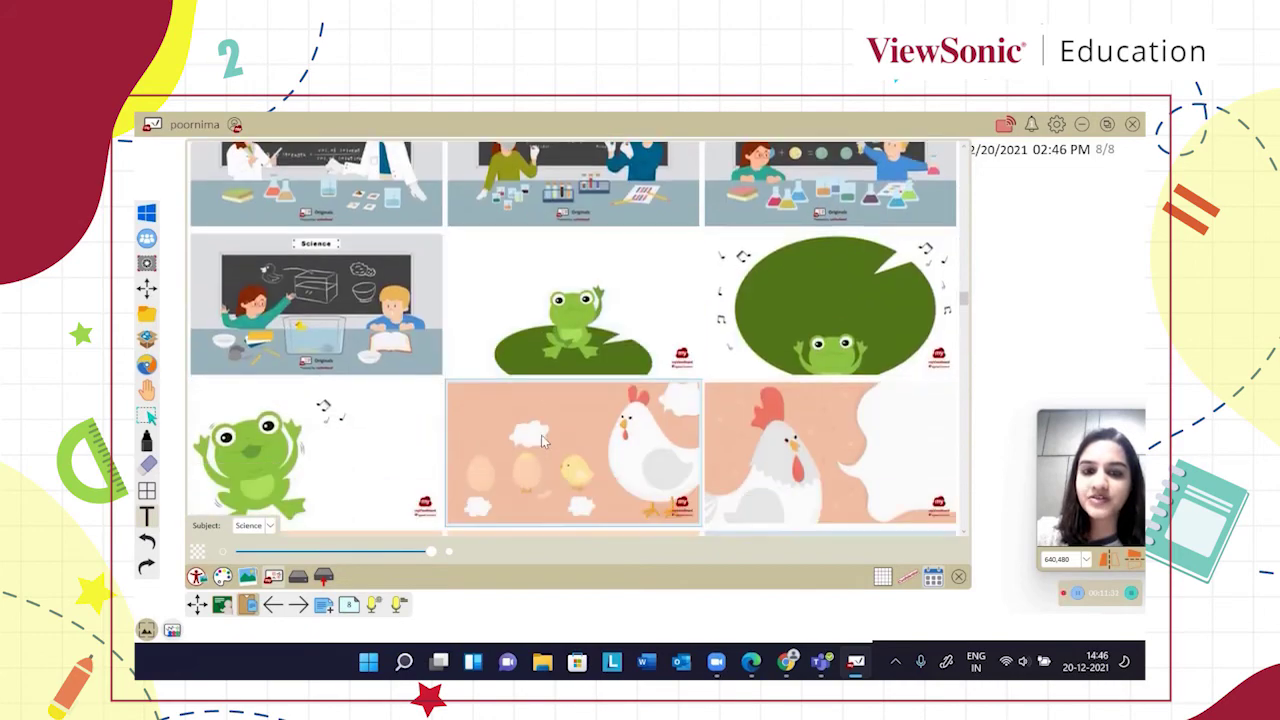
pyautogui.scroll(-15, 541, 440)
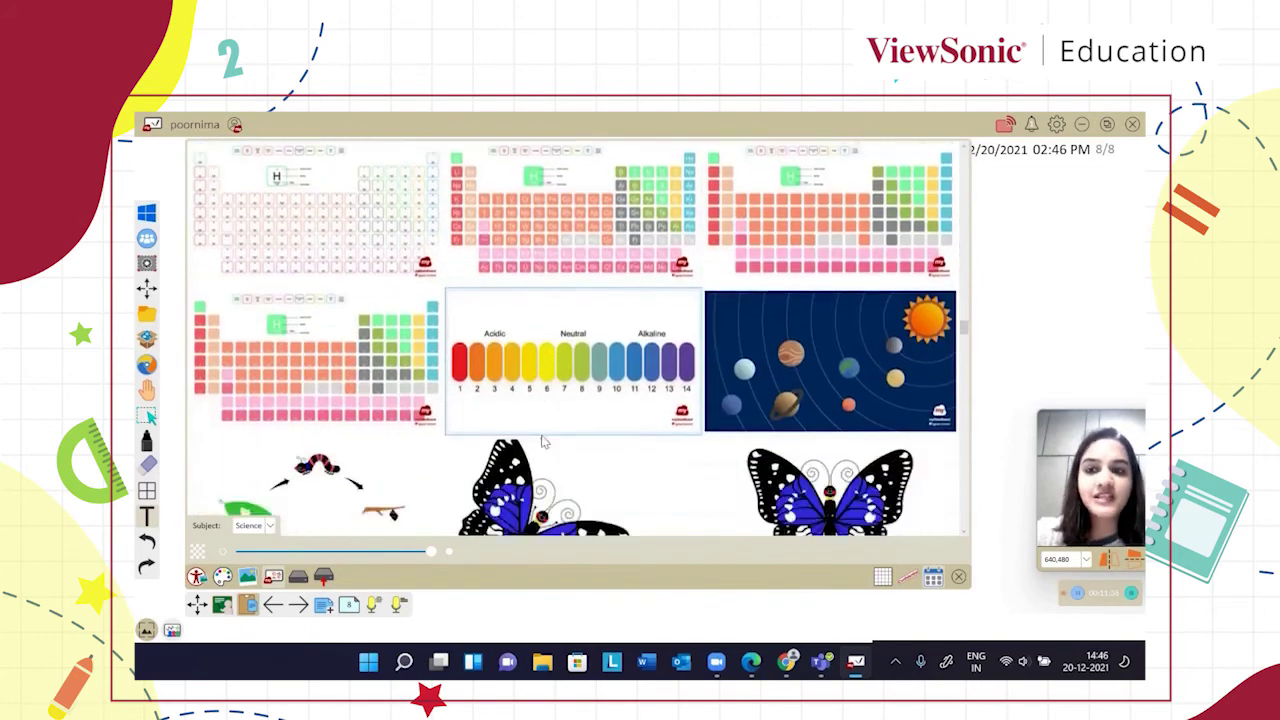
pyautogui.scroll(-10, 541, 440)
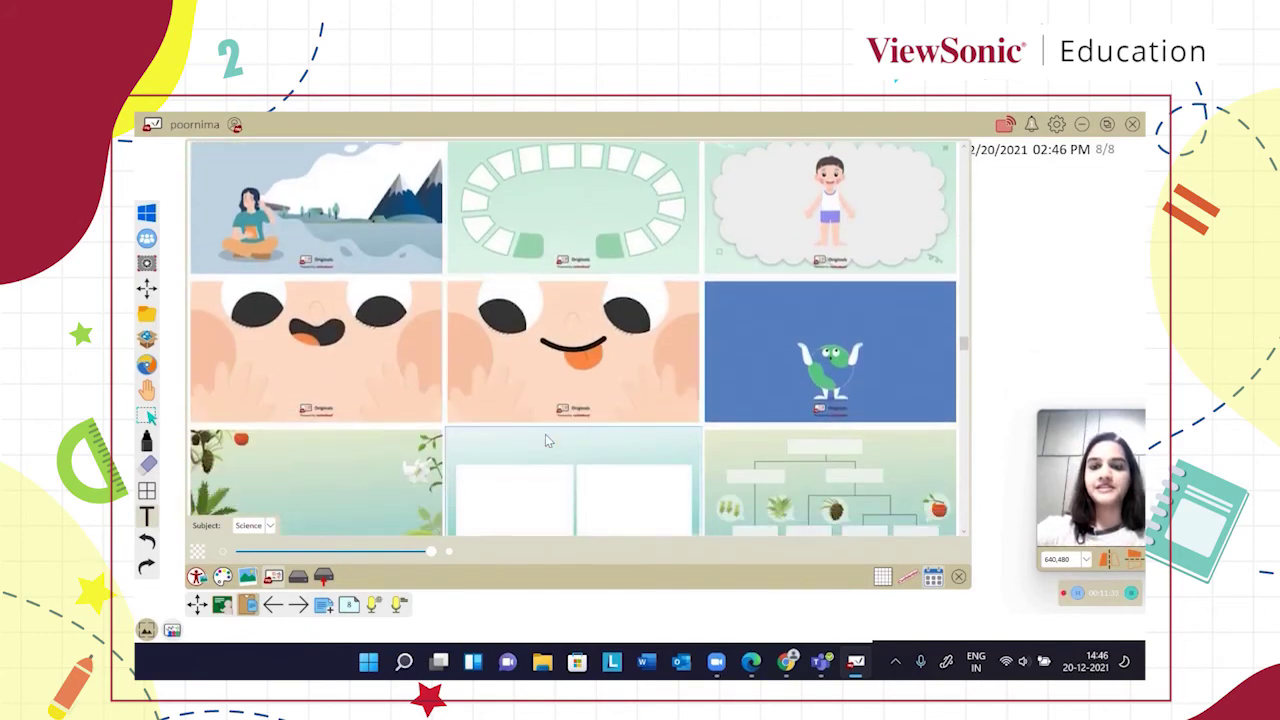
pyautogui.scroll(-5, 718, 423)
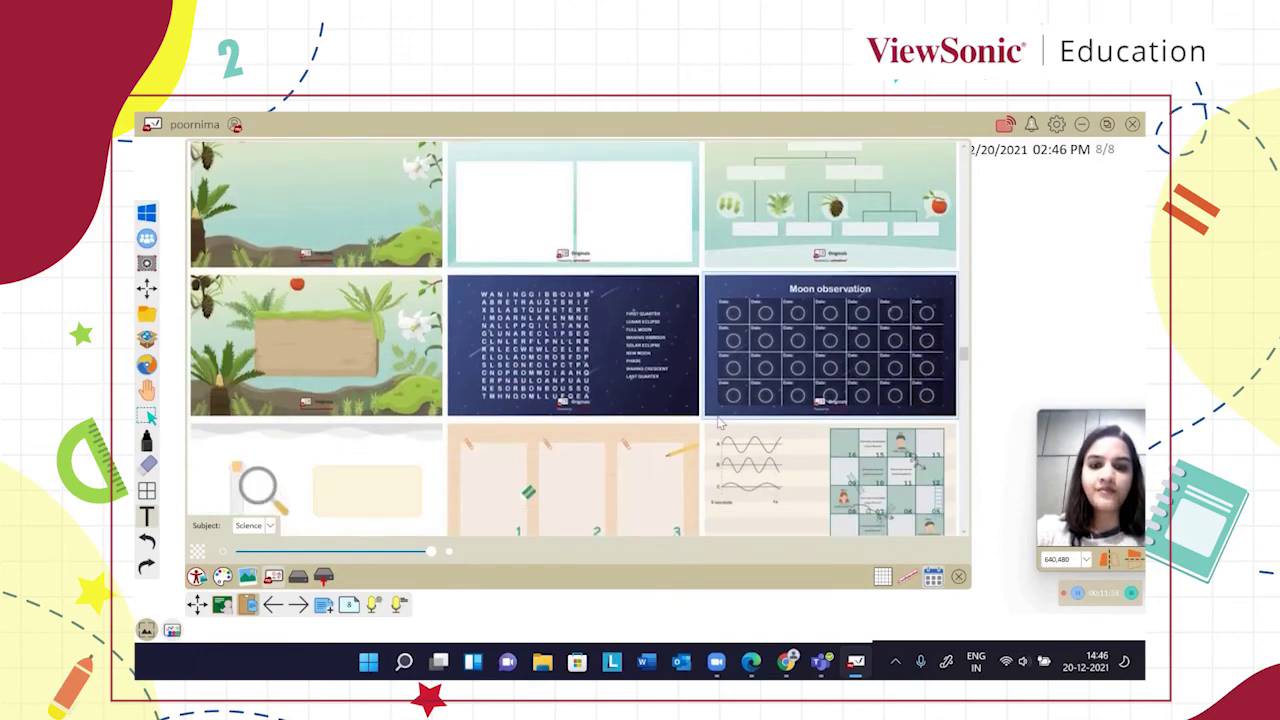
pyautogui.scroll(-8, 572, 390)
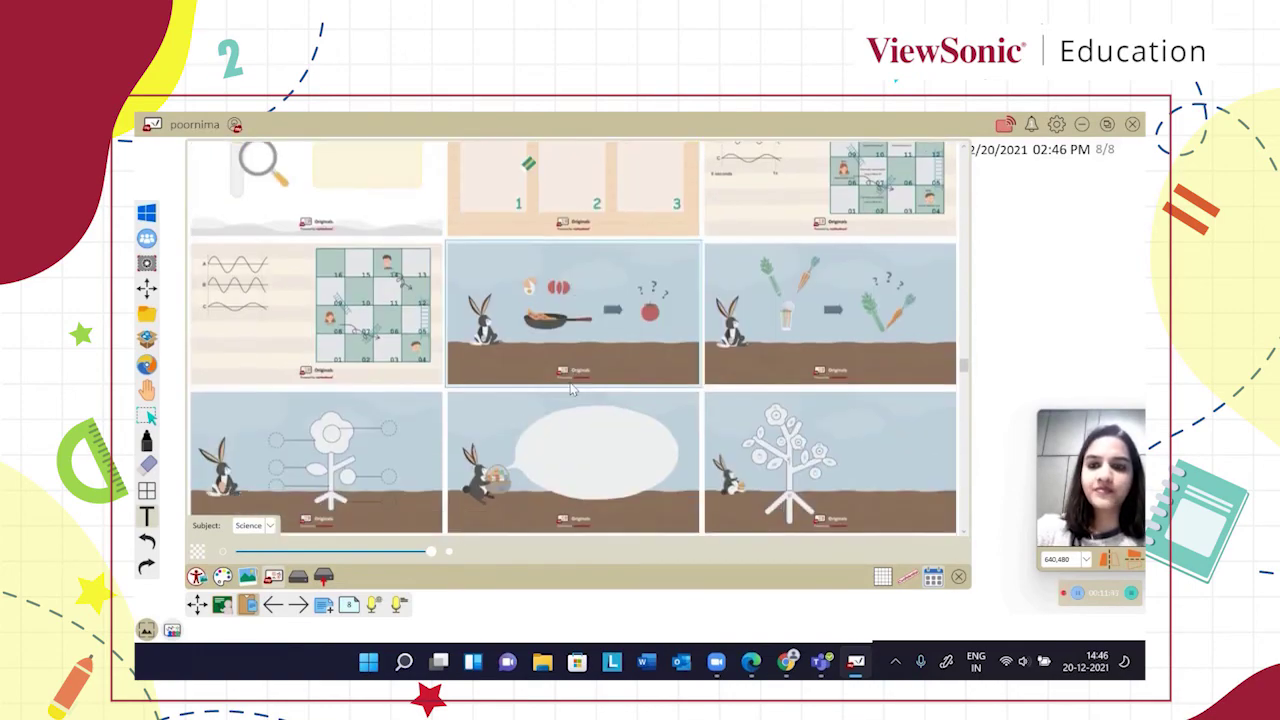
pyautogui.scroll(-10, 572, 390)
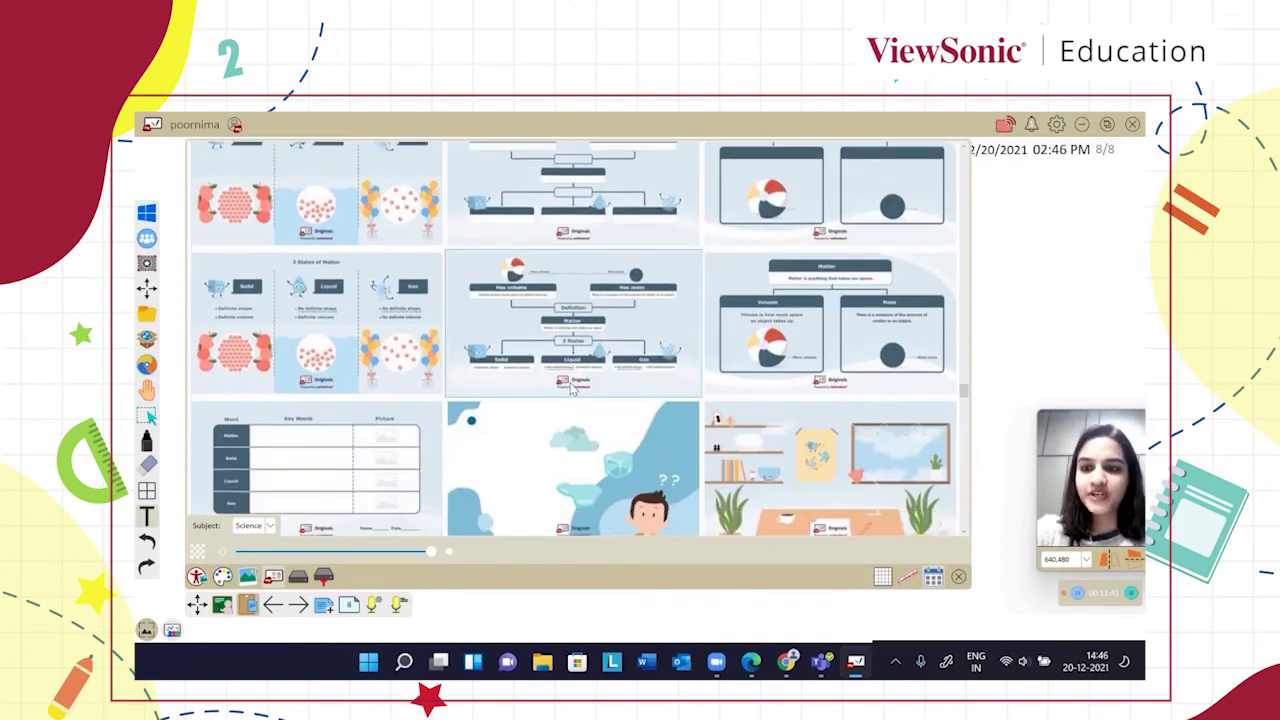
pyautogui.scroll(-8, 572, 390)
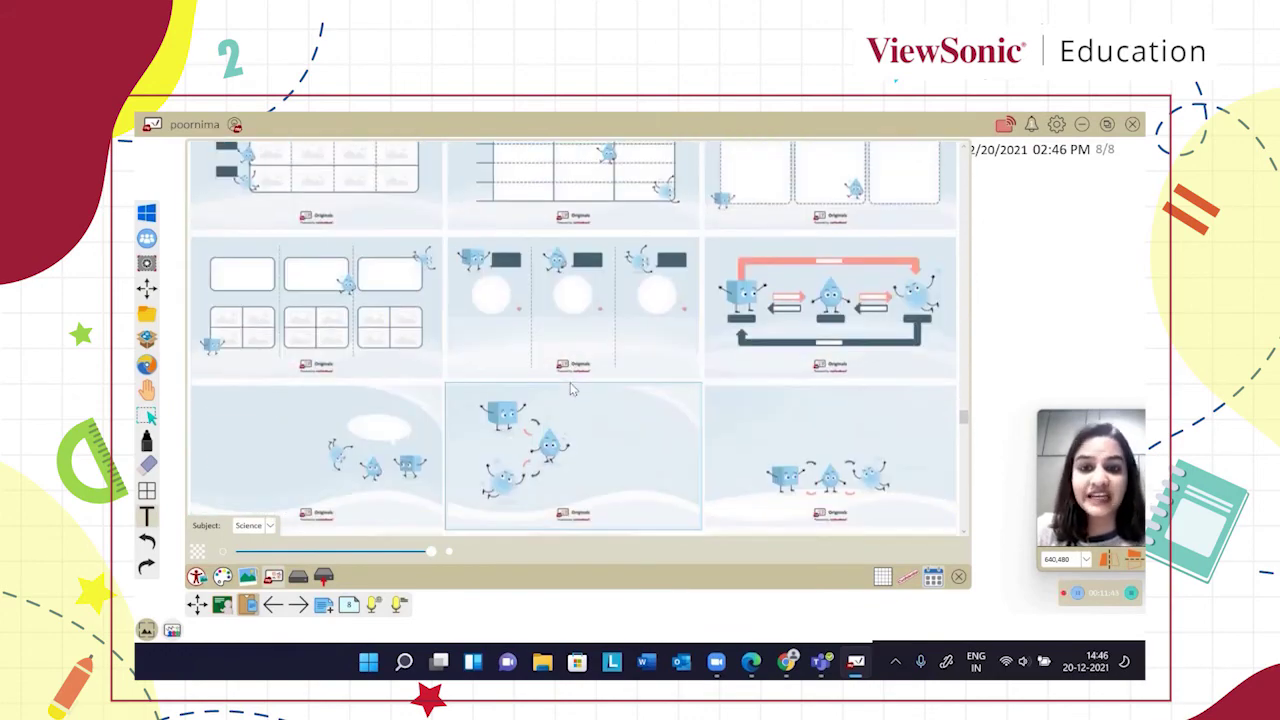
pyautogui.scroll(-6, 572, 390)
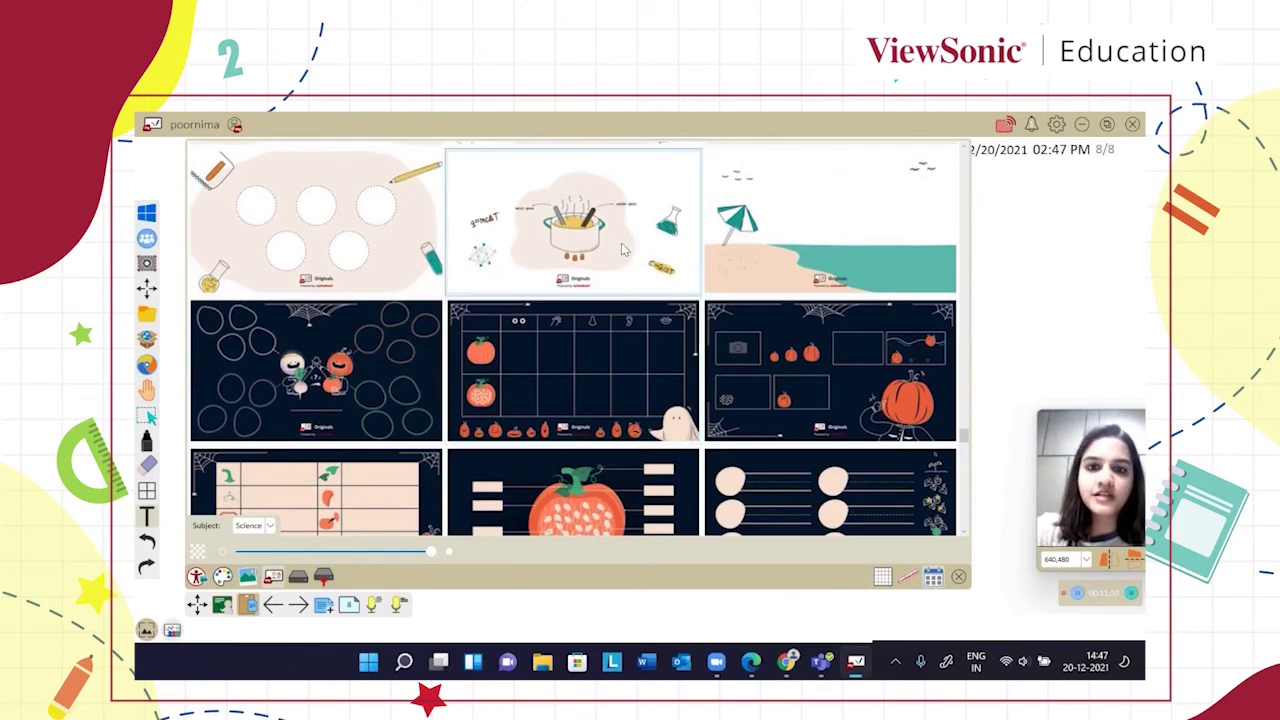
pyautogui.click(624, 254)
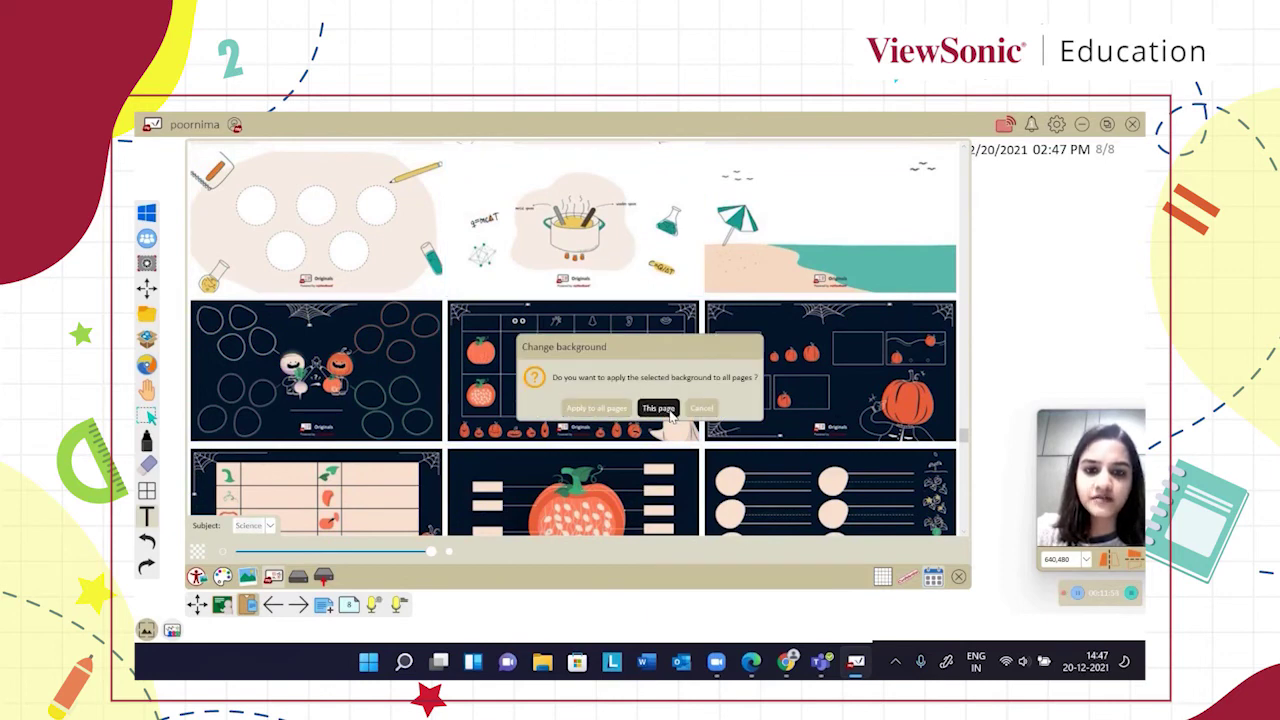
pyautogui.click(666, 408)
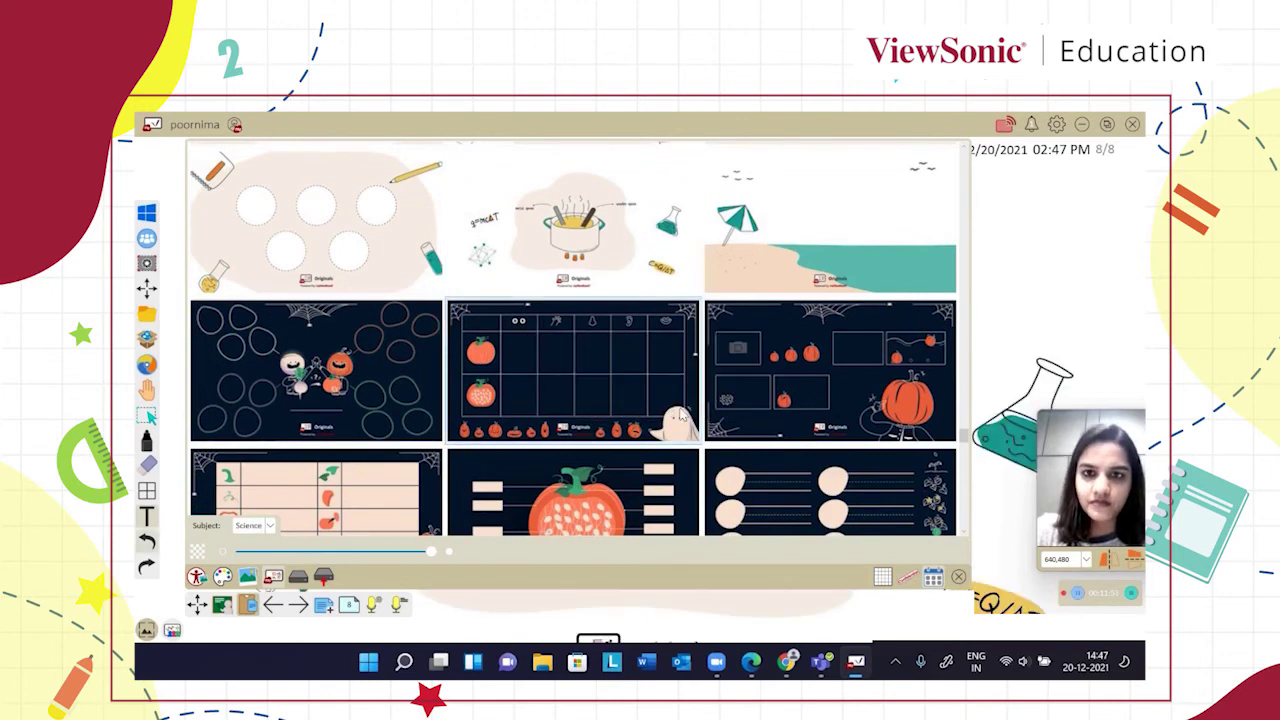
pyautogui.click(958, 577)
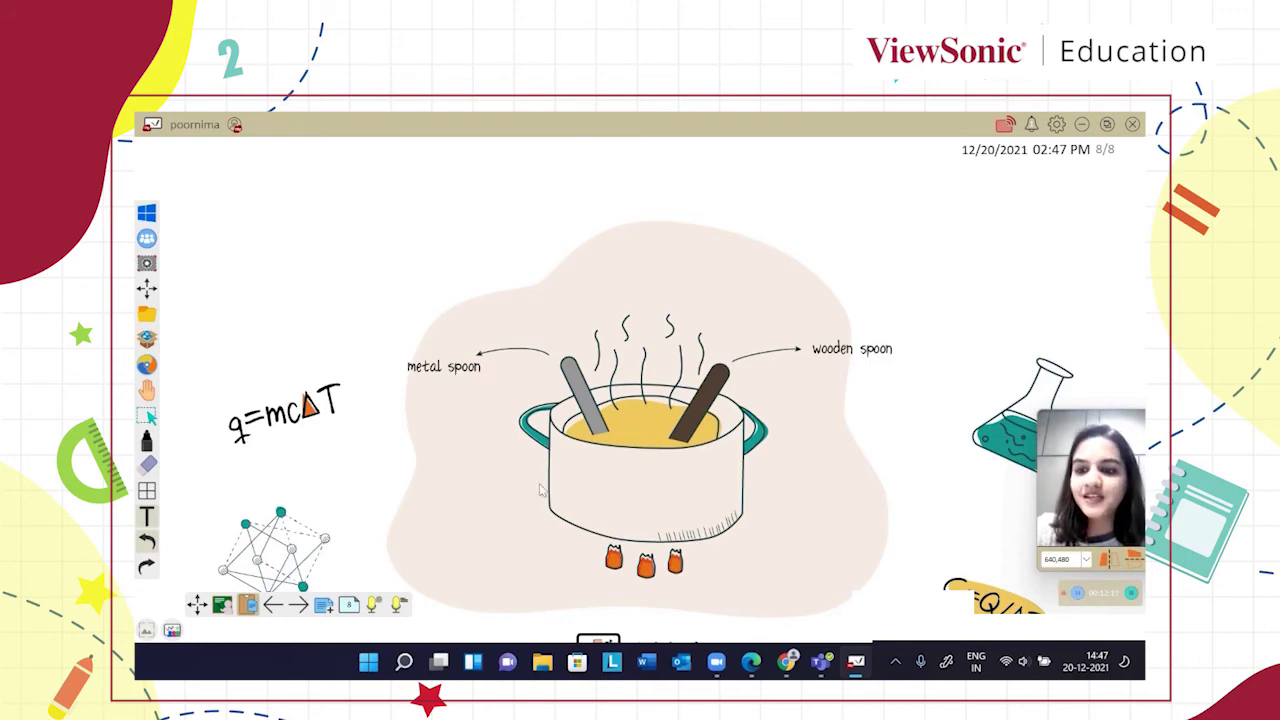
pyautogui.click(144, 346)
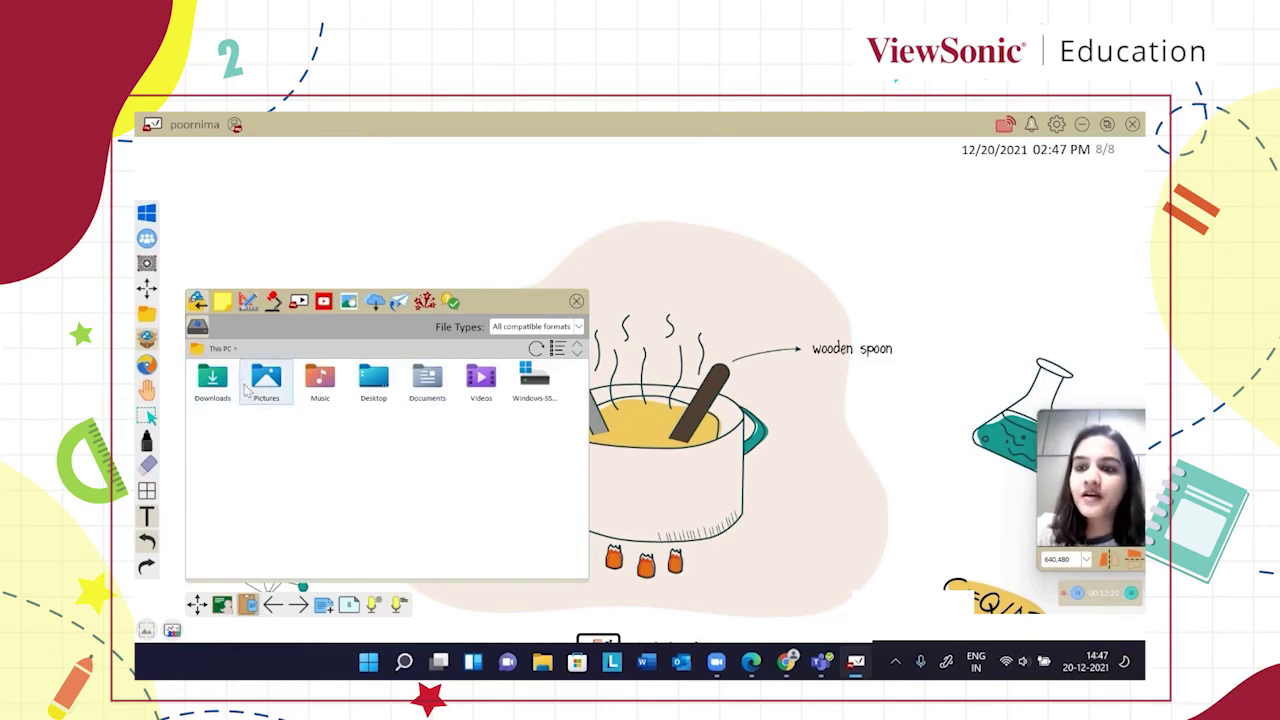
pyautogui.click(577, 302)
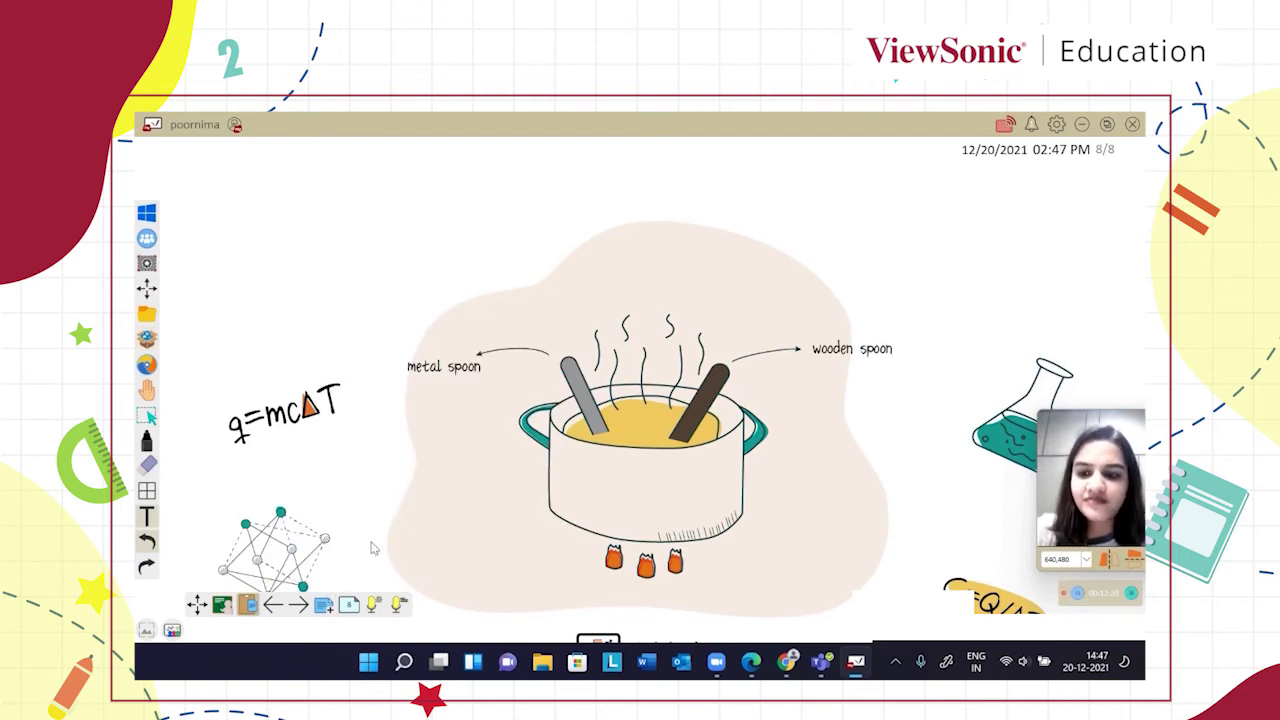
# Add a blank ninth page after the cooking pot page, close the page overview and dismiss the stray text box
pyautogui.click(343, 606)
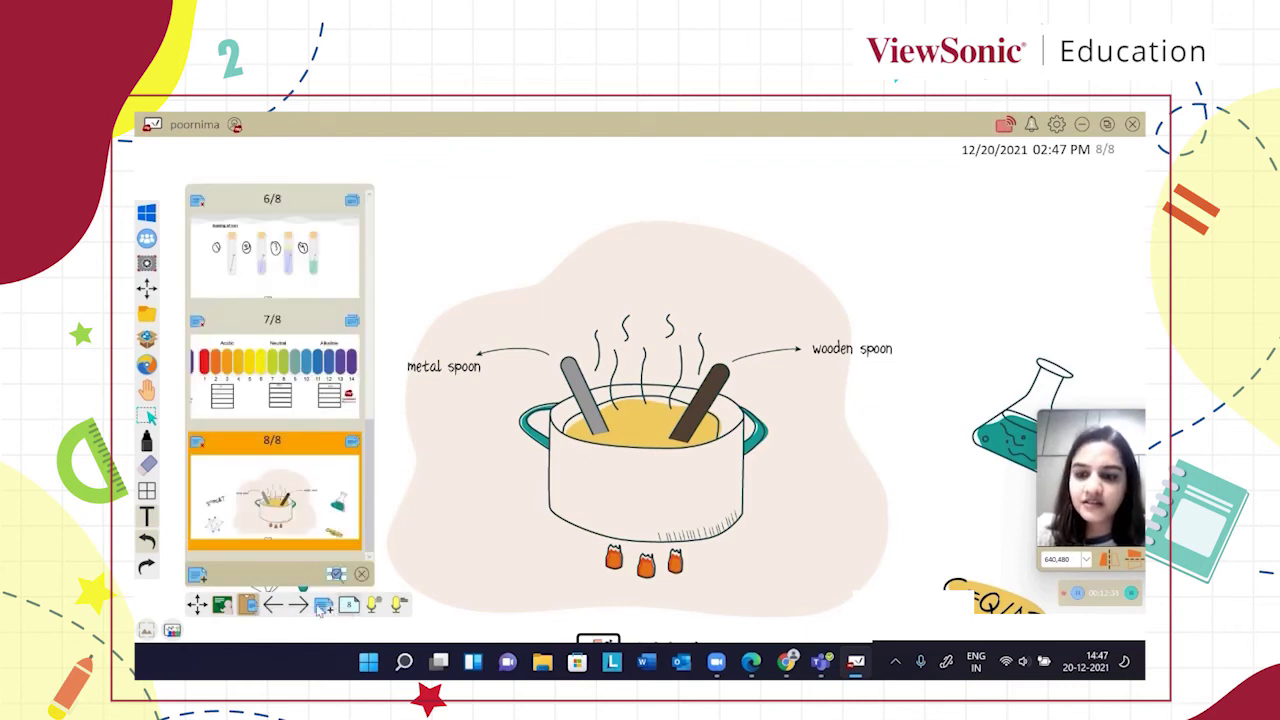
pyautogui.click(323, 607)
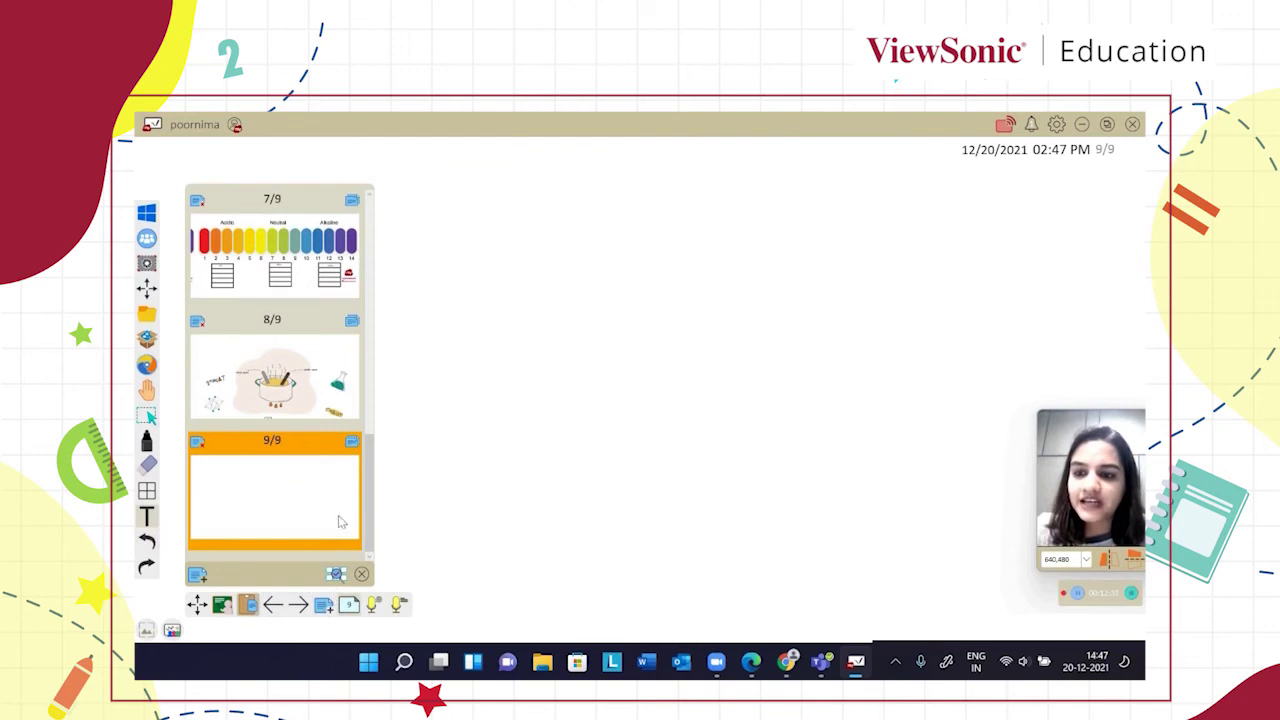
pyautogui.click(500, 430)
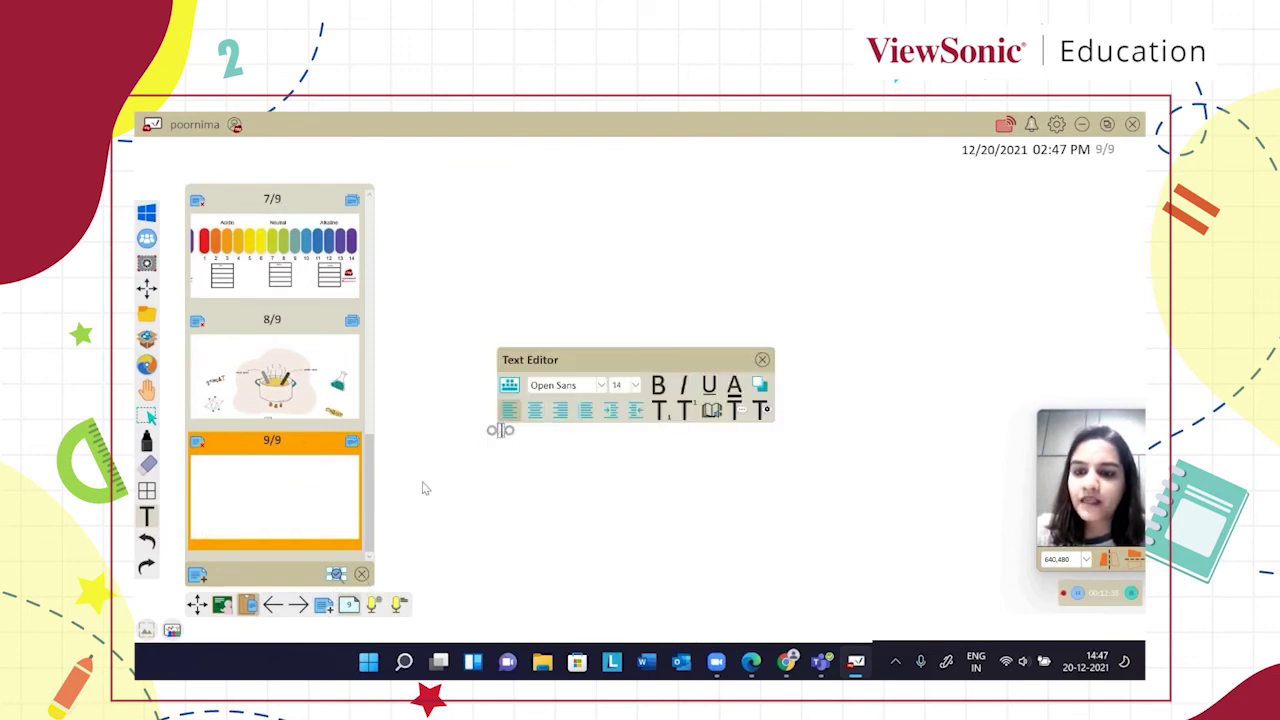
pyautogui.click(361, 575)
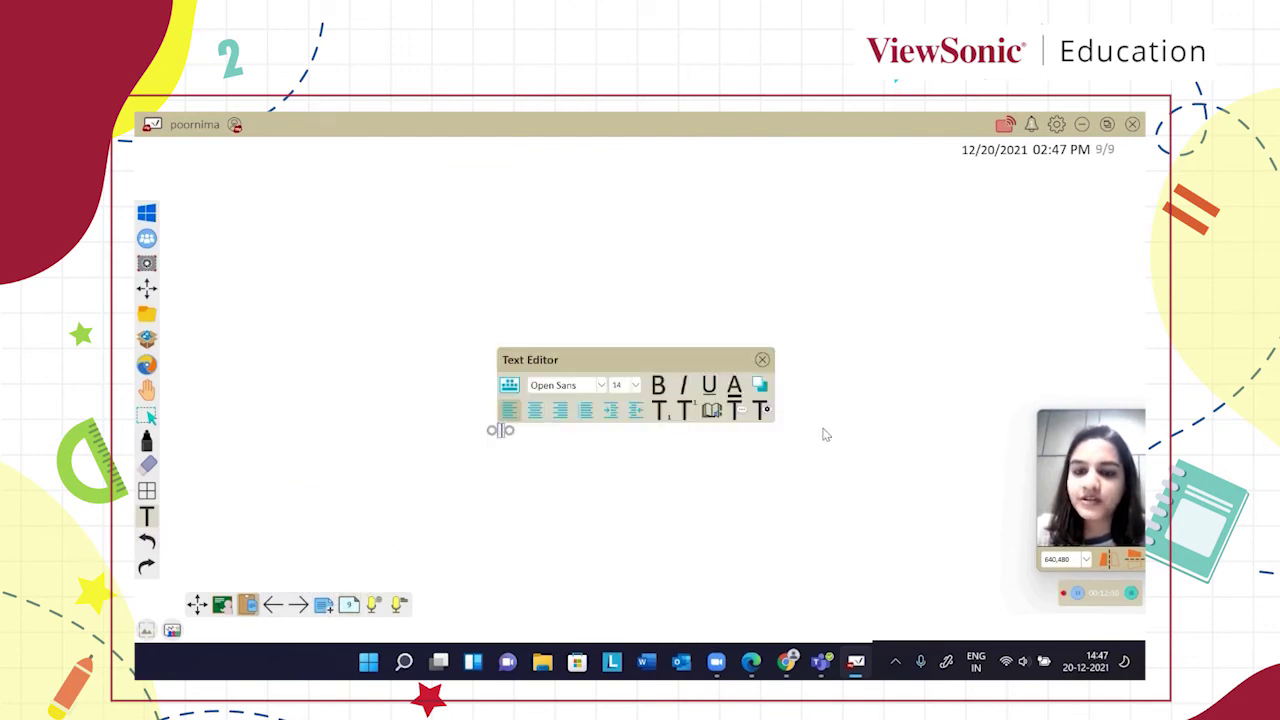
pyautogui.click(762, 360)
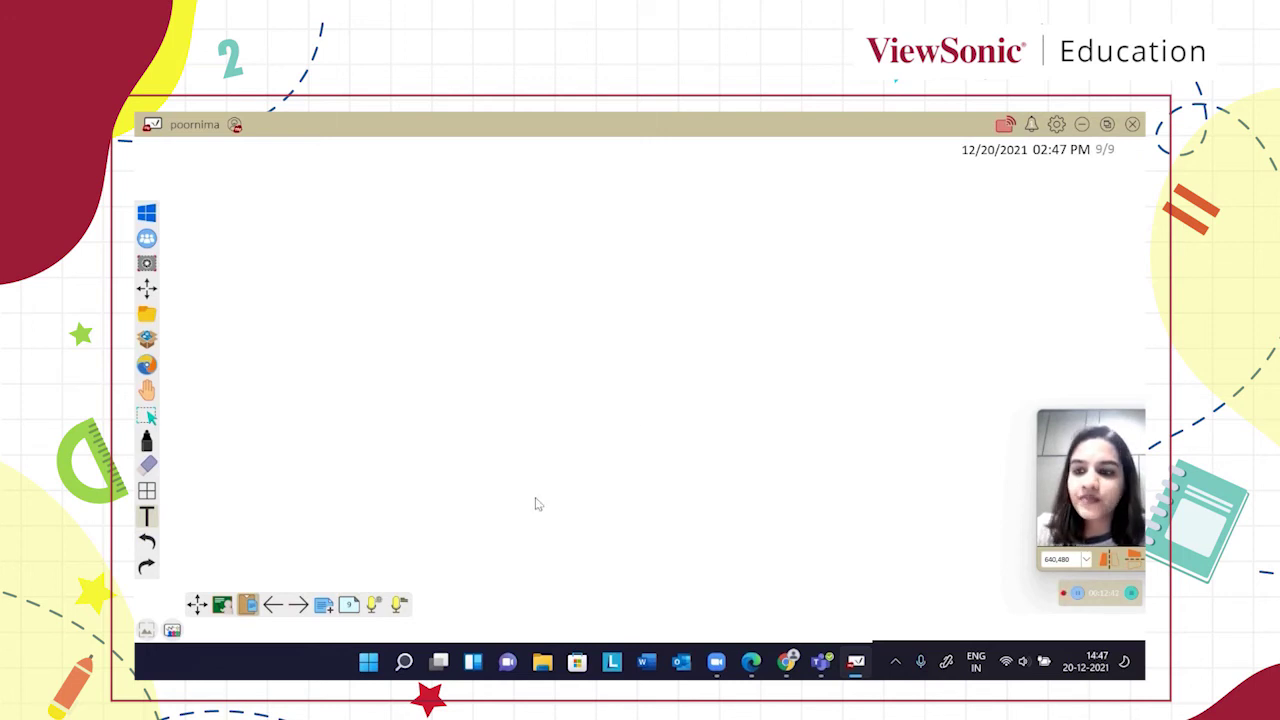
# Draw a closed circuit in black pen with a resistor on the upper wire and a battery on the lower wire
pyautogui.click(147, 443)
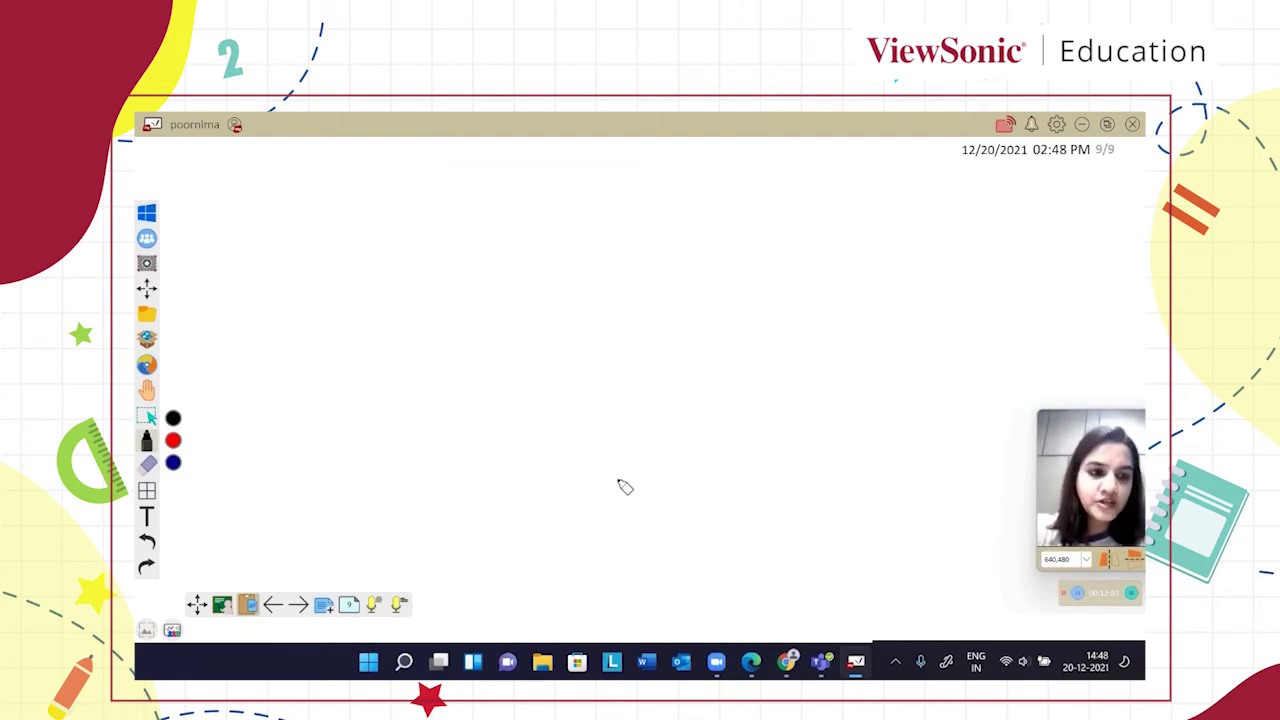
pyautogui.moveTo(333, 253); pyautogui.dragTo(332, 317)
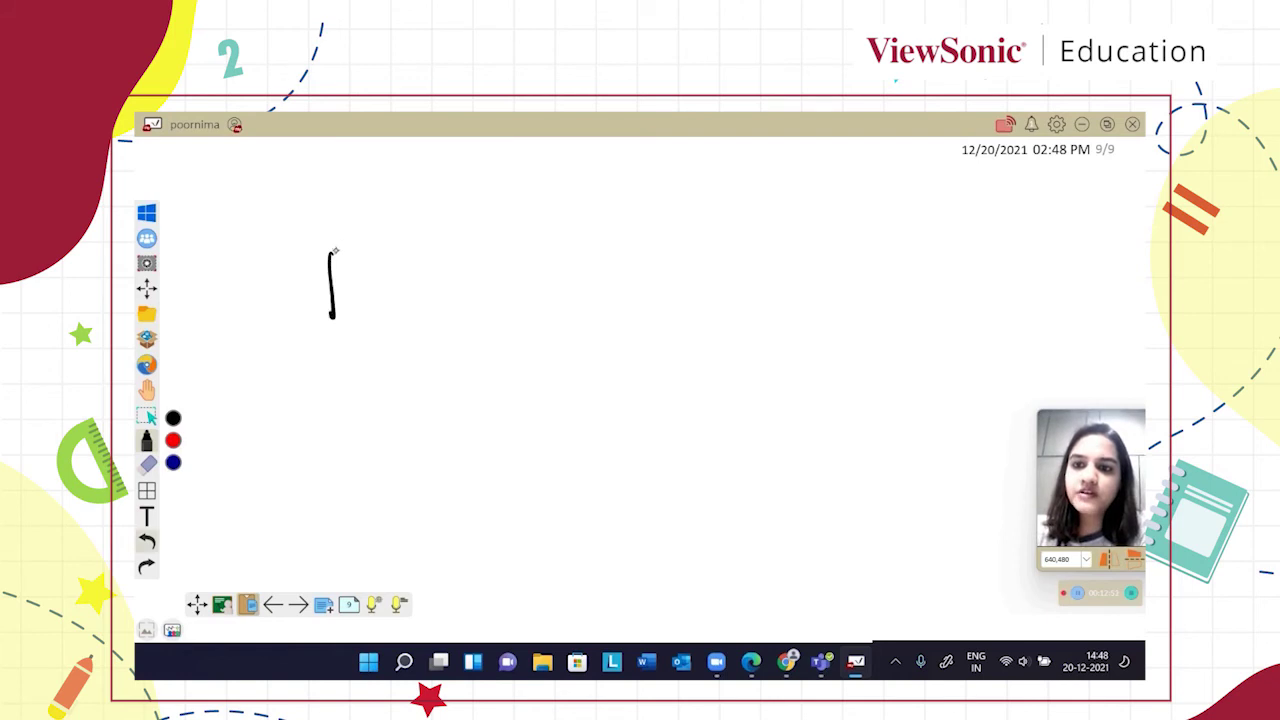
pyautogui.moveTo(333, 253)
pyautogui.mouseDown()
pyautogui.moveTo(506, 246)
pyautogui.moveTo(543, 297)
pyautogui.mouseUp()
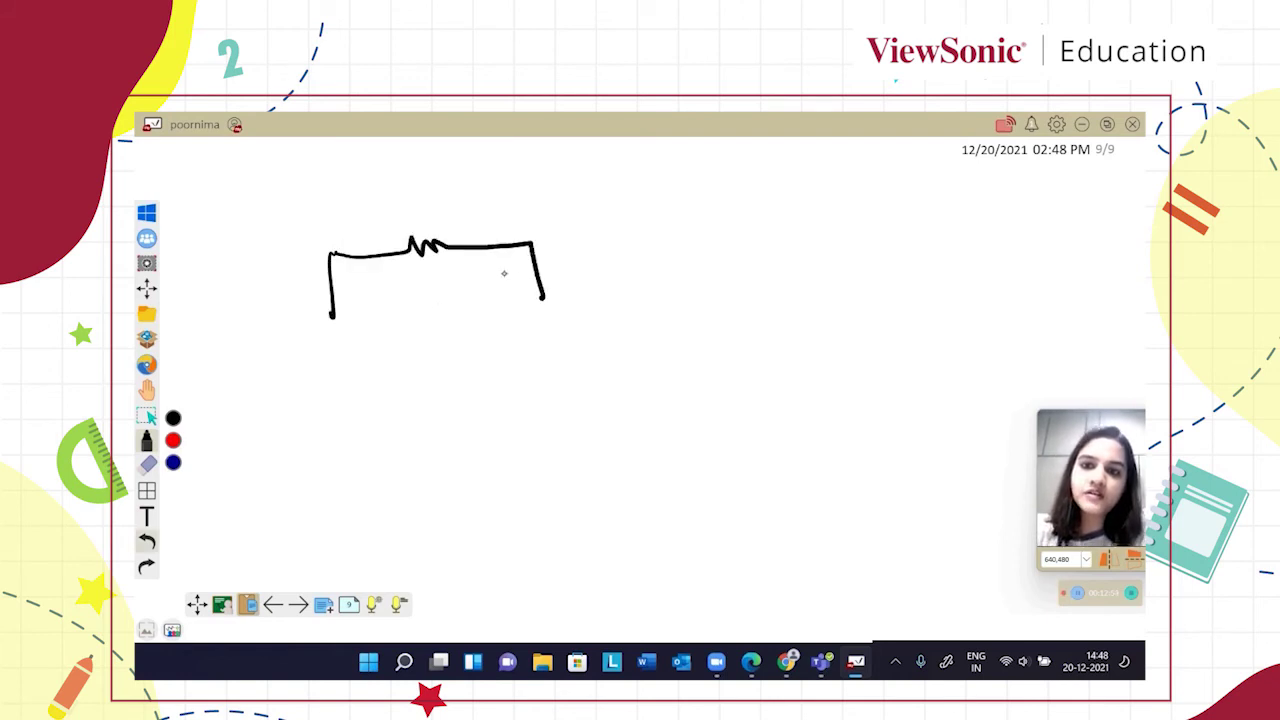
pyautogui.moveTo(333, 318)
pyautogui.mouseDown()
pyautogui.moveTo(420, 300)
pyautogui.moveTo(432, 320)
pyautogui.moveTo(452, 300)
pyautogui.moveTo(550, 298)
pyautogui.mouseUp()
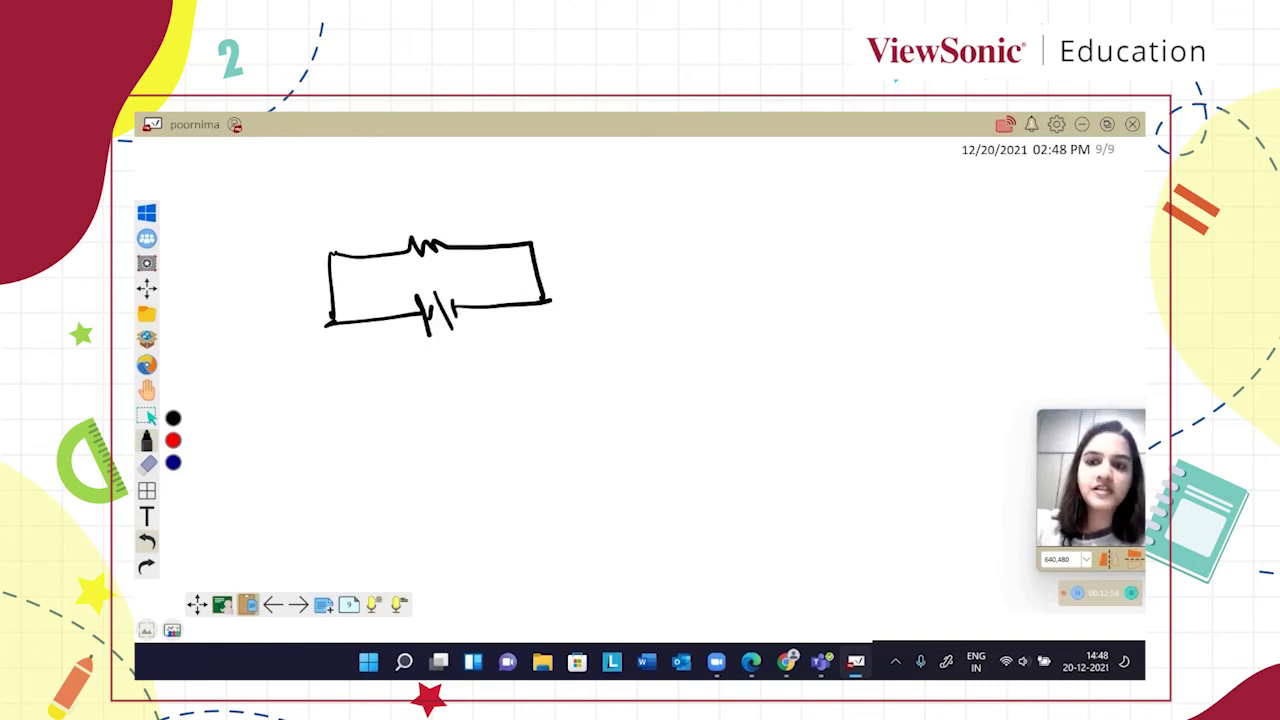
# Erase the circuit's right side and redraw it wider with a second resistor in series on the upper wire
pyautogui.click(148, 463)
pyautogui.moveTo(474, 250)
pyautogui.mouseDown()
pyautogui.moveTo(518, 241)
pyautogui.moveTo(540, 290)
pyautogui.mouseUp()
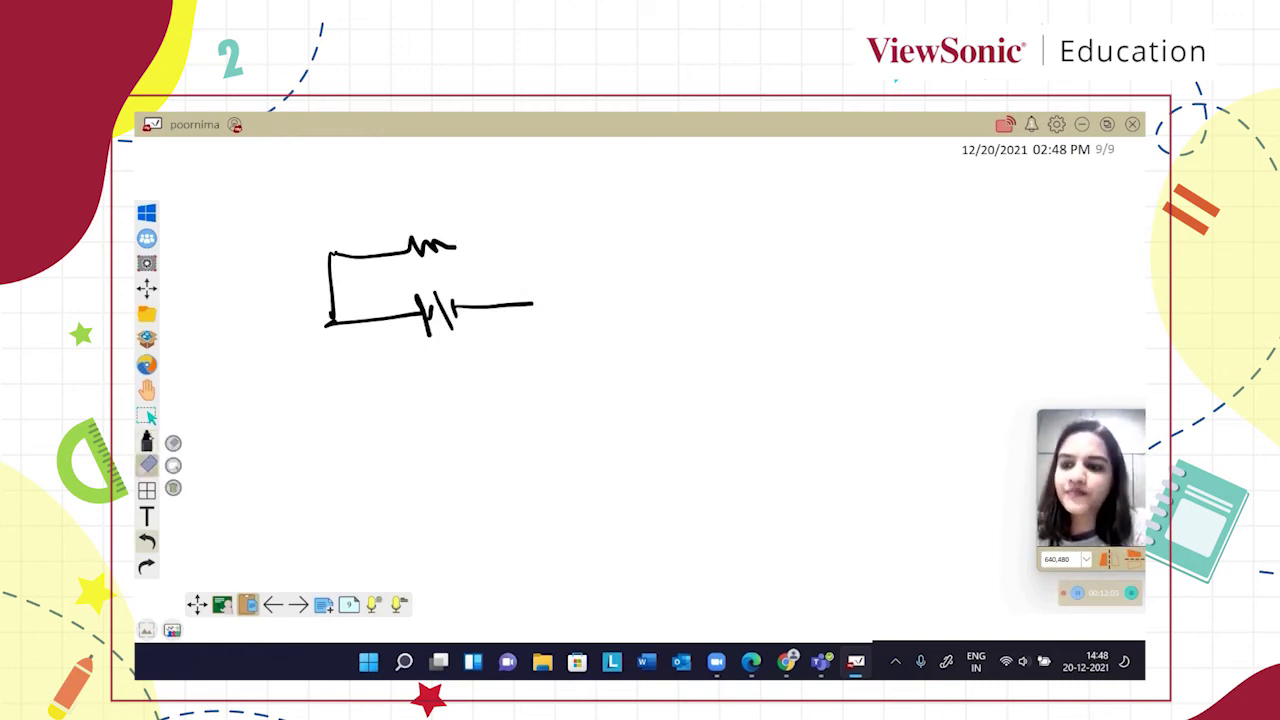
pyautogui.click(147, 440)
pyautogui.moveTo(464, 248)
pyautogui.mouseDown()
pyautogui.moveTo(560, 242)
pyautogui.moveTo(652, 262)
pyautogui.moveTo(522, 308)
pyautogui.mouseUp()
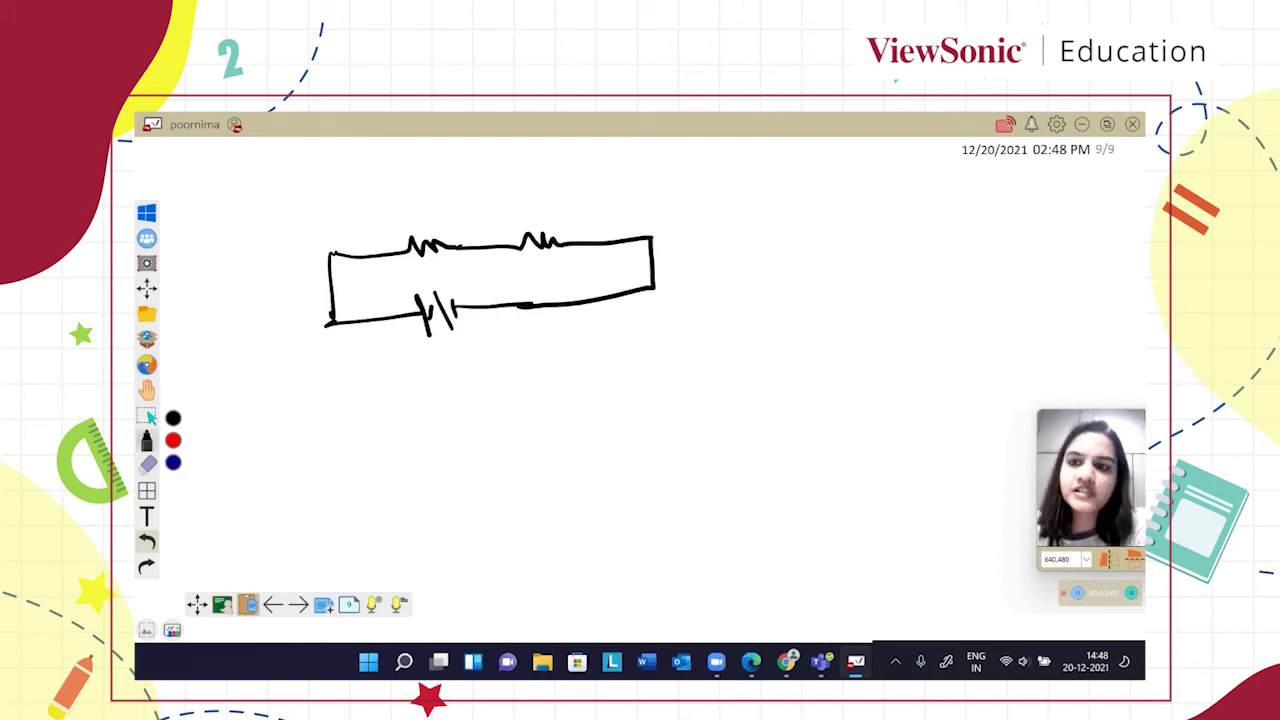
# Write a circled 1 beside the series circuit and a circled 2 below it for a second circuit
pyautogui.moveTo(268, 244); pyautogui.dragTo(278, 282)
pyautogui.moveTo(270, 222); pyautogui.dragTo(292, 226)
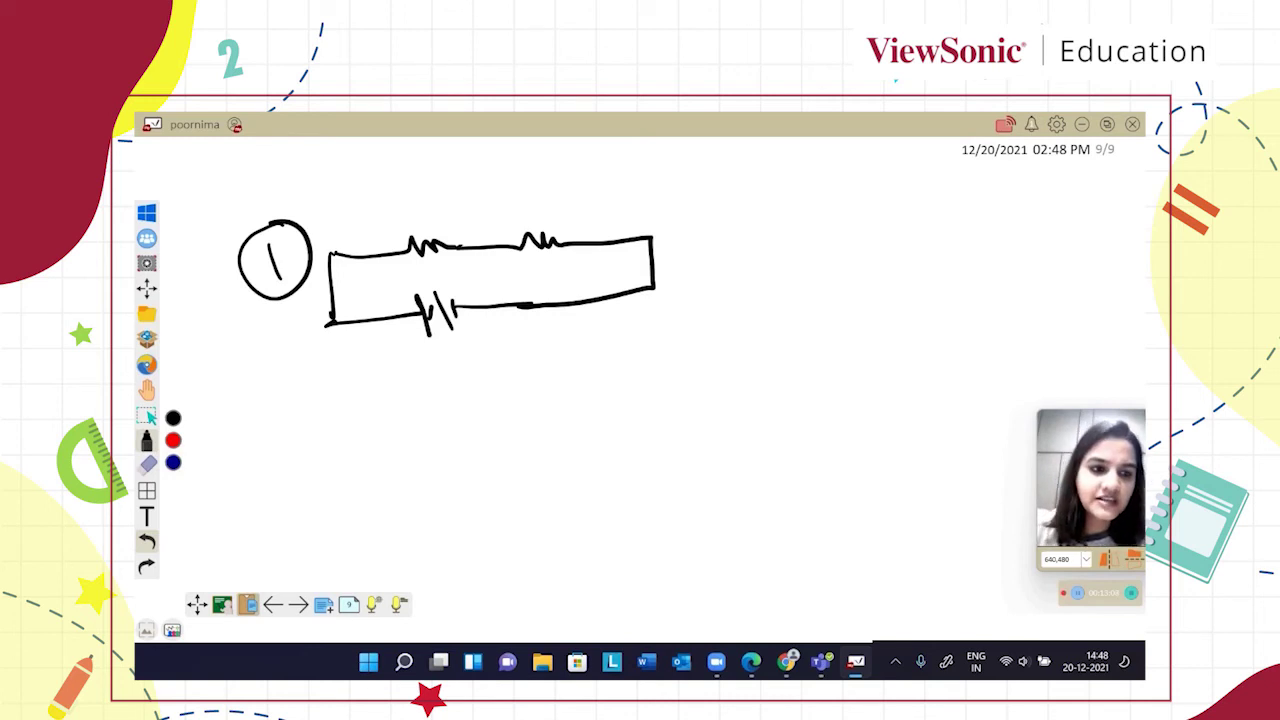
pyautogui.moveTo(286, 409)
pyautogui.mouseDown()
pyautogui.moveTo(292, 444)
pyautogui.moveTo(278, 470)
pyautogui.moveTo(250, 400)
pyautogui.mouseUp()
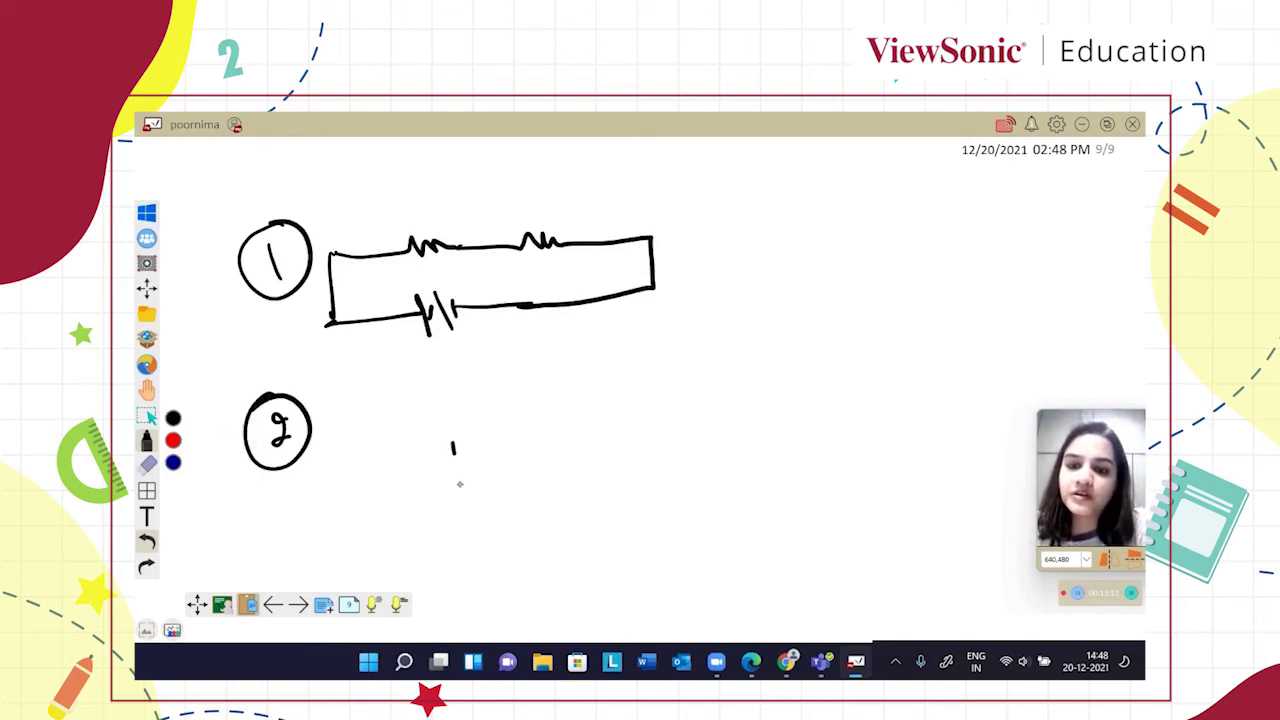
# Draw a closed parallel circuit beside the circled 2 in black pen, with two resistor branches above a battery
pyautogui.moveTo(460, 484); pyautogui.dragTo(462, 494)
pyautogui.moveTo(452, 442)
pyautogui.mouseDown()
pyautogui.moveTo(666, 420)
pyautogui.moveTo(678, 474)
pyautogui.mouseUp()
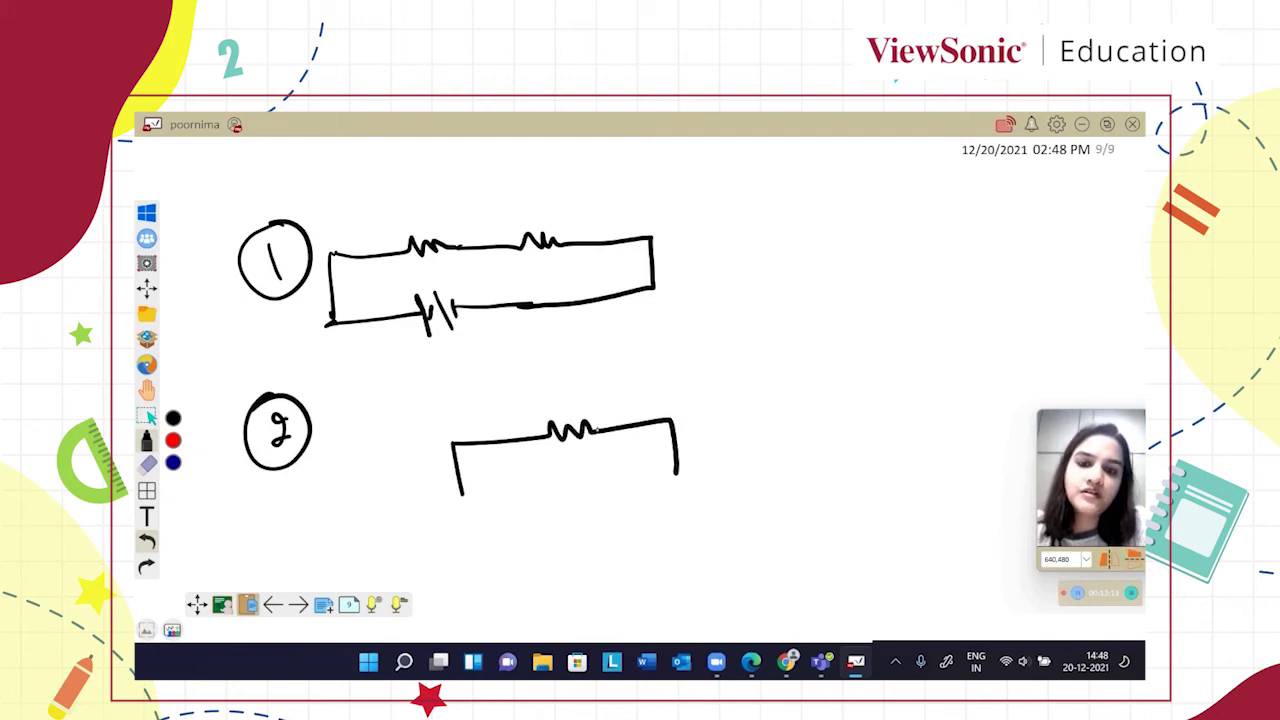
pyautogui.moveTo(452, 442)
pyautogui.mouseDown()
pyautogui.moveTo(444, 402)
pyautogui.moveTo(556, 378)
pyautogui.moveTo(670, 368)
pyautogui.moveTo(677, 422)
pyautogui.mouseUp()
pyautogui.moveTo(462, 494)
pyautogui.mouseDown()
pyautogui.moveTo(596, 520)
pyautogui.moveTo(612, 495)
pyautogui.moveTo(679, 474)
pyautogui.mouseUp()
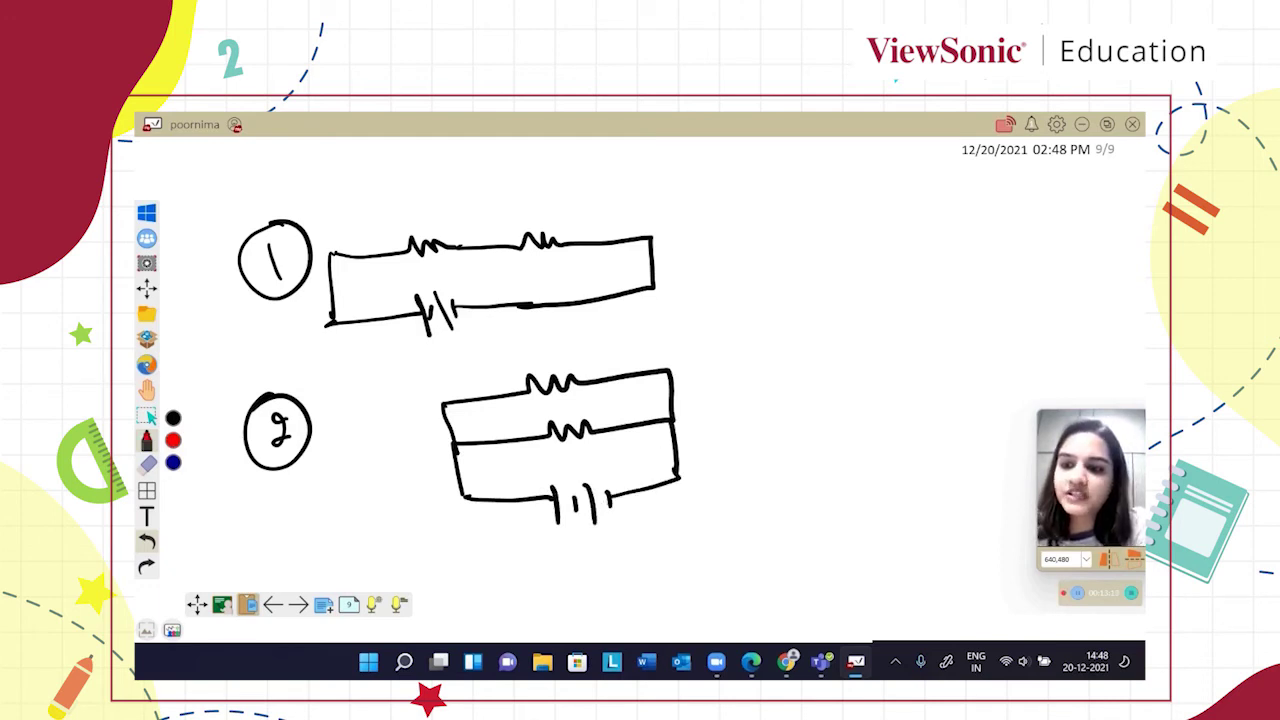
# Mark the battery terminals of both circuits in red with a plus on one side and a minus on the other
pyautogui.moveTo(471, 326); pyautogui.dragTo(486, 322)
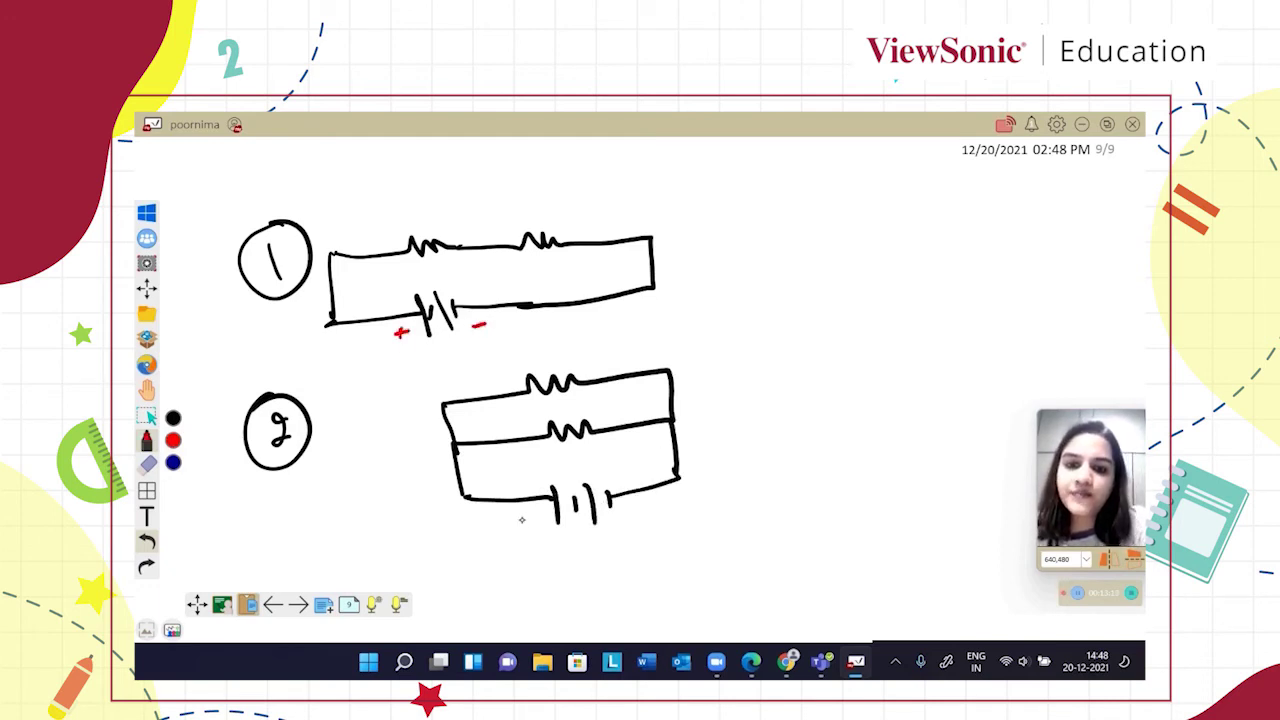
pyautogui.moveTo(518, 526); pyautogui.dragTo(538, 524)
pyautogui.moveTo(528, 517); pyautogui.dragTo(531, 531)
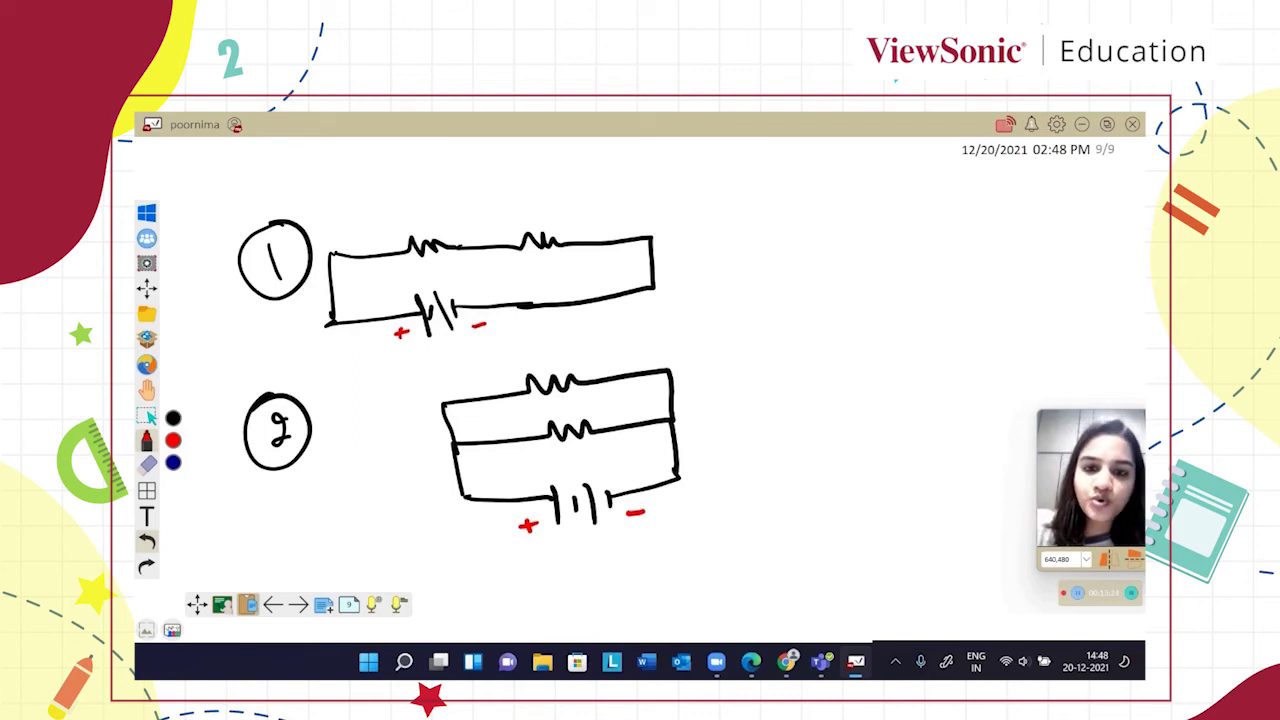
# Label the series resistors R1 and R2 in red, and the parallel circuit's upper resistor R2 and lower one R1
pyautogui.moveTo(414, 199)
pyautogui.mouseDown()
pyautogui.moveTo(416, 236)
pyautogui.moveTo(528, 224)
pyautogui.mouseUp()
pyautogui.moveTo(528, 208); pyautogui.dragTo(550, 220)
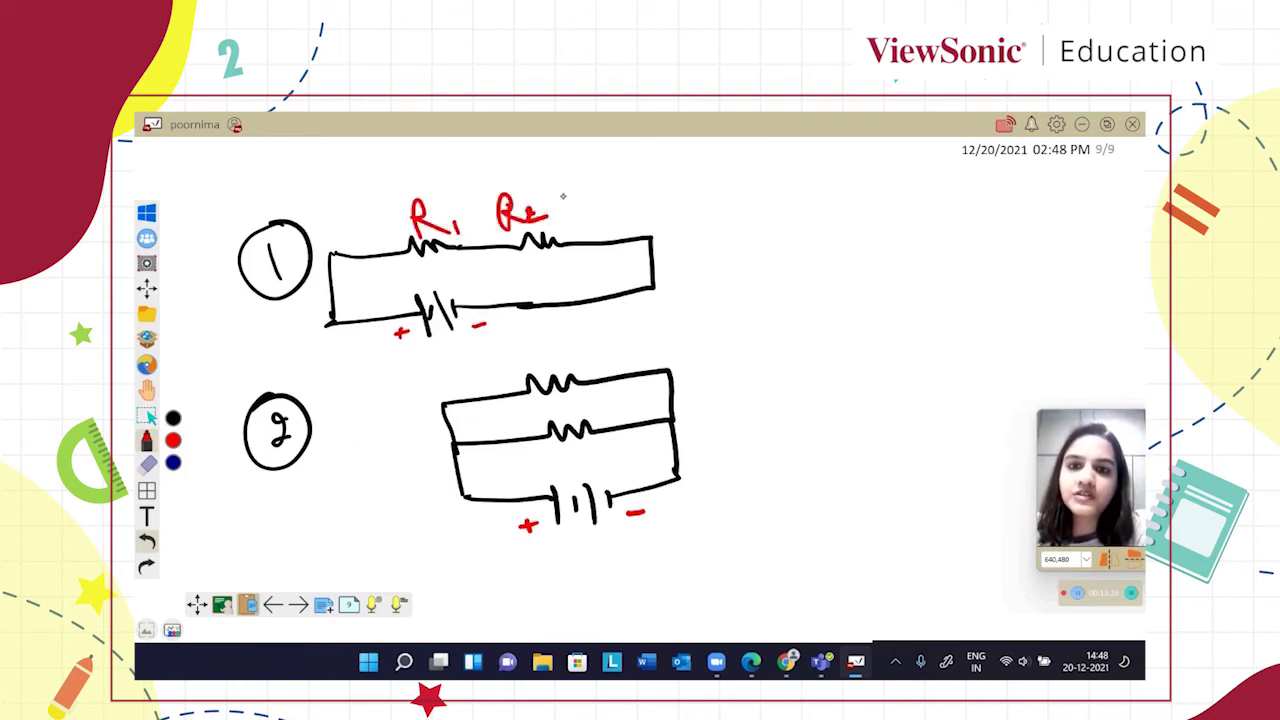
pyautogui.moveTo(552, 340); pyautogui.dragTo(553, 362)
pyautogui.moveTo(553, 341)
pyautogui.mouseDown()
pyautogui.moveTo(578, 360)
pyautogui.moveTo(618, 356)
pyautogui.mouseUp()
pyautogui.moveTo(586, 398)
pyautogui.mouseDown()
pyautogui.moveTo(588, 420)
pyautogui.moveTo(604, 418)
pyautogui.mouseUp()
pyautogui.moveTo(610, 404); pyautogui.dragTo(611, 420)
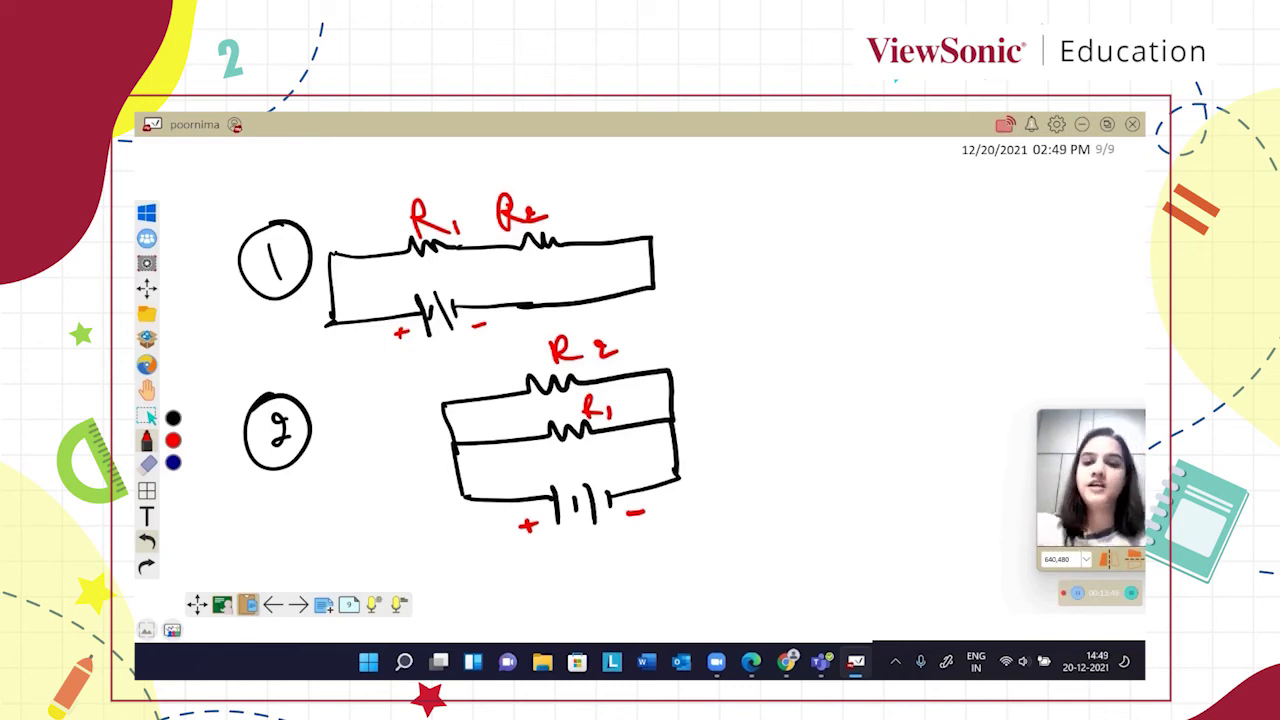
# Add a blank tenth page and import hesc118.pdf from the Downloads folder in portrait layout
pyautogui.click(329, 612)
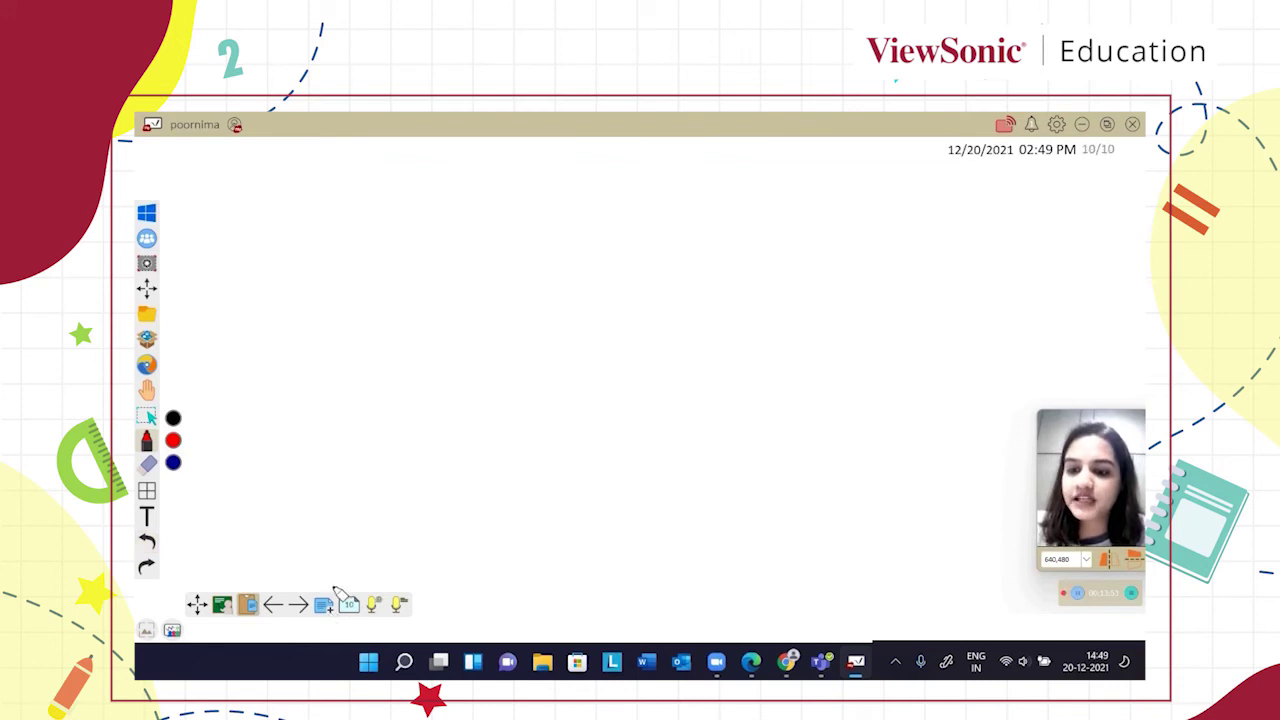
pyautogui.click(147, 339)
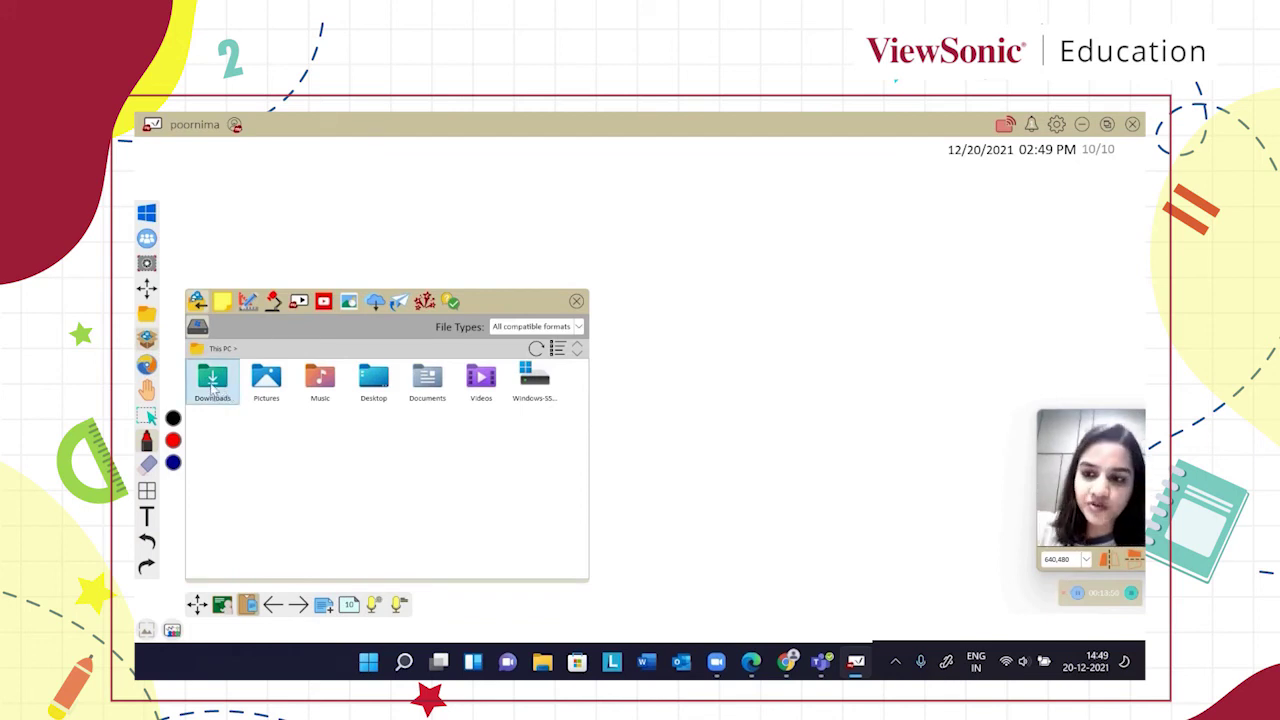
pyautogui.doubleClick(228, 388)
pyautogui.scroll(-5, 415, 510)
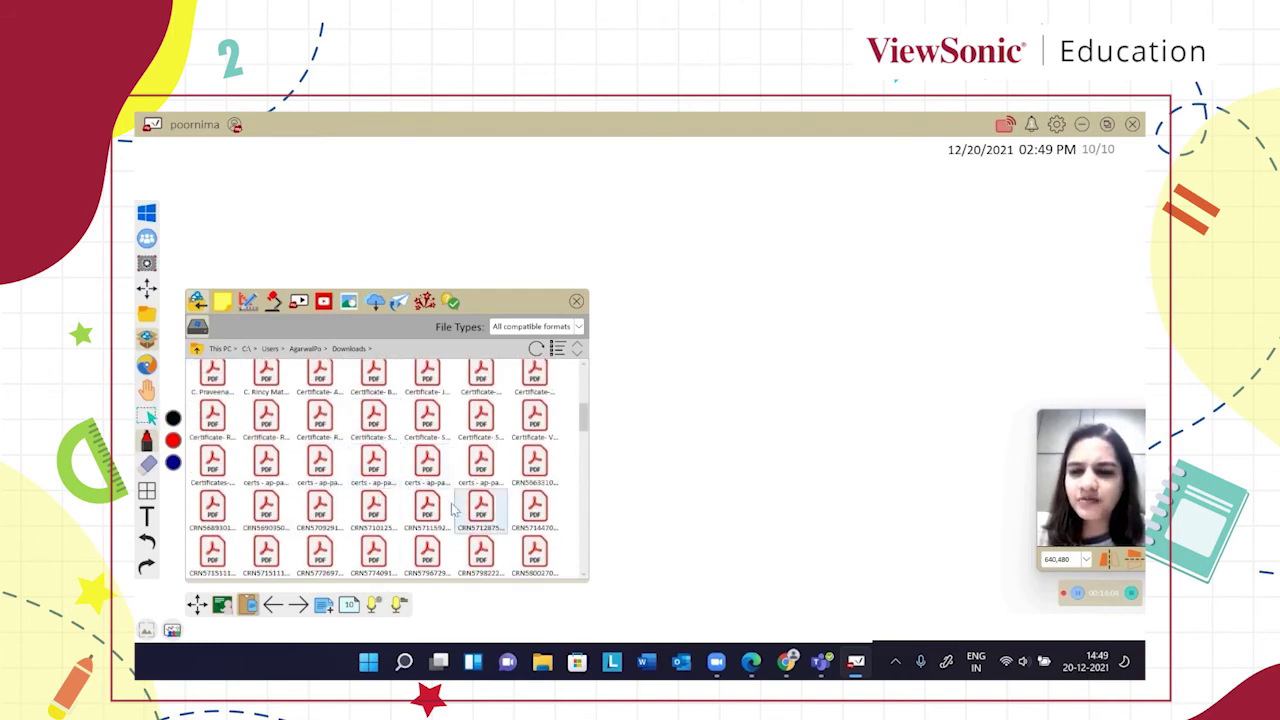
pyautogui.scroll(-3, 420, 480)
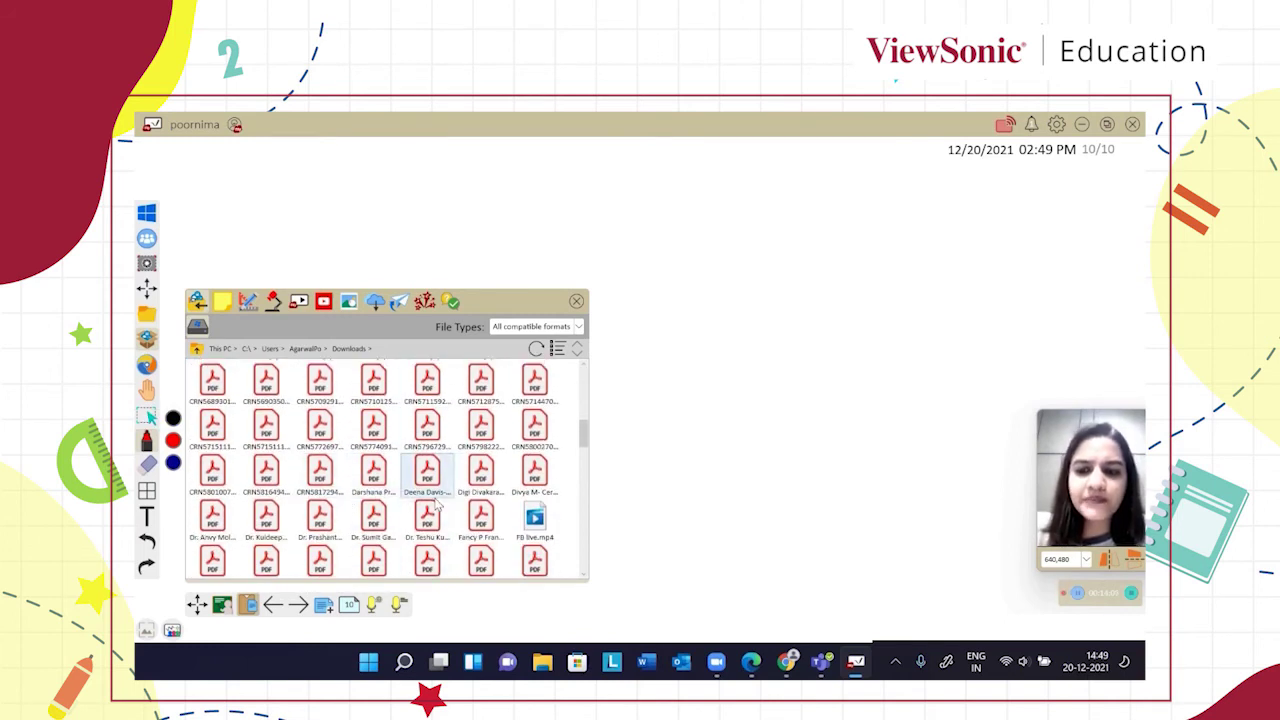
pyautogui.scroll(-1, 428, 512)
pyautogui.scroll(-1, 428, 512)
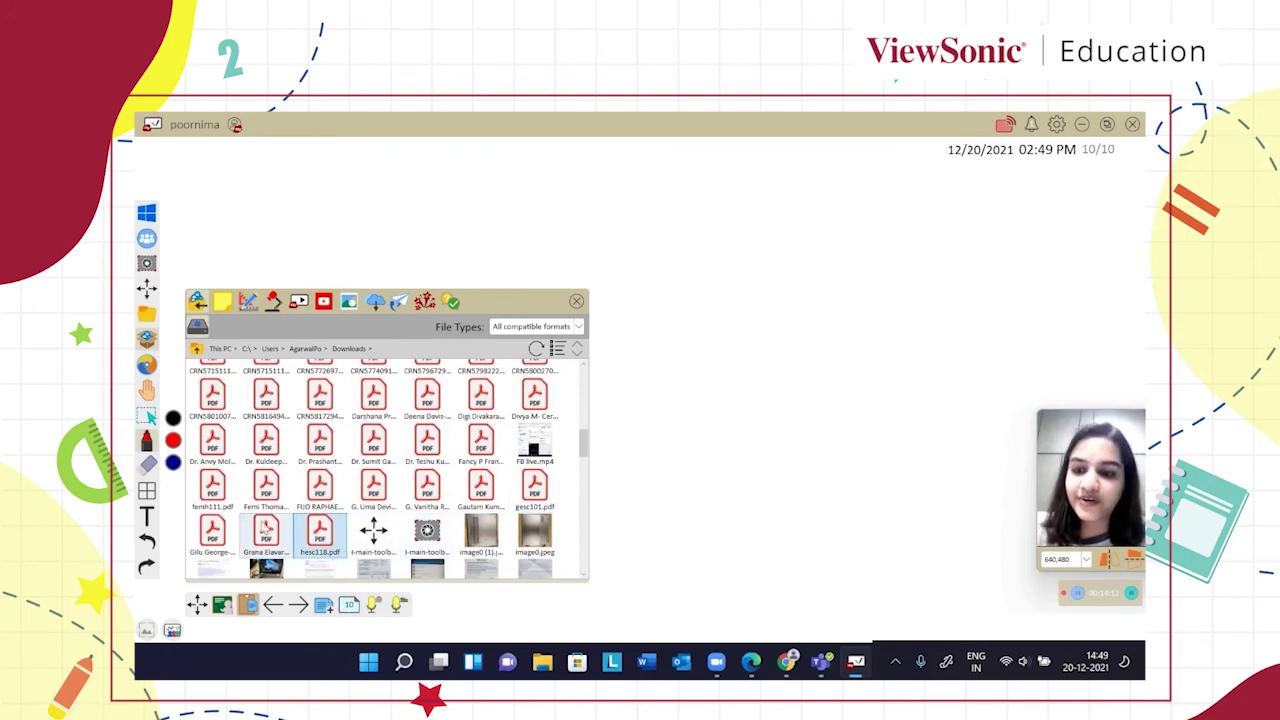
pyautogui.click(322, 532)
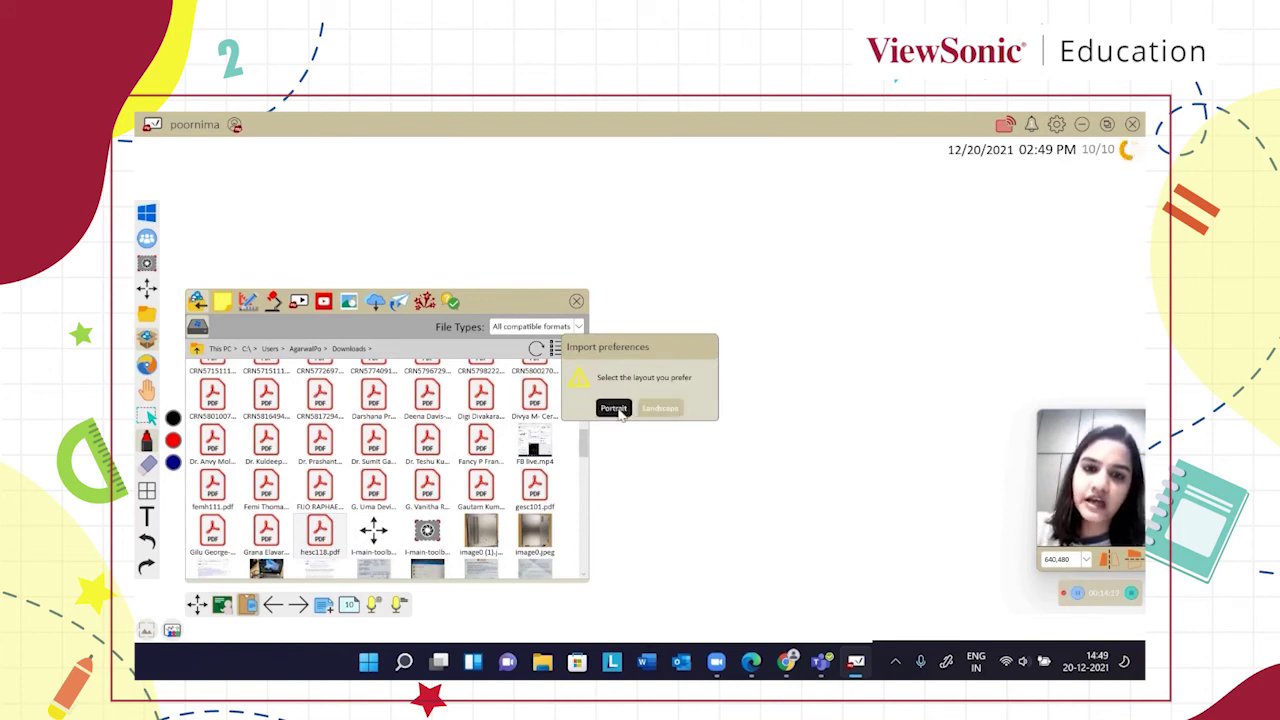
pyautogui.click(624, 410)
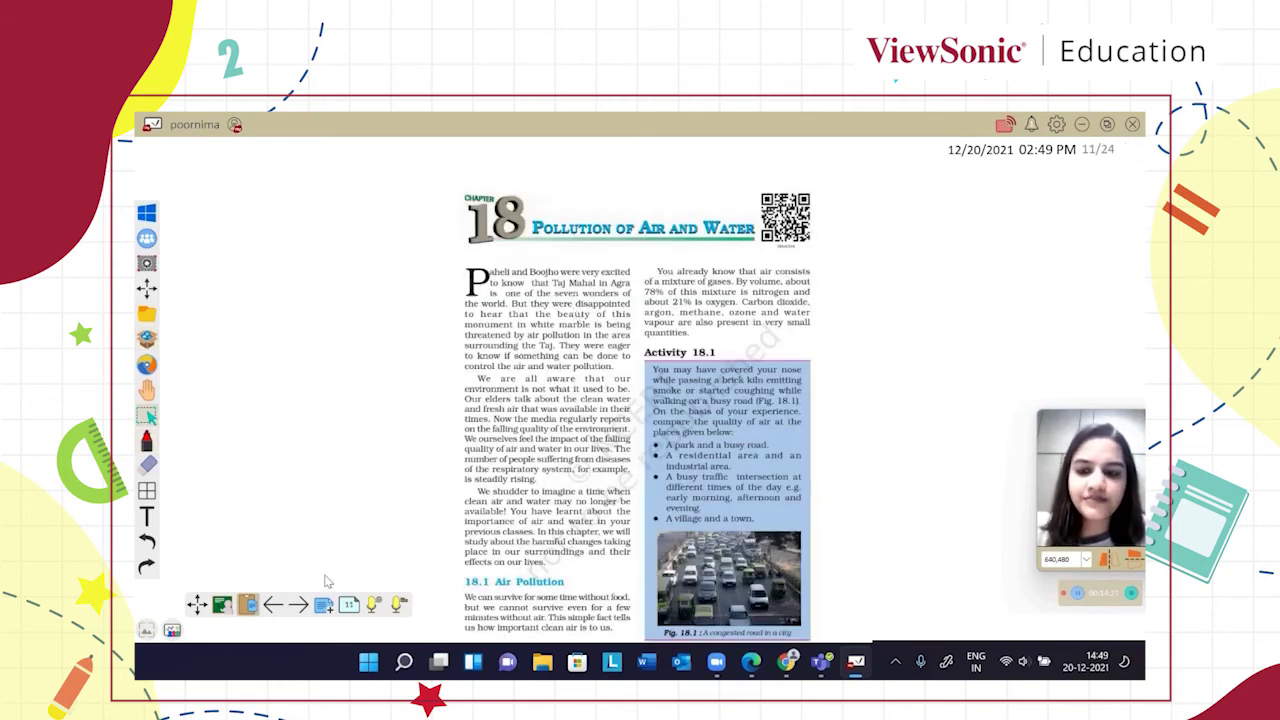
# Look through the imported chapter pages in the page overview, open the Taj Mahal page 14, and close the overview
pyautogui.click(247, 604)
pyautogui.click(272, 495)
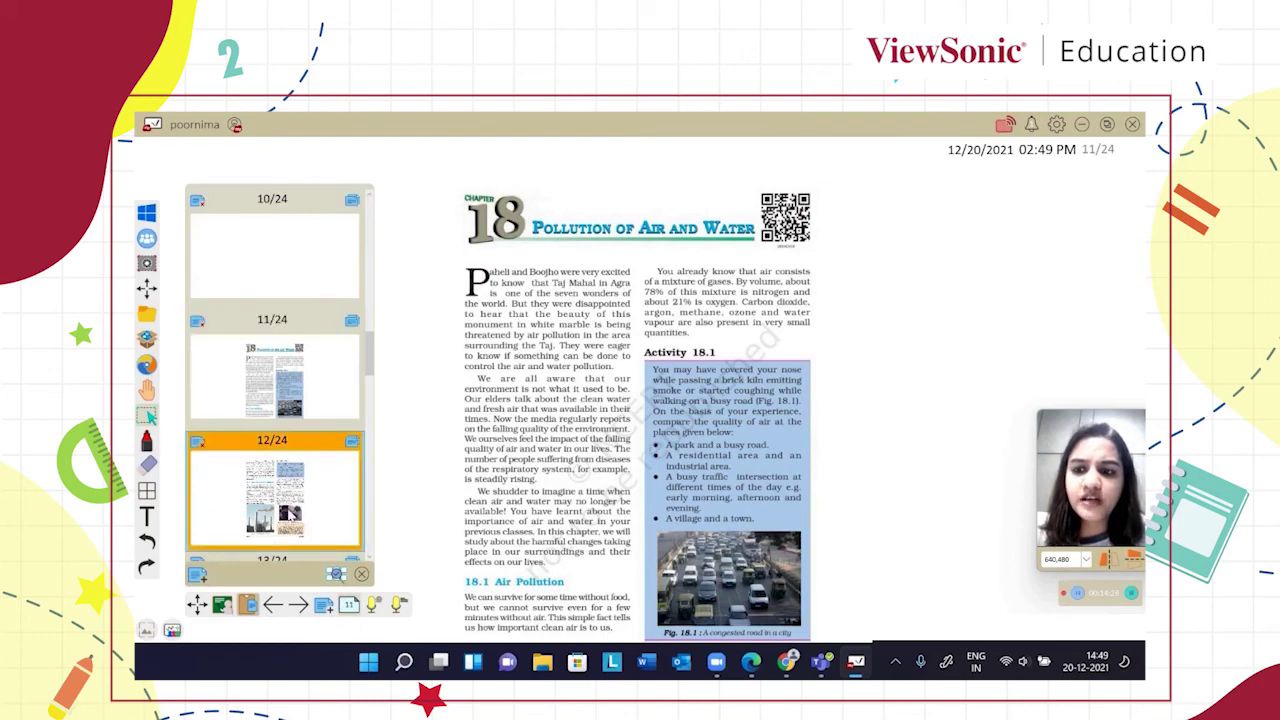
pyautogui.scroll(-10, 280, 505)
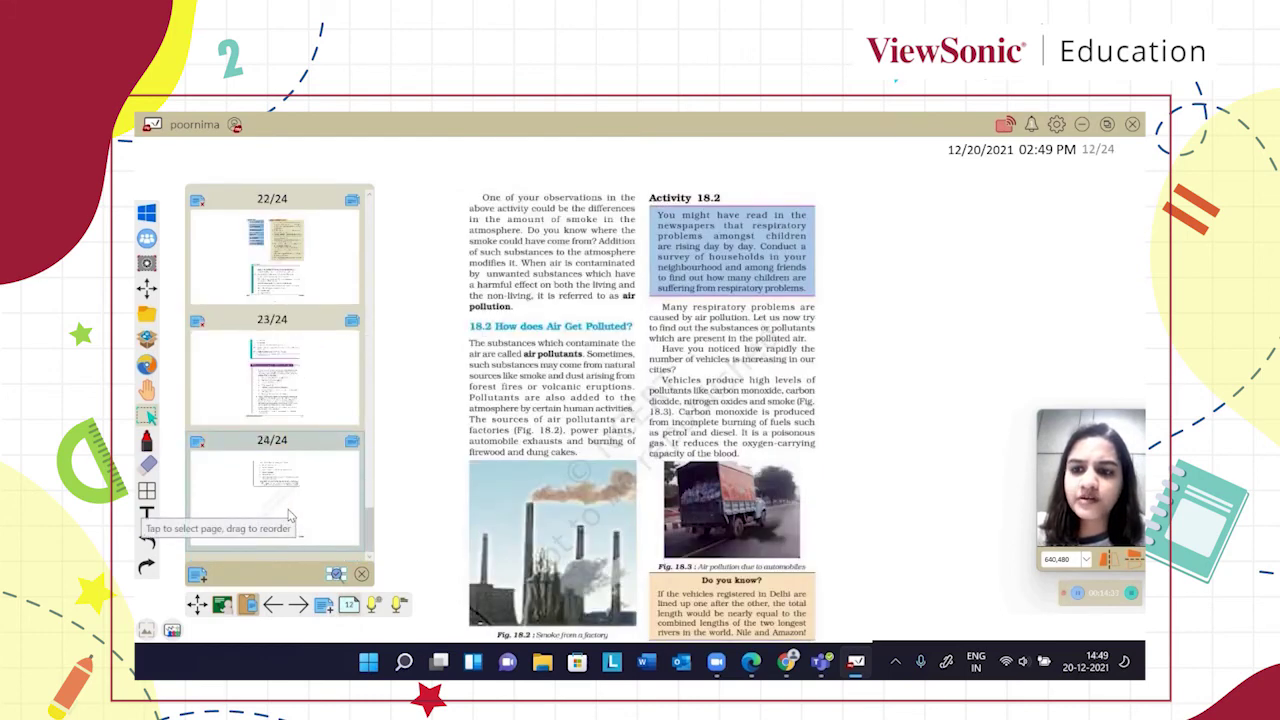
pyautogui.scroll(14, 288, 516)
pyautogui.scroll(-7, 288, 516)
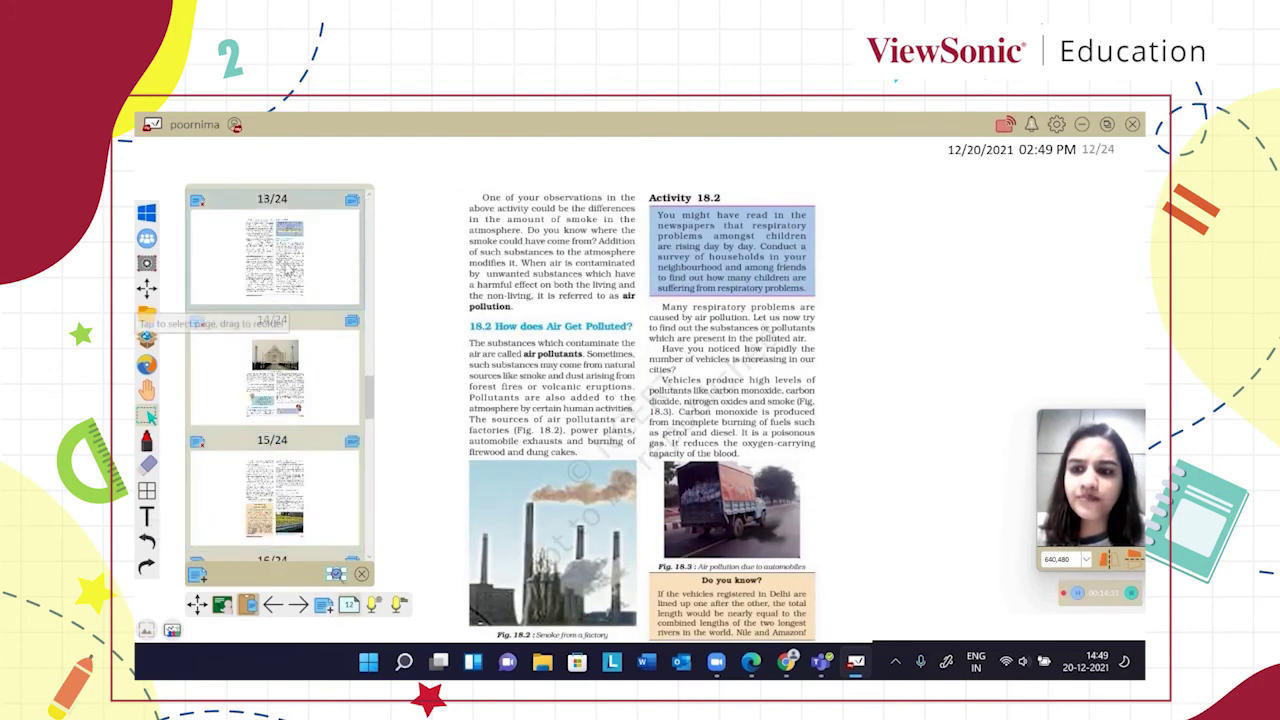
pyautogui.click(275, 370)
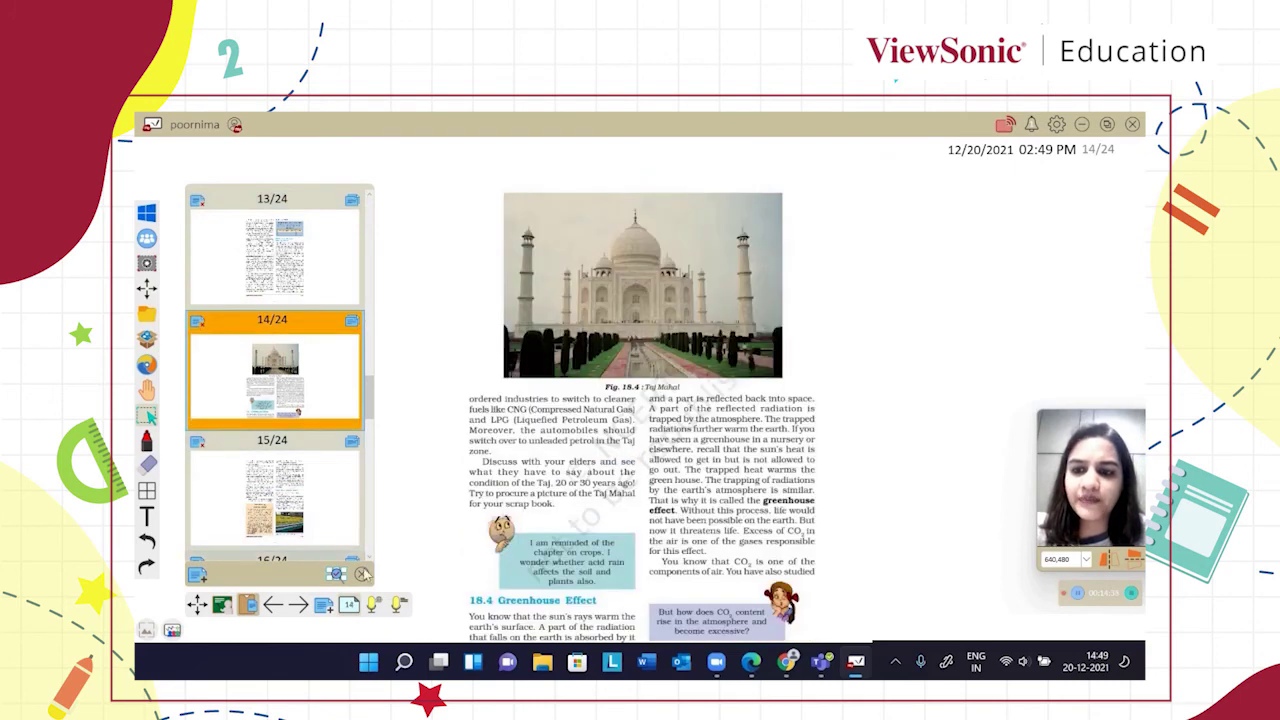
pyautogui.click(363, 573)
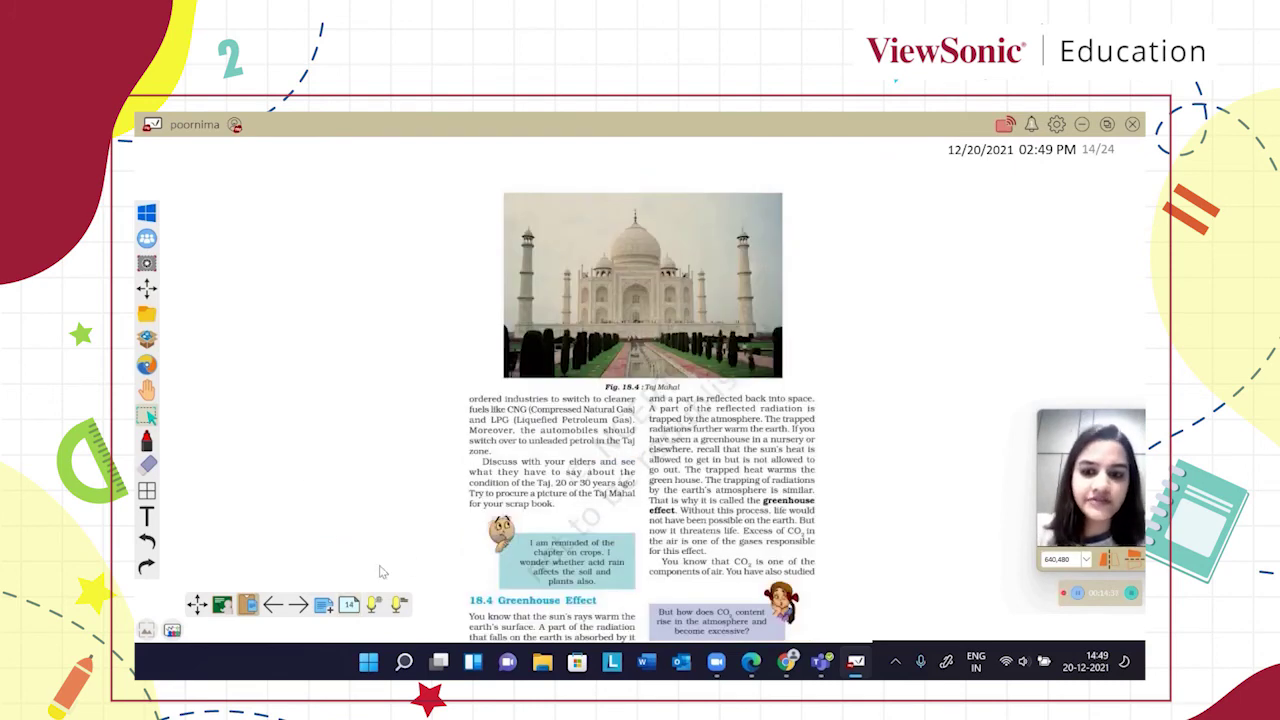
# Return to page 9 with the circuit diagrams through the page overview, and close the overview
pyautogui.click(363, 614)
pyautogui.scroll(5, 338, 415)
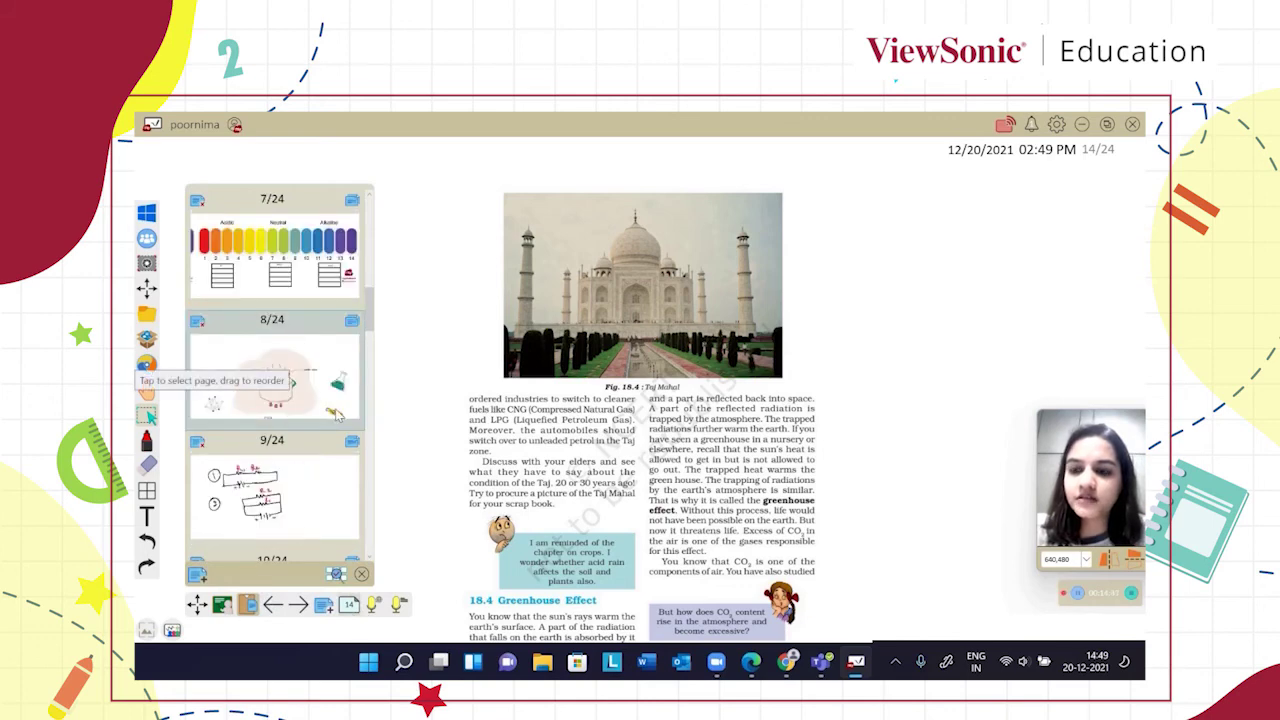
pyautogui.click(290, 515)
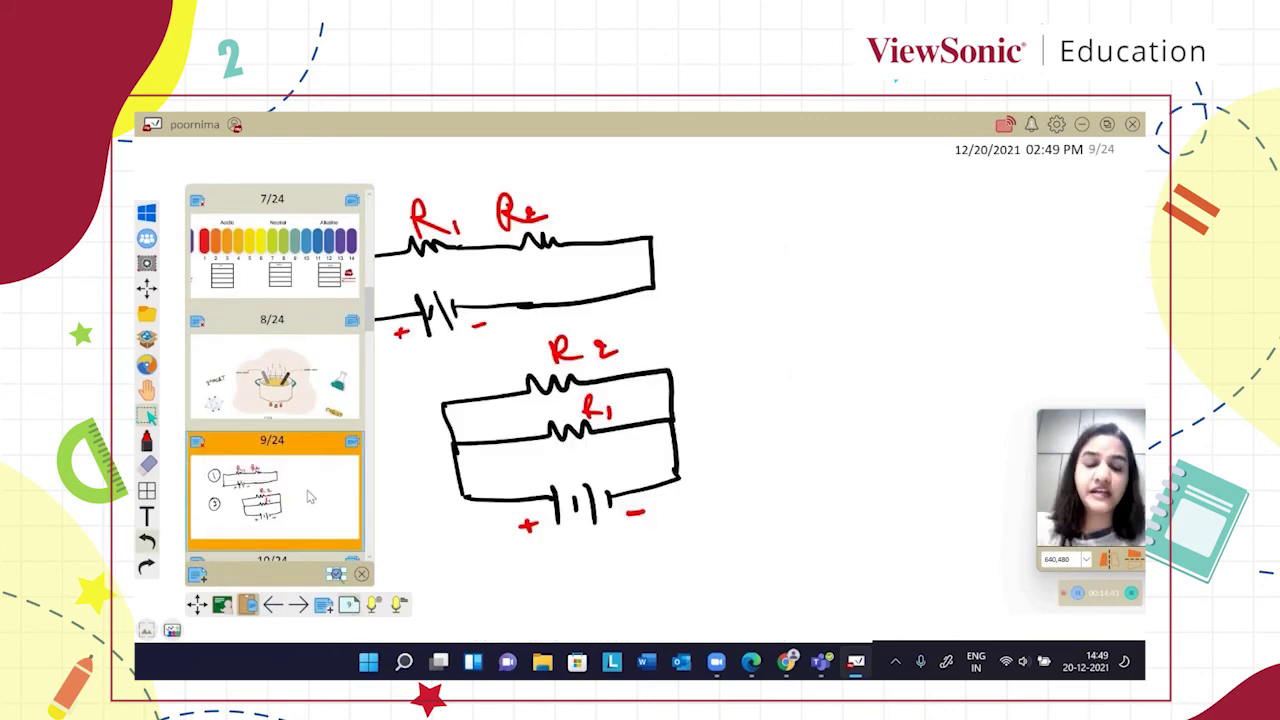
pyautogui.click(362, 576)
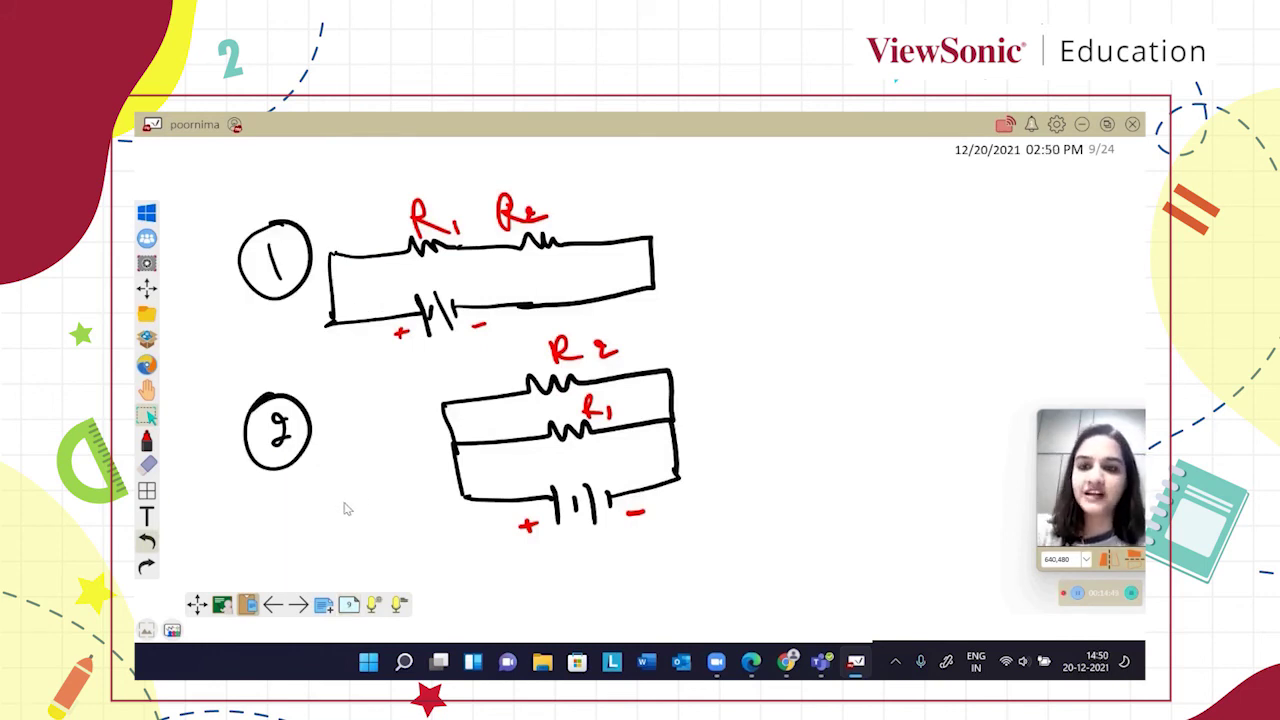
# Delete the blank page 10 from the page overview and look through the remaining pages
pyautogui.click(342, 612)
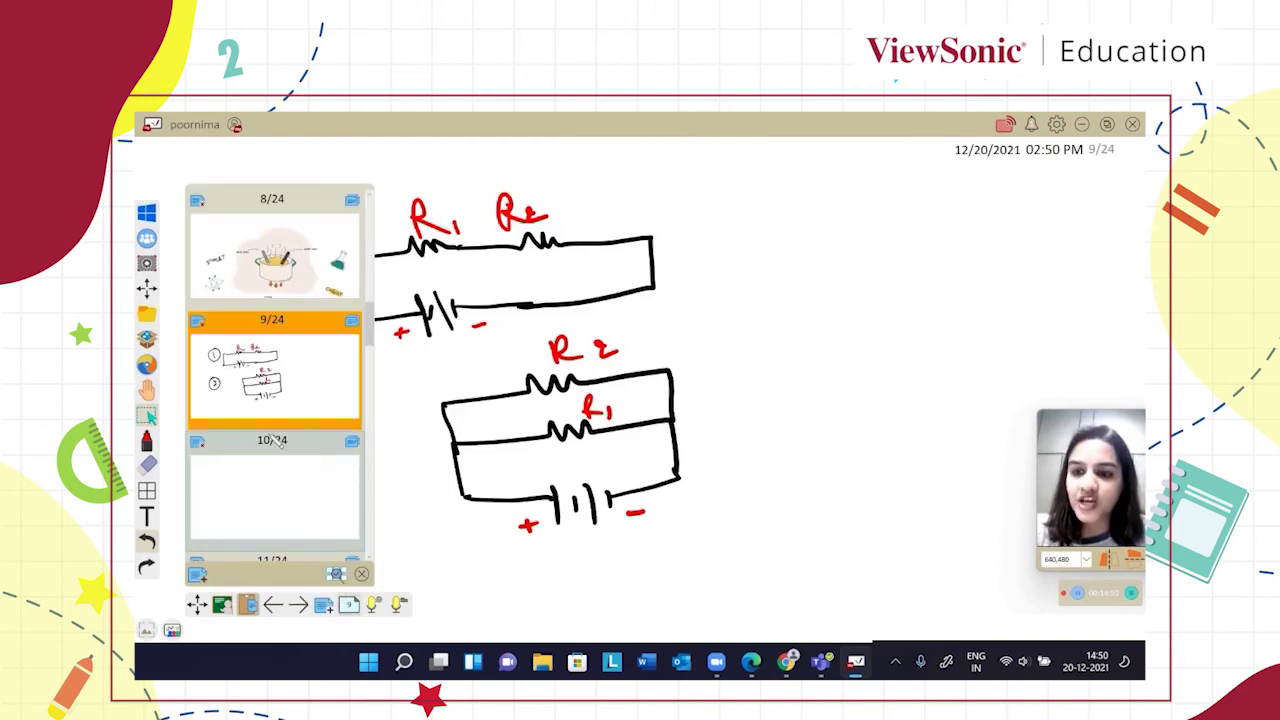
pyautogui.click(198, 442)
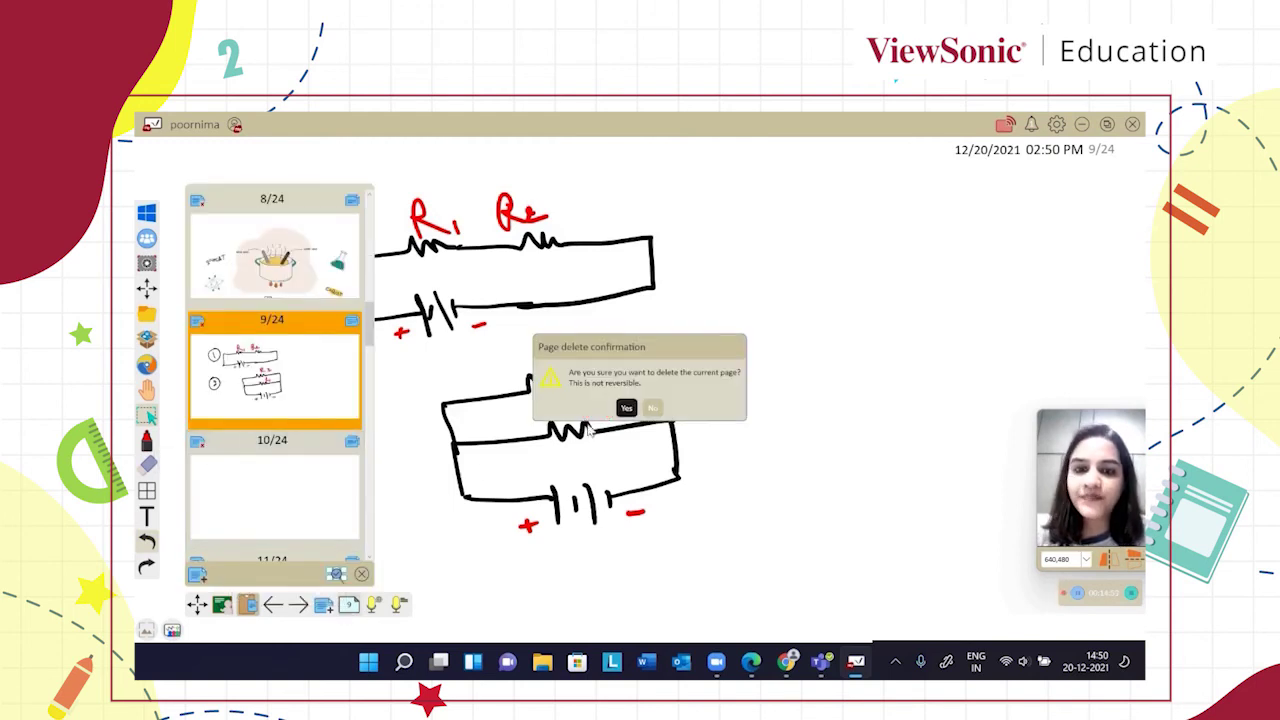
pyautogui.click(626, 408)
pyautogui.scroll(-10, 230, 420)
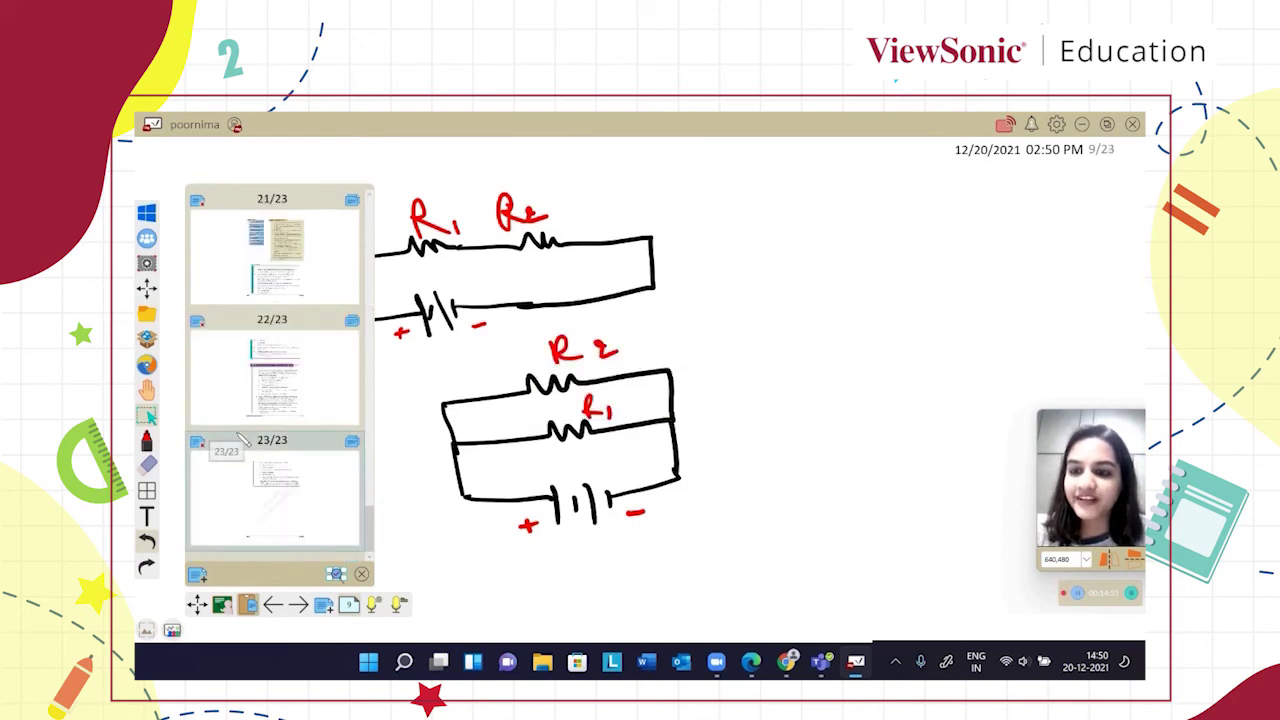
pyautogui.scroll(15, 240, 437)
pyautogui.scroll(-7, 260, 410)
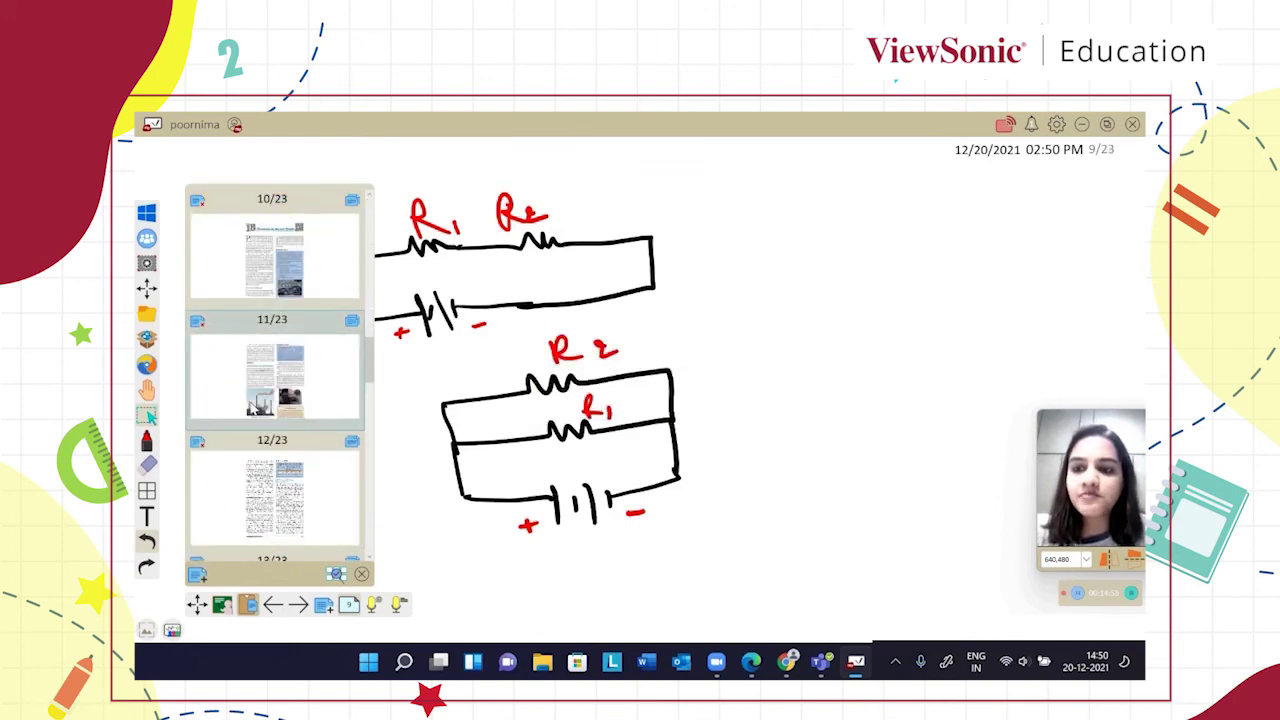
pyautogui.scroll(7, 250, 400)
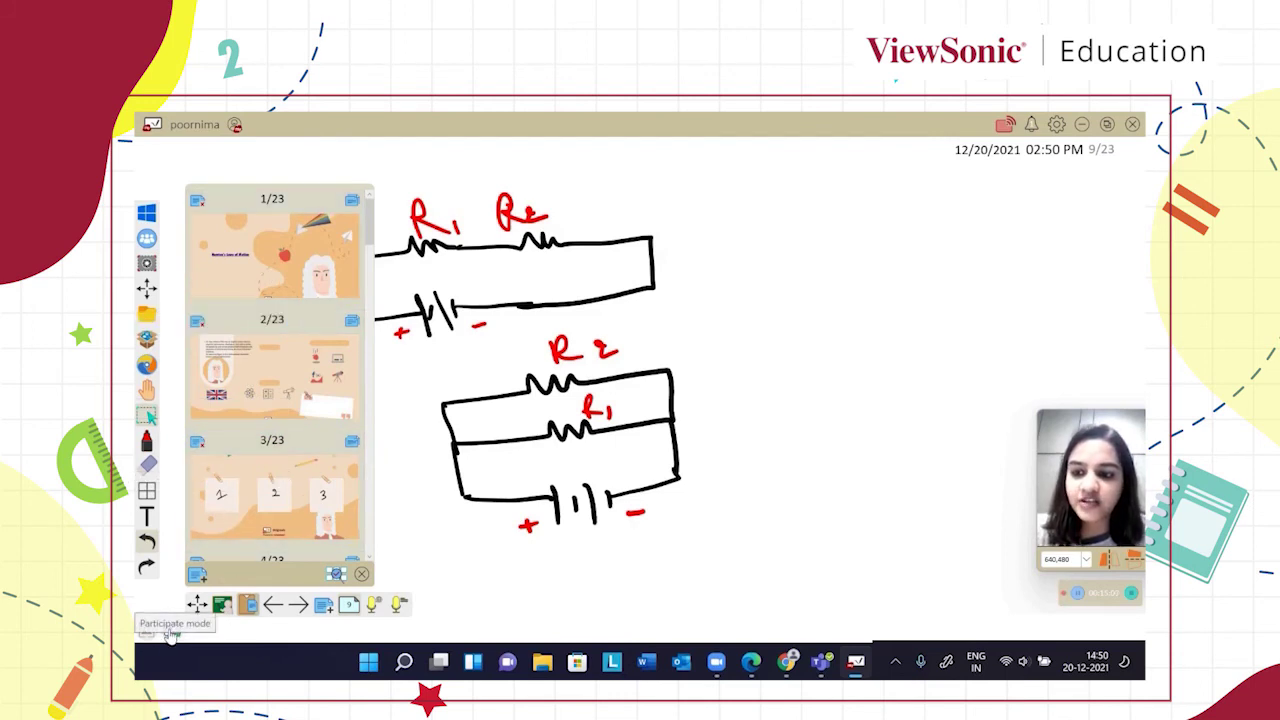
# Switch the whiteboard to presentation mode, close the page overview, and go back to the Newton's Laws of Motion title page
pyautogui.click(225, 612)
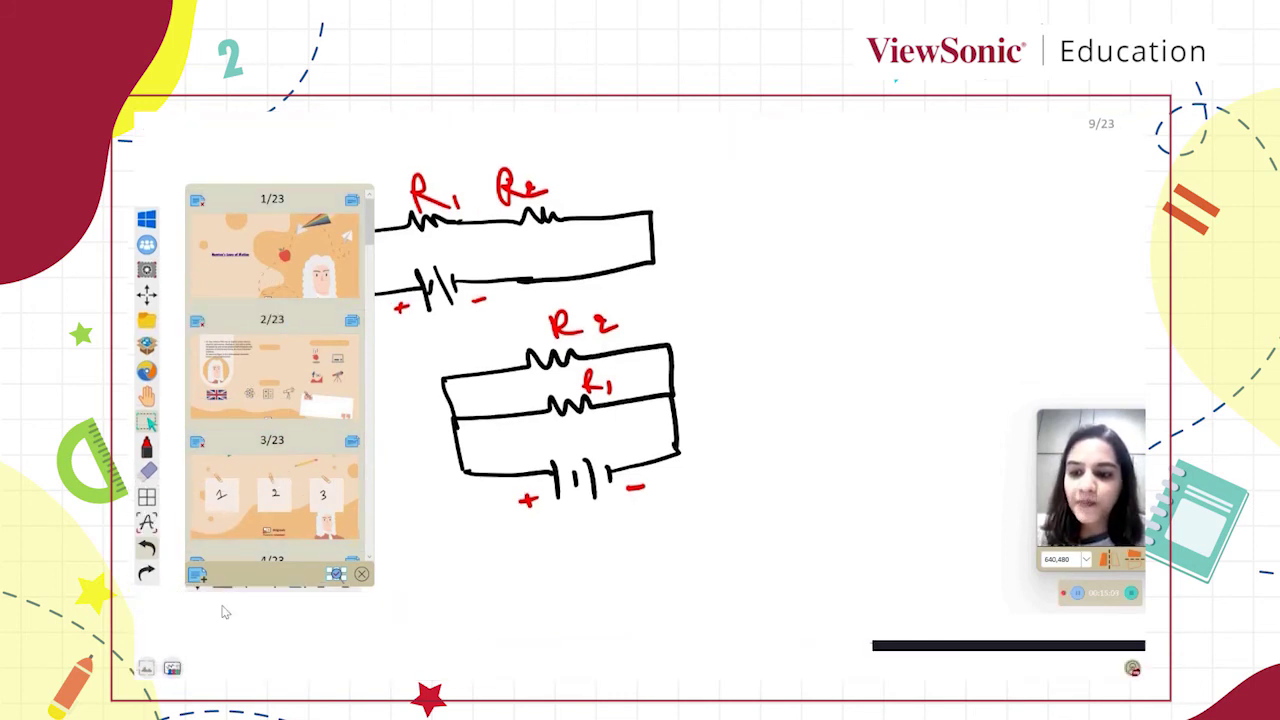
pyautogui.click(364, 574)
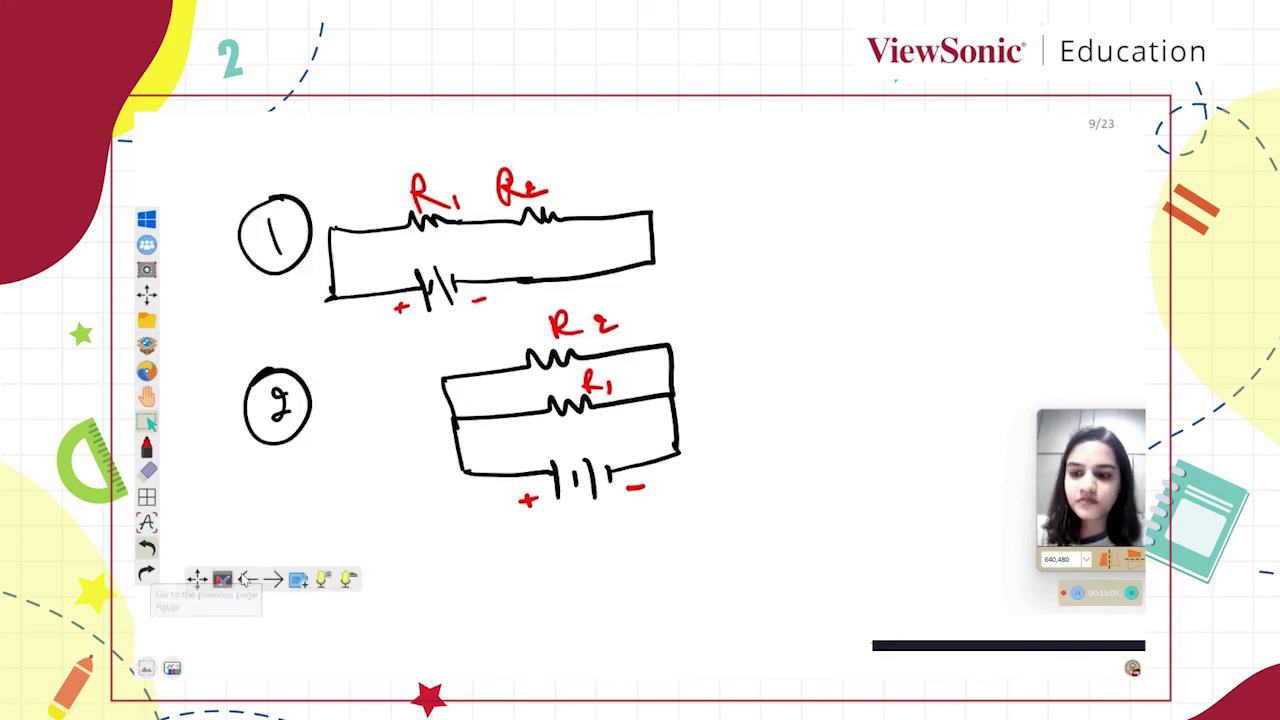
pyautogui.click(247, 580)
pyautogui.click(247, 580)
pyautogui.click(247, 580)
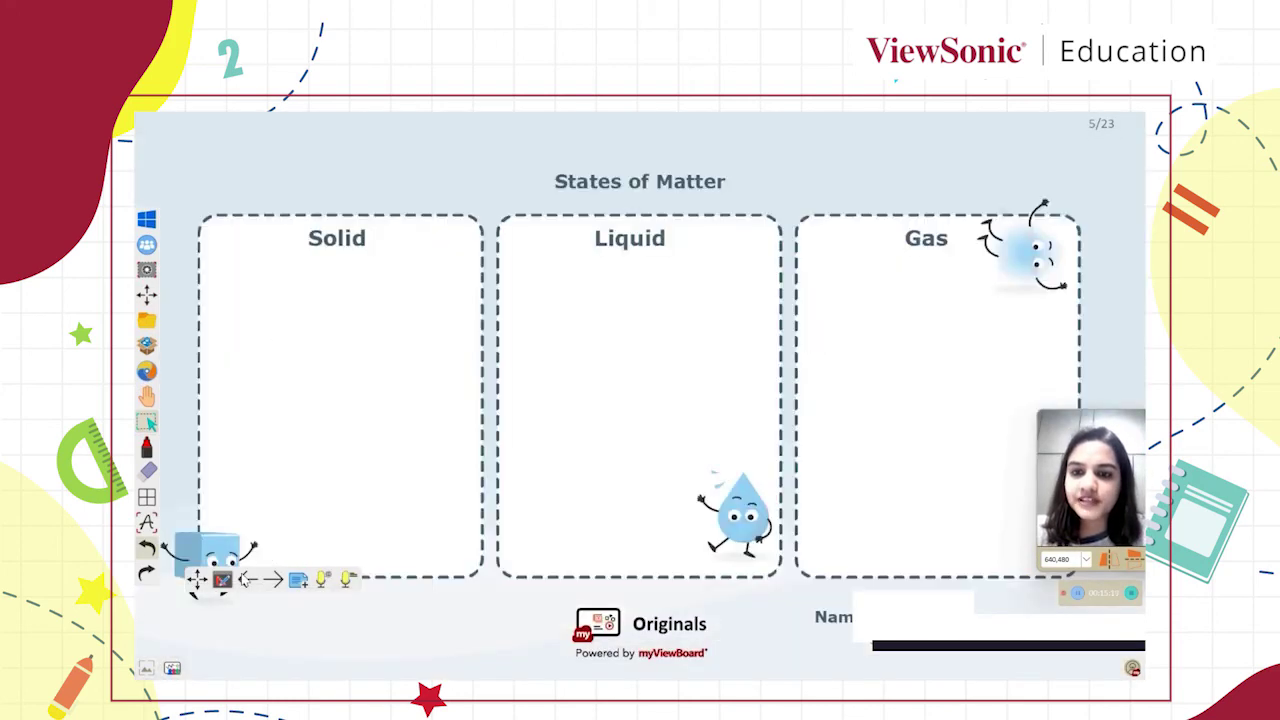
pyautogui.click(247, 580)
pyautogui.click(247, 580)
pyautogui.click(247, 580)
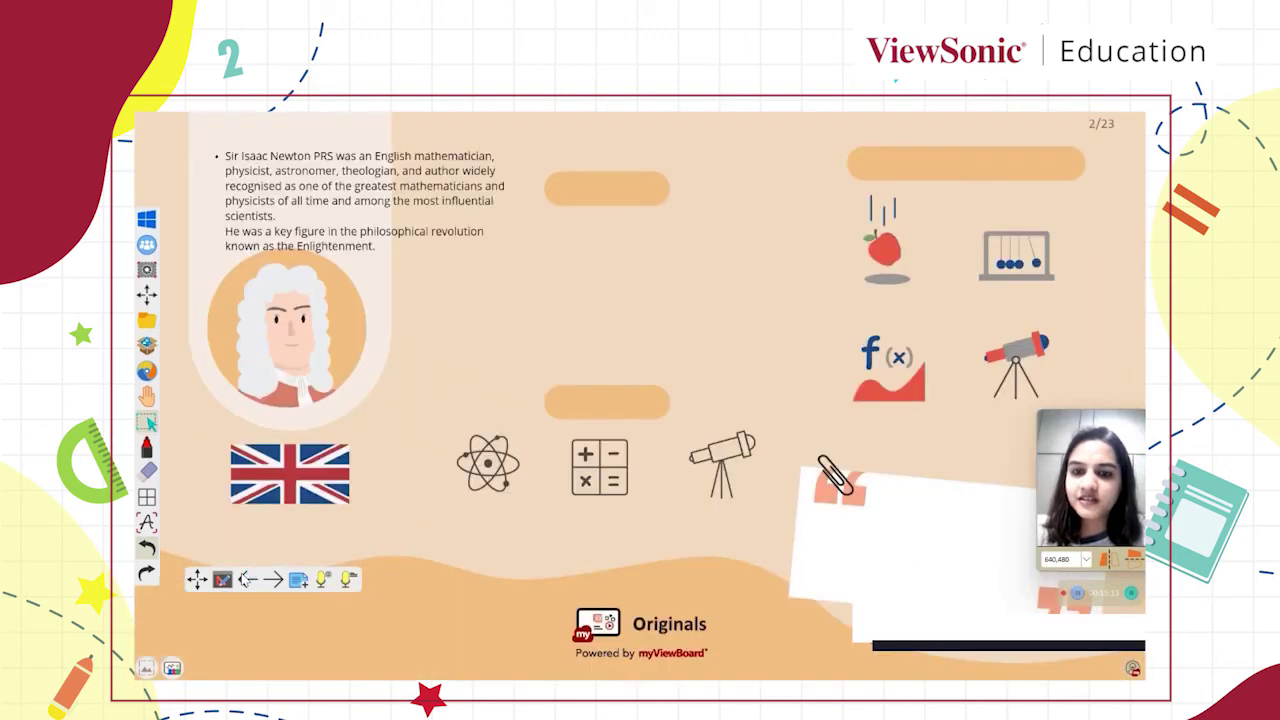
pyautogui.click(247, 580)
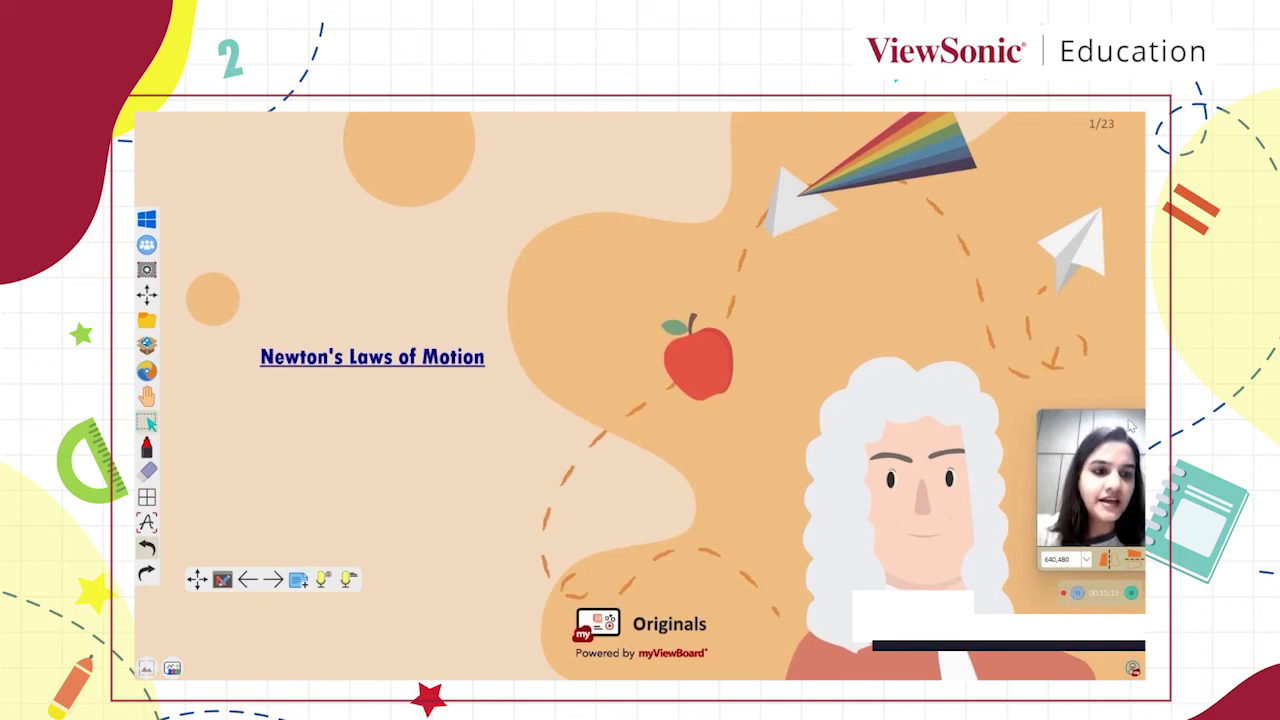
# Shrink the floating camera window into the page's upper right corner and advance the presentation to page 2
pyautogui.click(1075, 592)
pyautogui.moveTo(1136, 234); pyautogui.dragTo(1136, 440)
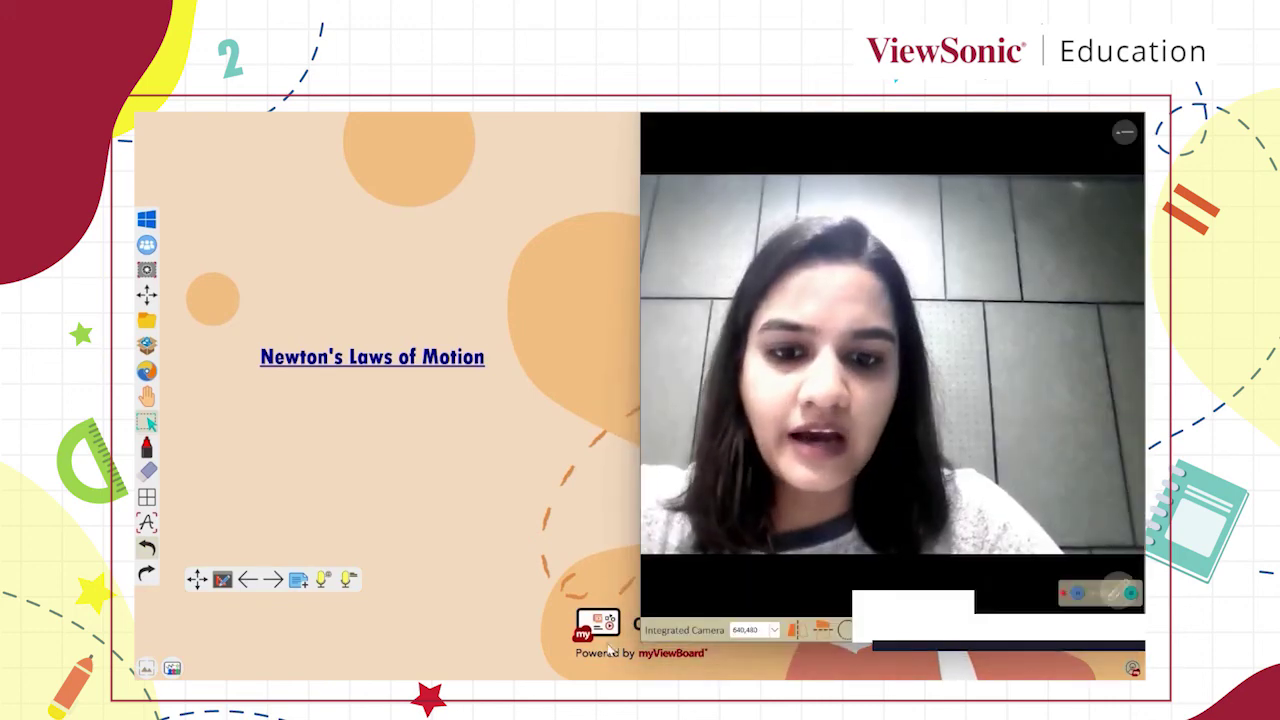
pyautogui.moveTo(641, 475); pyautogui.dragTo(1036, 473)
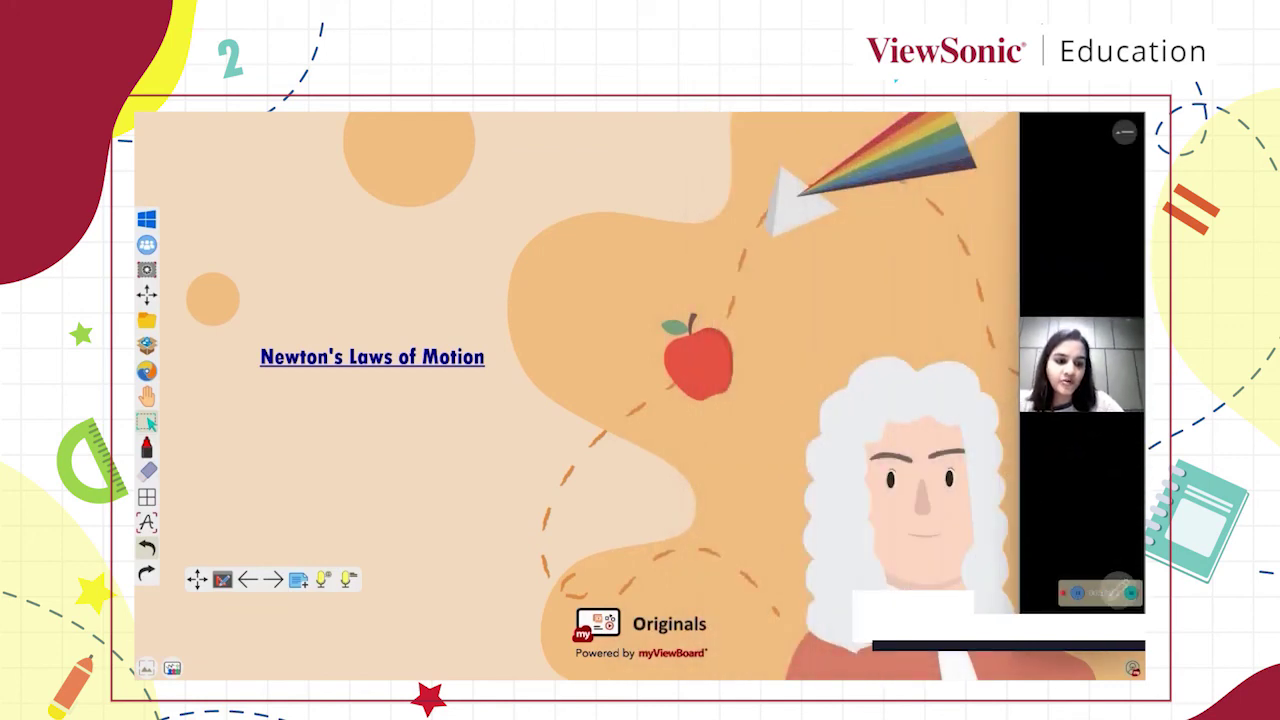
pyautogui.moveTo(1108, 612); pyautogui.dragTo(1107, 225)
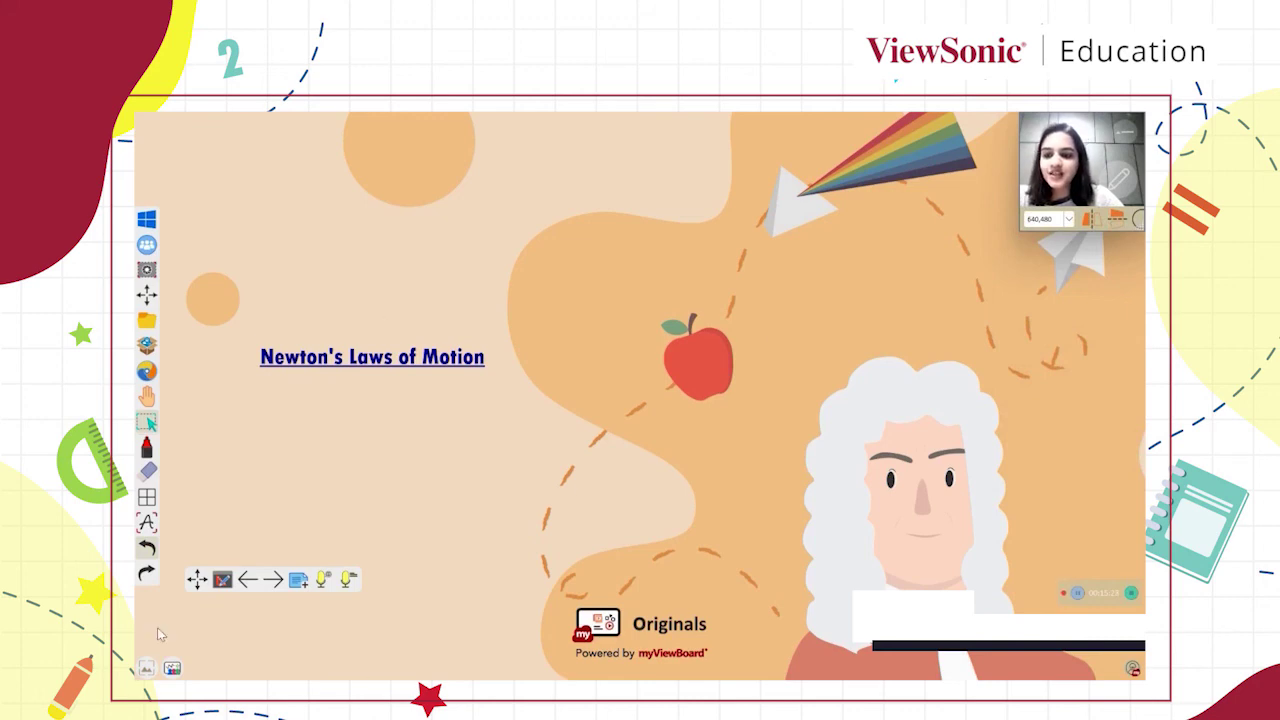
pyautogui.click(273, 580)
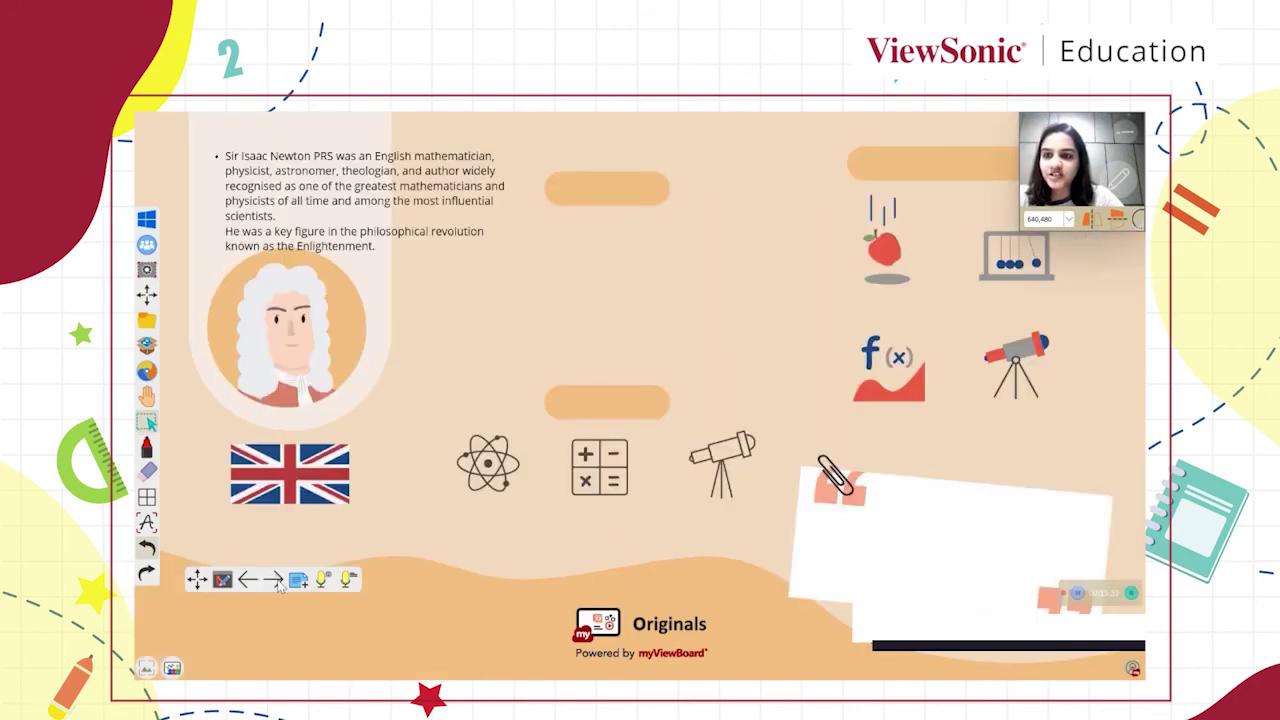
# Advance the presentation from the Isaac Newton page to the metal and wooden spoon page
pyautogui.click(280, 588)
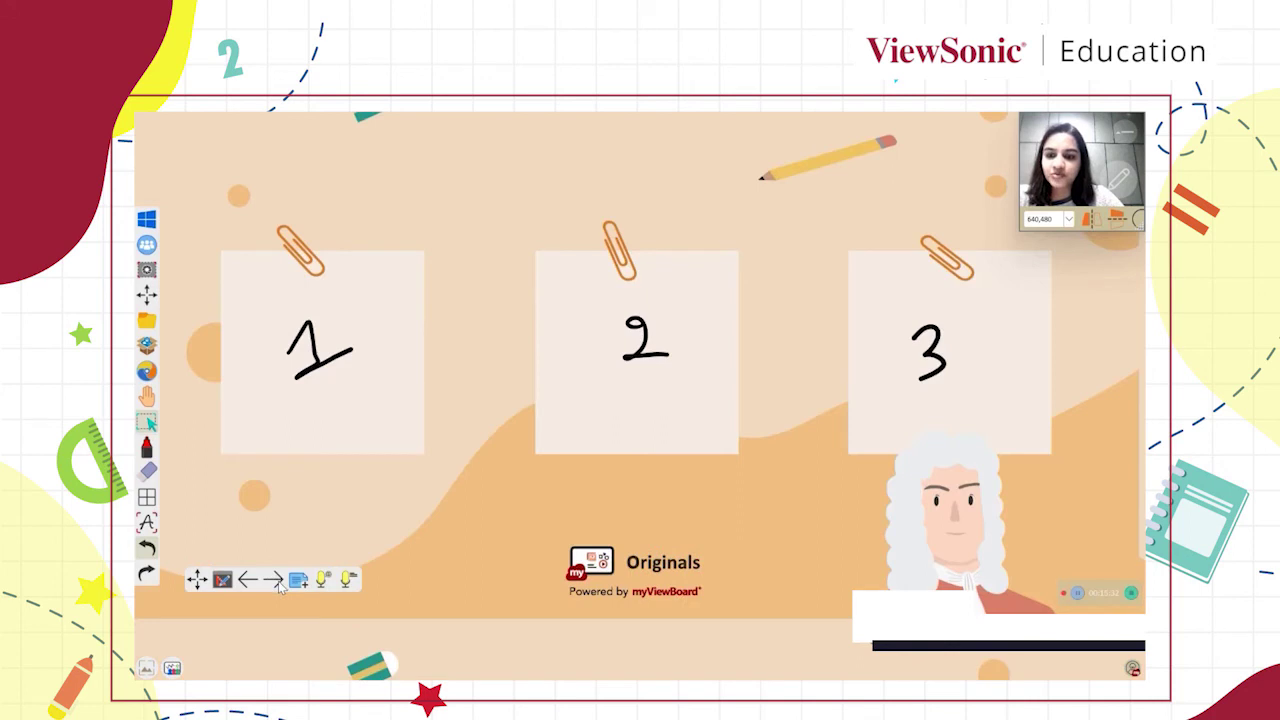
pyautogui.click(280, 588)
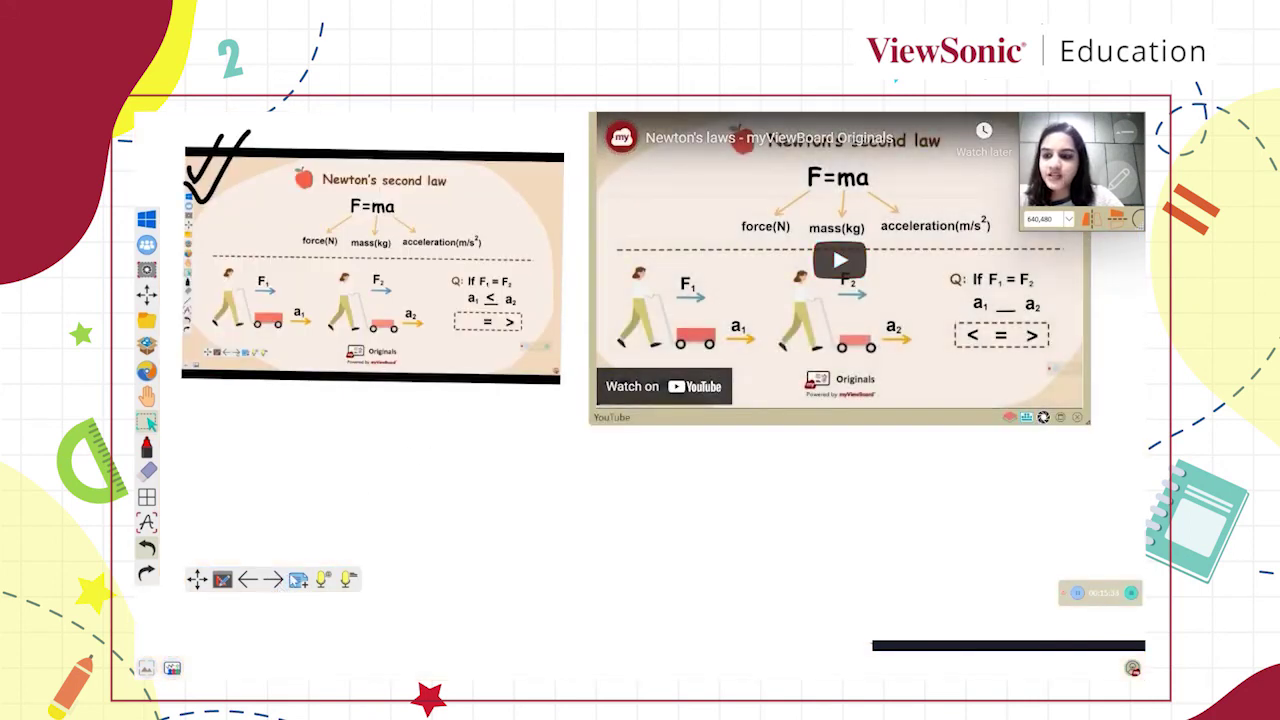
pyautogui.click(280, 588)
pyautogui.click(280, 588)
pyautogui.click(280, 588)
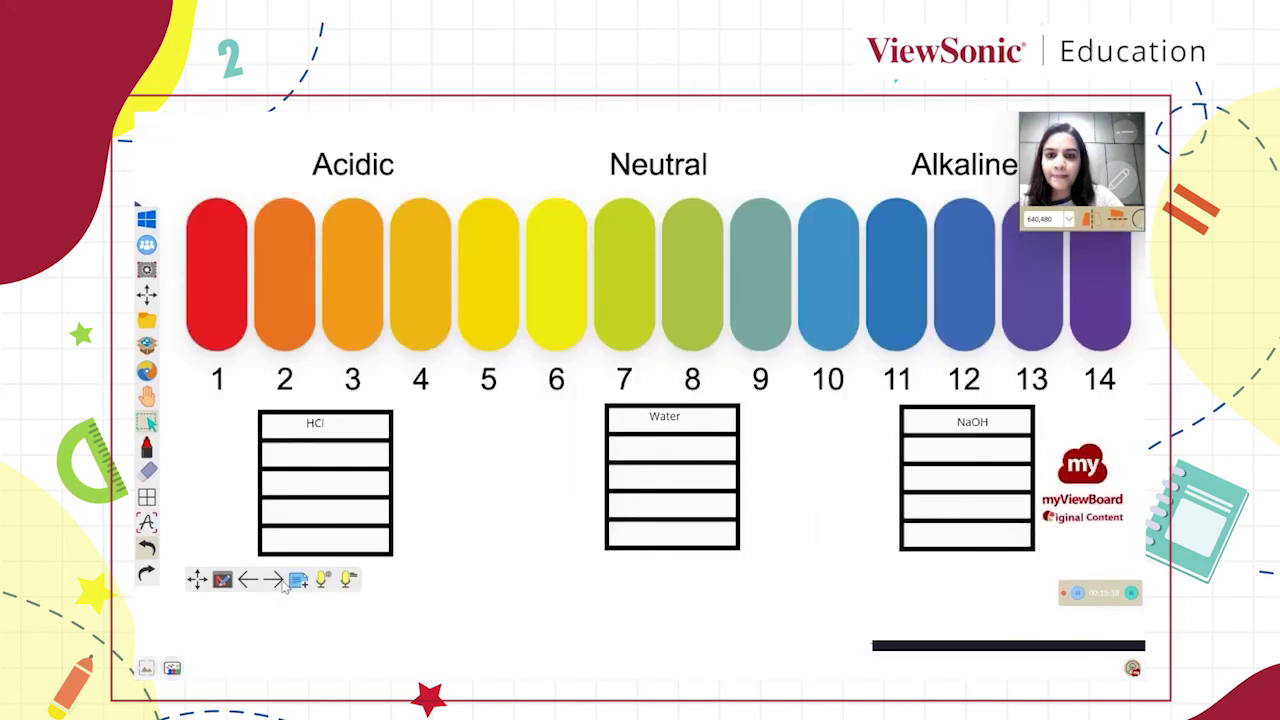
pyautogui.click(280, 588)
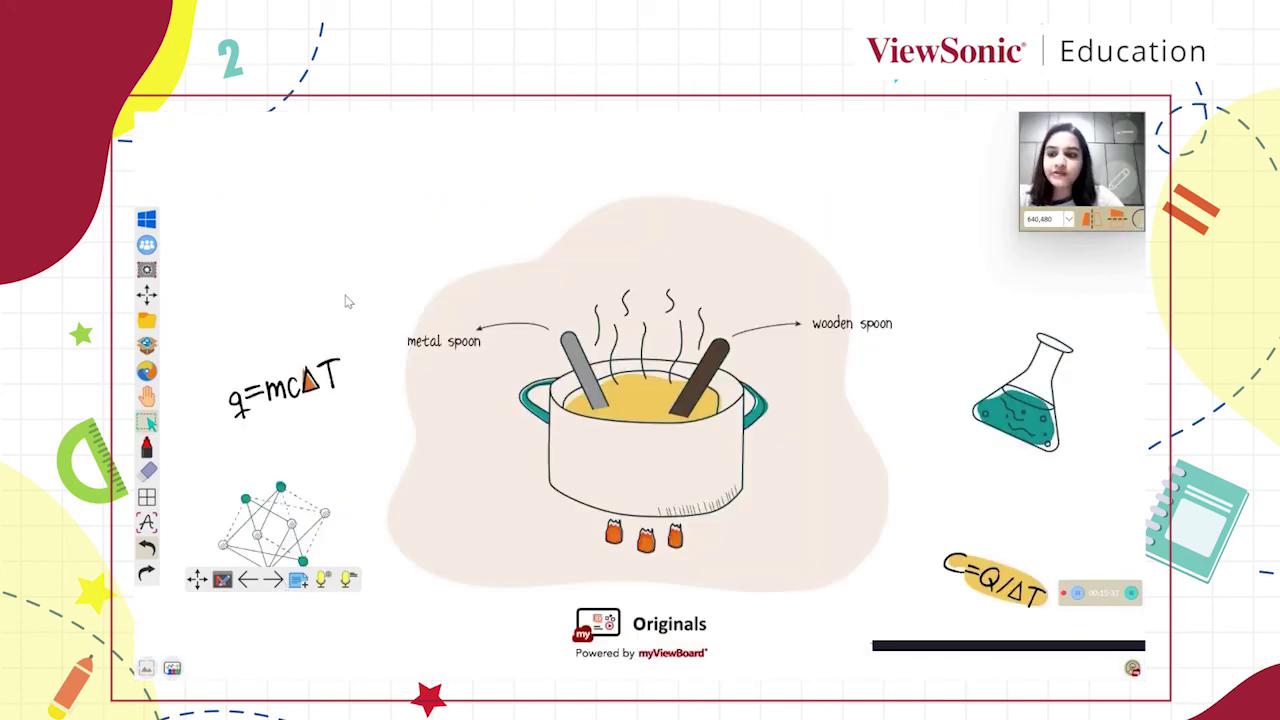
# Export the whiteboard lesson to the Desktop folder as a PDF named phy-chem
pyautogui.click(146, 322)
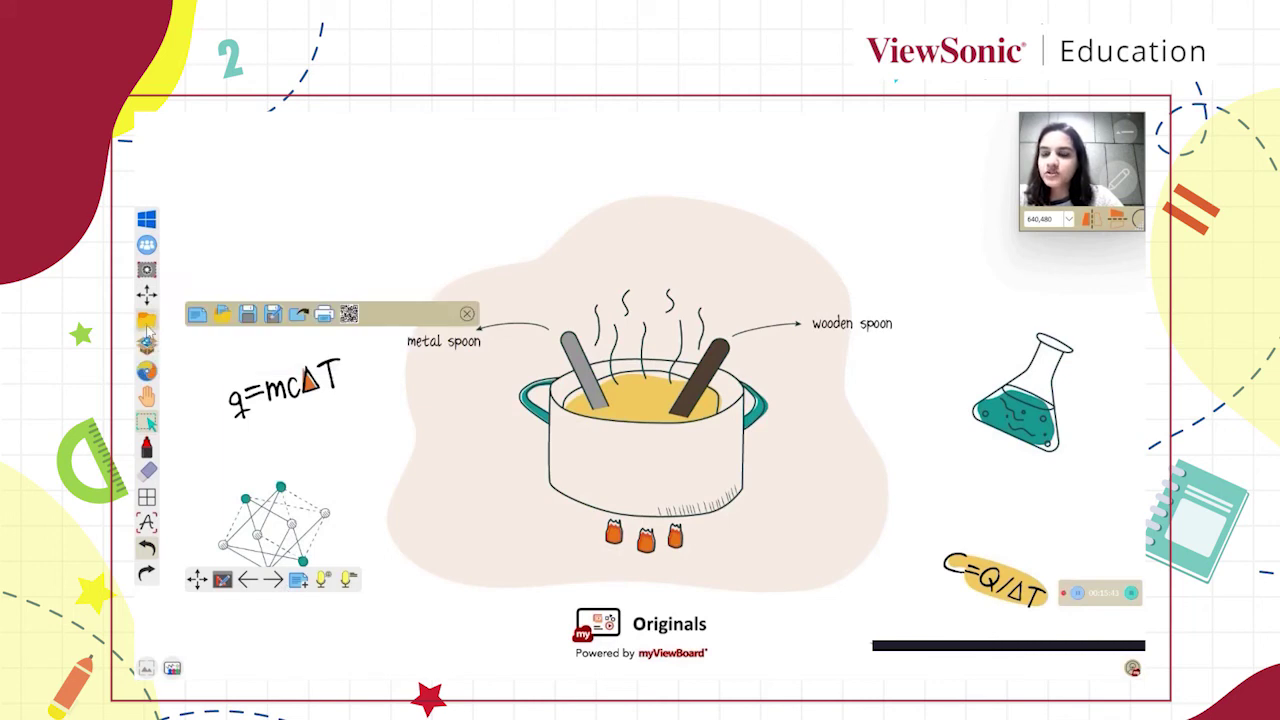
pyautogui.click(300, 315)
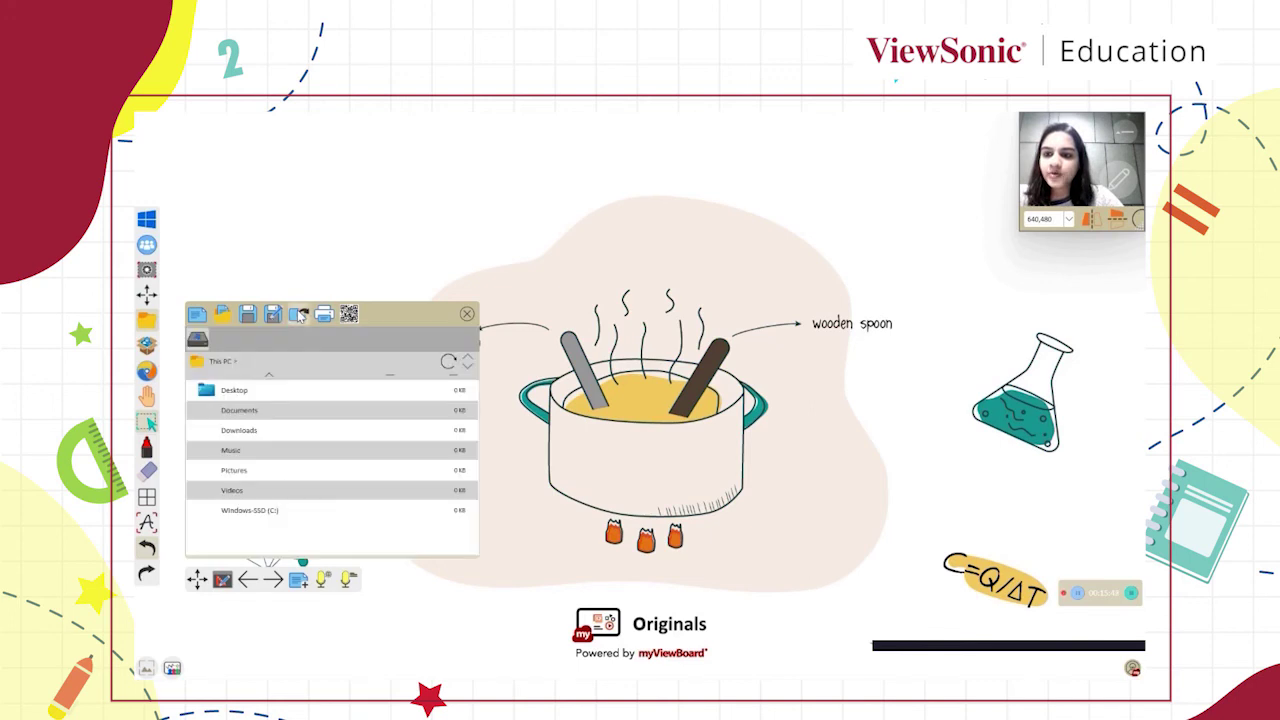
pyautogui.click(245, 396)
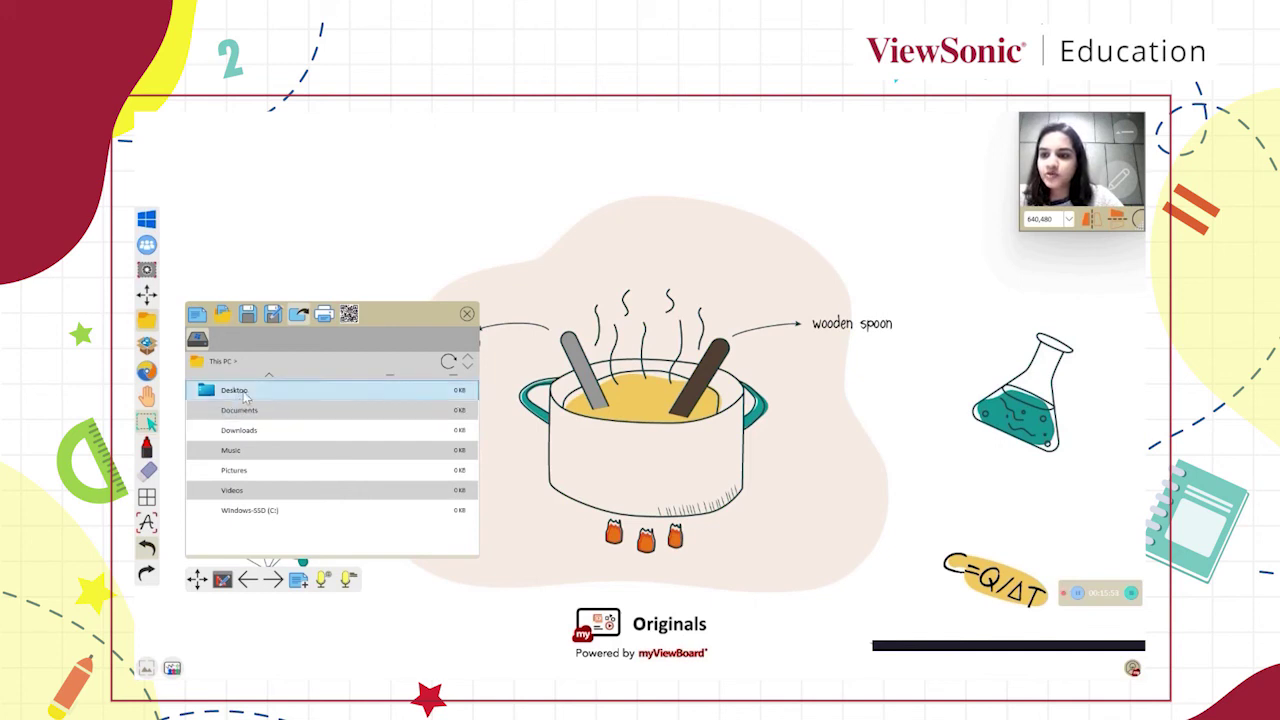
pyautogui.doubleClick(245, 395)
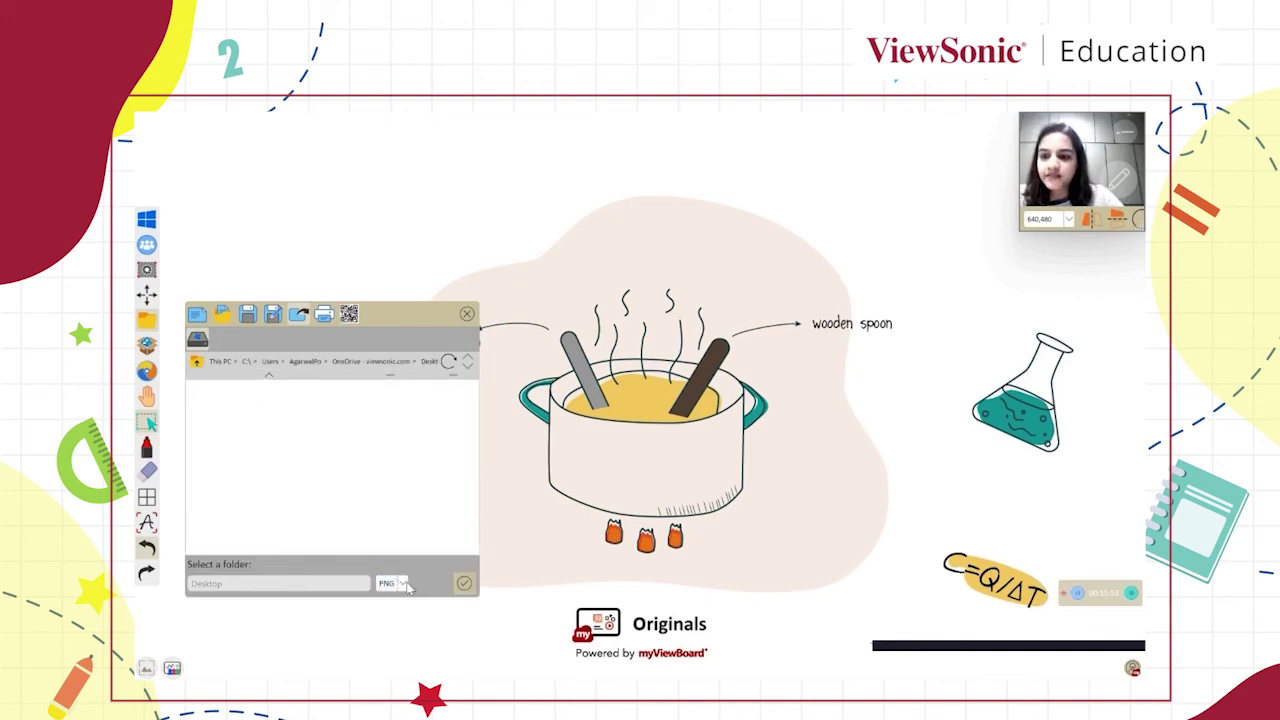
pyautogui.click(403, 583)
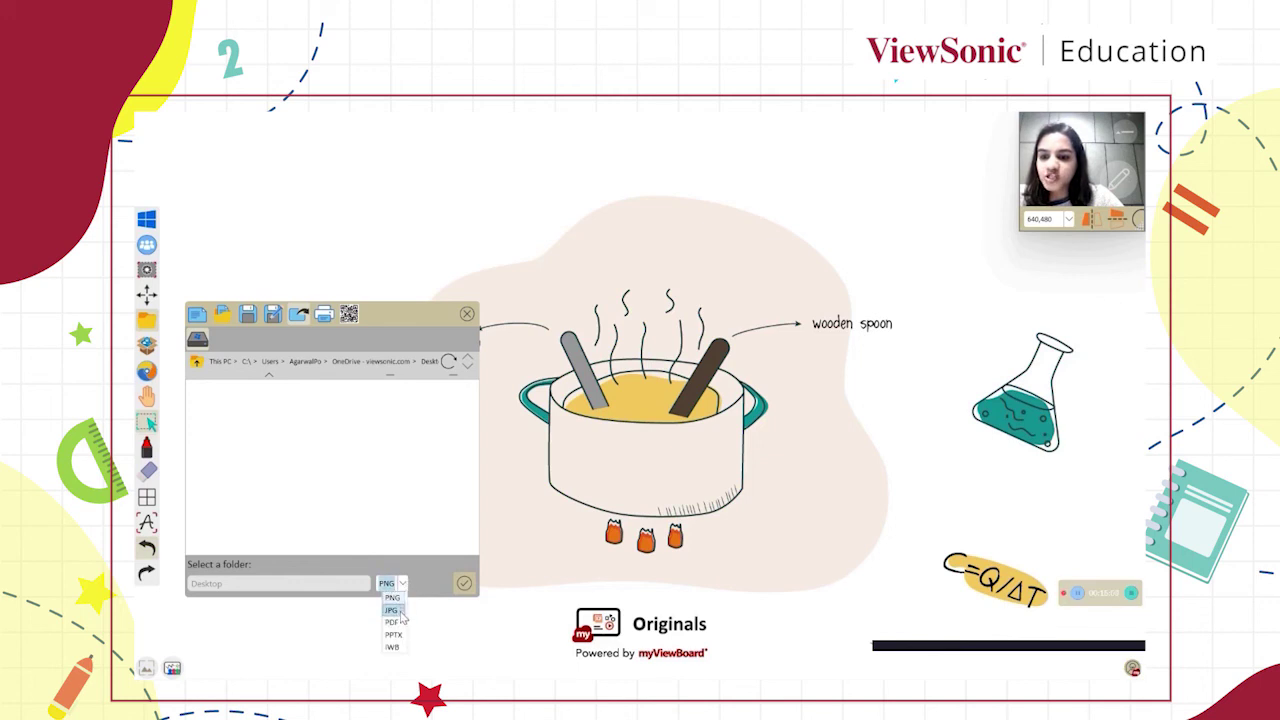
pyautogui.click(396, 622)
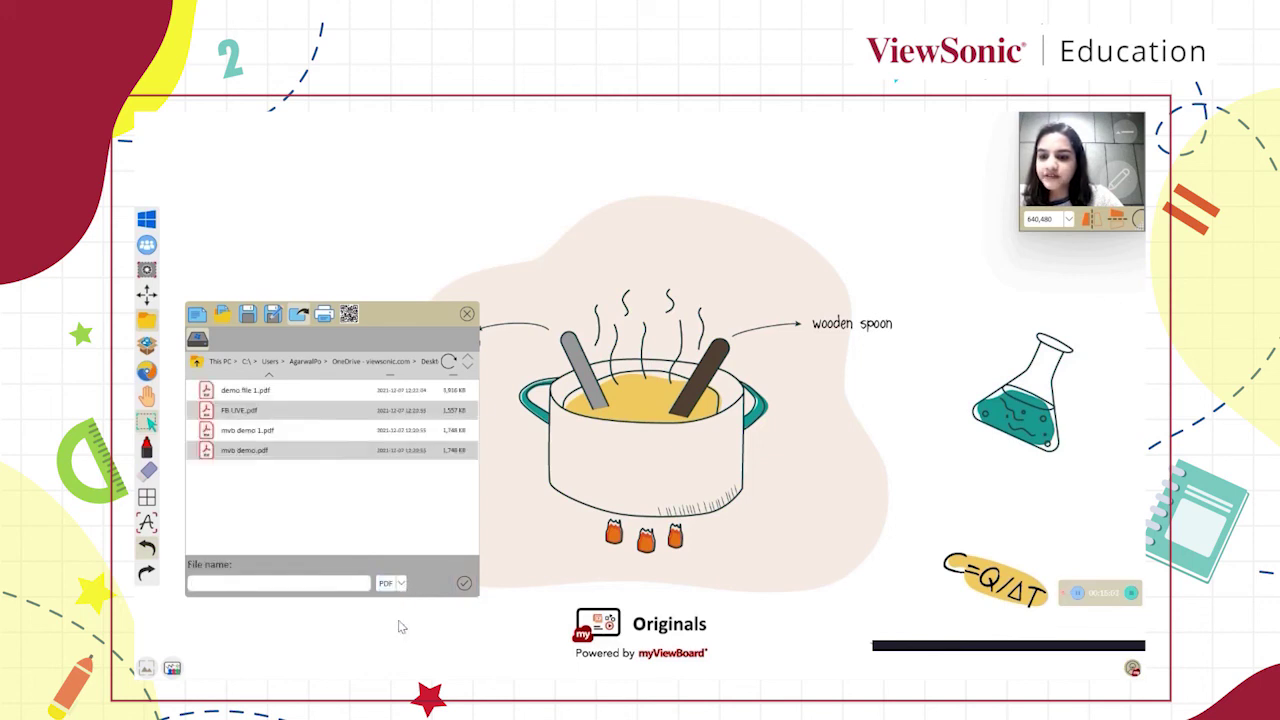
pyautogui.click(294, 582)
pyautogui.write('phy-chem')
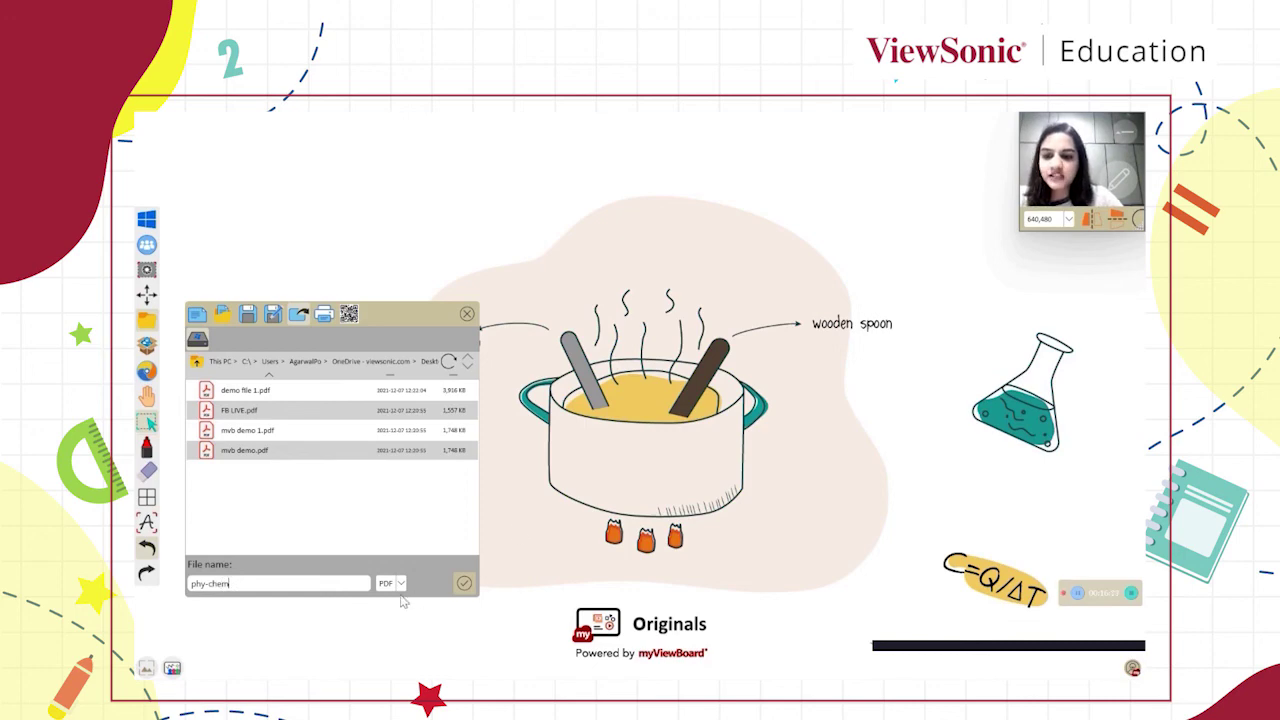
pyautogui.click(466, 584)
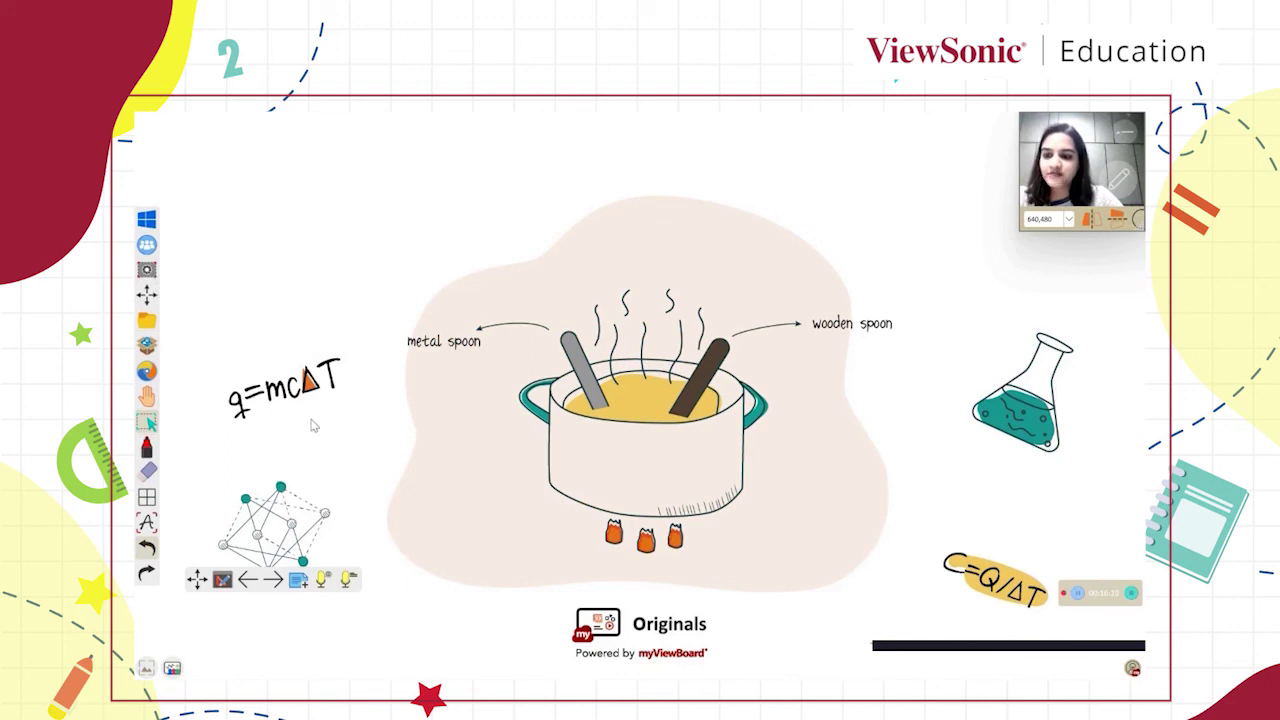
# Switch the whiteboard back to preparation mode and go to the Acidic, Neutral and Alkaline scale page through the page overview
pyautogui.click(222, 582)
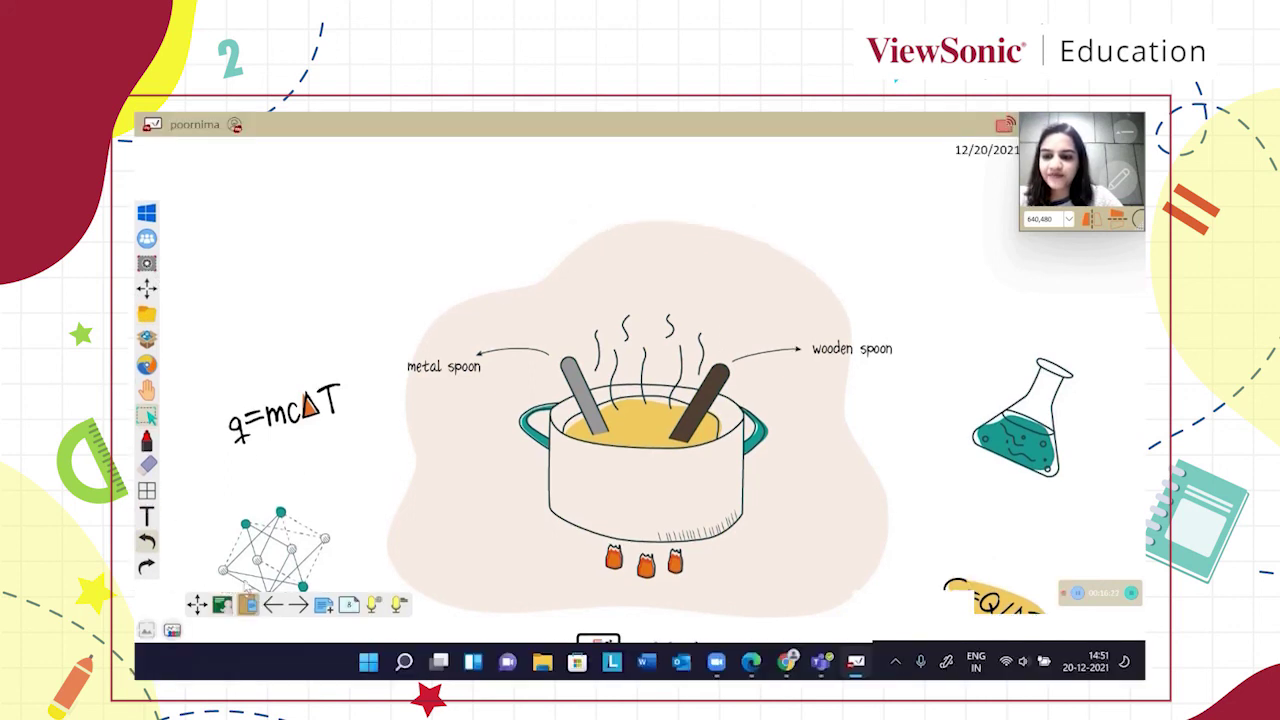
pyautogui.click(350, 606)
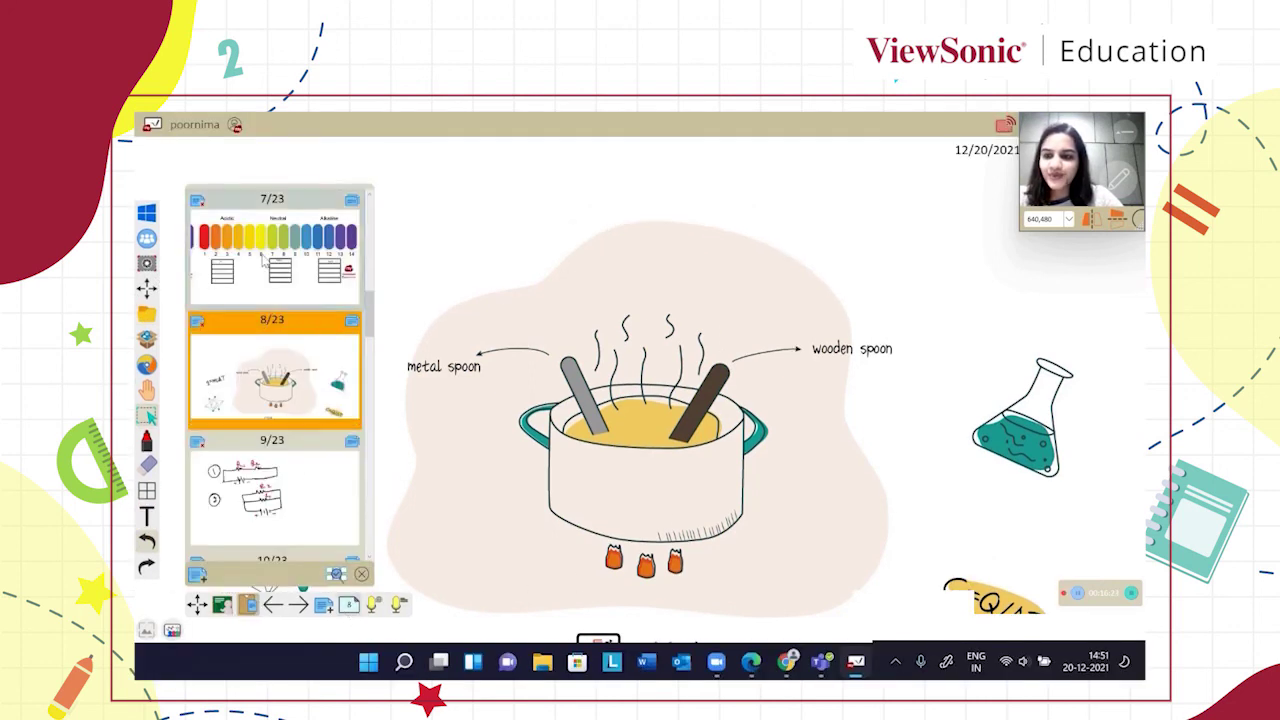
pyautogui.click(270, 250)
pyautogui.scroll(5, 244, 400)
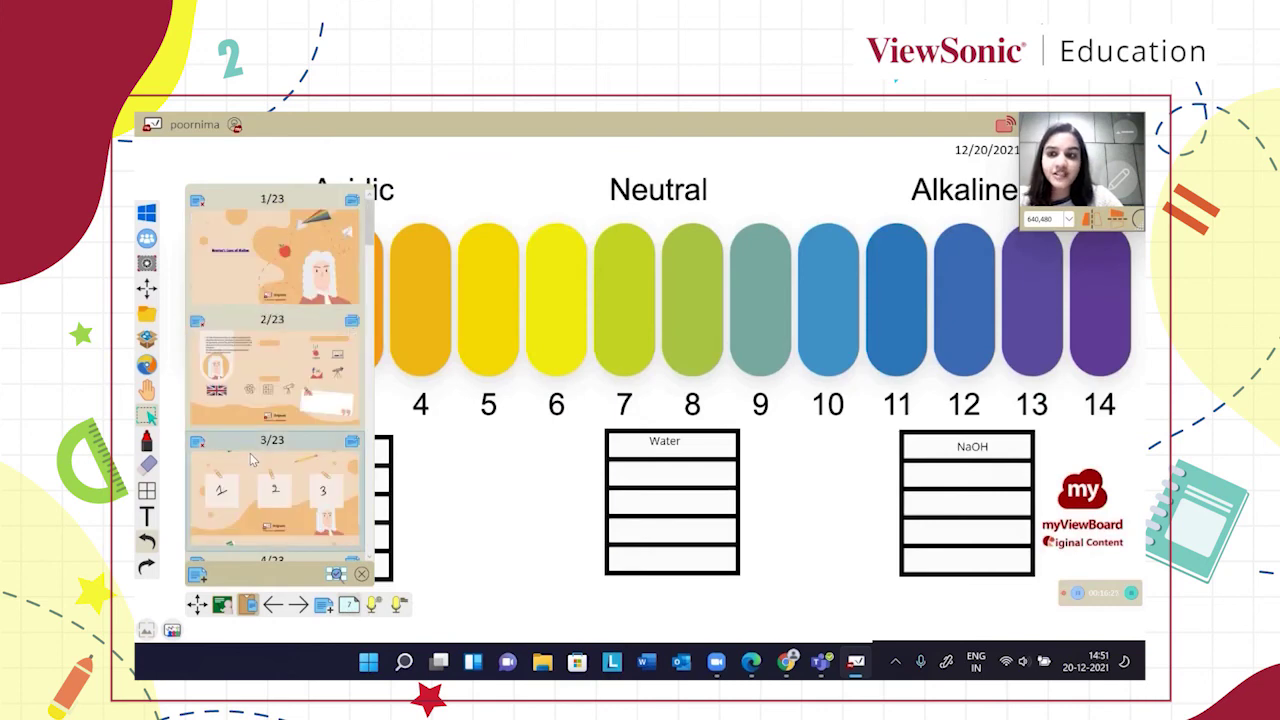
pyautogui.click(361, 574)
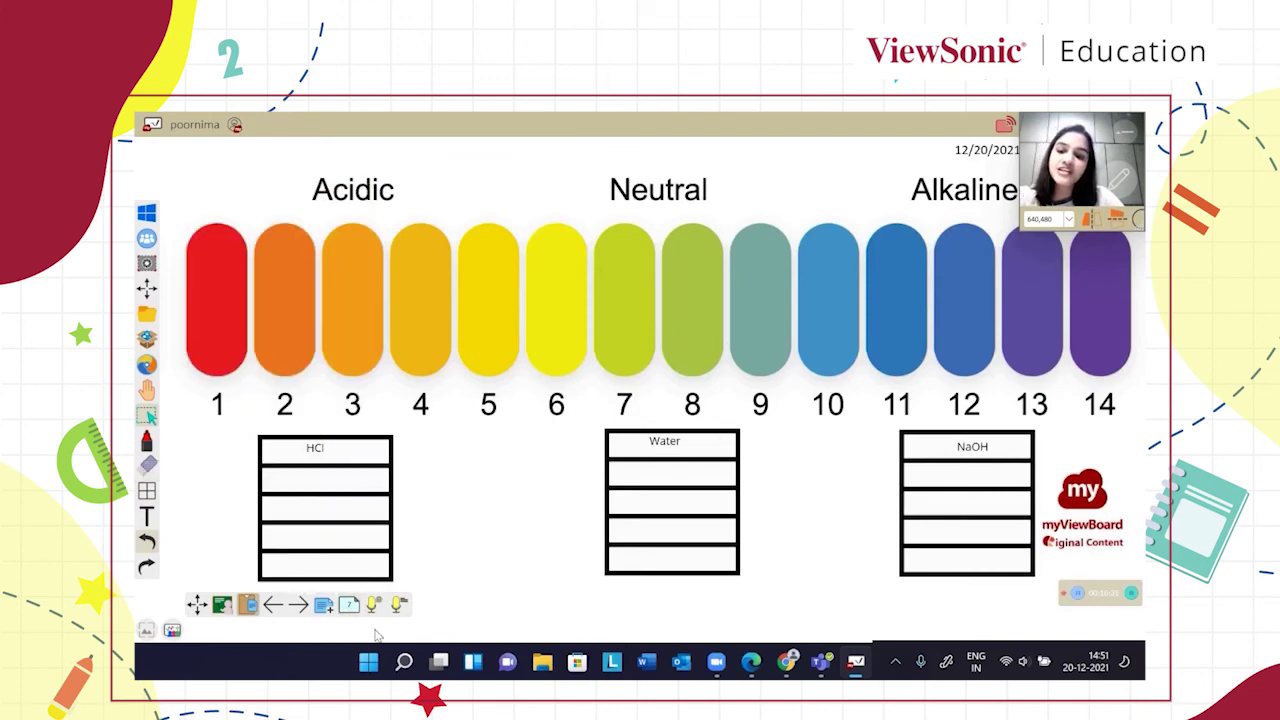
# View the Rusting of Iron page and the States of Matter page through the page overview, closing the overview each time
pyautogui.click(348, 606)
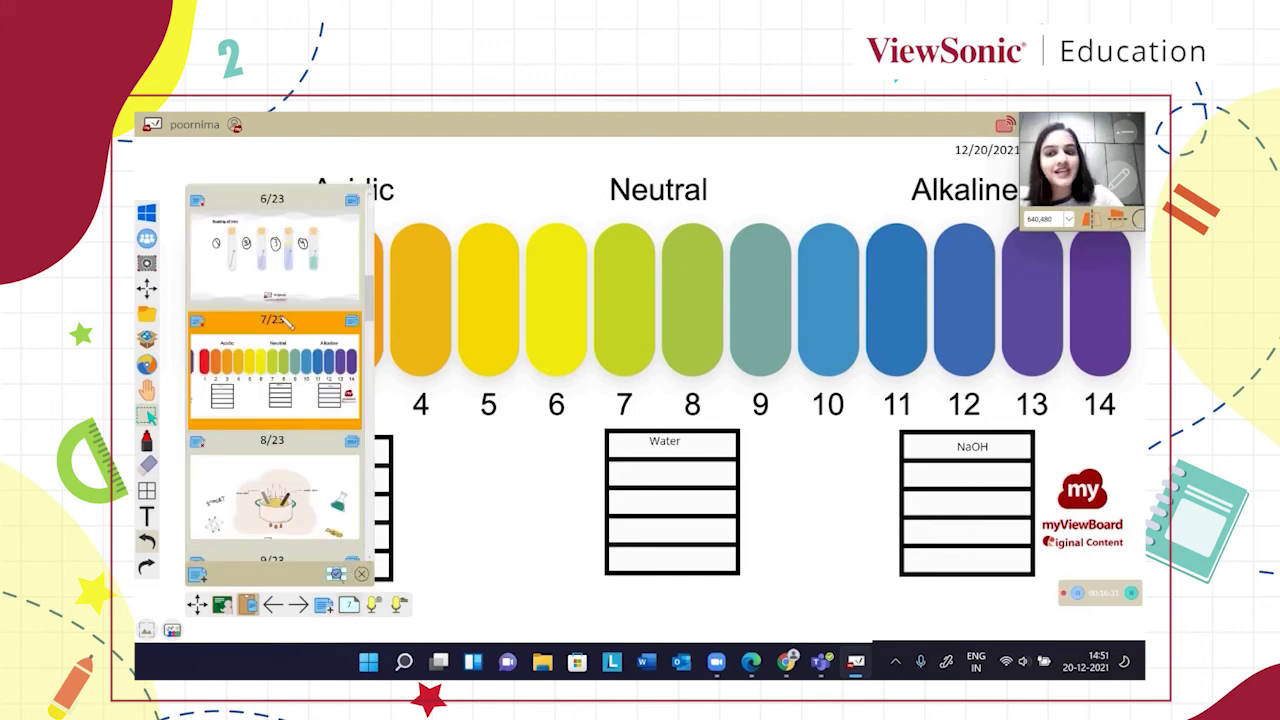
pyautogui.click(275, 285)
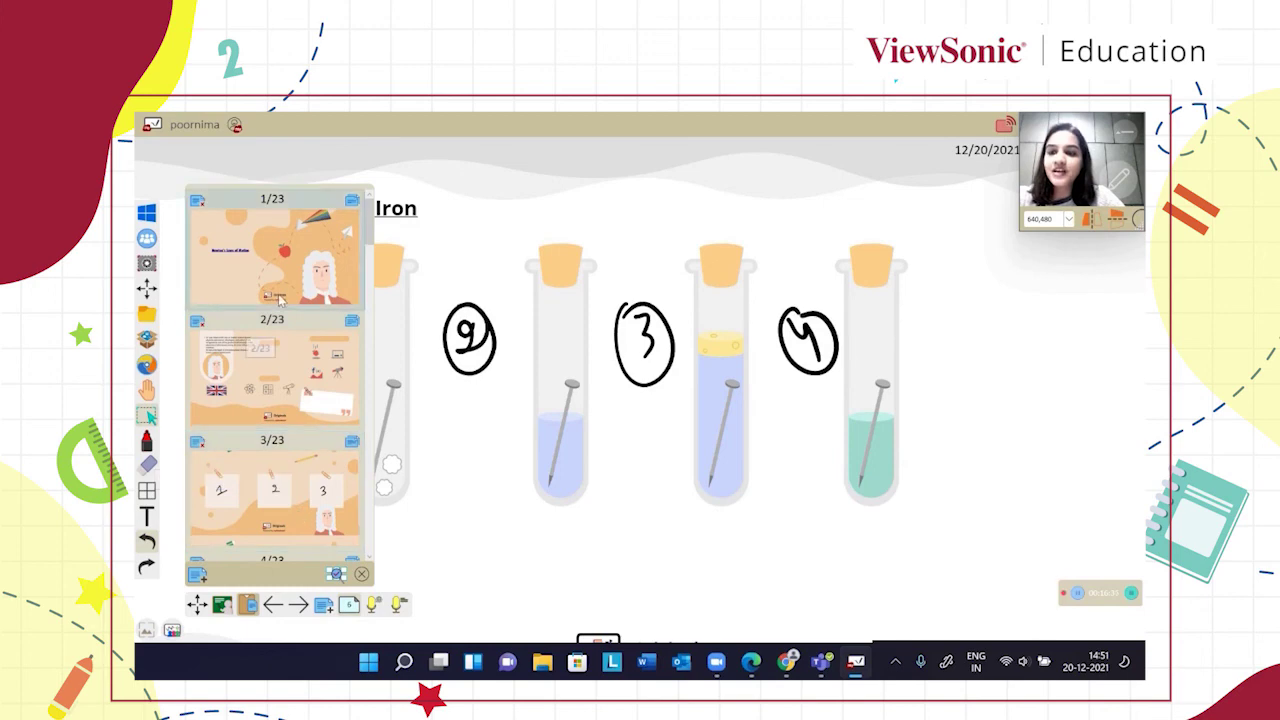
pyautogui.click(363, 575)
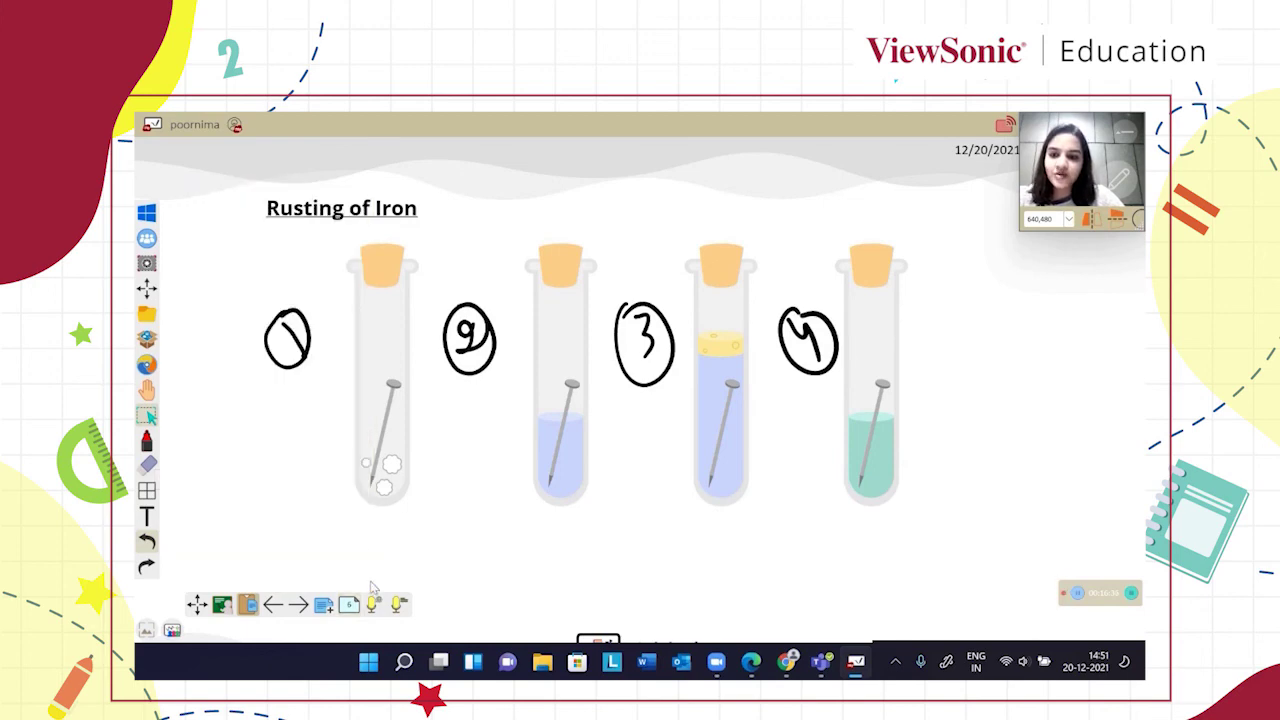
pyautogui.click(348, 604)
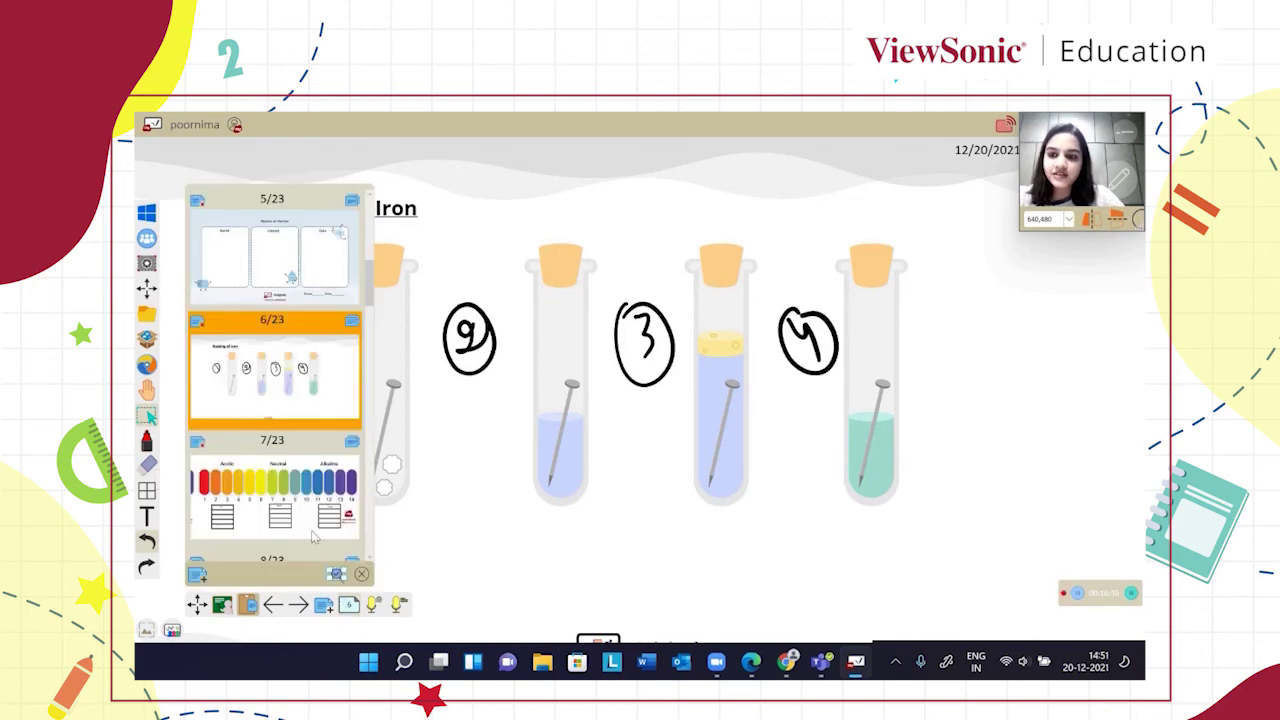
pyautogui.click(290, 300)
pyautogui.click(362, 574)
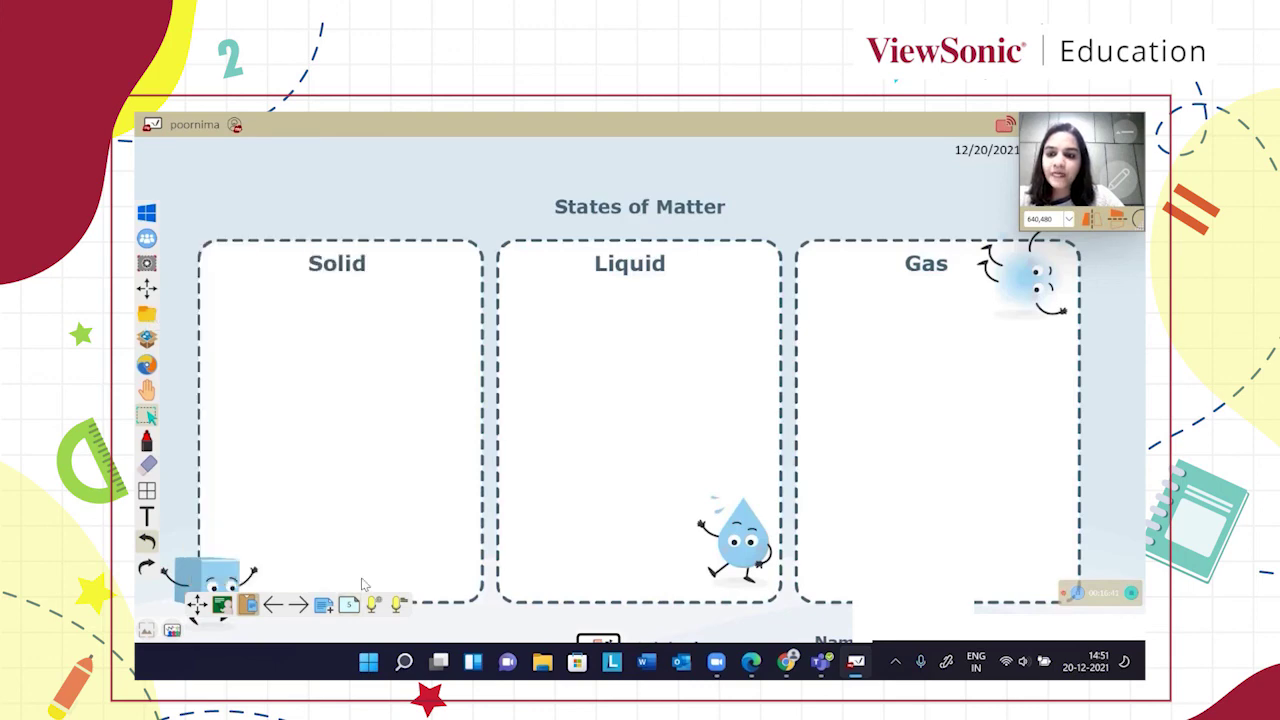
# Go back to the Newton's Laws of Motion title page through the page overview and close the overview
pyautogui.click(348, 604)
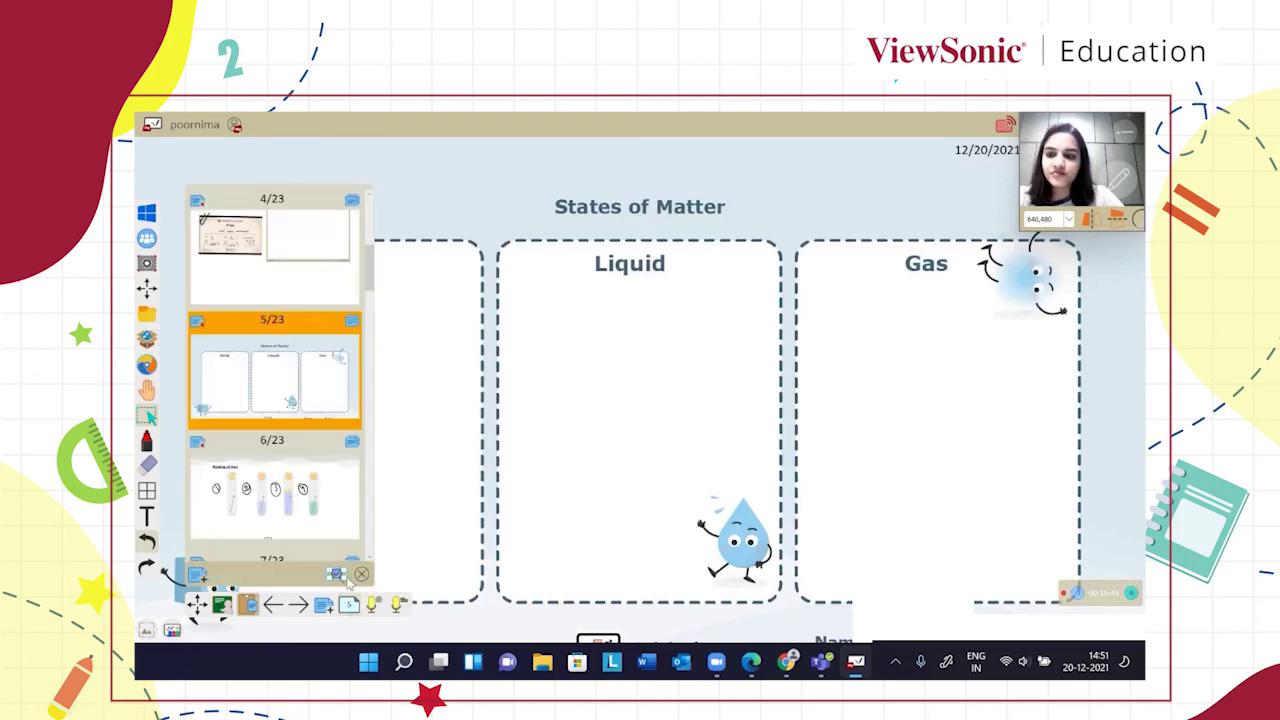
pyautogui.scroll(3, 254, 414)
pyautogui.click(255, 262)
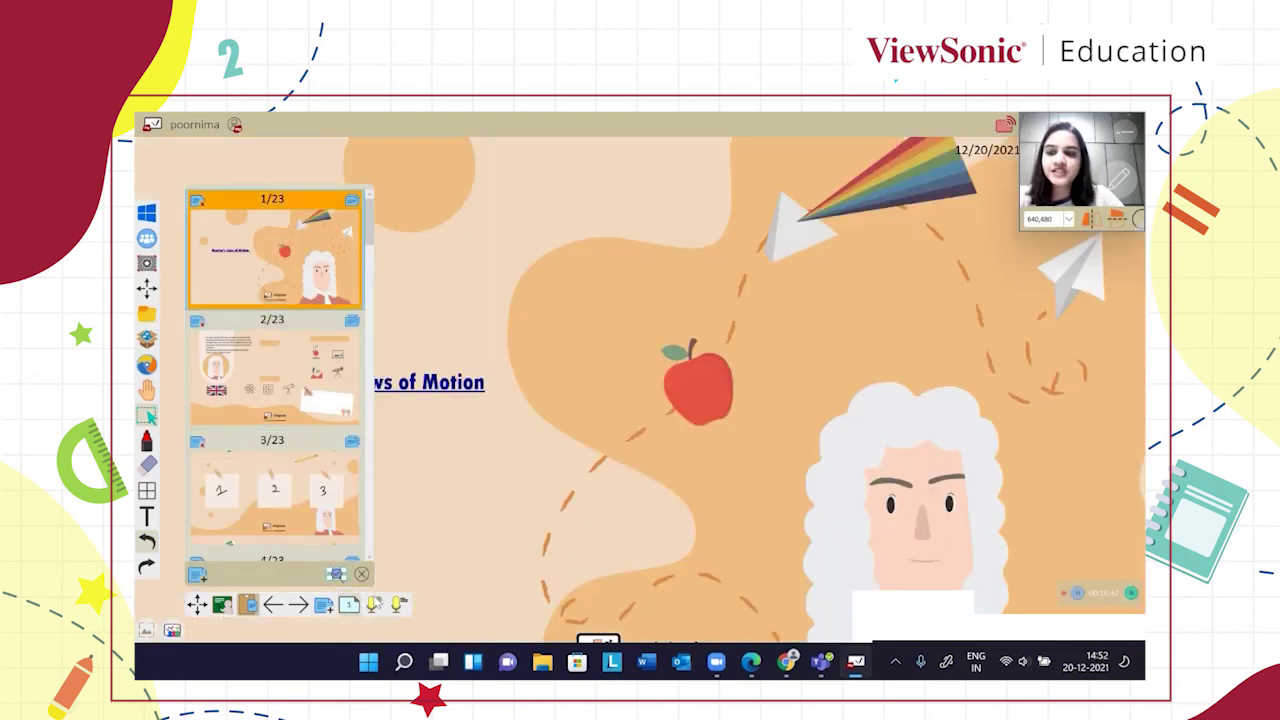
pyautogui.click(361, 576)
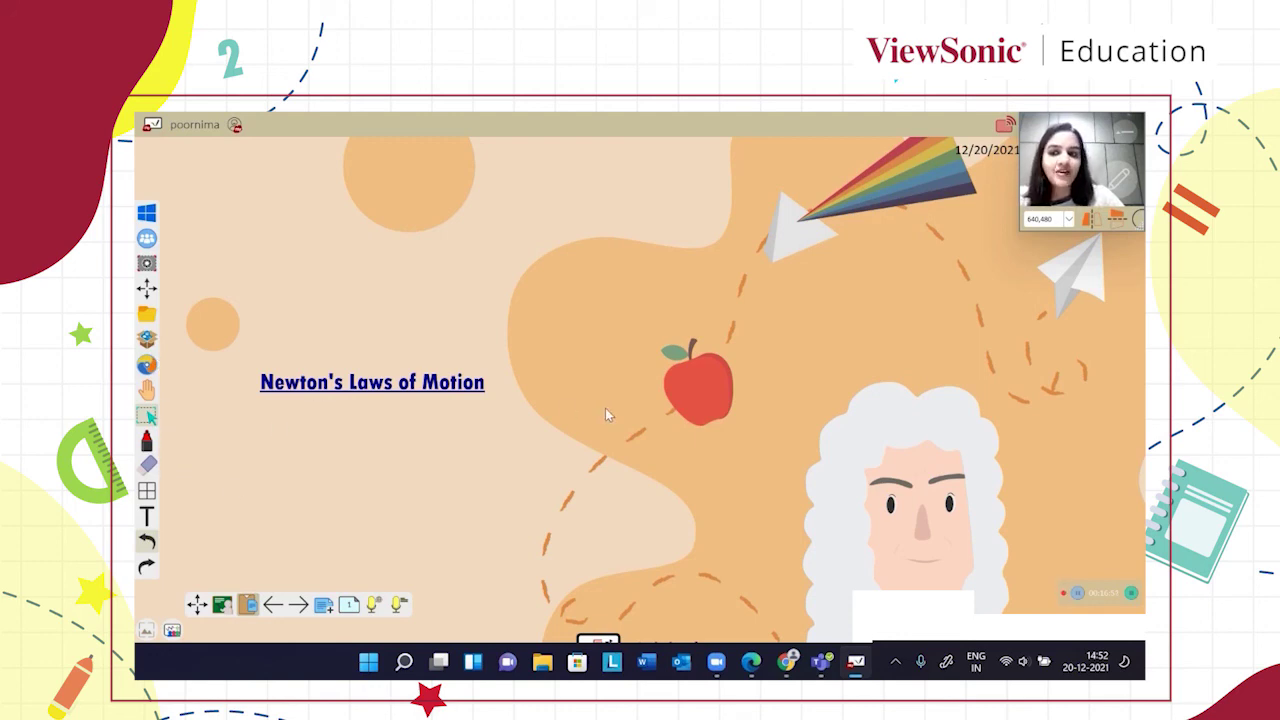
# Add a new blank page directly after the title page from the page overview, and close the overview
pyautogui.click(348, 606)
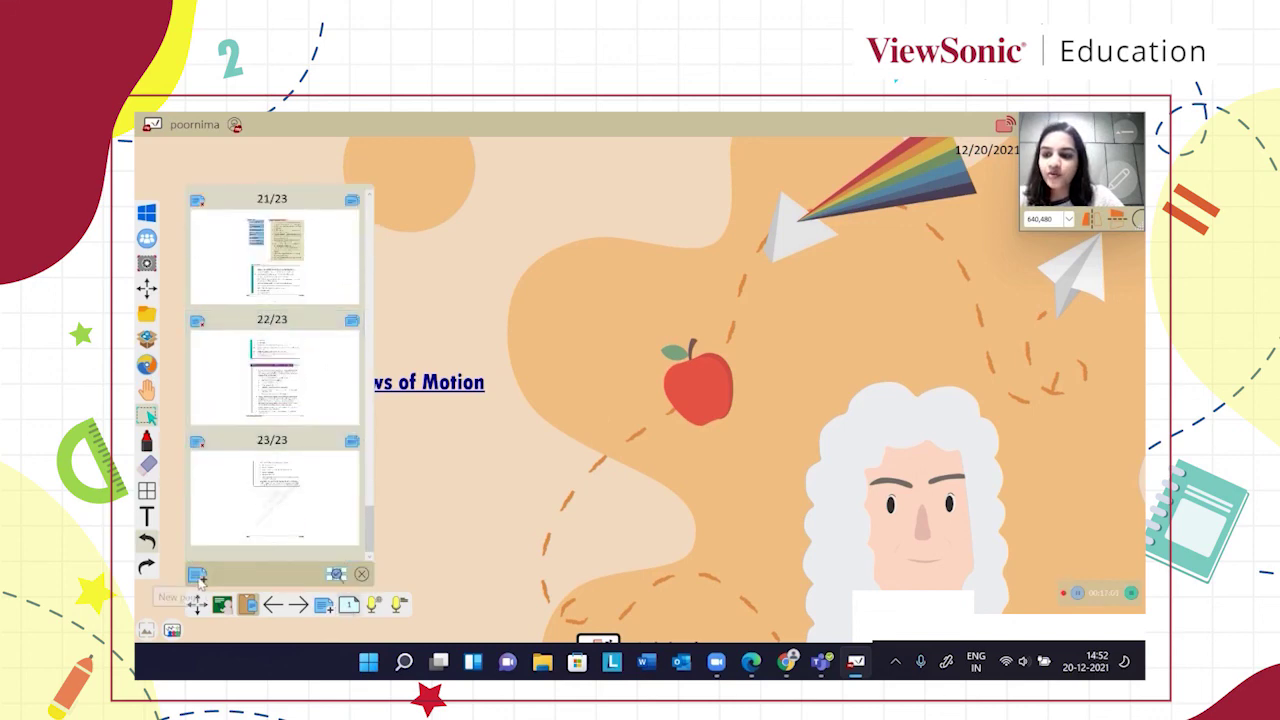
pyautogui.click(197, 573)
pyautogui.moveTo(307, 460); pyautogui.dragTo(270, 393)
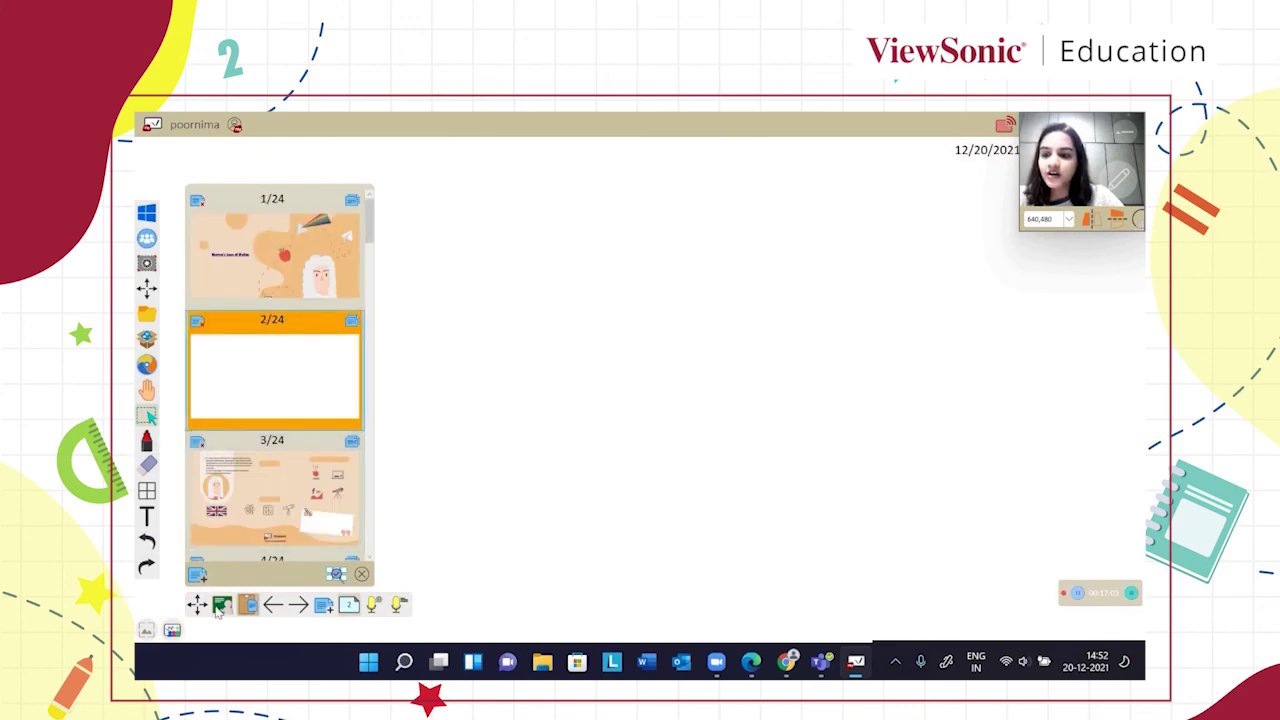
pyautogui.click(361, 574)
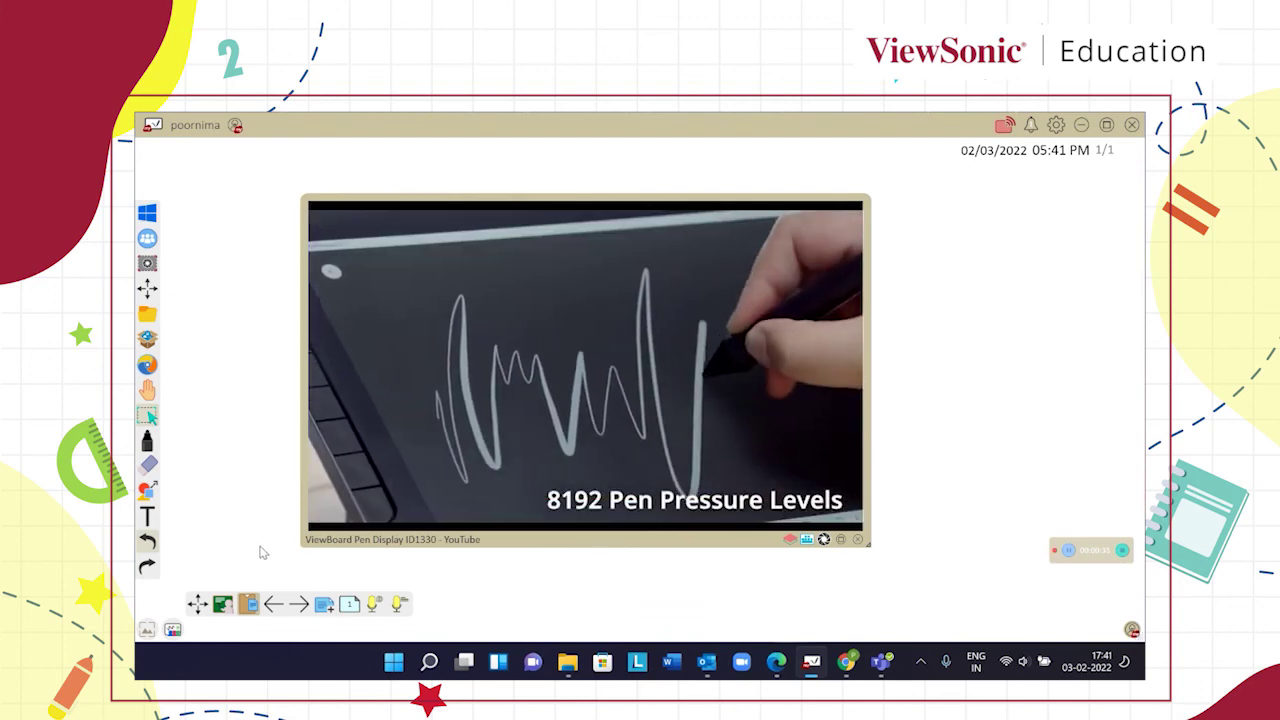
# Switch to the myViewBoard educators community group on Facebook and look through its description, polls and posts
pyautogui.click(336, 515)
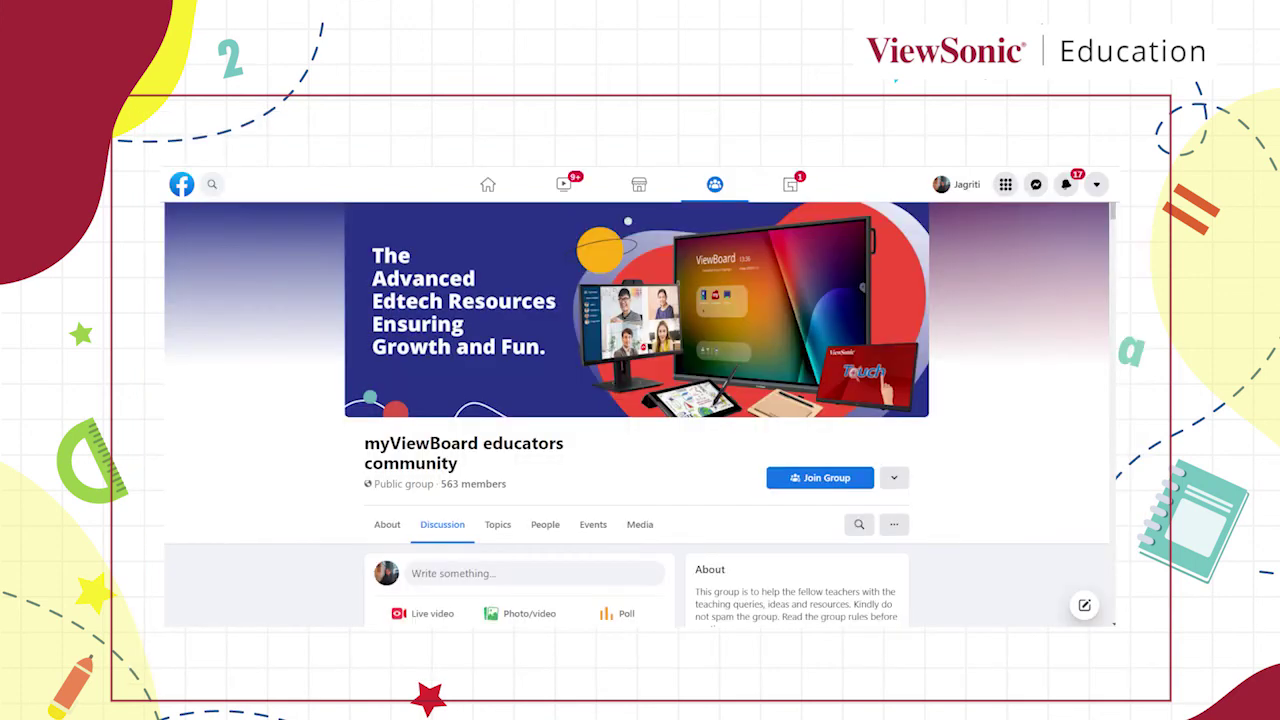
pyautogui.scroll(-2, 640, 414)
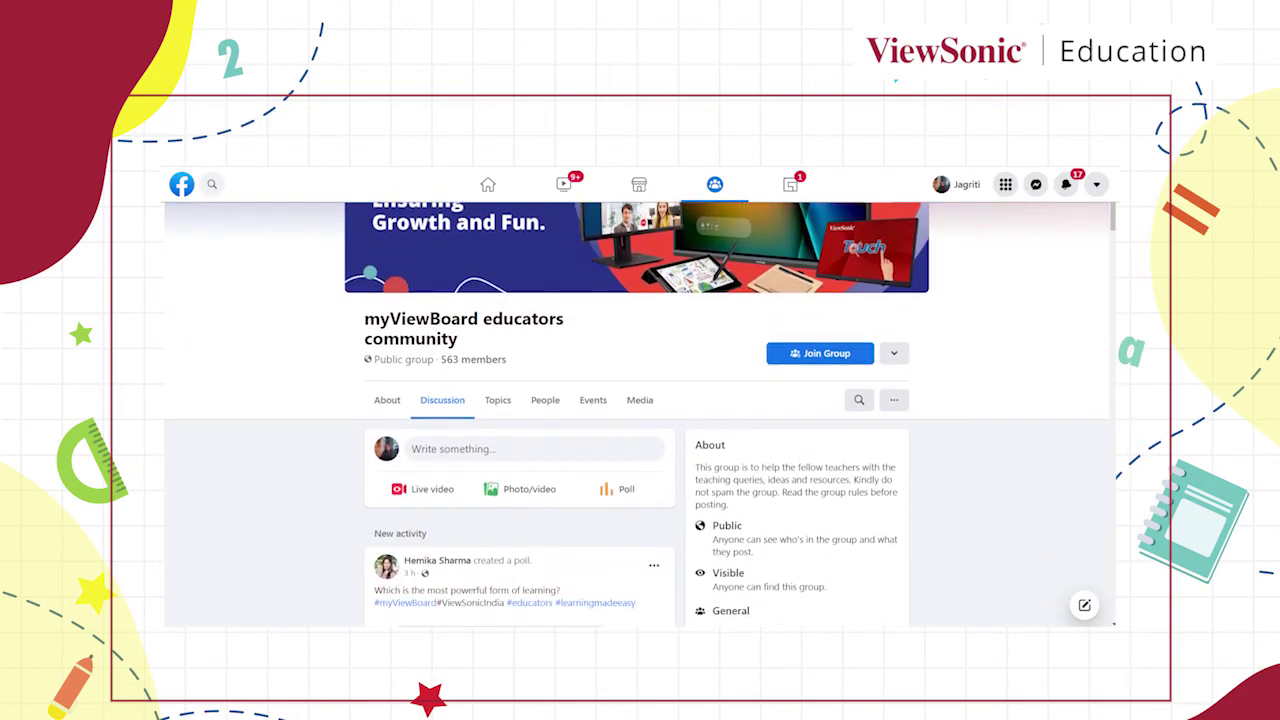
pyautogui.scroll(-4, 637, 414)
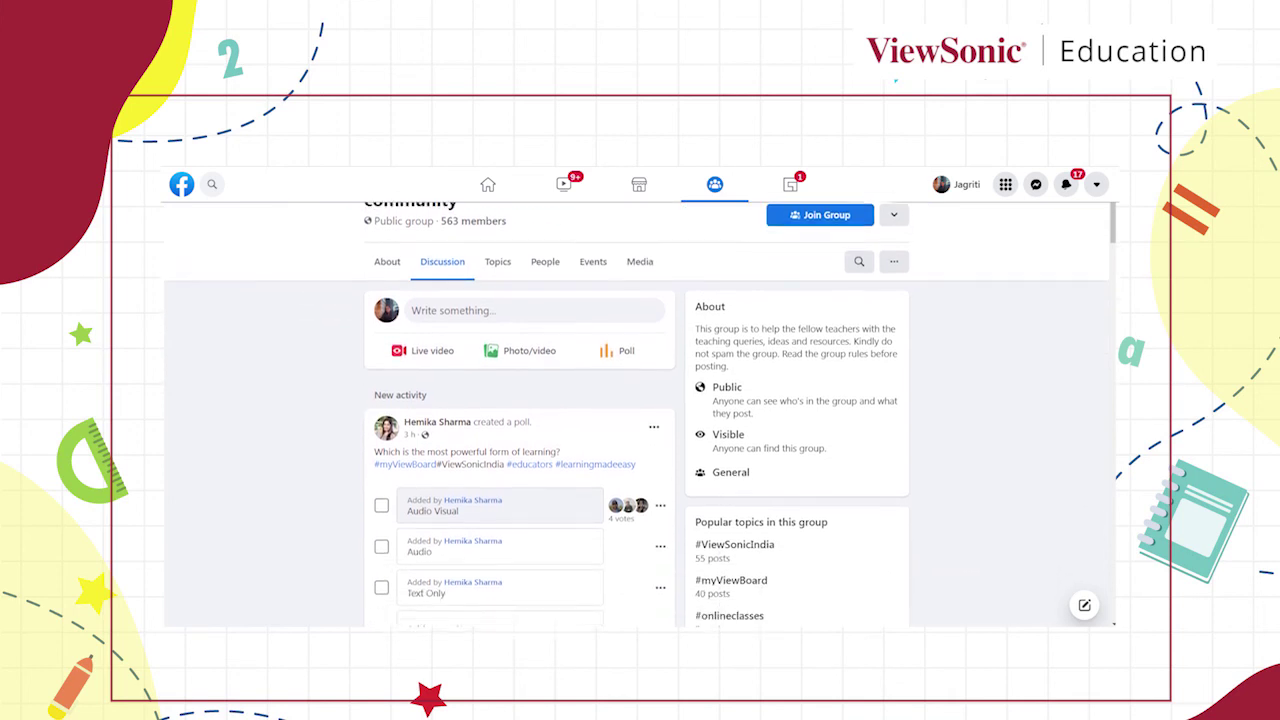
pyautogui.scroll(-3, 637, 432)
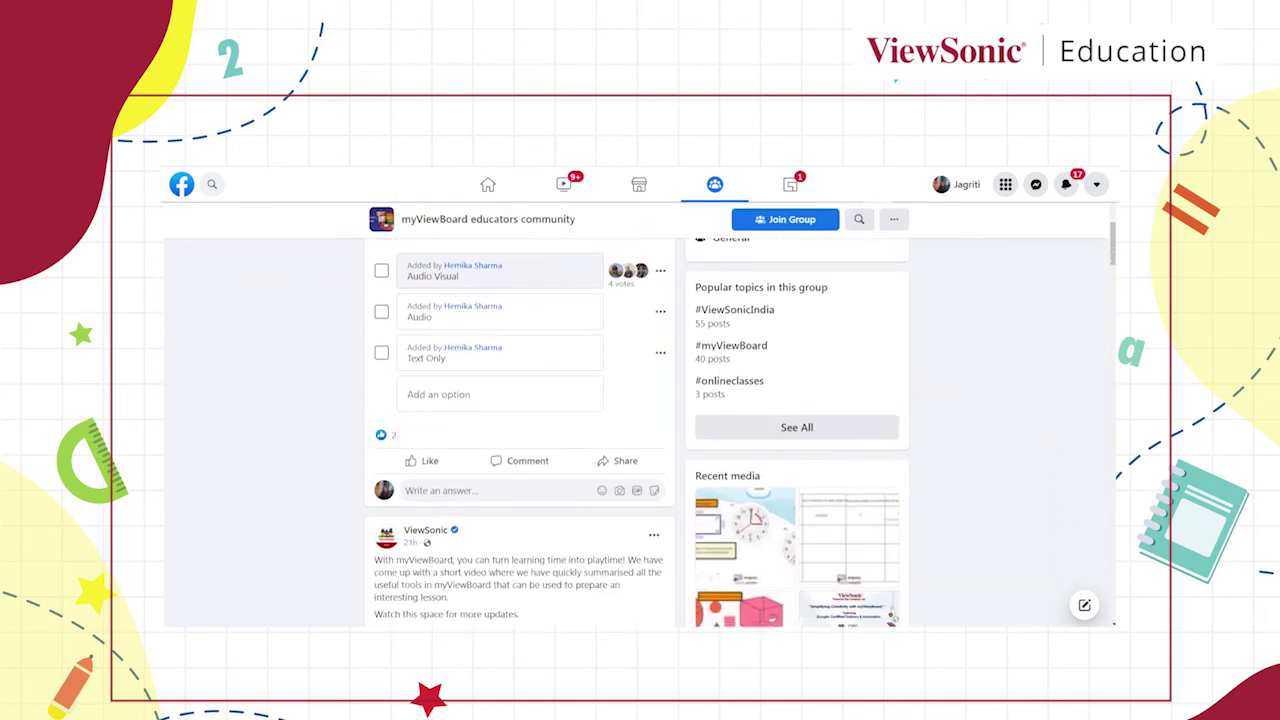
pyautogui.scroll(-5, 520, 433)
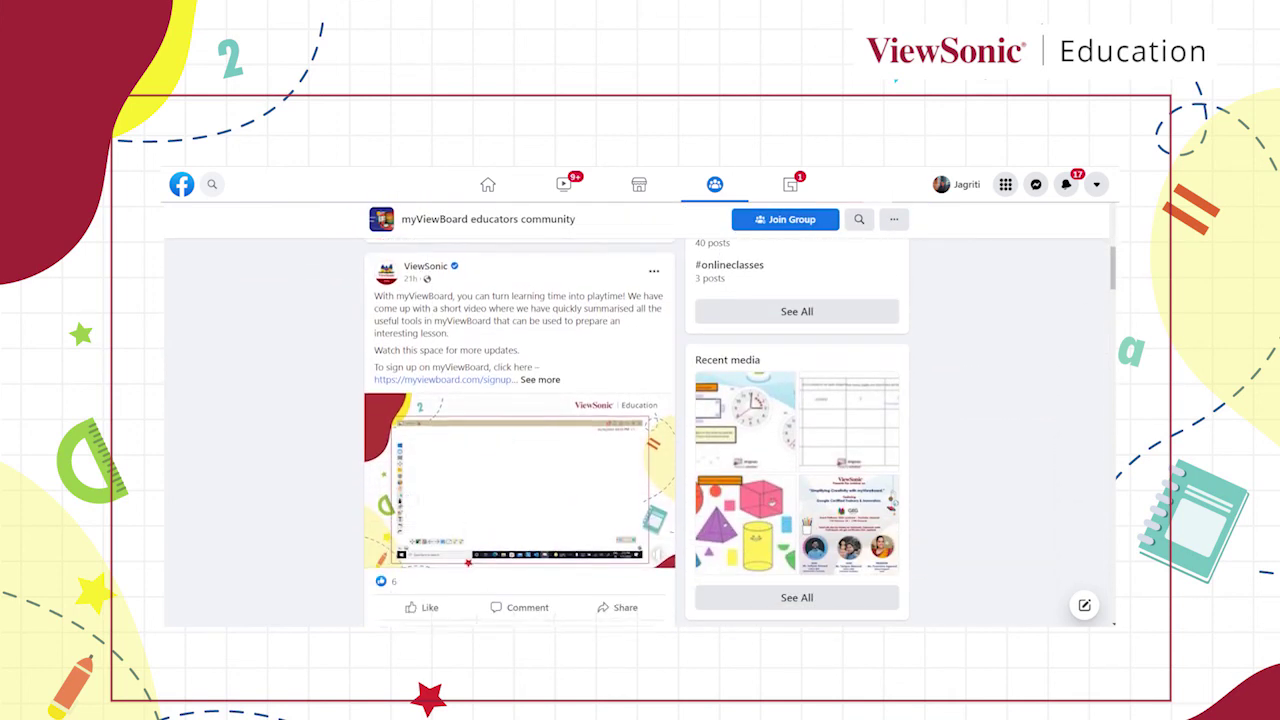
pyautogui.scroll(-5, 520, 433)
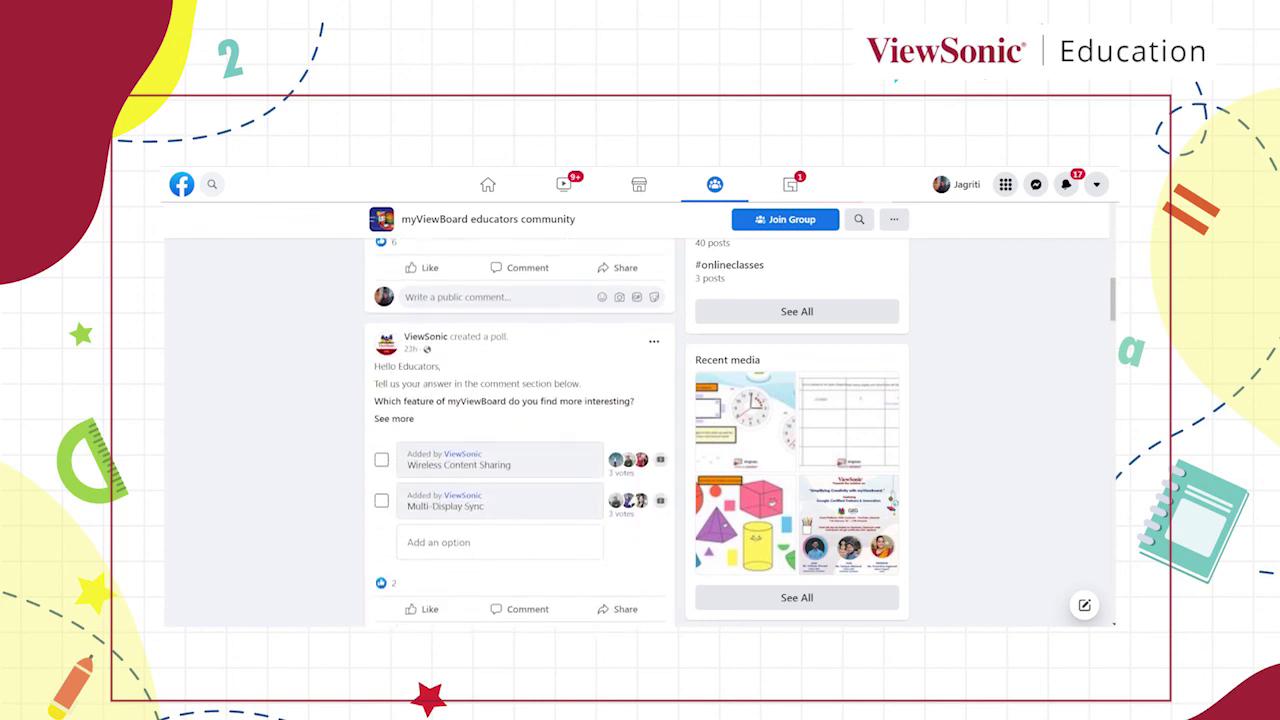
pyautogui.scroll(-1, 519, 433)
pyautogui.scroll(-2, 520, 433)
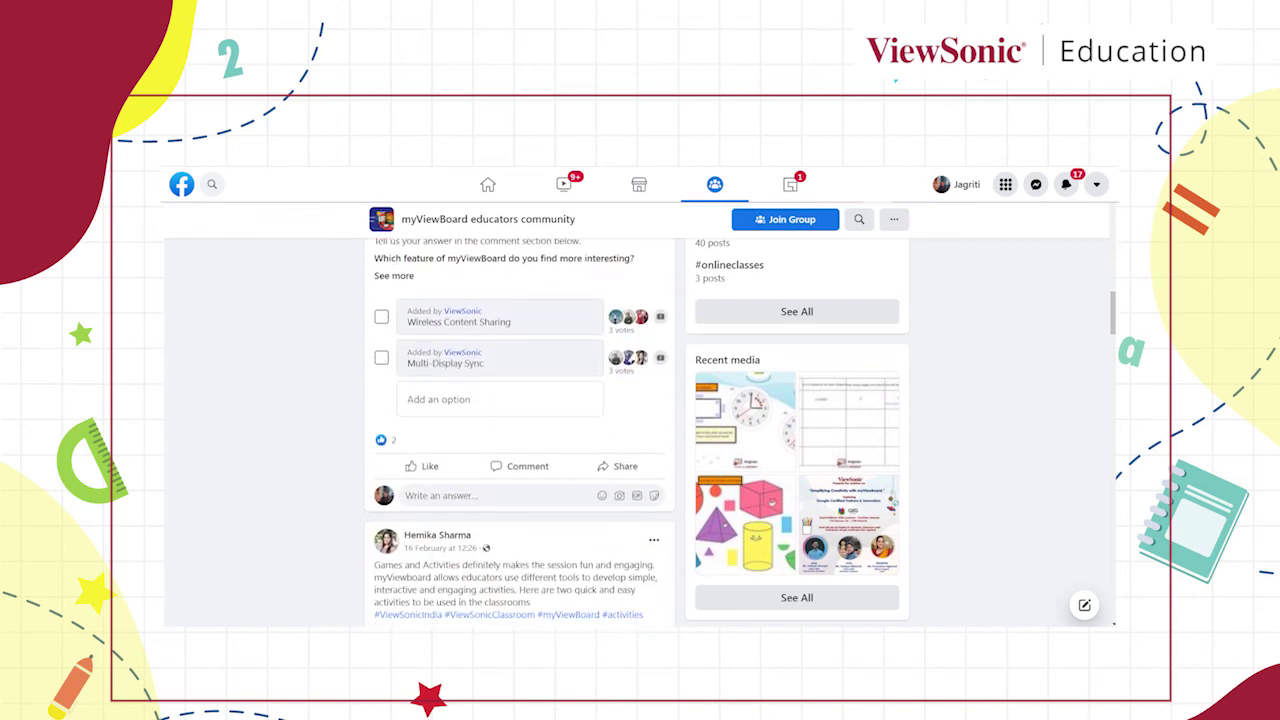
pyautogui.scroll(-4, 520, 433)
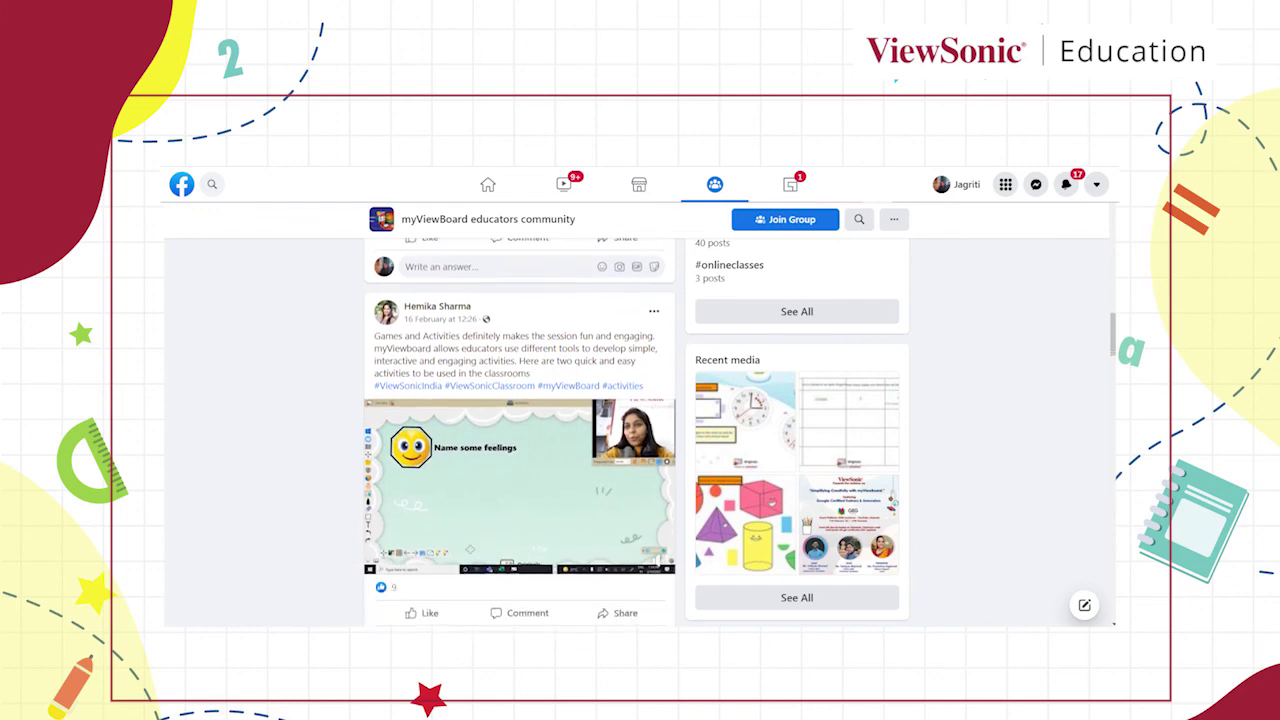
pyautogui.scroll(-1, 520, 433)
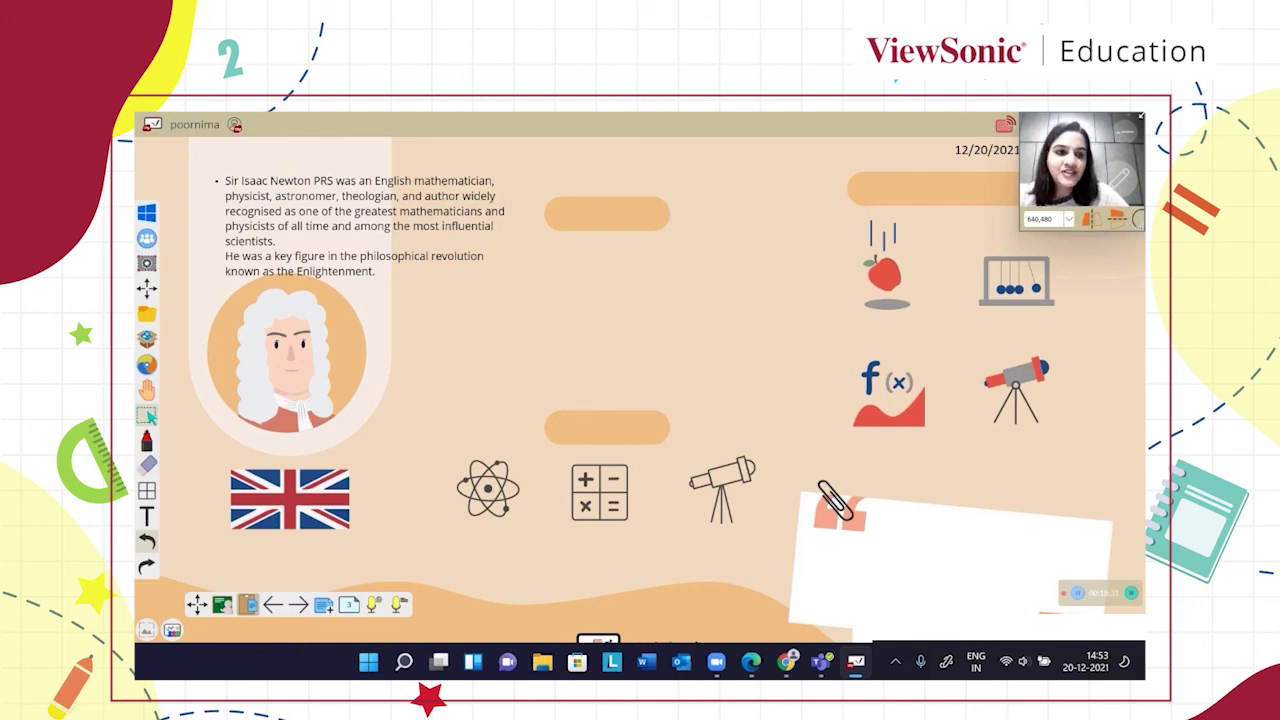
# Move the floating camera window from the upper right corner down over the apple, function and telescope pictures
pyautogui.moveTo(1065, 182); pyautogui.dragTo(988, 333)
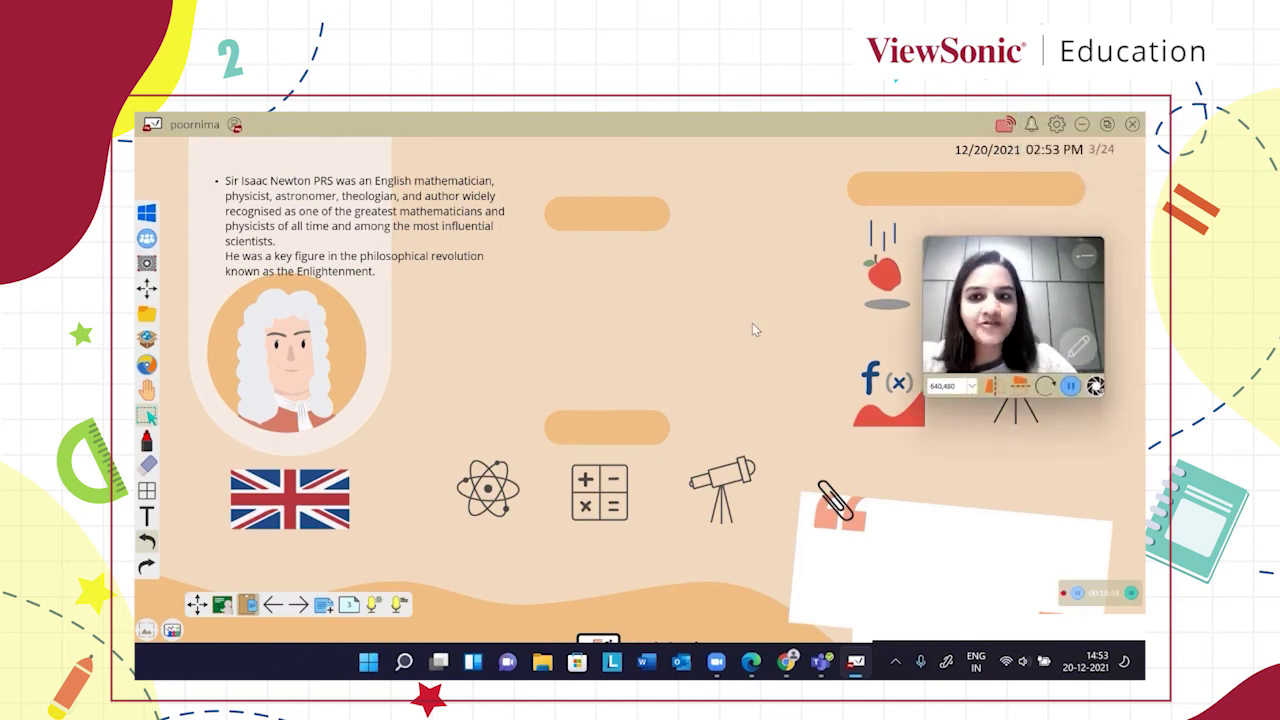